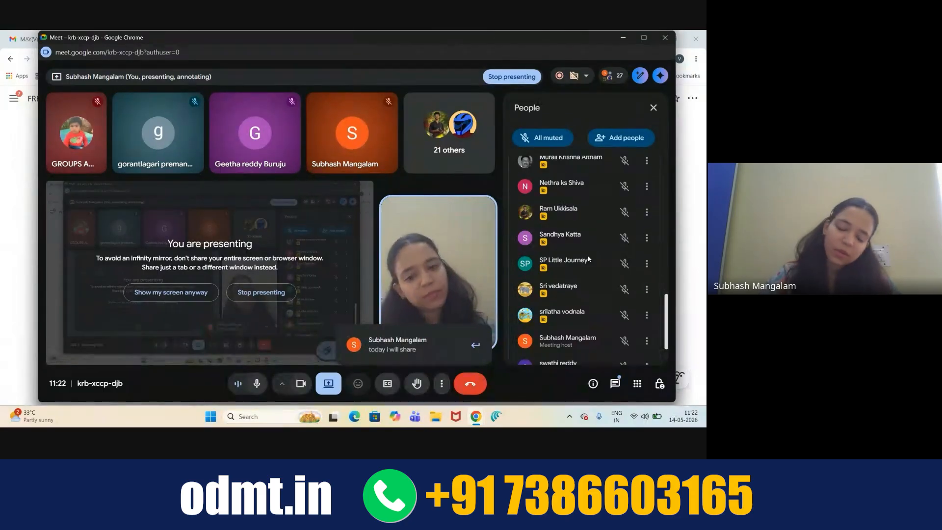
- Minimize the Google Meet window to reveal the Website Designing (Practical - 2) Notion page
{"action": "left_click", "coordinate": [623, 38]}
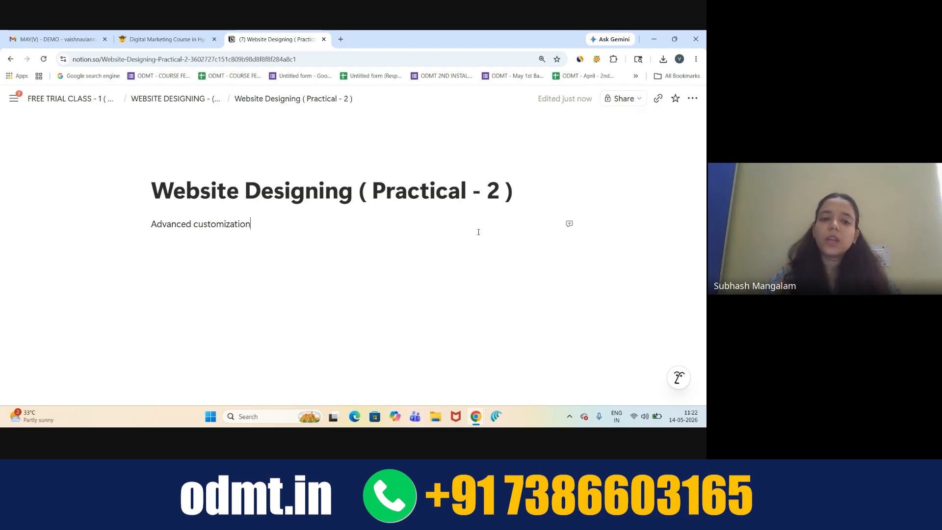
- Format the 'Advanced customization' line as bold blue text
{"action": "left_click_drag", "start_coordinate": [228, 227], "coordinate": [150, 225]}
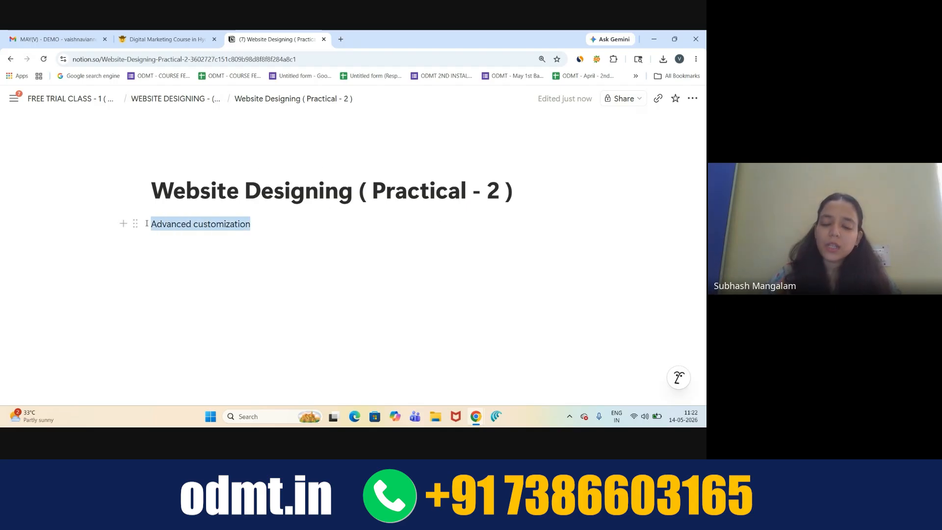
{"action": "left_click", "coordinate": [315, 134]}
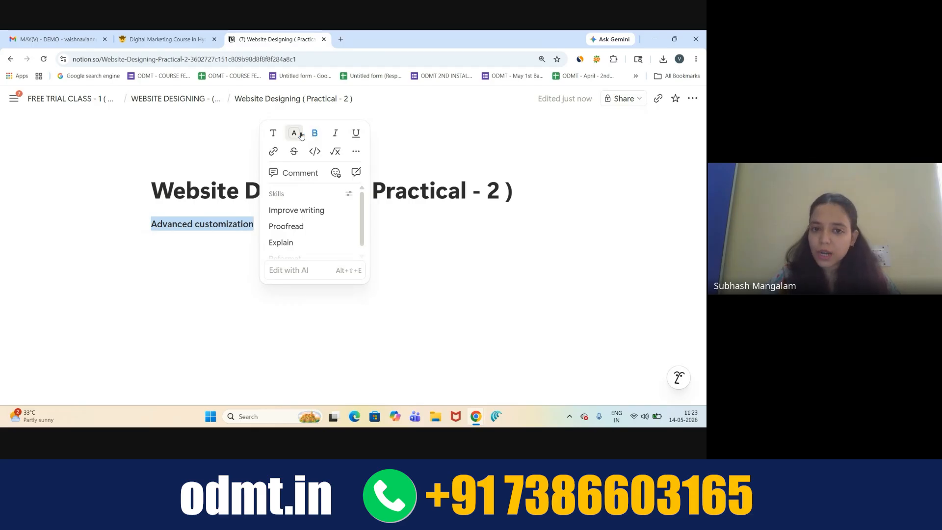
{"action": "left_click", "coordinate": [295, 134]}
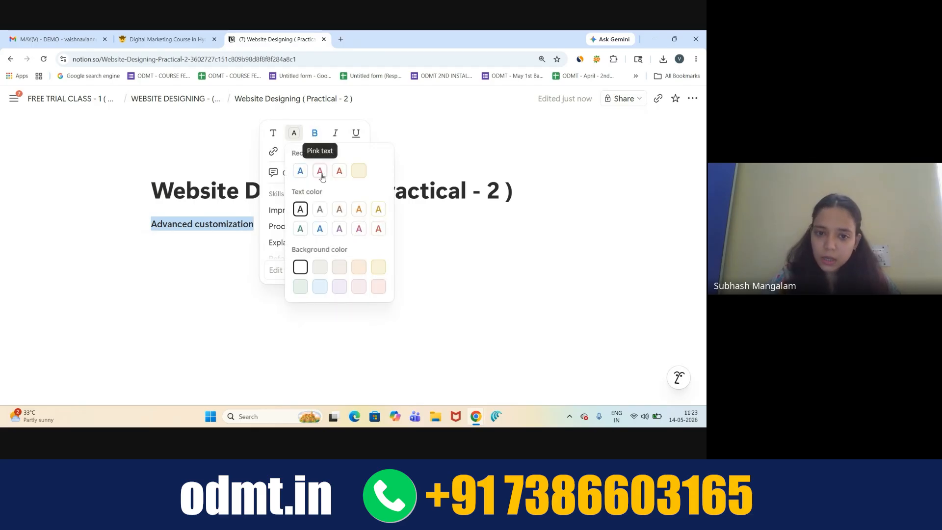
{"action": "left_click", "coordinate": [320, 228]}
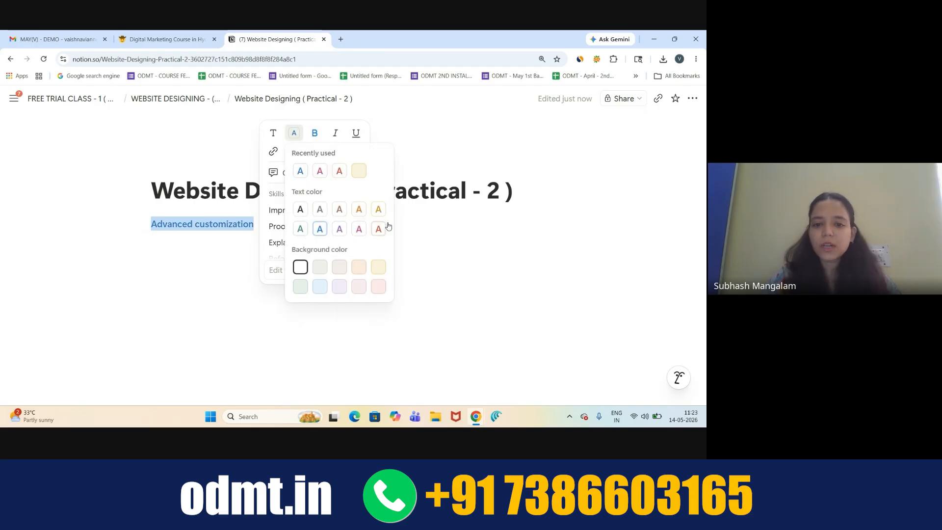
{"action": "left_click", "coordinate": [424, 220]}
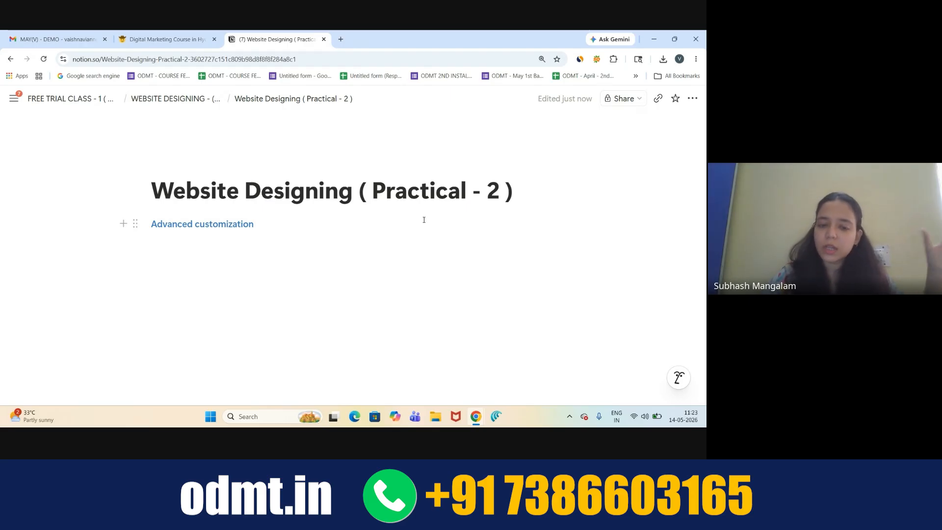
- Open the Rahul's Bakery site in a new tab from the 'tej' address entry
{"action": "left_click", "coordinate": [342, 40]}
{"action": "type", "text": "tej.dgpluse.in"}
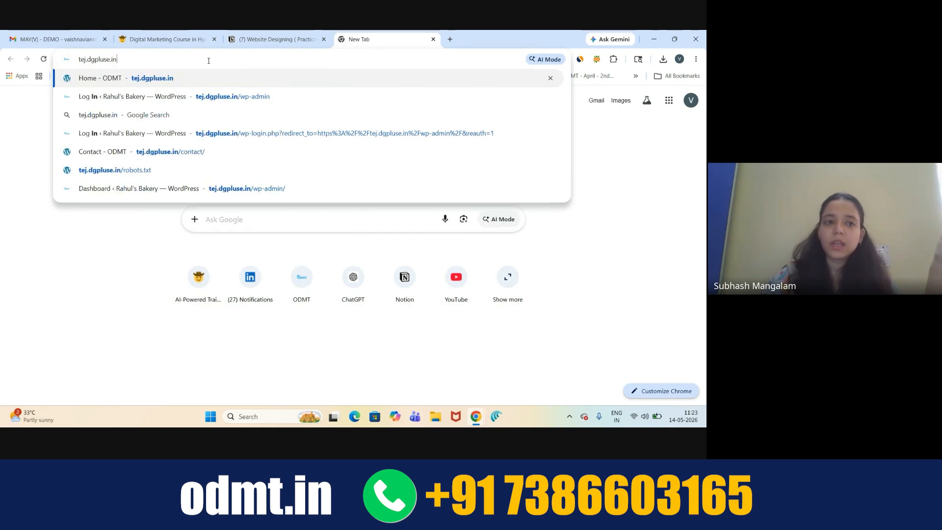
{"action": "key", "text": "Return"}
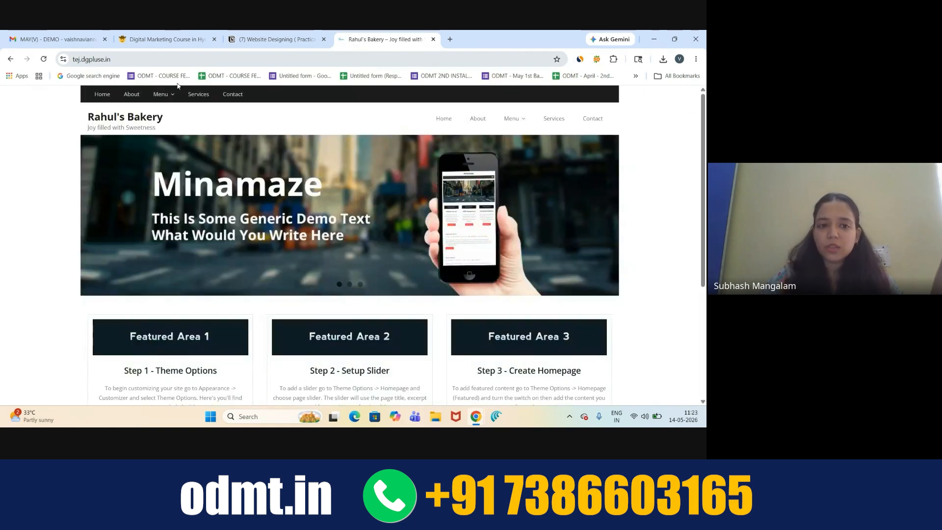
{"action": "scroll", "coordinate": [273, 148], "scroll_direction": "down", "scroll_amount": 1}
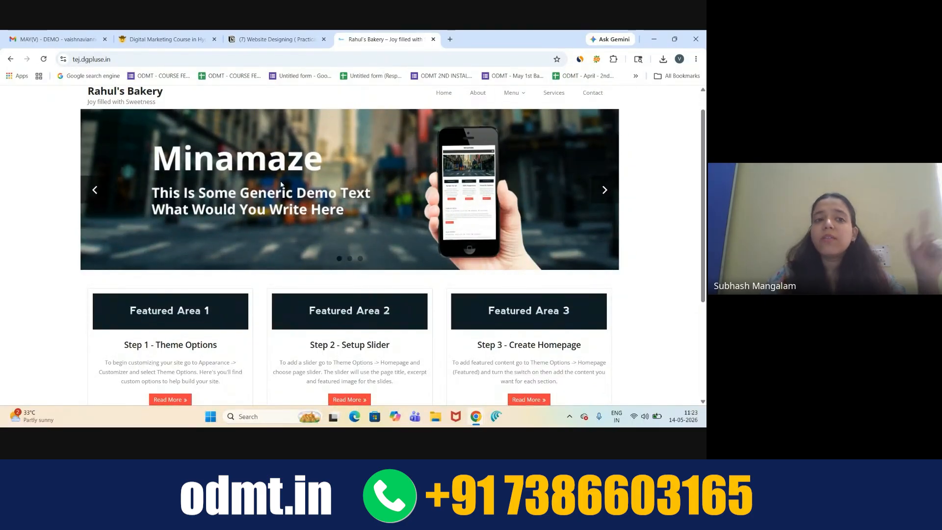
- Append /wp-admin to the site address to load the WordPress login page
{"action": "left_click", "coordinate": [130, 57]}
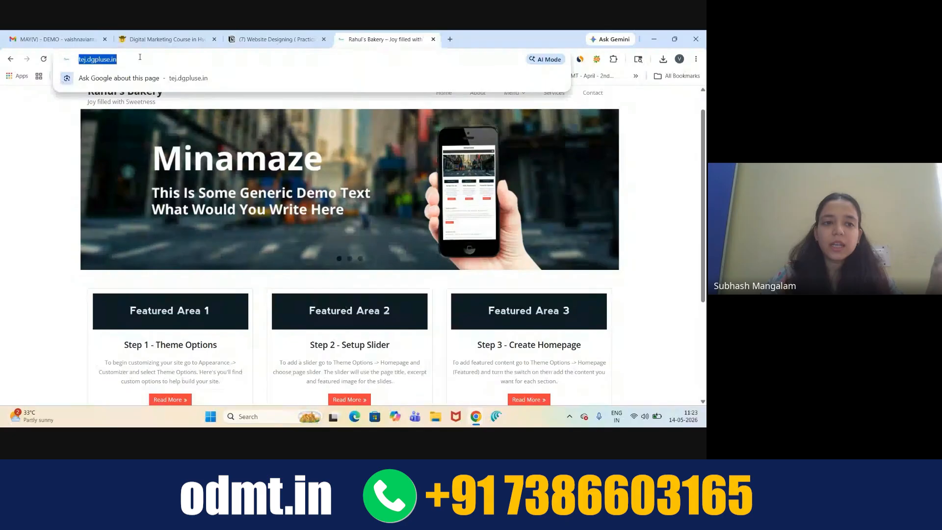
{"action": "left_click", "coordinate": [143, 57]}
{"action": "type", "text": "//"}
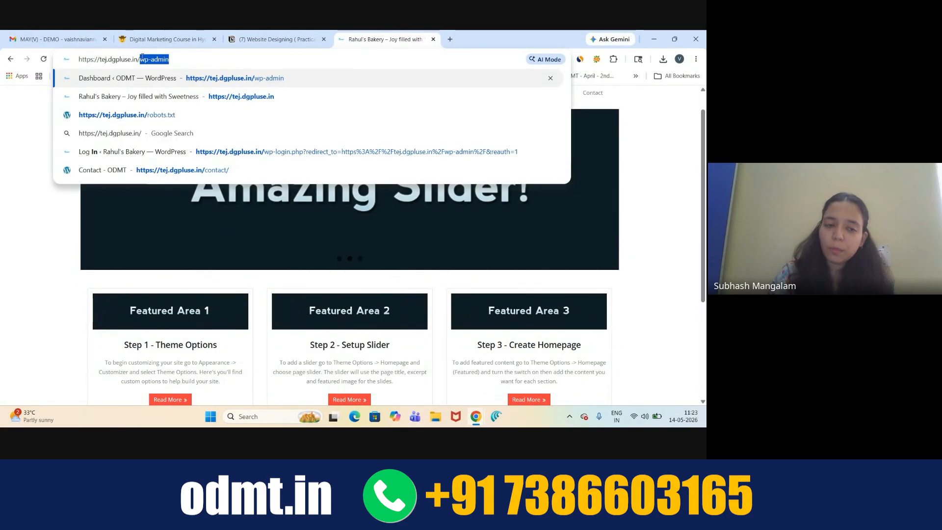
{"action": "type", "text": "wp-"}
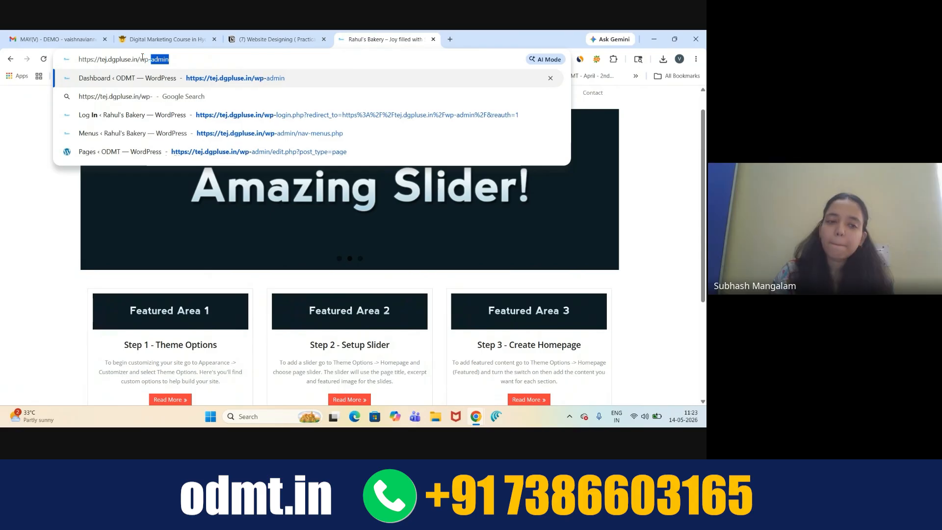
{"action": "type", "text": "admin"}
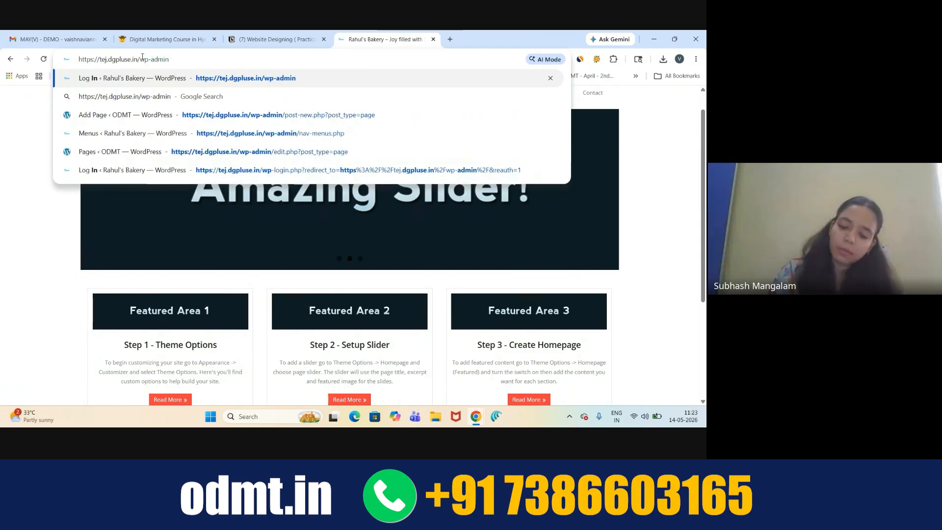
{"action": "key", "text": "Return"}
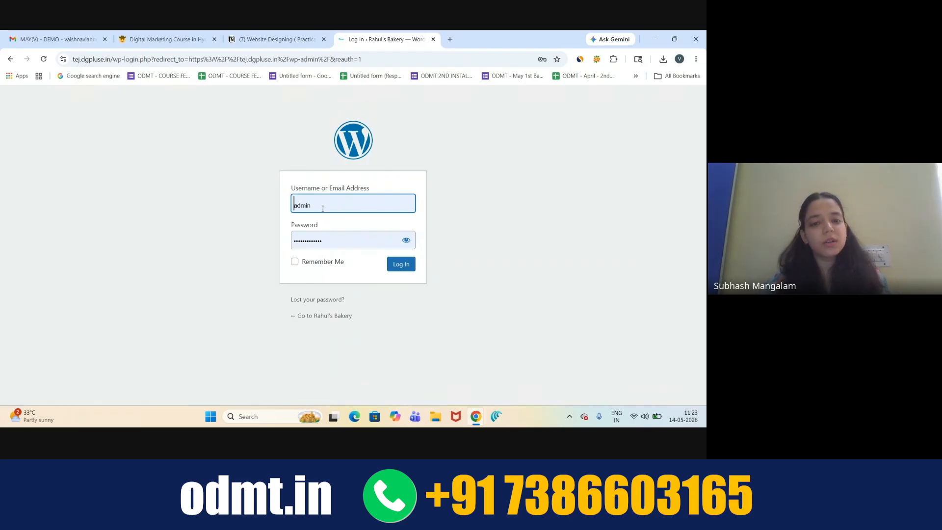
- Log in to the Rahul's Bakery admin with the autofilled username and password
{"action": "left_click", "coordinate": [400, 268]}
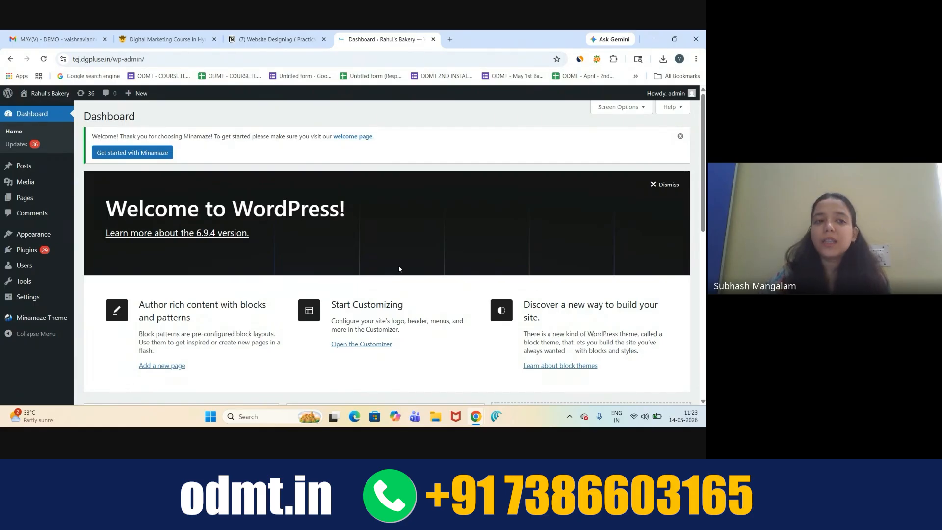
{"action": "mouse_move", "coordinate": [25, 95]}
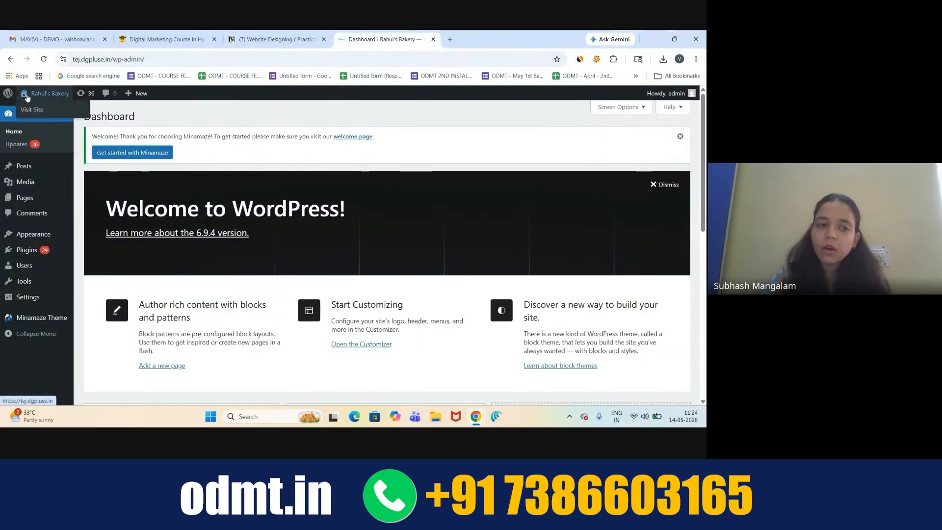
- Open the live Rahul's Bakery homepage in a new tab, scroll through it, then return to the Dashboard
{"action": "right_click", "coordinate": [44, 98]}
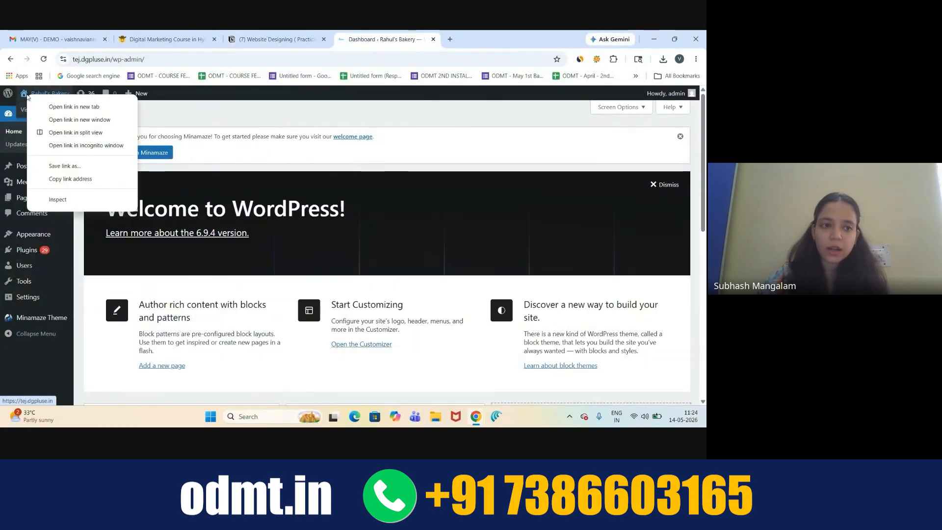
{"action": "key", "text": "Escape"}
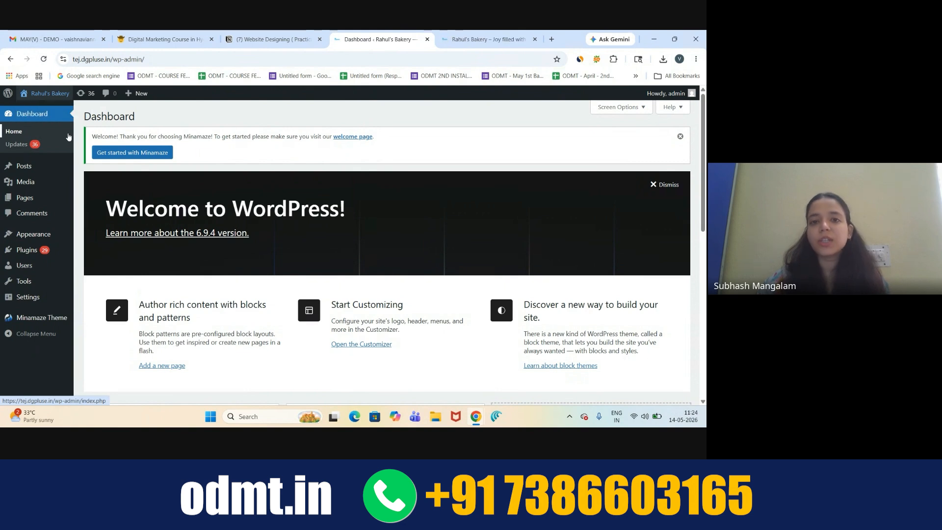
{"action": "key", "text": "ctrl+Tab"}
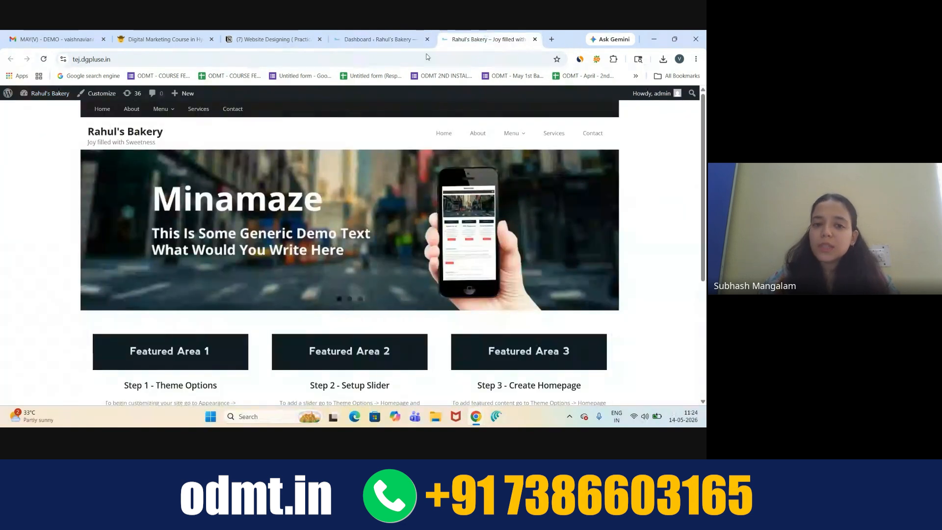
{"action": "scroll", "coordinate": [340, 261], "scroll_direction": "down", "scroll_amount": 1}
{"action": "scroll", "coordinate": [339, 261], "scroll_direction": "up", "scroll_amount": 1}
{"action": "scroll", "coordinate": [340, 261], "scroll_direction": "down", "scroll_amount": 2}
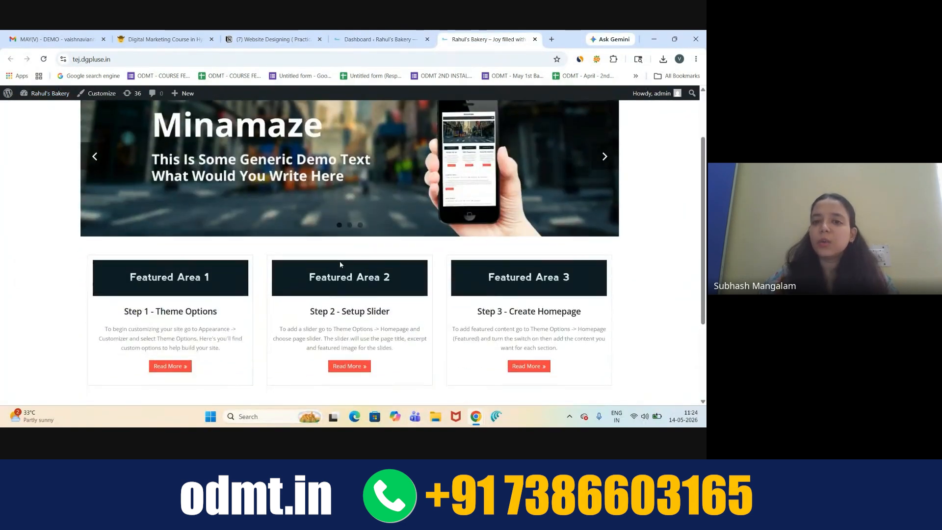
{"action": "scroll", "coordinate": [339, 261], "scroll_direction": "up", "scroll_amount": 1}
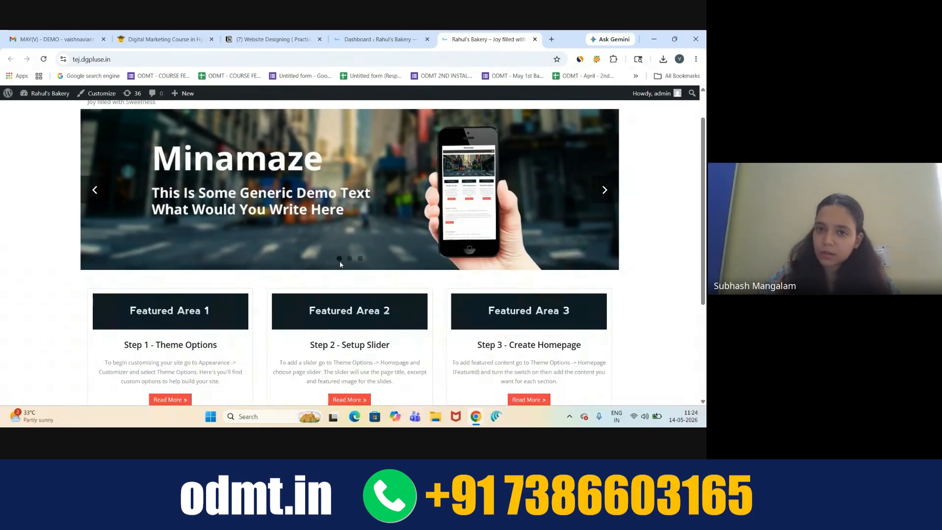
{"action": "left_click", "coordinate": [377, 34]}
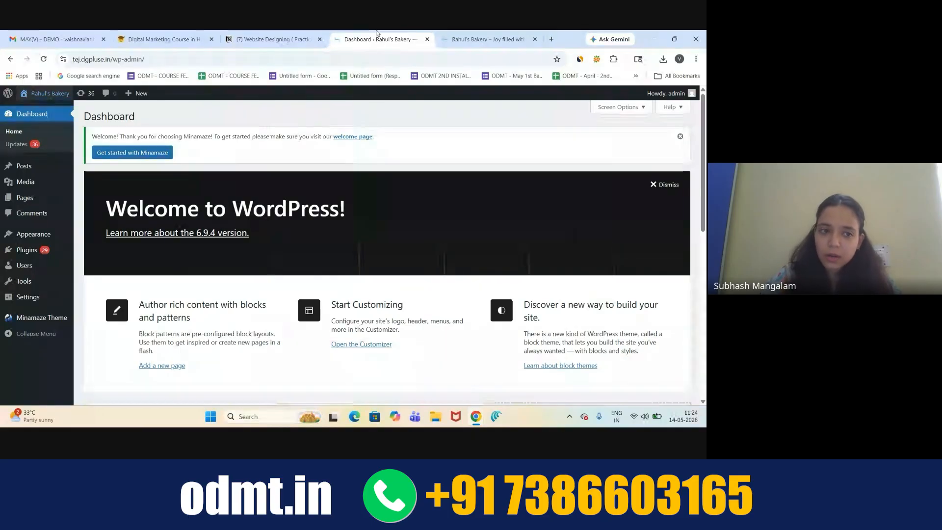
- Create and publish a new page titled 'ABC', ending back on All Pages
{"action": "mouse_move", "coordinate": [13, 200]}
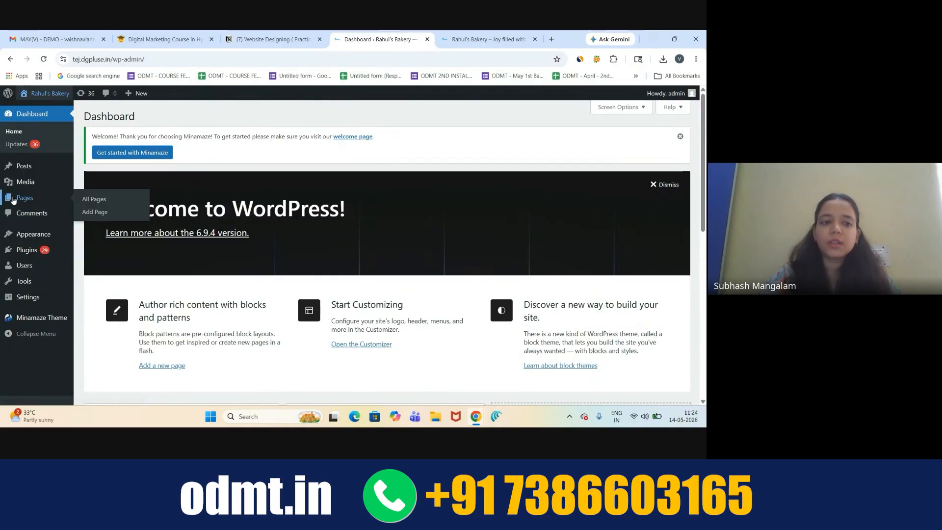
{"action": "left_click", "coordinate": [92, 213]}
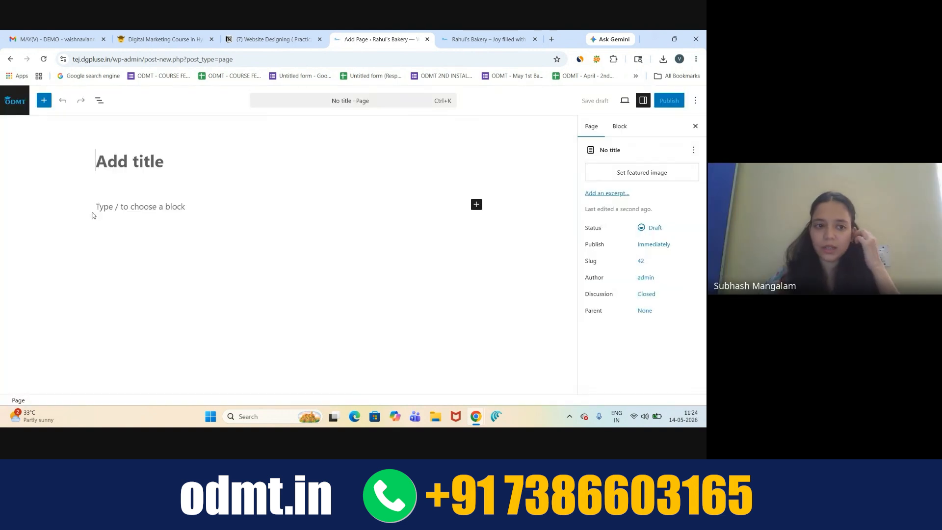
{"action": "type", "text": "ABC"}
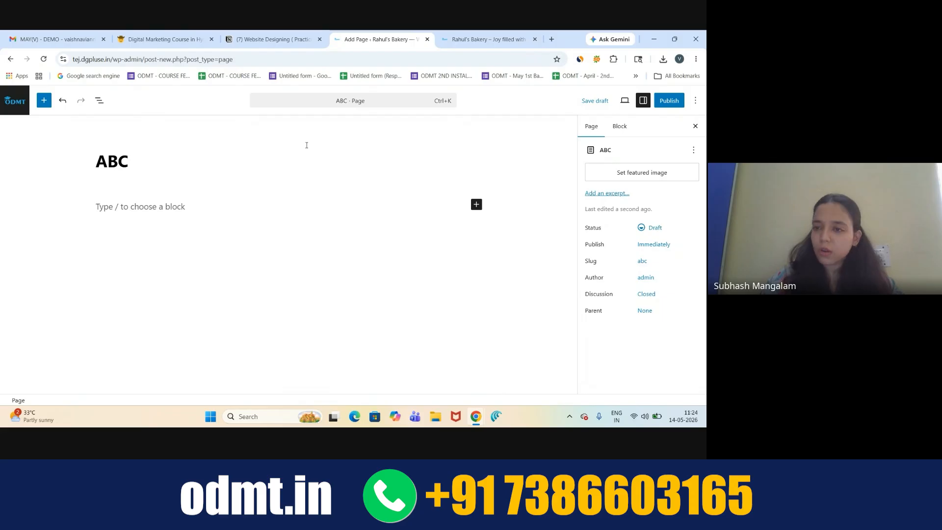
{"action": "left_click", "coordinate": [669, 100]}
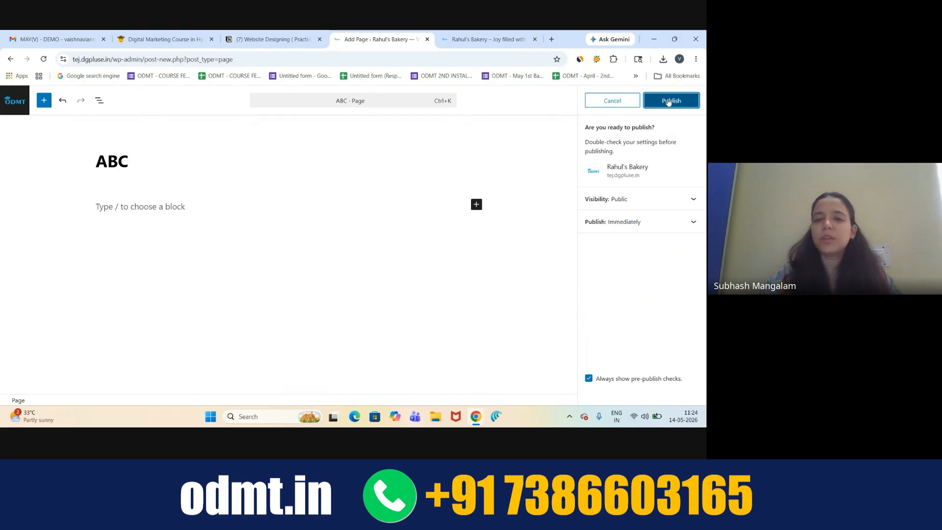
{"action": "left_click", "coordinate": [667, 100]}
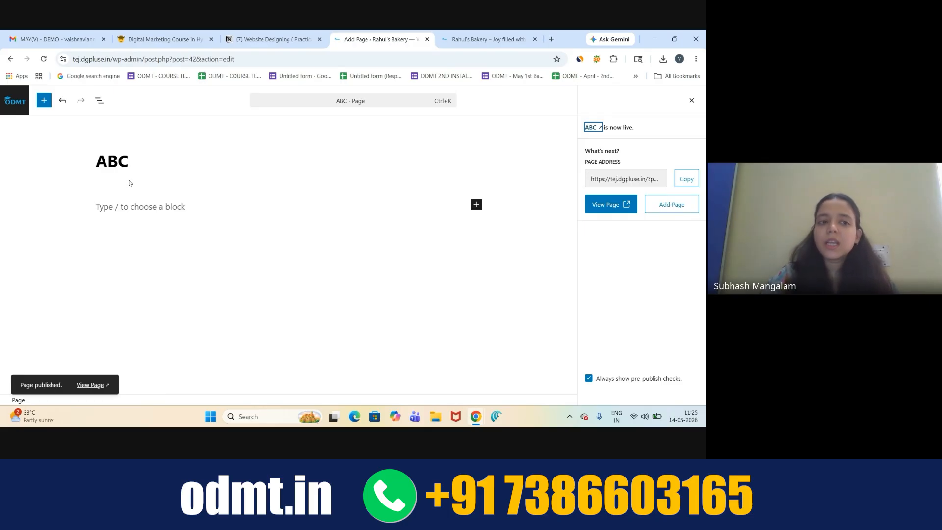
{"action": "left_click", "coordinate": [8, 101]}
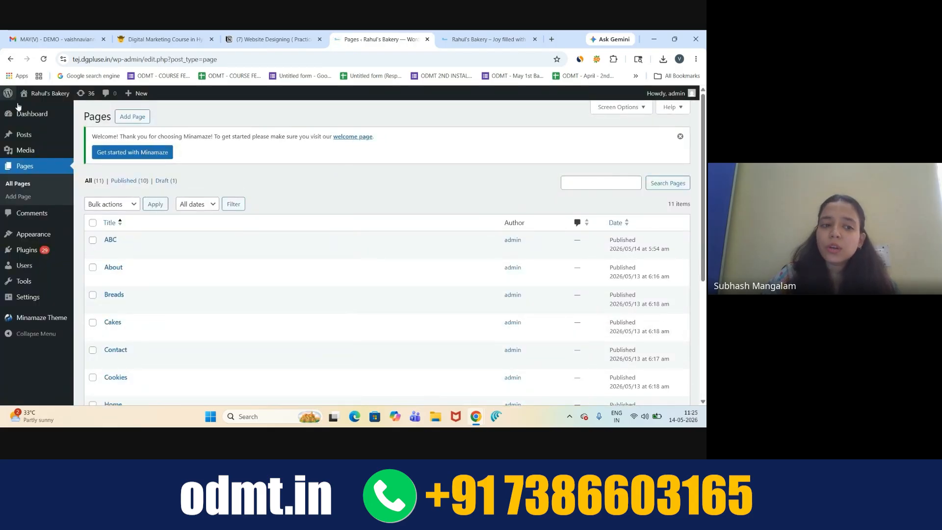
- Go to Appearance > Themes to view the 10 installed themes, Minamaze active
{"action": "mouse_move", "coordinate": [27, 236]}
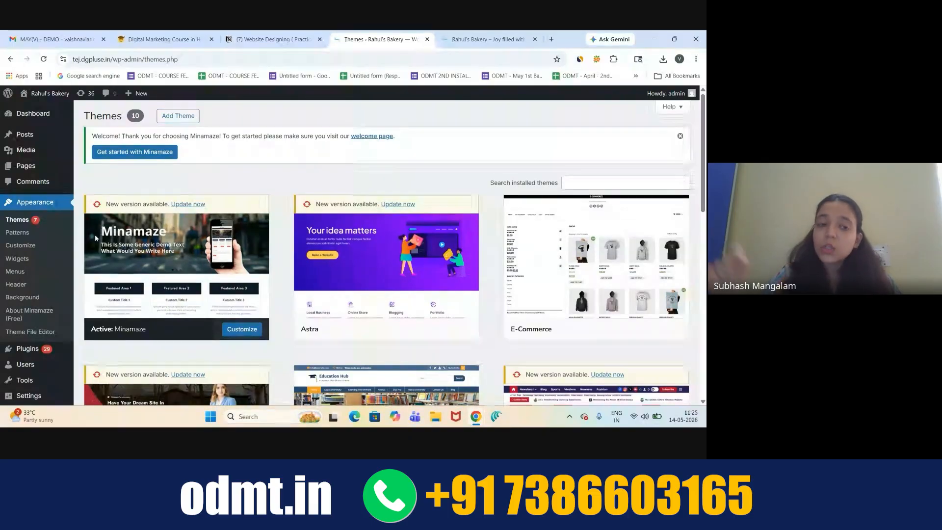
{"action": "mouse_move", "coordinate": [161, 264]}
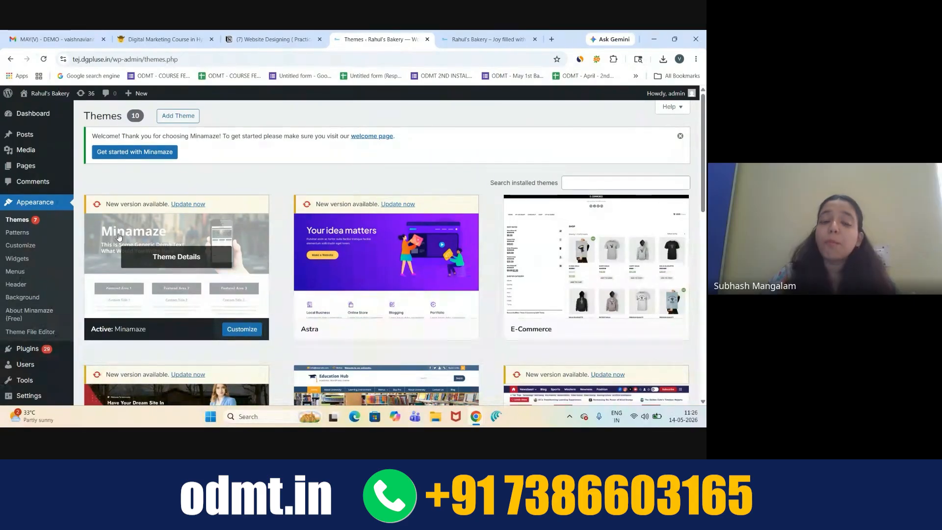
- Check the live site's header navigation links, then return to the admin tab
{"action": "left_click", "coordinate": [487, 40]}
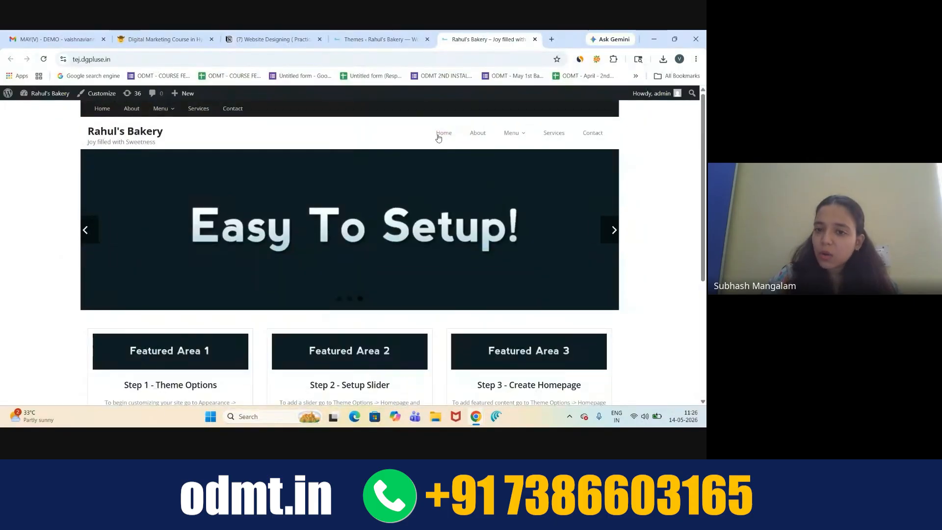
{"action": "left_click_drag", "start_coordinate": [428, 136], "coordinate": [615, 133]}
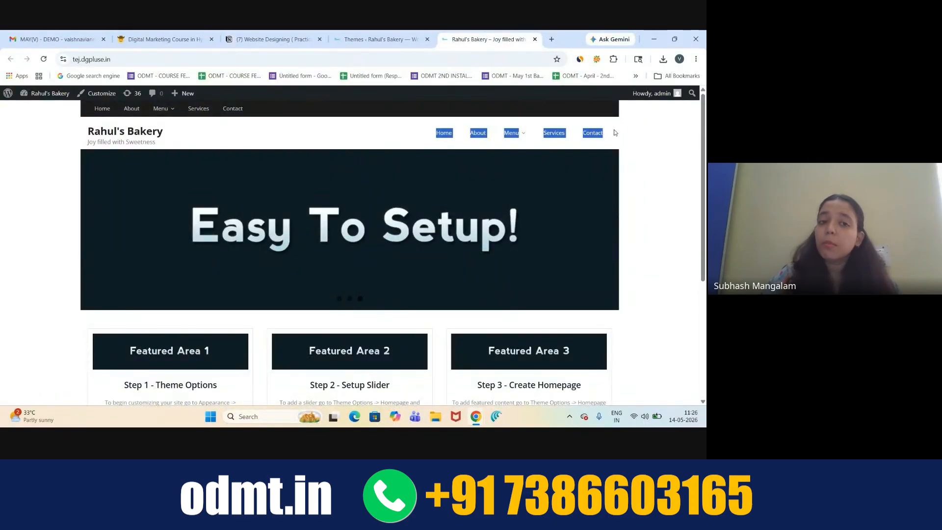
{"action": "left_click", "coordinate": [376, 39]}
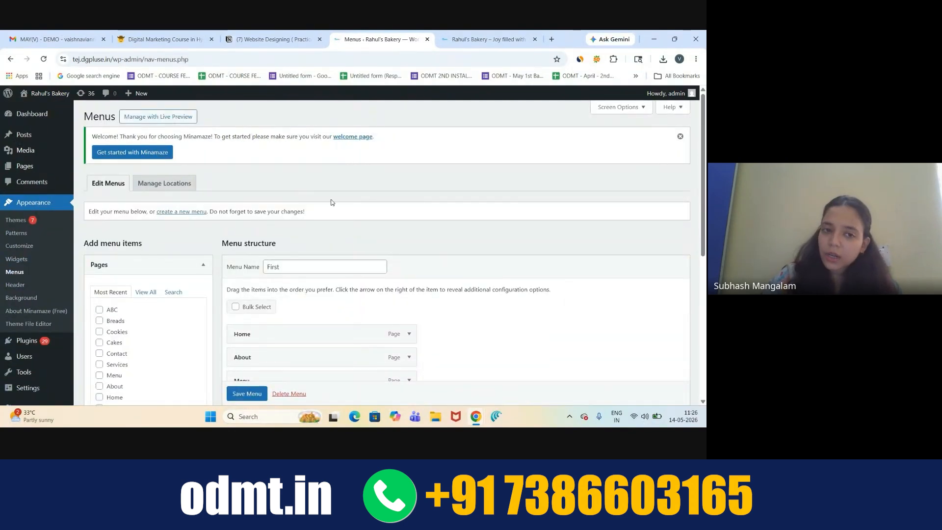
- Review the First menu's items and sub-items in the Menus editor
{"action": "scroll", "coordinate": [331, 202], "scroll_direction": "down", "scroll_amount": 2}
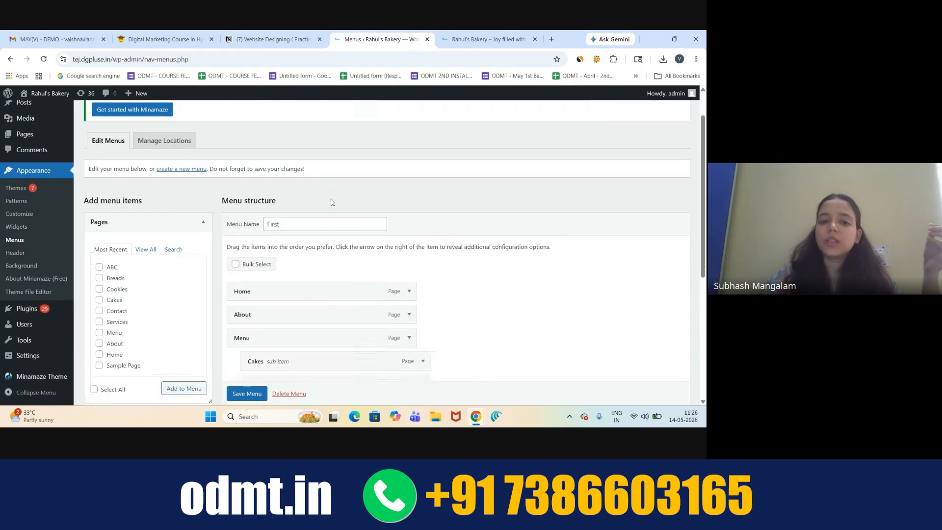
{"action": "scroll", "coordinate": [332, 202], "scroll_direction": "down", "scroll_amount": 1}
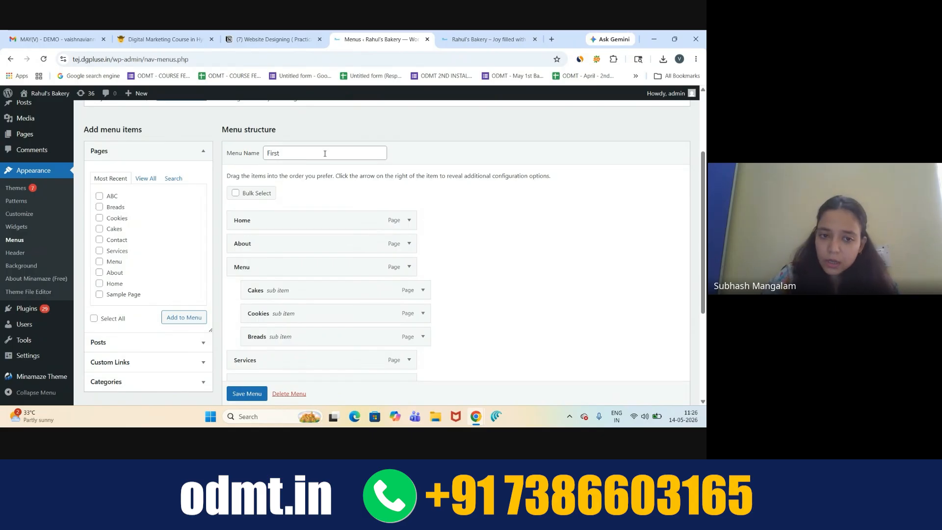
{"action": "scroll", "coordinate": [325, 154], "scroll_direction": "down", "scroll_amount": 1}
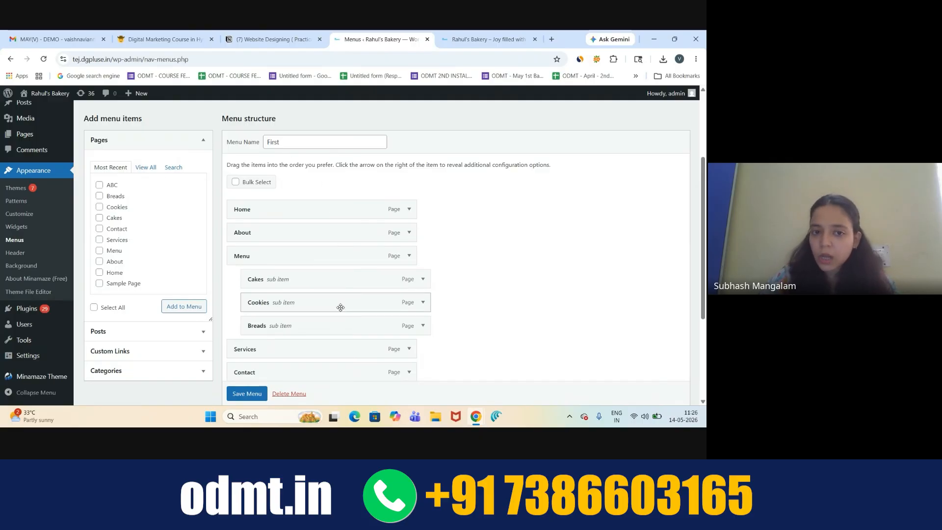
{"action": "scroll", "coordinate": [341, 307], "scroll_direction": "down", "scroll_amount": 1}
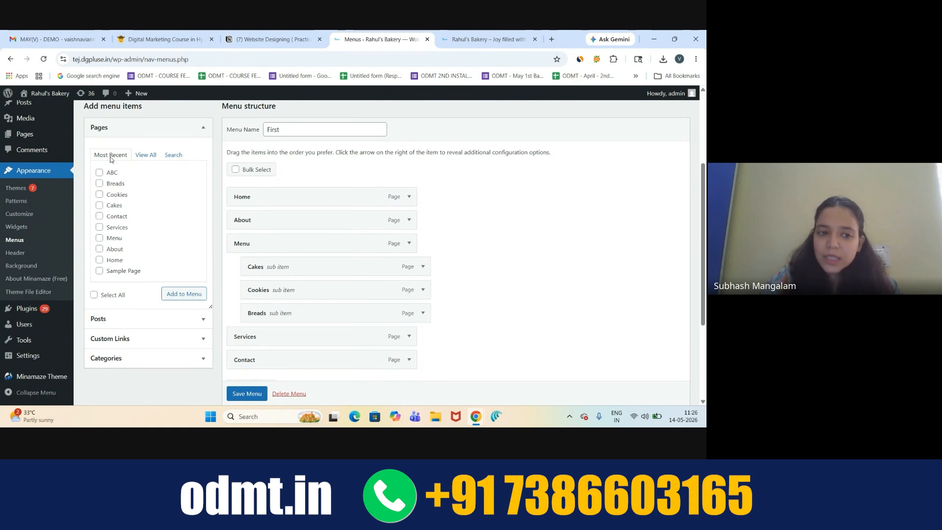
{"action": "scroll", "coordinate": [229, 207], "scroll_direction": "down", "scroll_amount": 2}
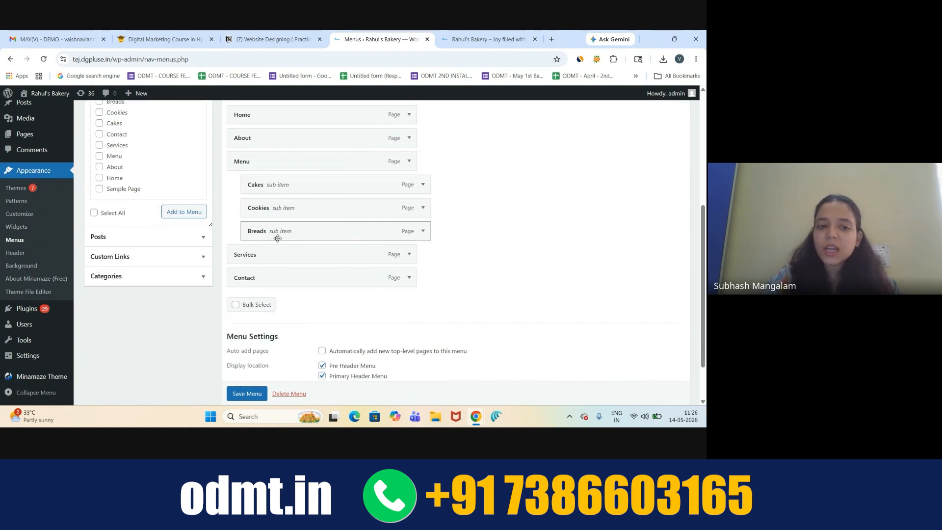
{"action": "scroll", "coordinate": [273, 235], "scroll_direction": "up", "scroll_amount": 1}
- Add page ABC to the First menu, placed between Services and Contact
{"action": "left_click", "coordinate": [100, 145]}
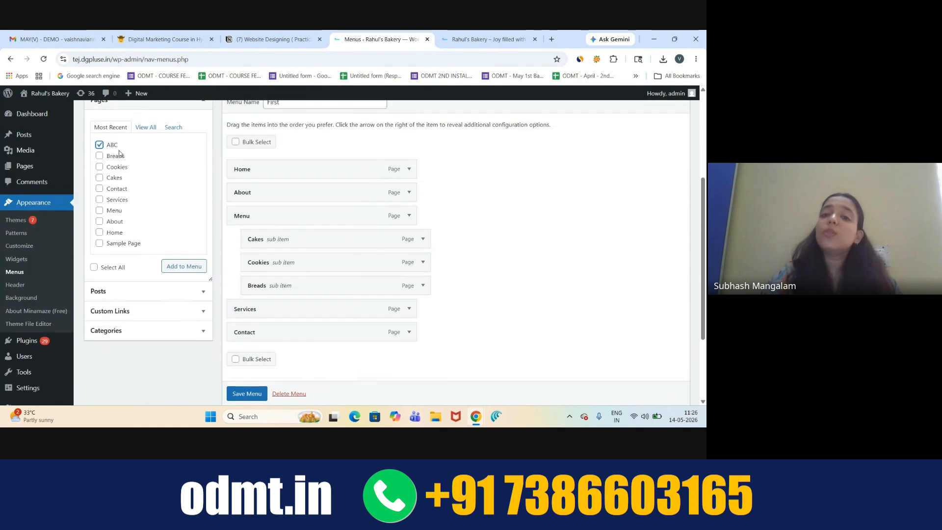
{"action": "left_click", "coordinate": [179, 265]}
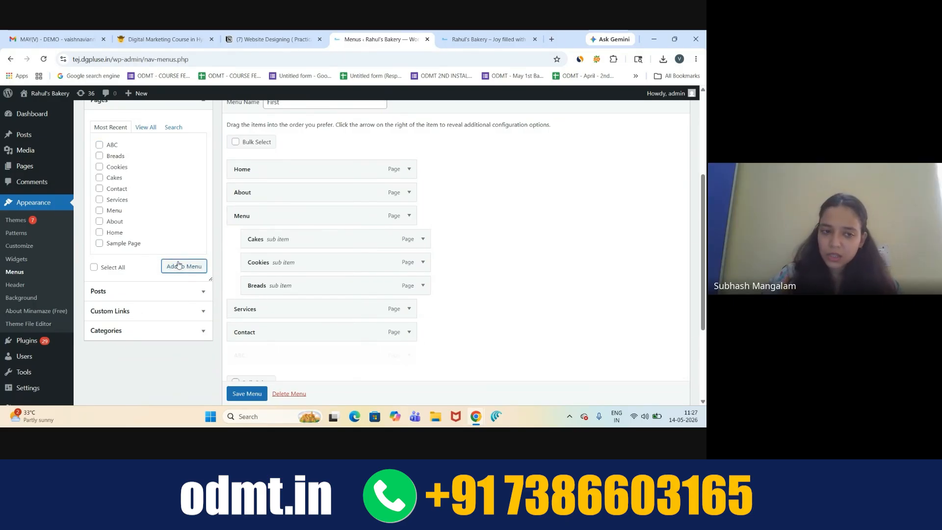
{"action": "scroll", "coordinate": [501, 272], "scroll_direction": "down", "scroll_amount": 1}
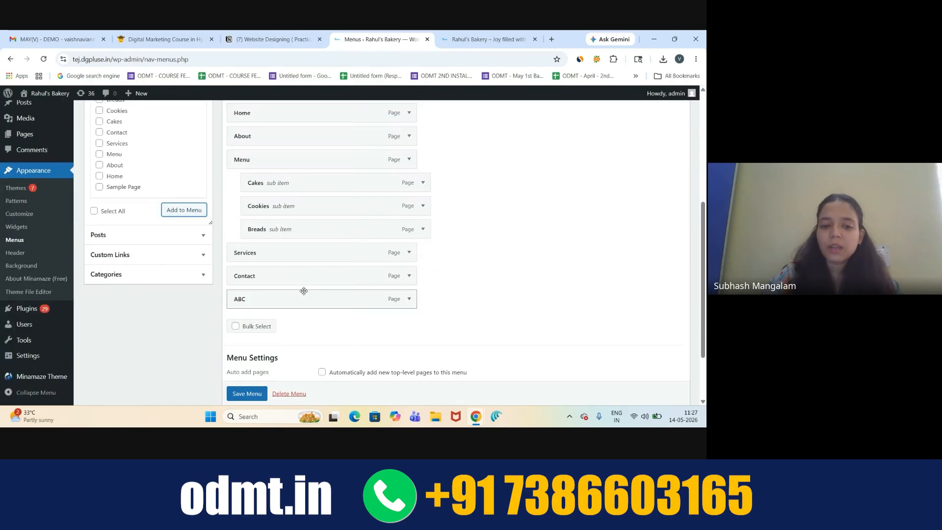
{"action": "left_click_drag", "start_coordinate": [294, 305], "coordinate": [308, 278]}
- Untick the Pre Header Menu location, save the menu, and view the live site
{"action": "scroll", "coordinate": [458, 260], "scroll_direction": "down", "scroll_amount": 2}
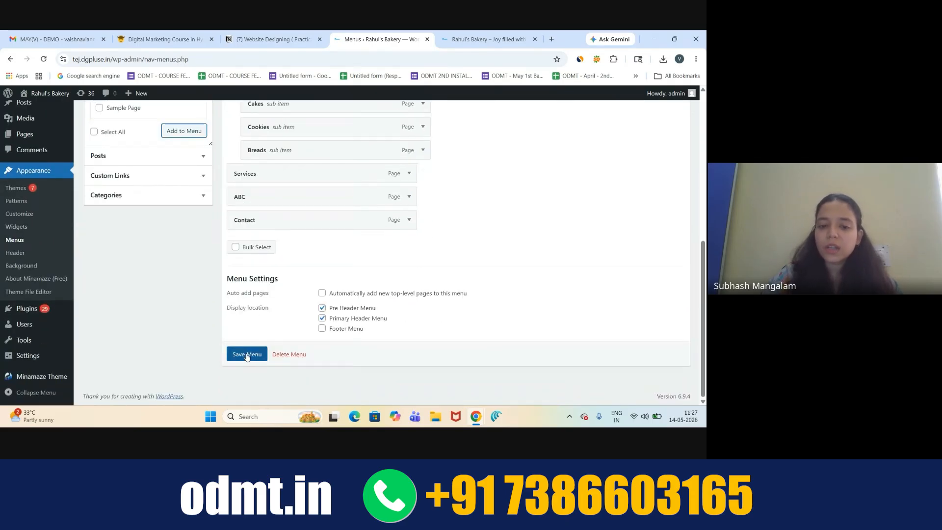
{"action": "left_click", "coordinate": [322, 308]}
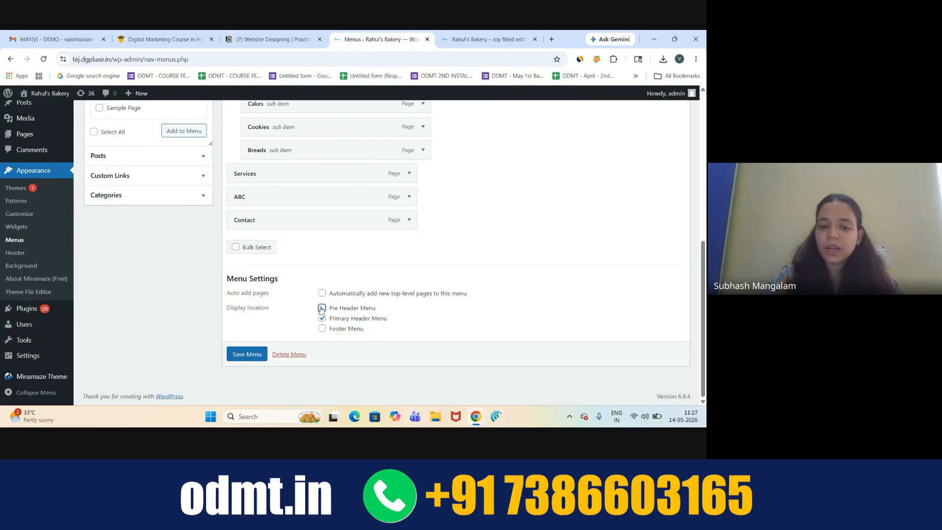
{"action": "left_click", "coordinate": [247, 356]}
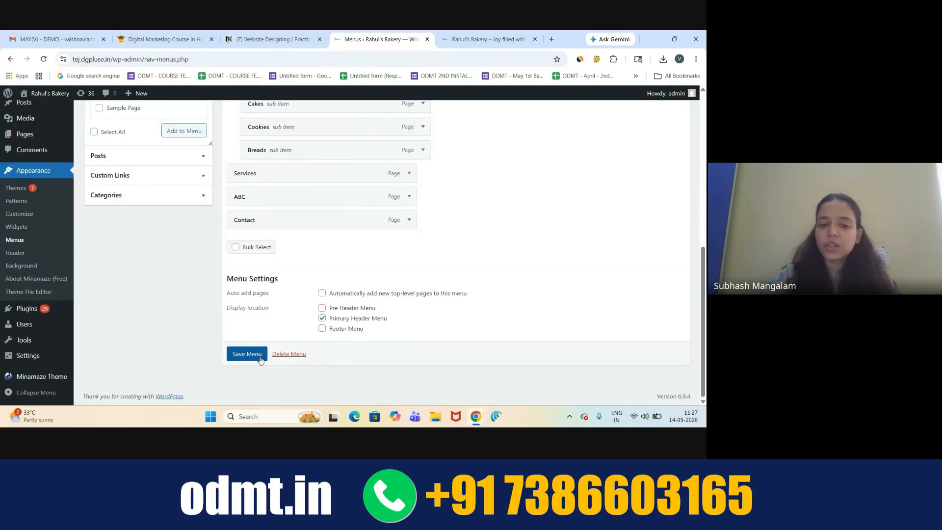
{"action": "left_click", "coordinate": [457, 33]}
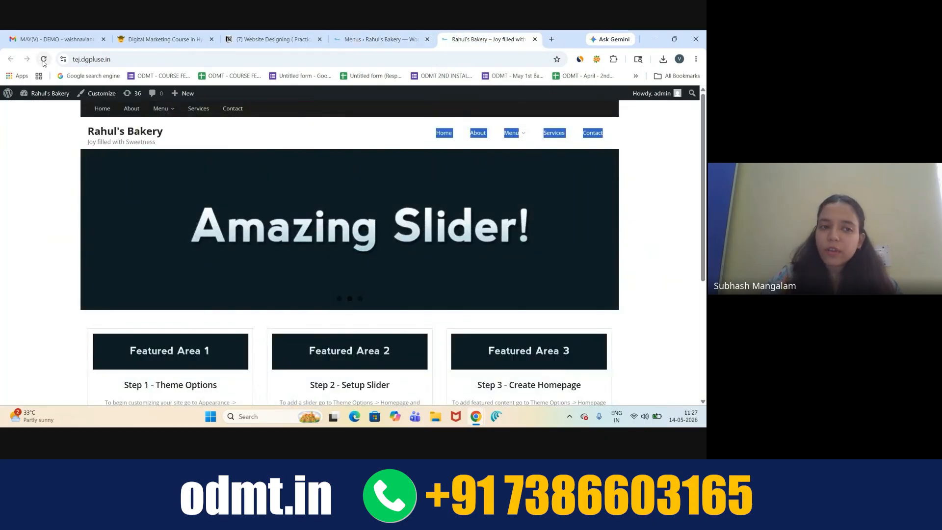
- Clear the header-link highlight and go back to the Menus admin tab
{"action": "left_click", "coordinate": [56, 197]}
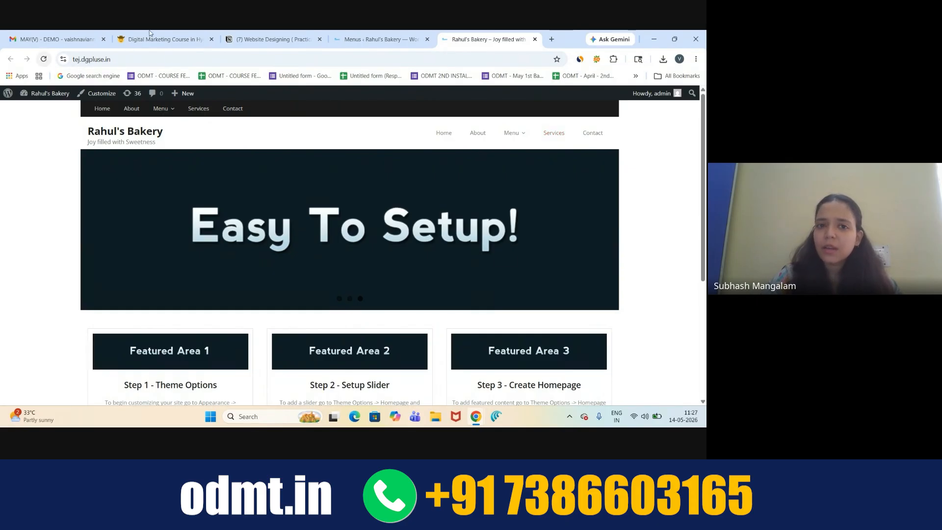
{"action": "left_click", "coordinate": [378, 39]}
- Review the First menu with ABC between Services and Contact, then switch to the live Rahul's Bakery site
{"action": "scroll", "coordinate": [374, 290], "scroll_direction": "up", "scroll_amount": 2}
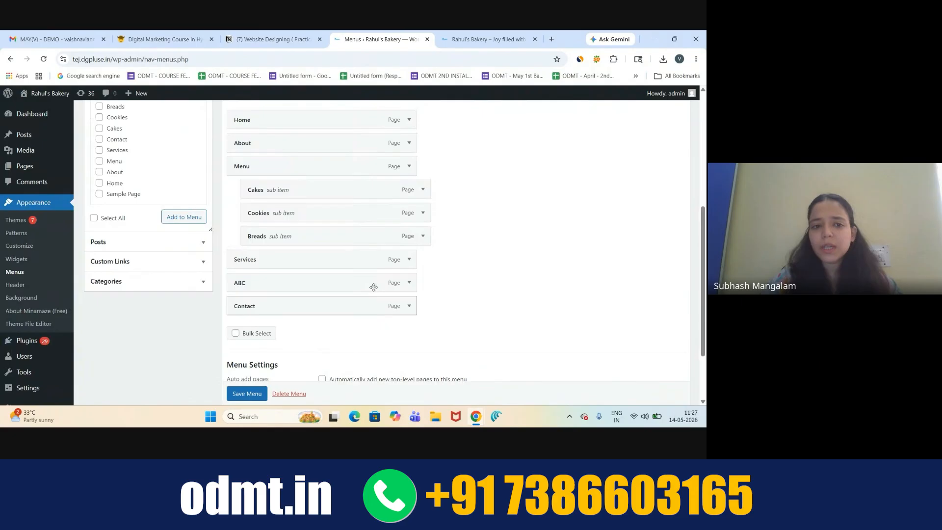
{"action": "scroll", "coordinate": [215, 228], "scroll_direction": "up", "scroll_amount": 1}
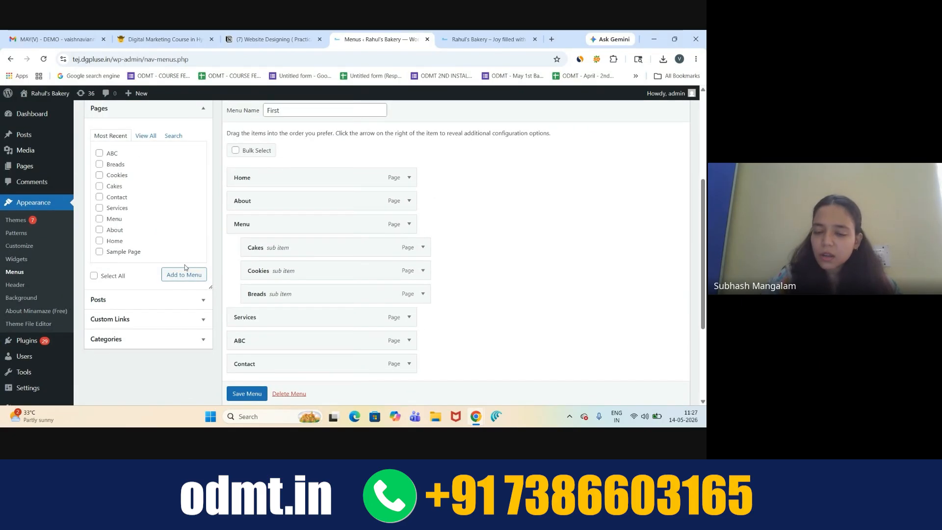
{"action": "scroll", "coordinate": [259, 204], "scroll_direction": "down", "scroll_amount": 3}
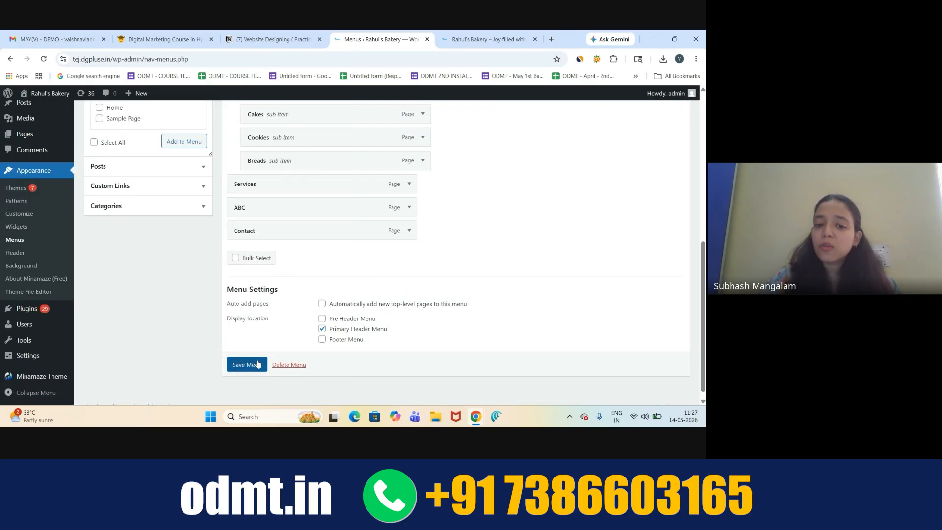
{"action": "left_click", "coordinate": [486, 39]}
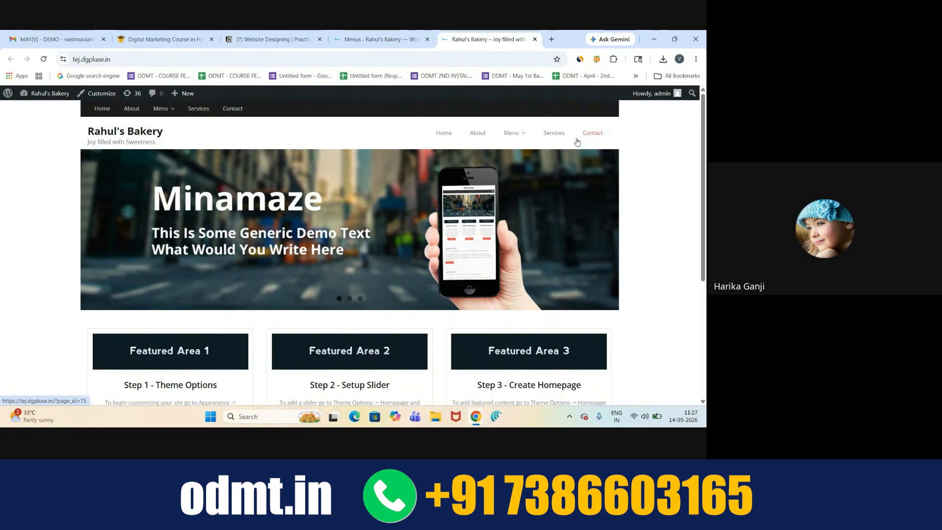
- Reload the bakery homepage to check ABC in the header, then return to the Menus admin page
{"action": "left_click", "coordinate": [44, 60]}
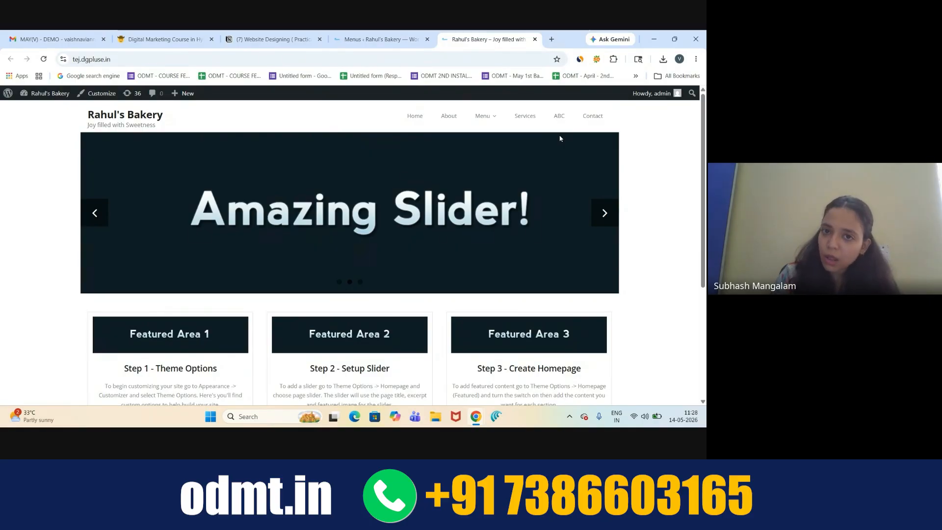
{"action": "left_click", "coordinate": [378, 39]}
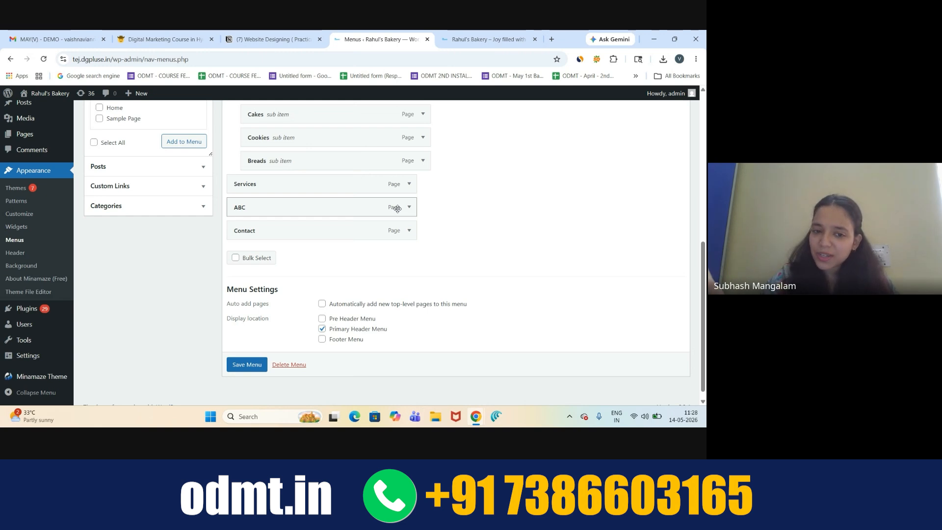
- Remove the ABC item from the First menu, save the menu, and return to the bakery site
{"action": "scroll", "coordinate": [418, 162], "scroll_direction": "up", "scroll_amount": 1}
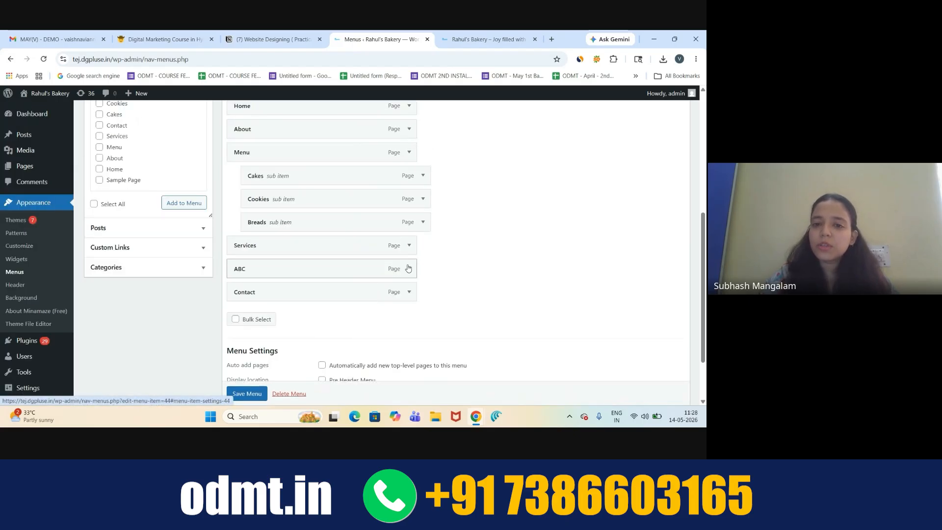
{"action": "scroll", "coordinate": [420, 225], "scroll_direction": "up", "scroll_amount": 1}
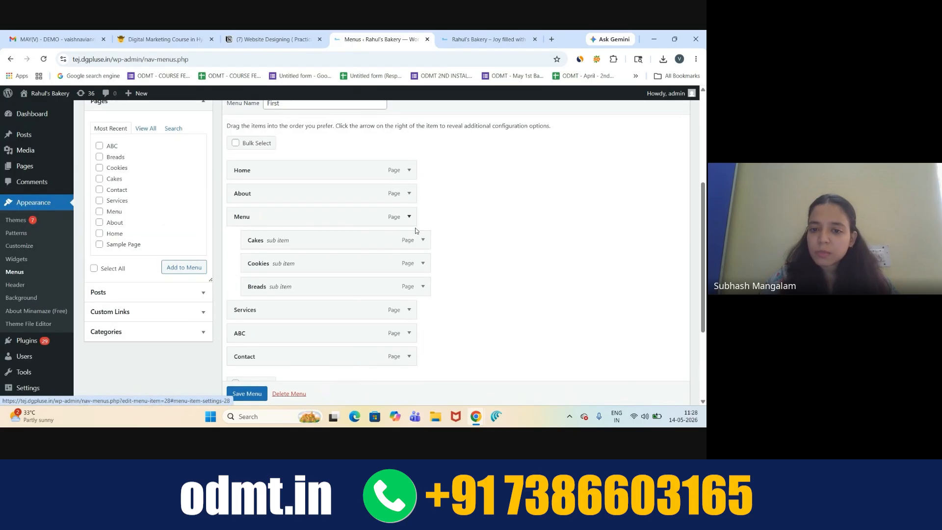
{"action": "scroll", "coordinate": [419, 276], "scroll_direction": "down", "scroll_amount": 1}
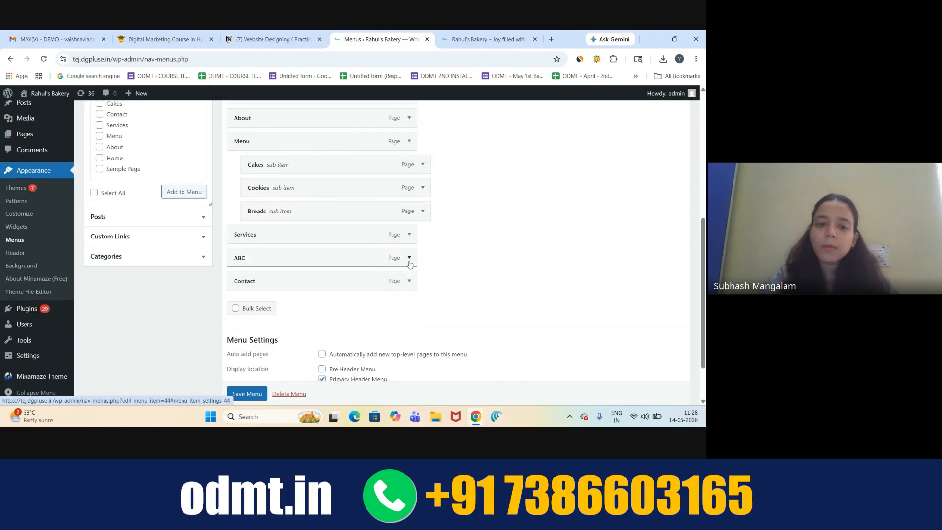
{"action": "left_click", "coordinate": [409, 258]}
{"action": "scroll", "coordinate": [460, 258], "scroll_direction": "down", "scroll_amount": 2}
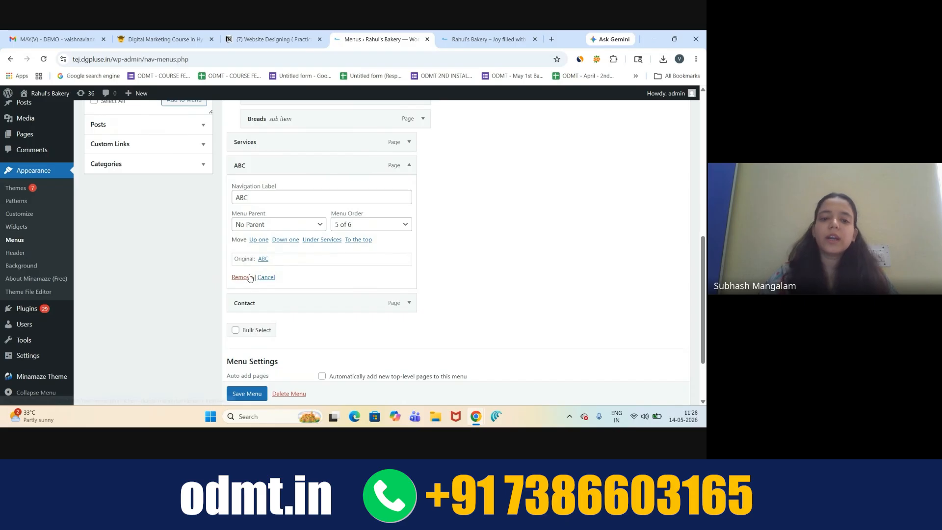
{"action": "left_click", "coordinate": [242, 277]}
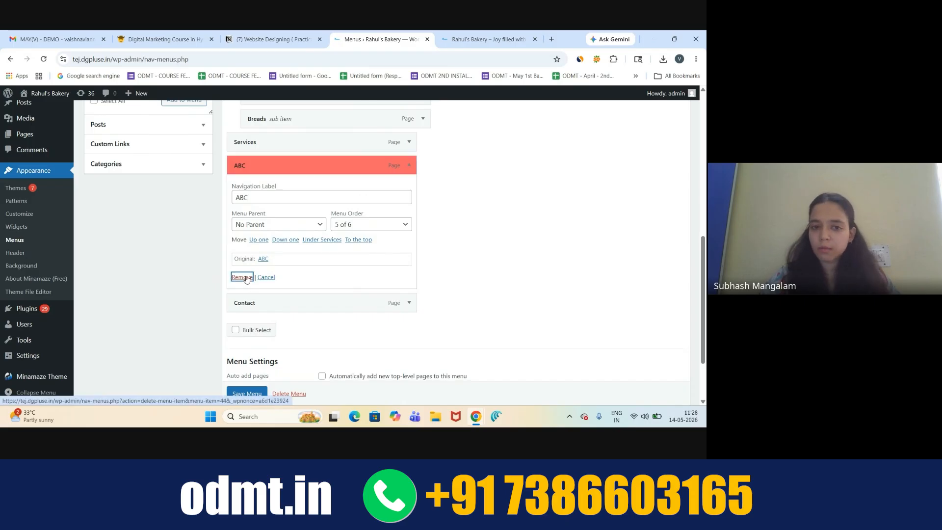
{"action": "left_click", "coordinate": [244, 355]}
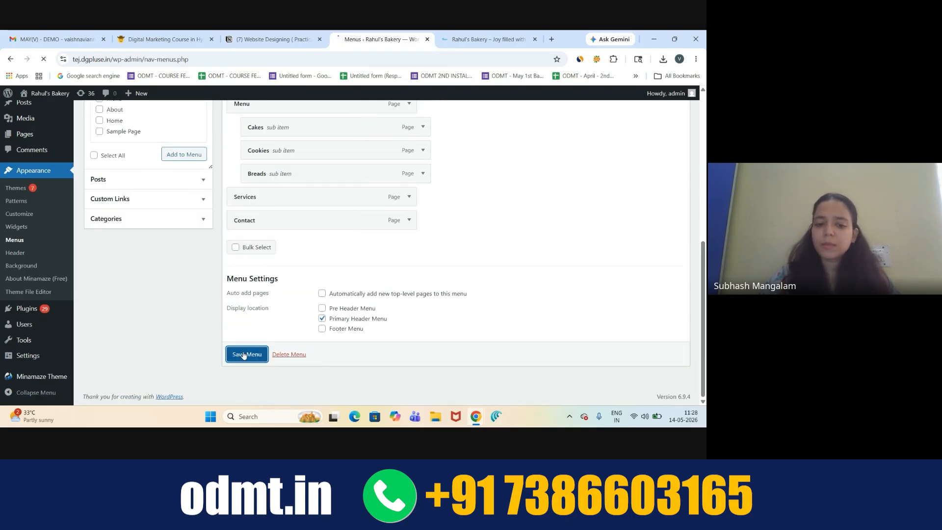
{"action": "left_click", "coordinate": [484, 39]}
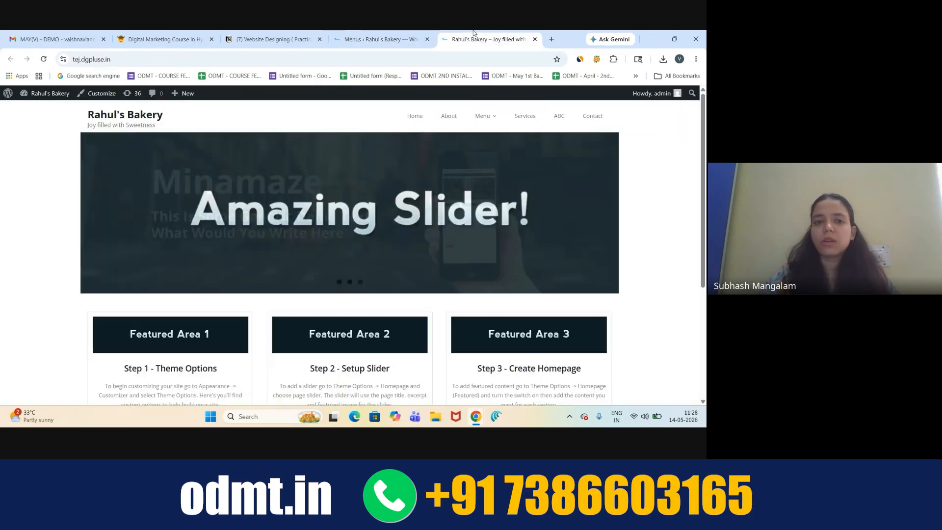
- Reload the bakery site to confirm ABC is gone, then bring the Google Meet window forward
{"action": "left_click", "coordinate": [44, 59]}
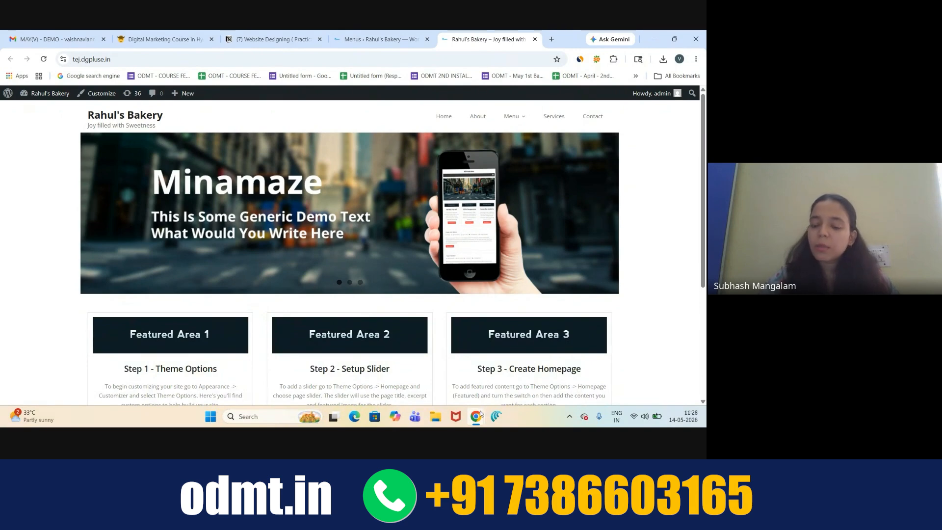
{"action": "mouse_move", "coordinate": [480, 417]}
{"action": "left_click", "coordinate": [478, 370]}
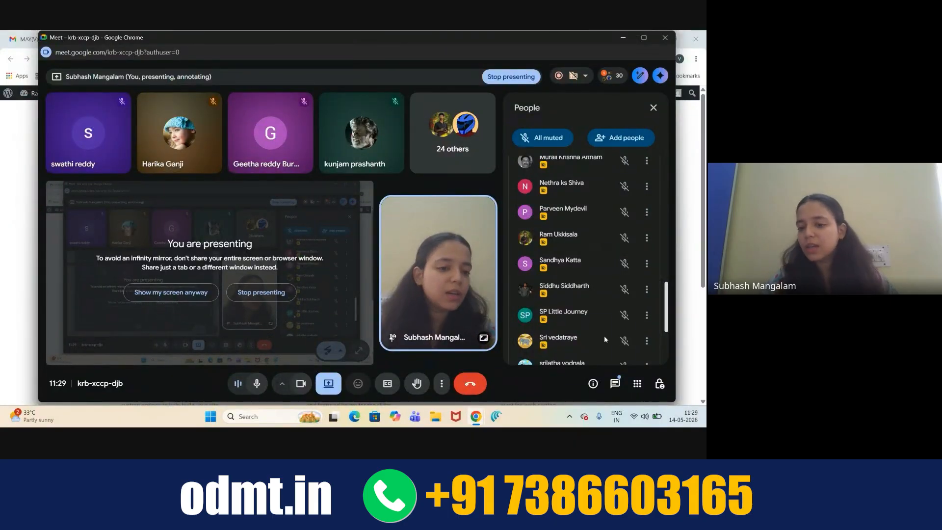
- Check Meet's chat and participants, minimize the call, and select text on the Website Designing Notion page
{"action": "left_click", "coordinate": [616, 384]}
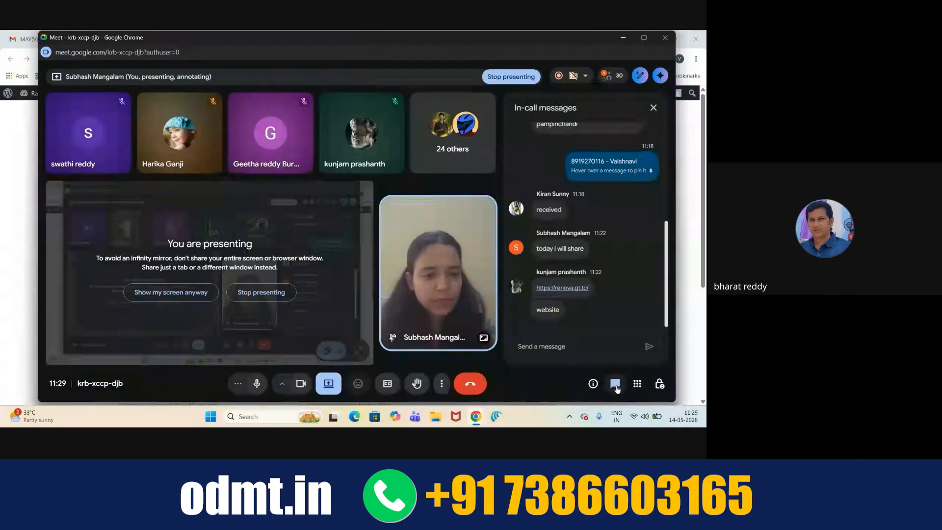
{"action": "left_click", "coordinate": [619, 77]}
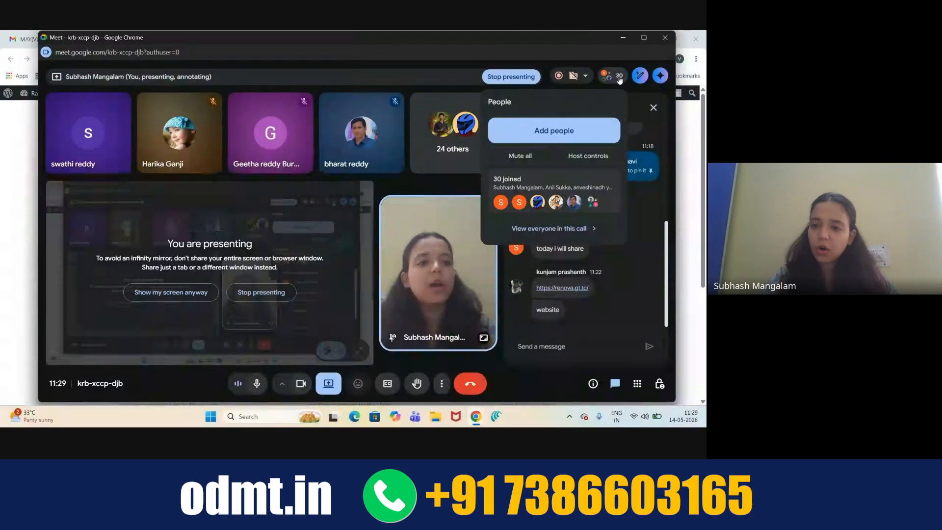
{"action": "left_click", "coordinate": [623, 39]}
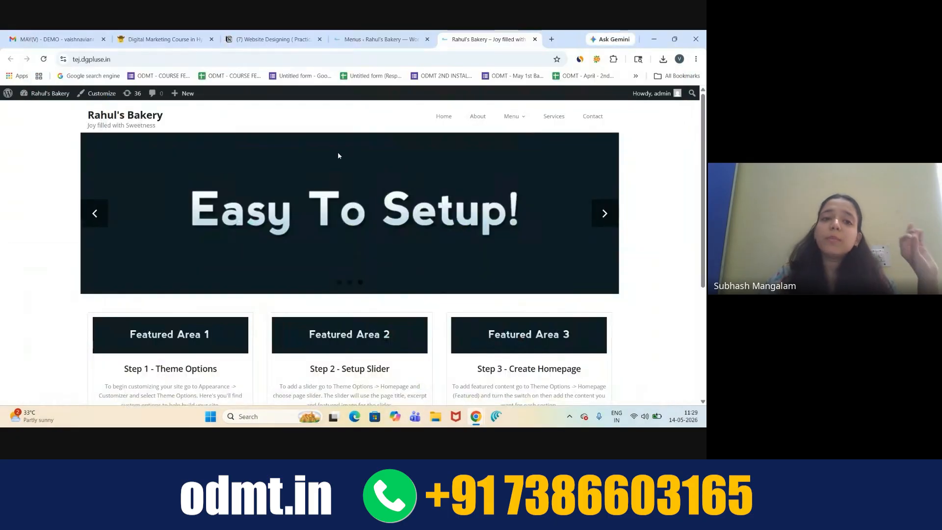
{"action": "left_click", "coordinate": [275, 39]}
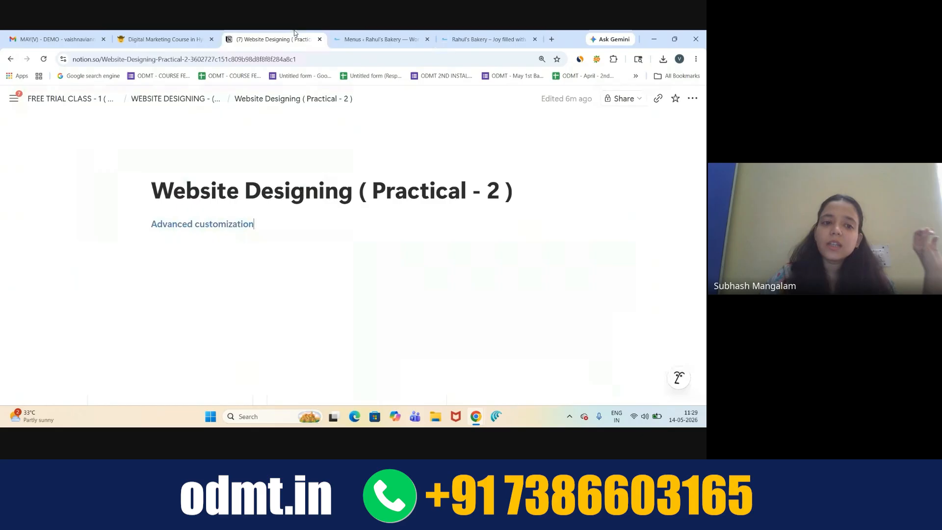
{"action": "left_click_drag", "start_coordinate": [259, 226], "coordinate": [201, 225]}
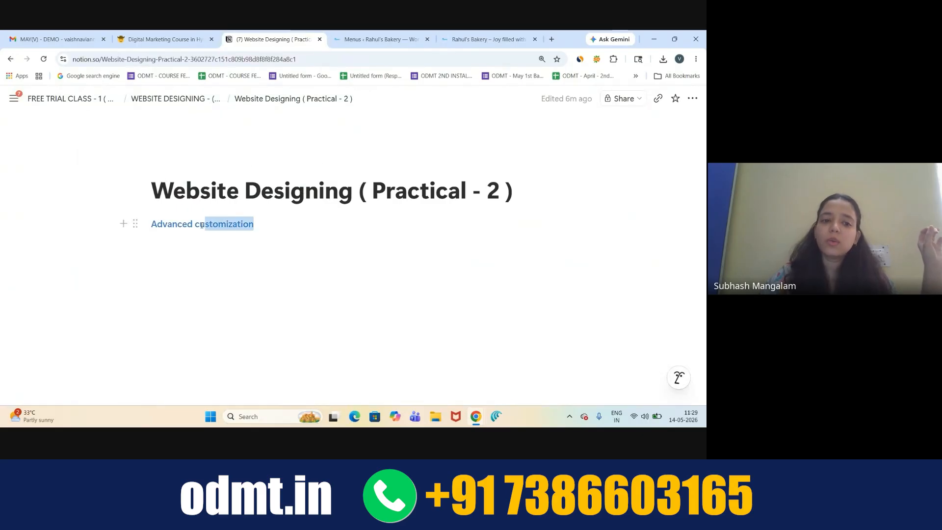
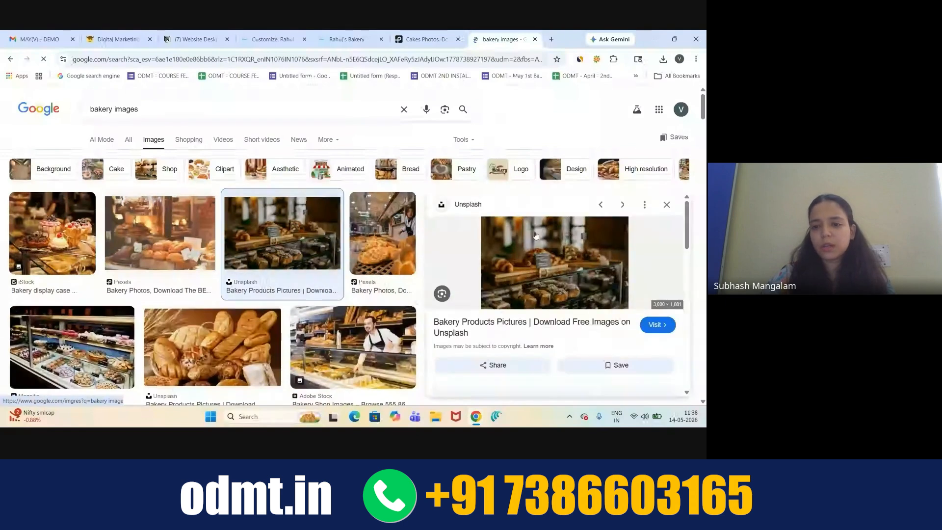
- Bring up and dismiss the context menu on the Unsplash bakery preview image
{"action": "right_click", "coordinate": [549, 236]}
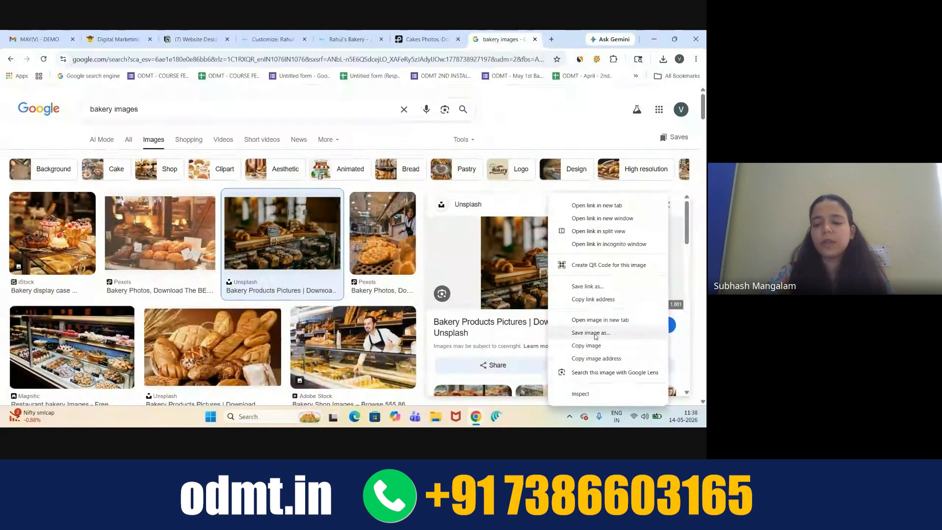
{"action": "left_click", "coordinate": [535, 129]}
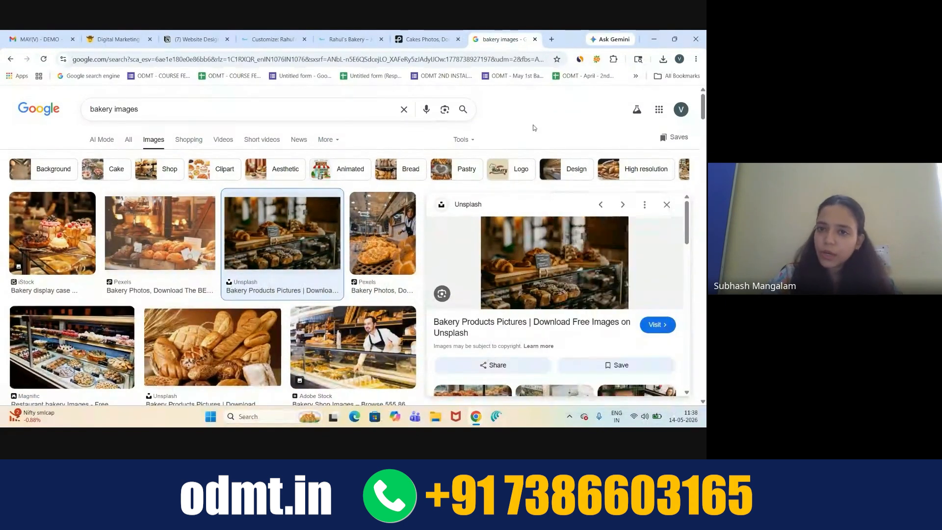
{"action": "left_click", "coordinate": [262, 32]}
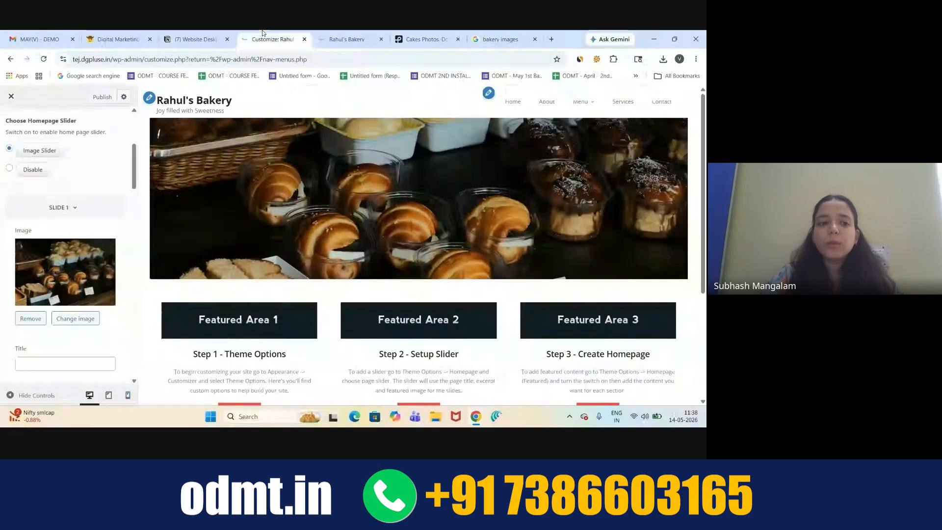
{"action": "scroll", "coordinate": [55, 295], "scroll_direction": "down", "scroll_amount": 10}
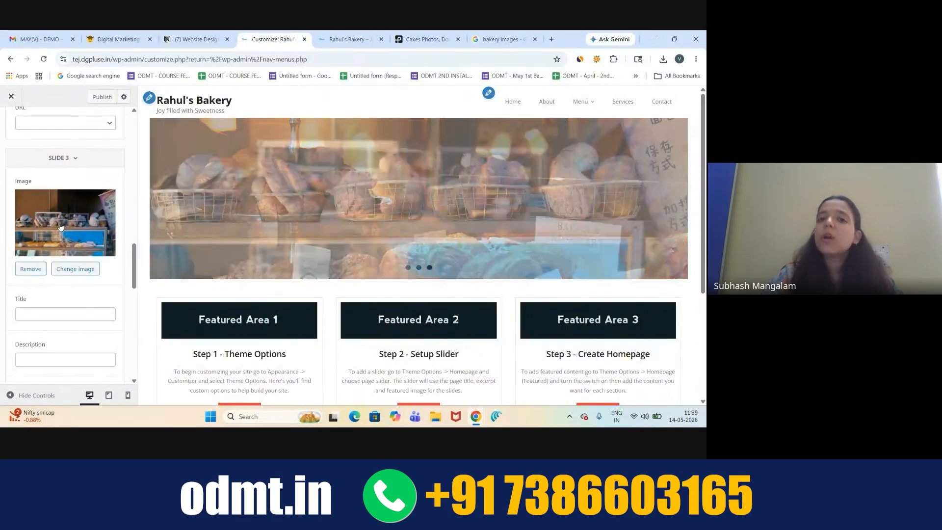
{"action": "scroll", "coordinate": [60, 227], "scroll_direction": "up", "scroll_amount": 5}
{"action": "scroll", "coordinate": [60, 229], "scroll_direction": "up", "scroll_amount": 2}
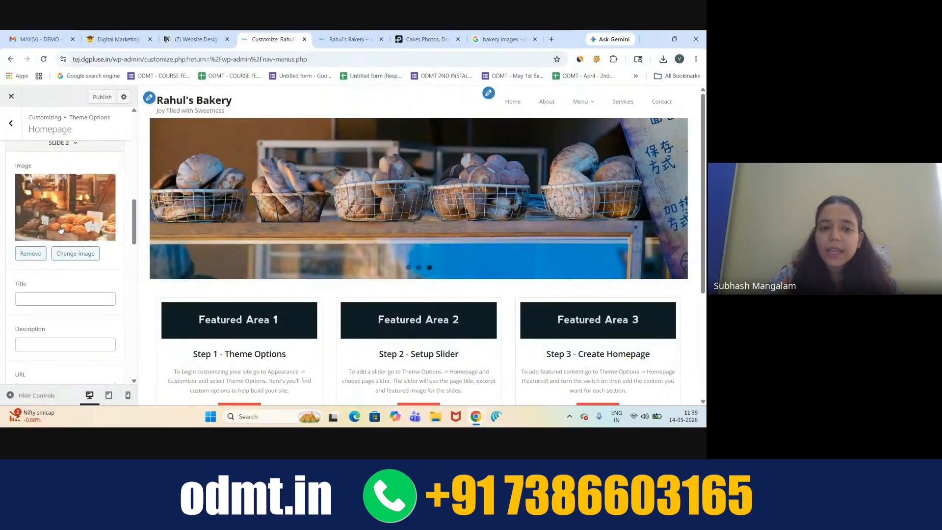
{"action": "left_click", "coordinate": [163, 199]}
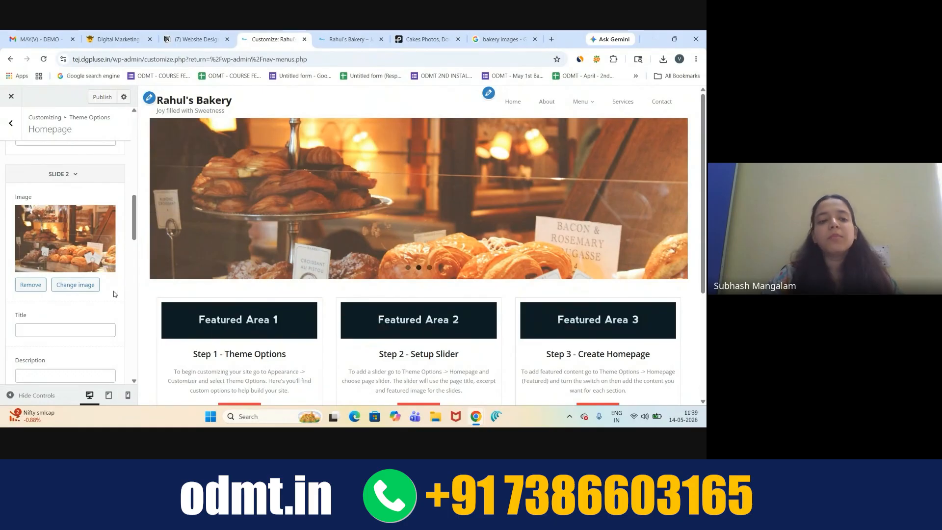
{"action": "scroll", "coordinate": [114, 294], "scroll_direction": "down", "scroll_amount": 6}
{"action": "scroll", "coordinate": [114, 294], "scroll_direction": "down", "scroll_amount": 3}
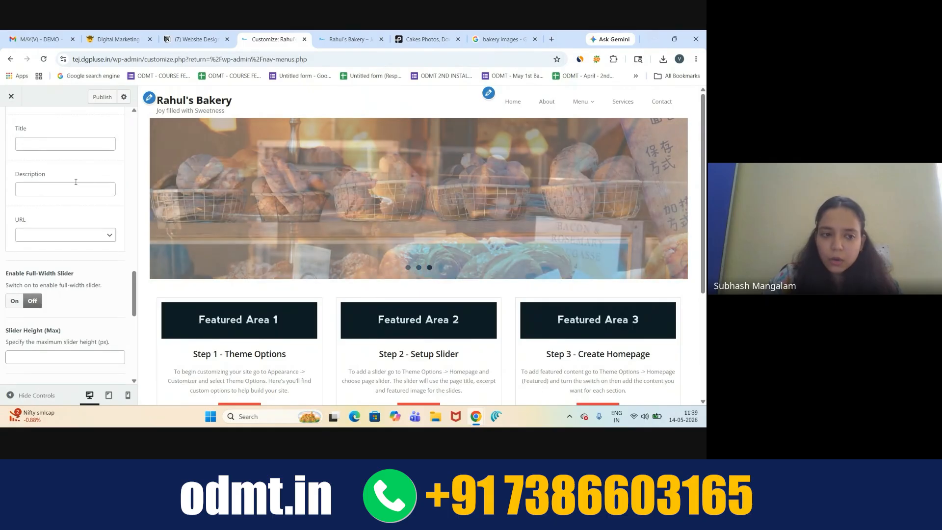
{"action": "scroll", "coordinate": [76, 185], "scroll_direction": "up", "scroll_amount": 3}
{"action": "scroll", "coordinate": [76, 186], "scroll_direction": "down", "scroll_amount": 3}
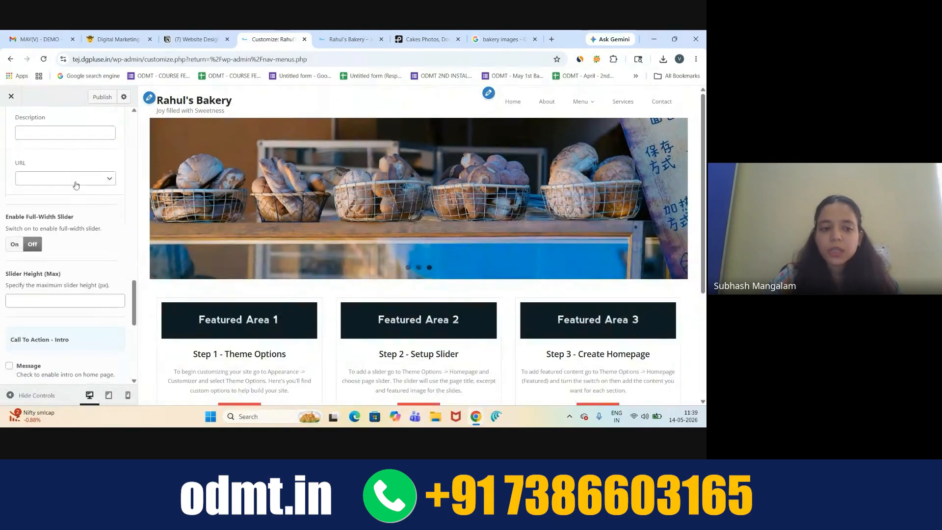
{"action": "scroll", "coordinate": [22, 259], "scroll_direction": "down", "scroll_amount": 1}
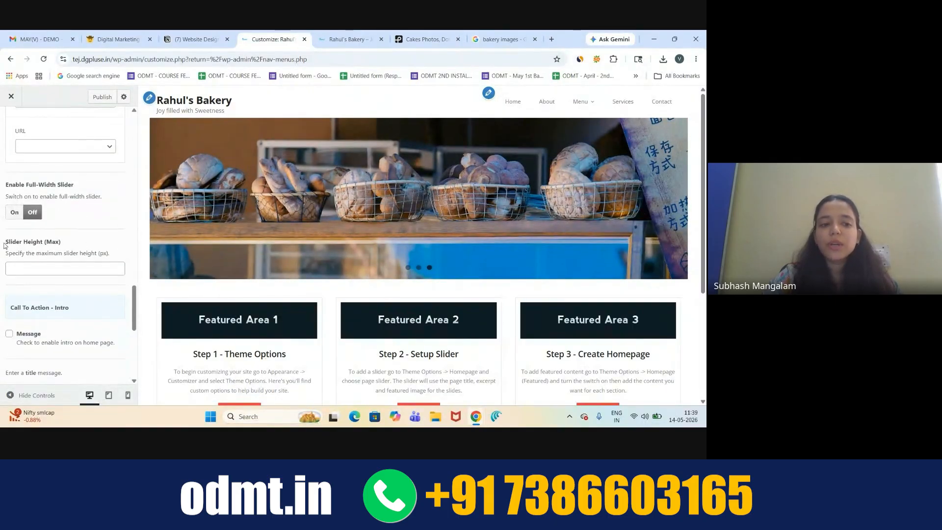
{"action": "left_click_drag", "start_coordinate": [4, 244], "coordinate": [62, 244]}
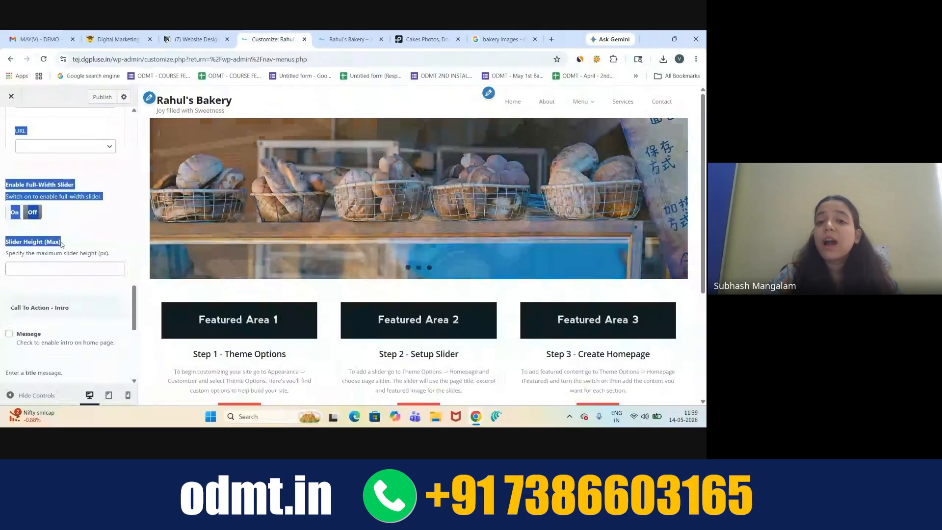
- Try slider maximum heights of 400 and 500 px, checking the banner across slides
{"action": "left_click", "coordinate": [73, 243]}
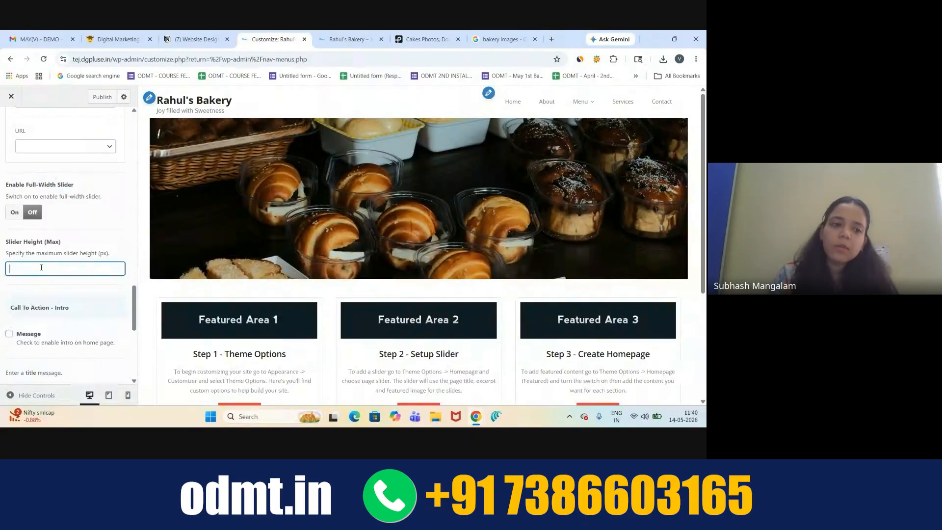
{"action": "type", "text": "00"}
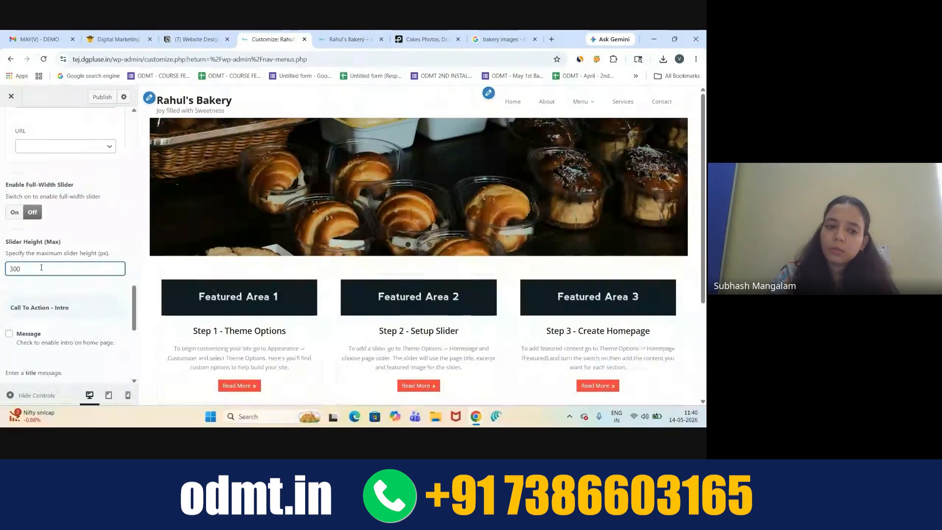
{"action": "key", "text": "BackSpace"}
{"action": "type", "text": "4"}
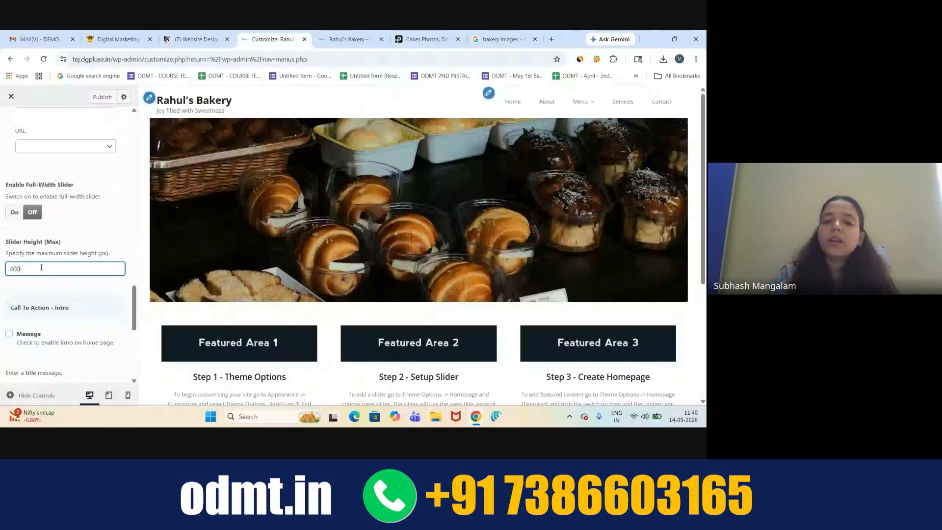
{"action": "left_click", "coordinate": [673, 211]}
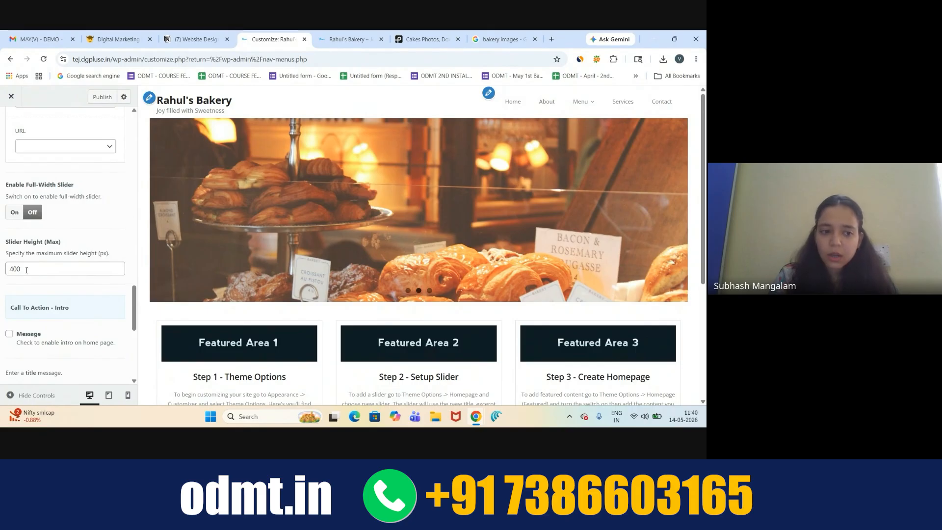
{"action": "type", "text": "500"}
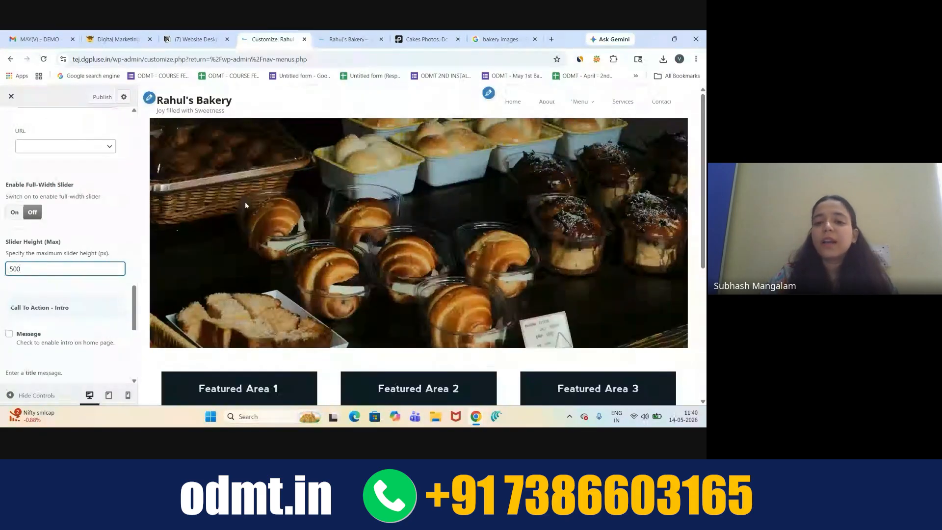
{"action": "left_click", "coordinate": [665, 242]}
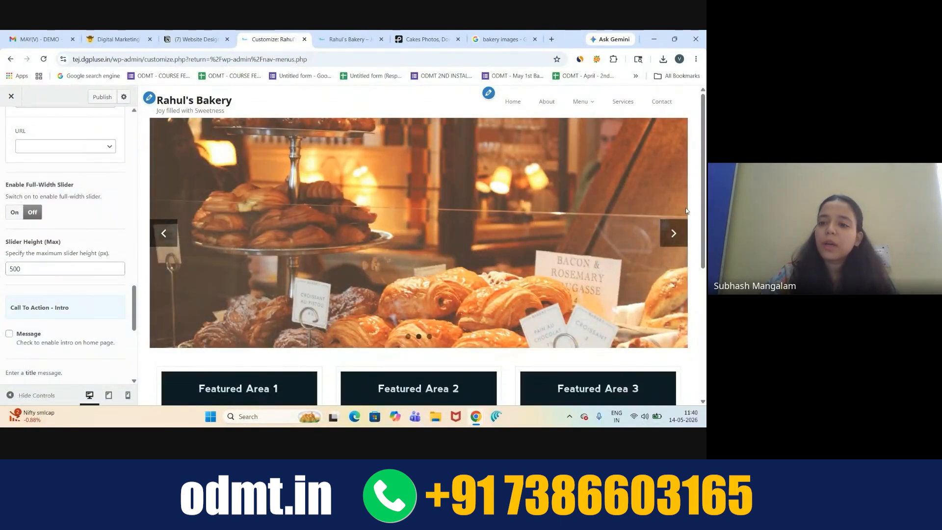
{"action": "left_click", "coordinate": [674, 233]}
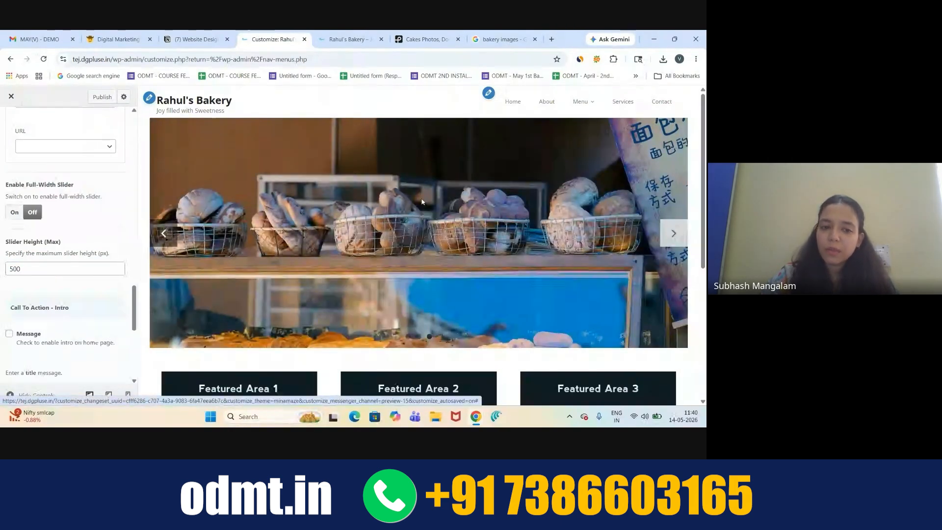
{"action": "left_click", "coordinate": [164, 234]}
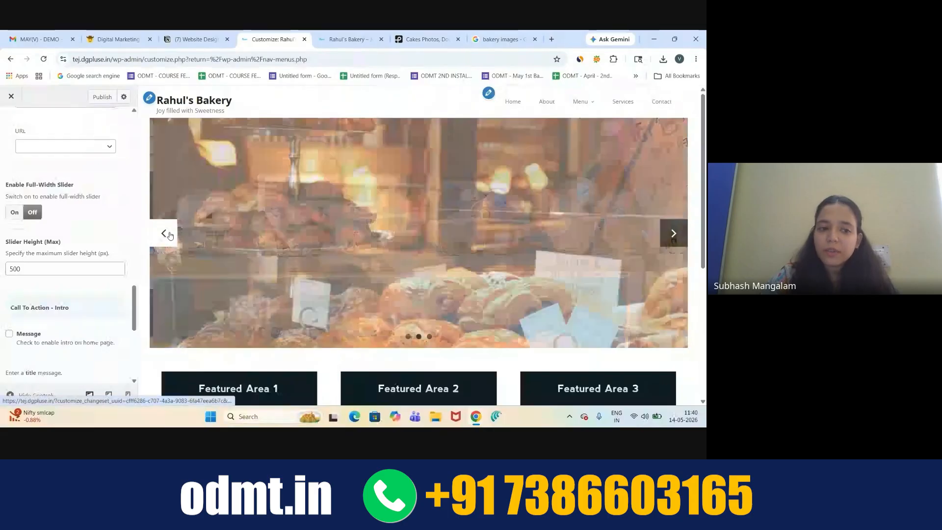
- Set the Slider Height (Max) to 530 px
{"action": "left_click", "coordinate": [17, 267]}
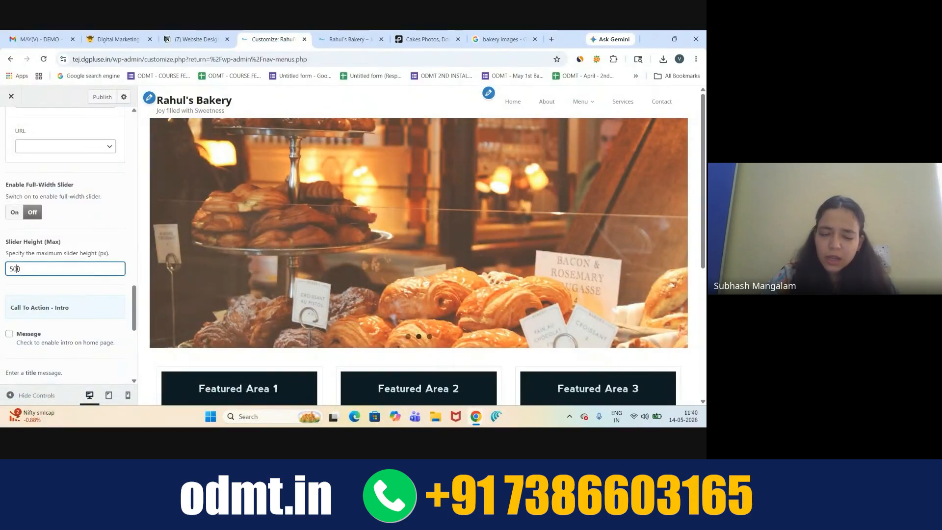
{"action": "key", "text": "BackSpace"}
{"action": "key", "text": "BackSpace"}
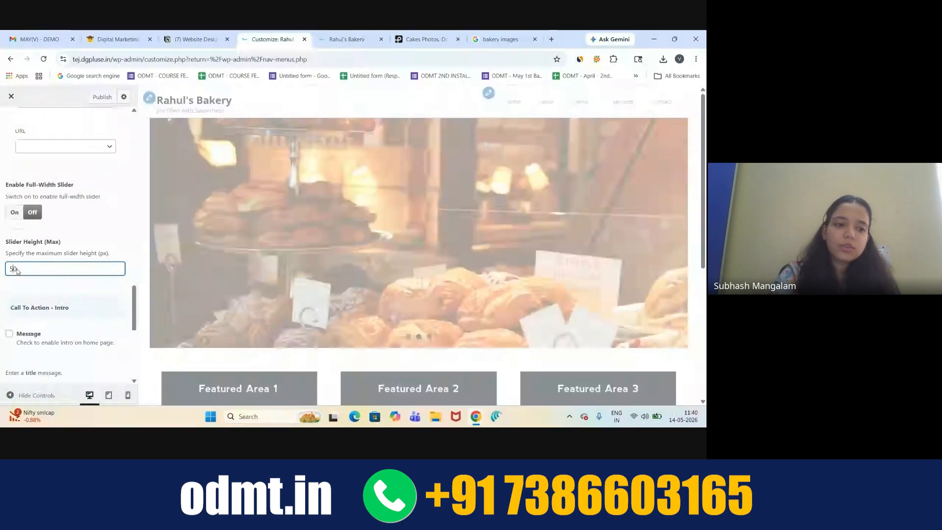
{"action": "key", "text": "BackSpace"}
{"action": "key", "text": "BackSpace"}
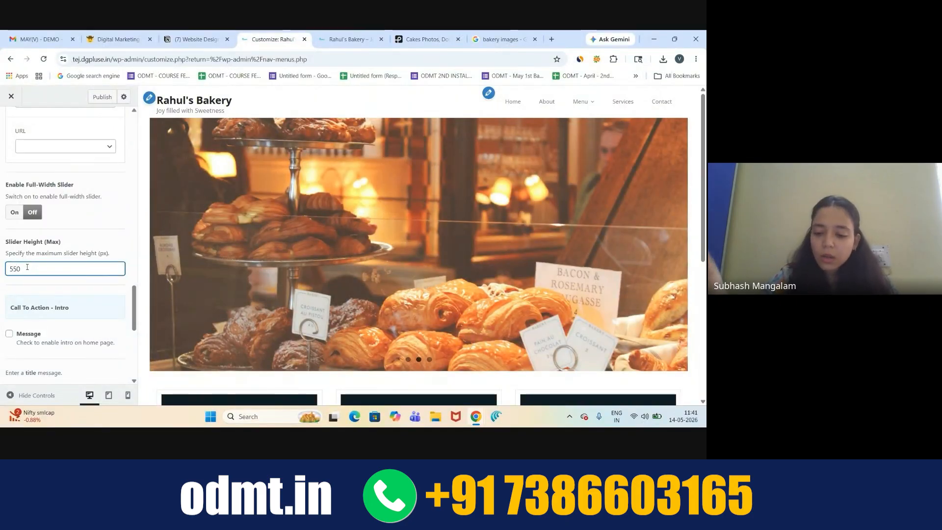
{"action": "type", "text": "3"}
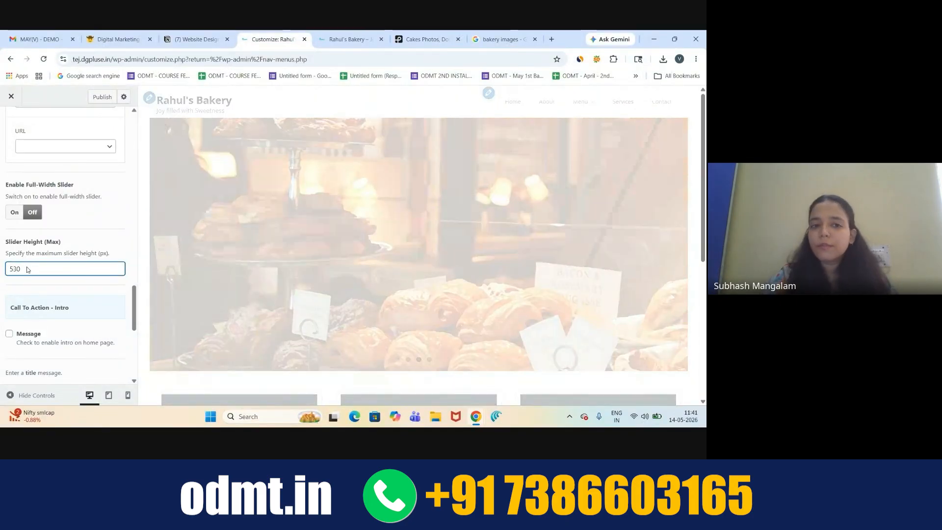
- Briefly bring the Meet call forward, then hide it to return to the customizer
{"action": "scroll", "coordinate": [77, 240], "scroll_direction": "up", "scroll_amount": 8}
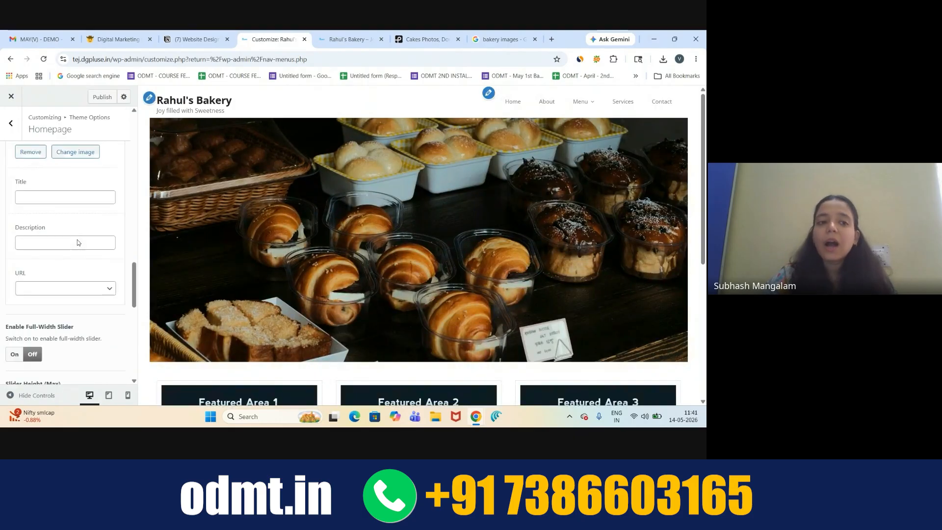
{"action": "scroll", "coordinate": [77, 239], "scroll_direction": "down", "scroll_amount": 8}
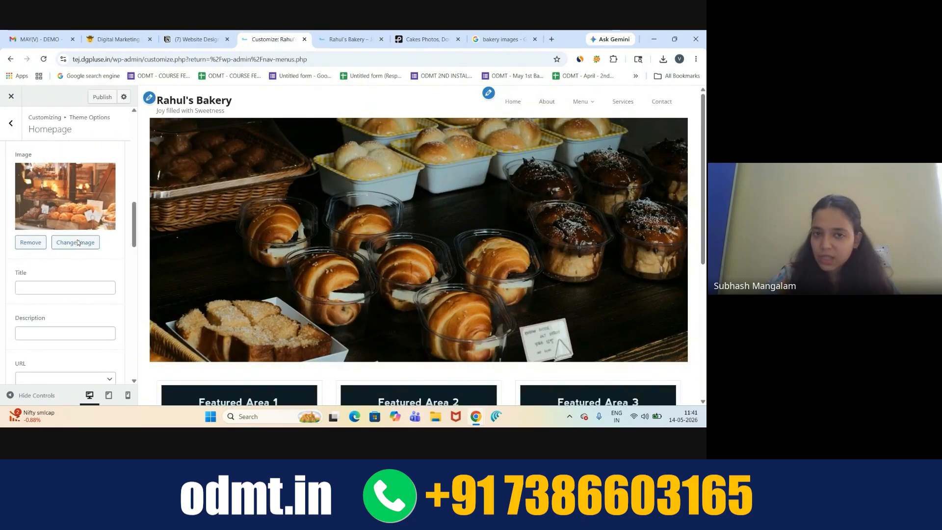
{"action": "scroll", "coordinate": [77, 240], "scroll_direction": "down", "scroll_amount": 2}
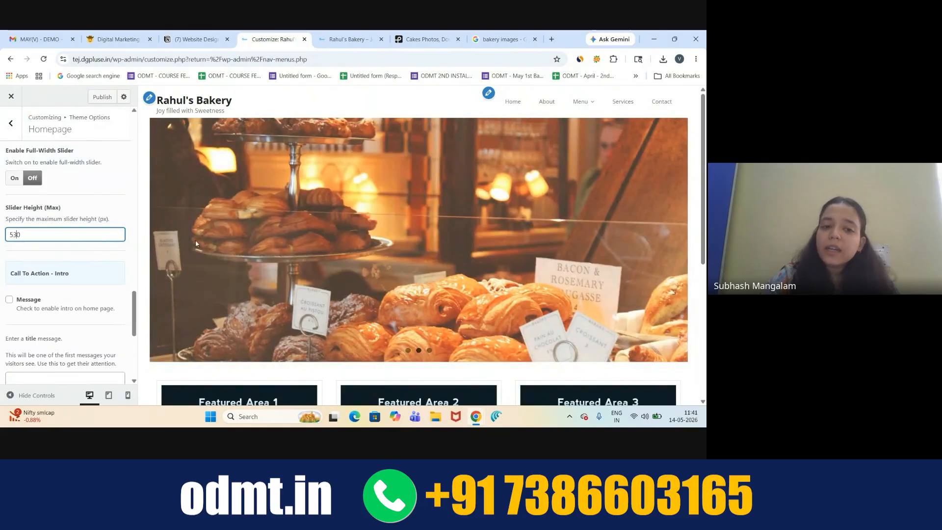
{"action": "scroll", "coordinate": [131, 208], "scroll_direction": "up", "scroll_amount": 5}
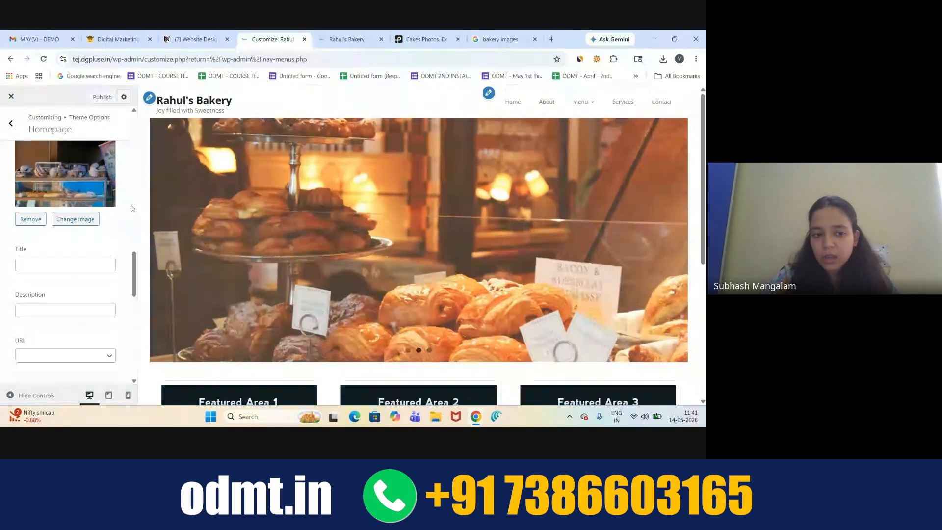
{"action": "mouse_move", "coordinate": [487, 415]}
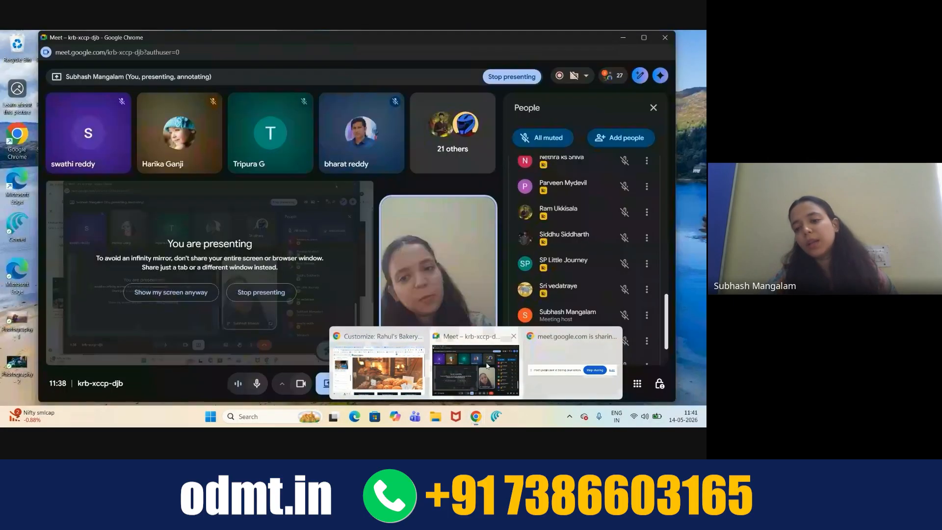
{"action": "left_click", "coordinate": [487, 366]}
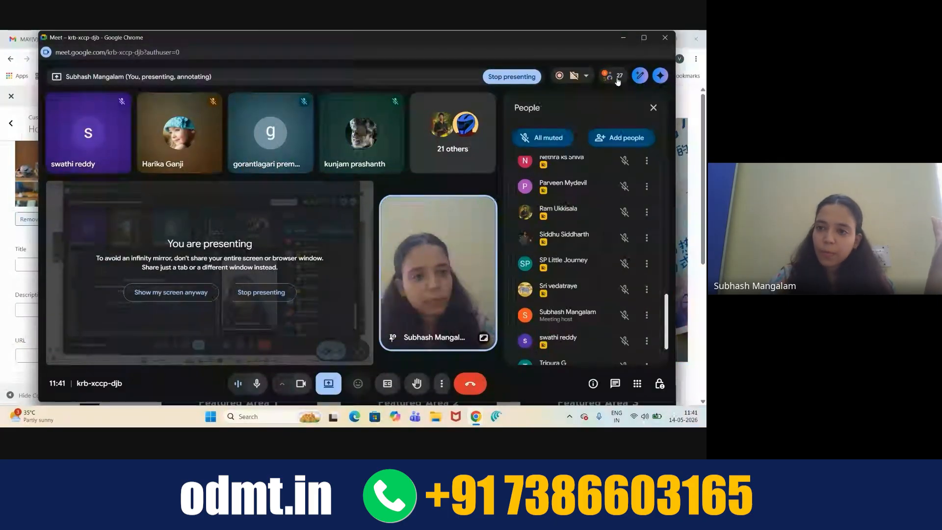
{"action": "left_click", "coordinate": [623, 38]}
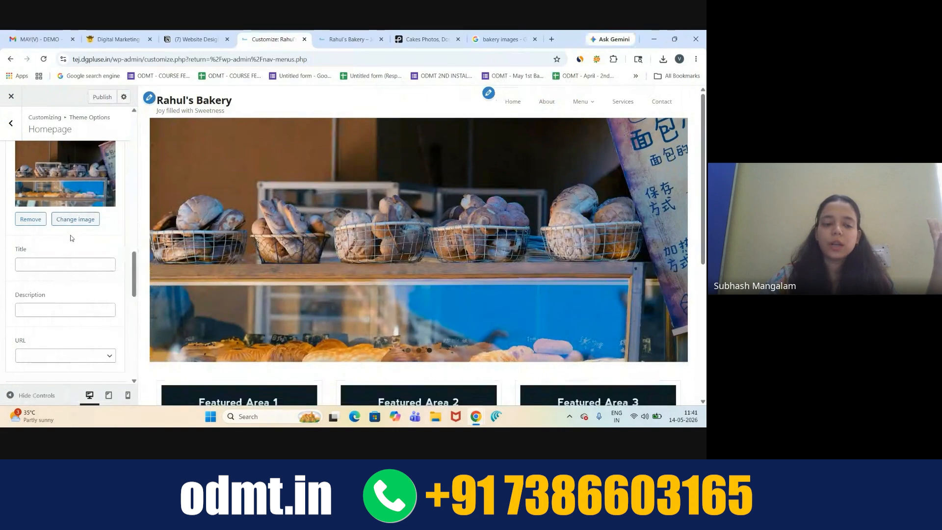
- Bring the Google Meet call window back in front of the customizer
{"action": "scroll", "coordinate": [71, 238], "scroll_direction": "down", "scroll_amount": 5}
{"action": "scroll", "coordinate": [71, 238], "scroll_direction": "up", "scroll_amount": 2}
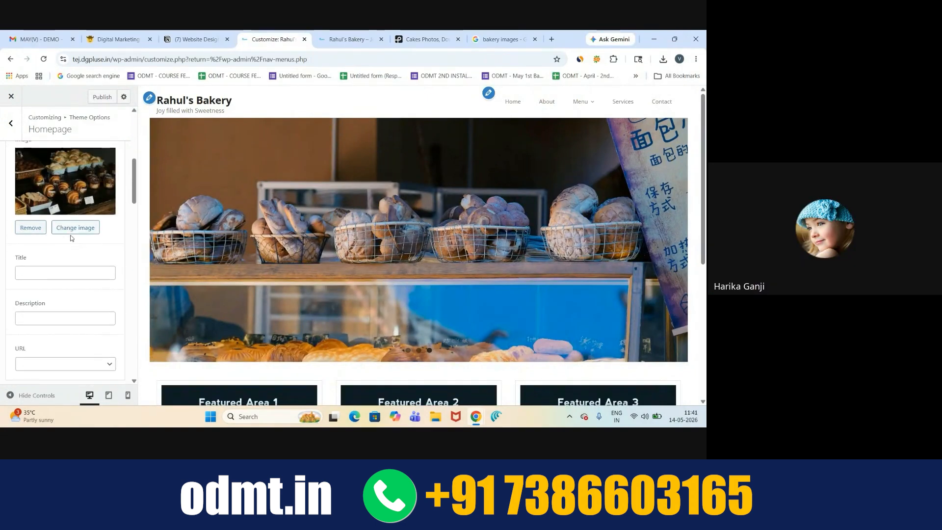
{"action": "scroll", "coordinate": [71, 238], "scroll_direction": "down", "scroll_amount": 1}
{"action": "scroll", "coordinate": [71, 238], "scroll_direction": "down", "scroll_amount": 1}
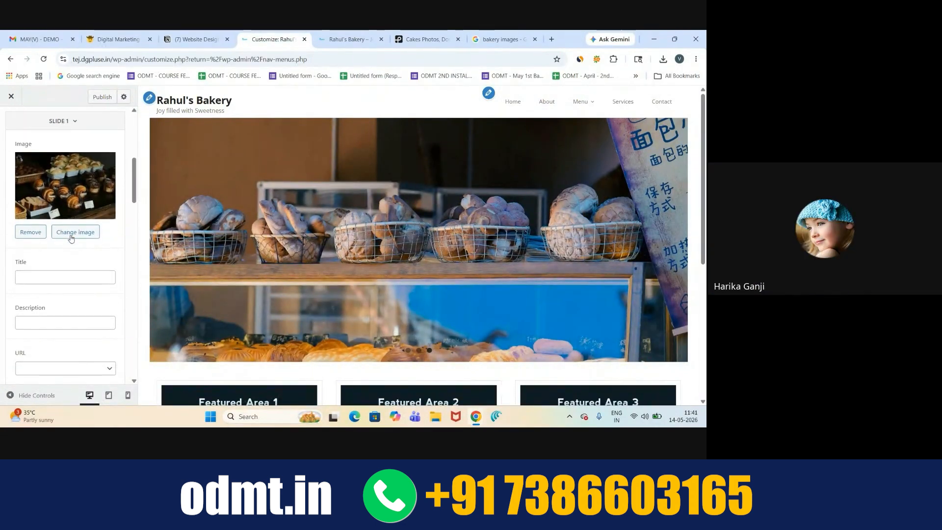
{"action": "mouse_move", "coordinate": [479, 421]}
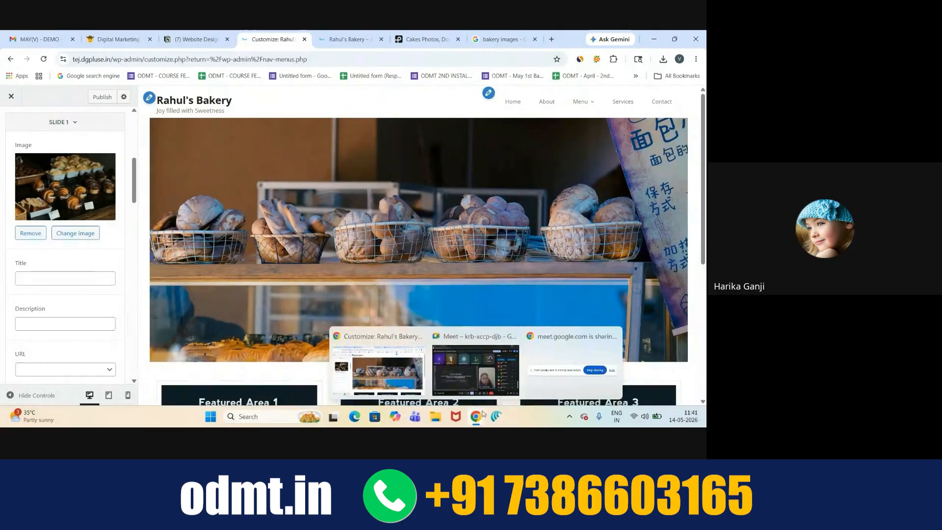
{"action": "left_click", "coordinate": [495, 371]}
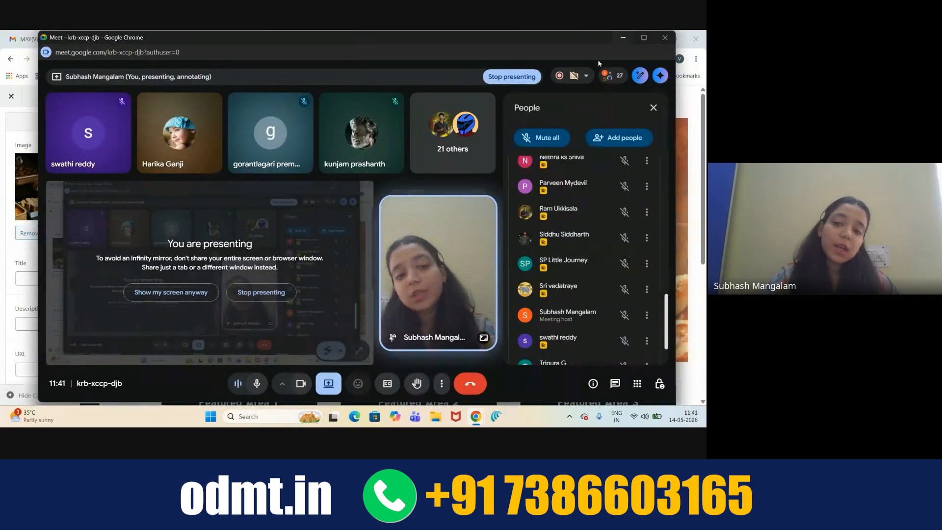
- Glance at the Meet meeting activity panel, then minimize the call to show the customizer
{"action": "left_click", "coordinate": [585, 75]}
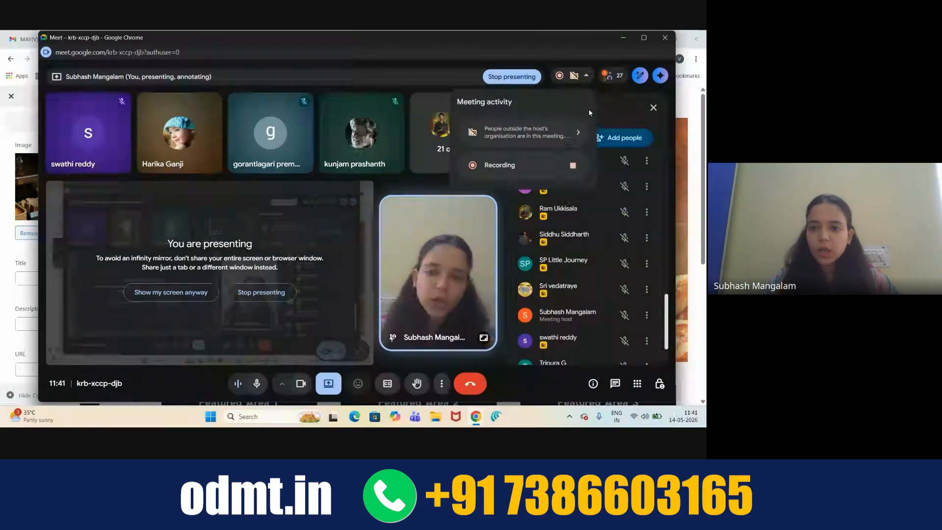
{"action": "left_click", "coordinate": [623, 113]}
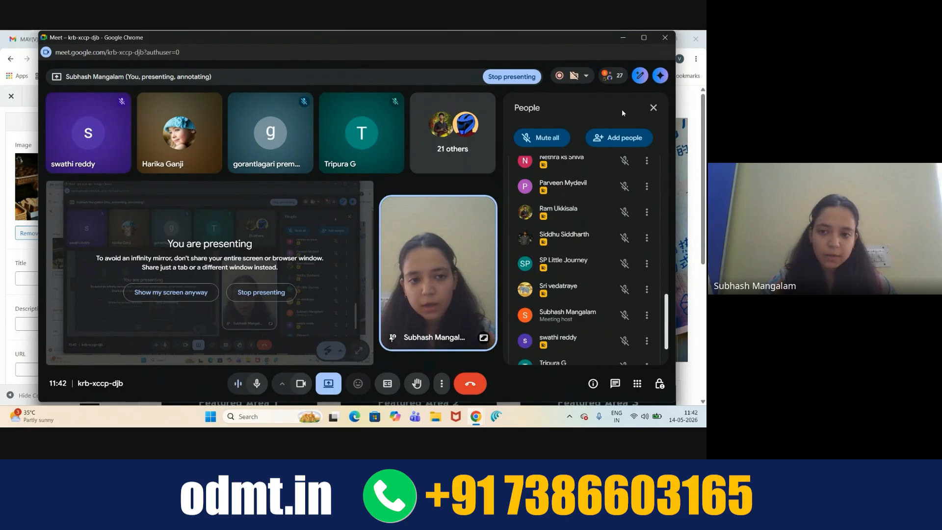
{"action": "left_click", "coordinate": [623, 38]}
- Title Slide 1 'Welcome to Rahul's Bakery' with the description 'Joy Filled with Sweetness'
{"action": "scroll", "coordinate": [93, 291], "scroll_direction": "down", "scroll_amount": 1}
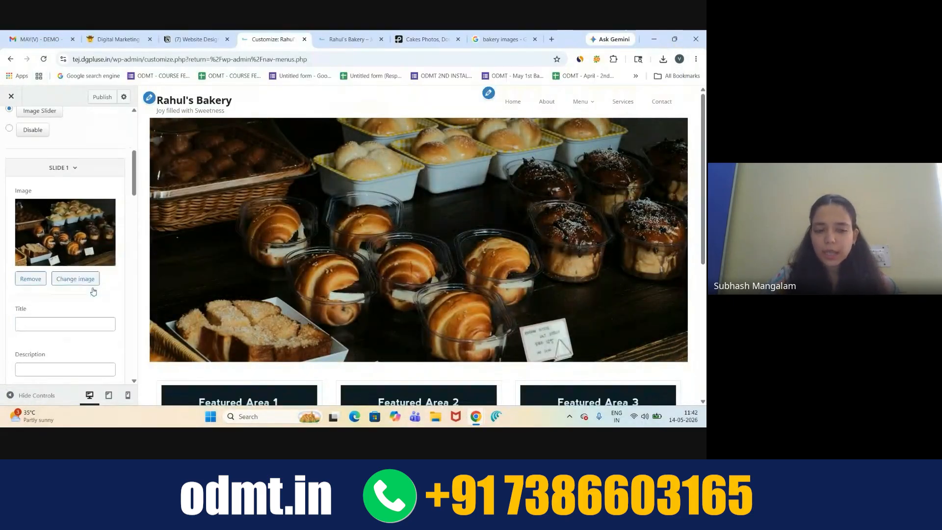
{"action": "scroll", "coordinate": [93, 291], "scroll_direction": "down", "scroll_amount": 1}
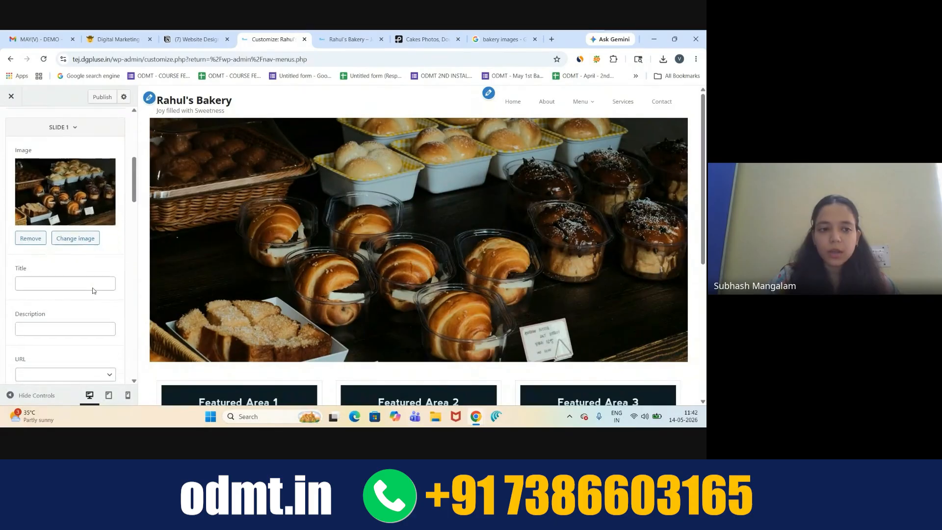
{"action": "left_click", "coordinate": [37, 284]}
{"action": "scroll", "coordinate": [35, 270], "scroll_direction": "down", "scroll_amount": 1}
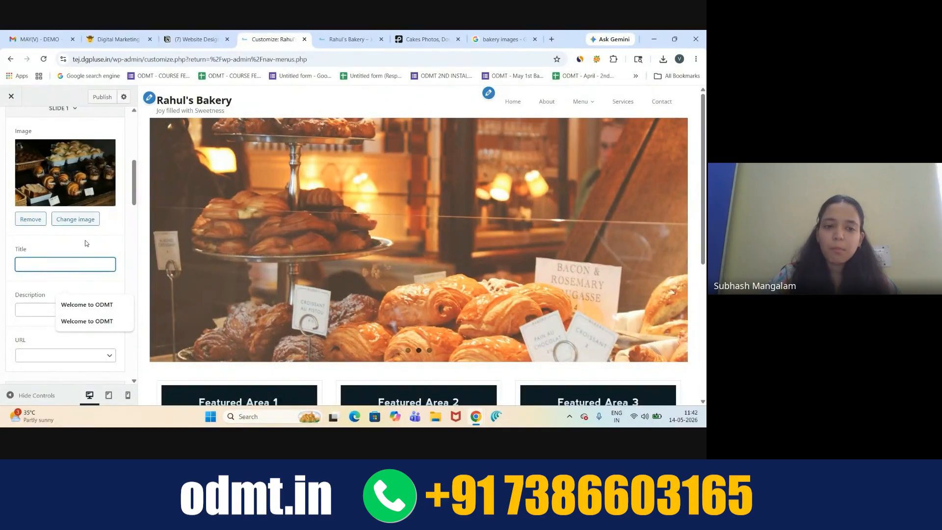
{"action": "left_click", "coordinate": [164, 241]}
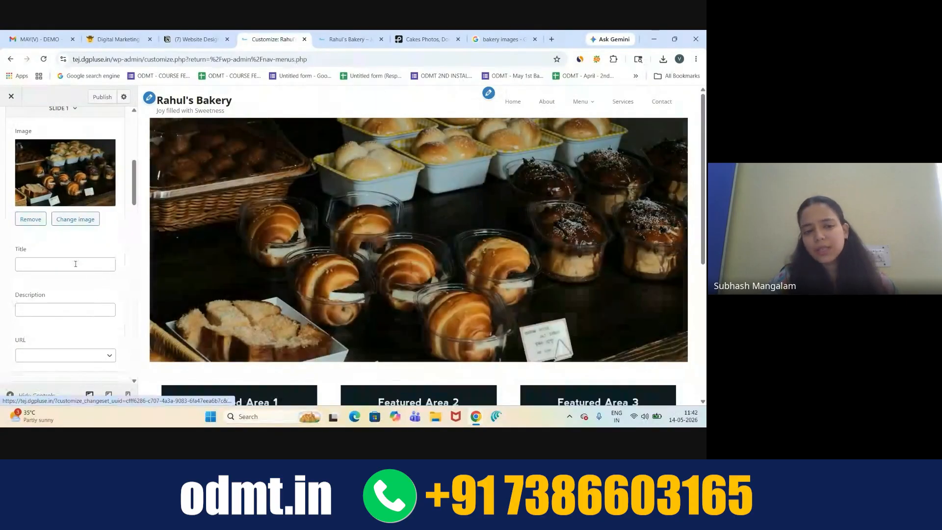
{"action": "left_click", "coordinate": [76, 264]}
{"action": "type", "text": "W"}
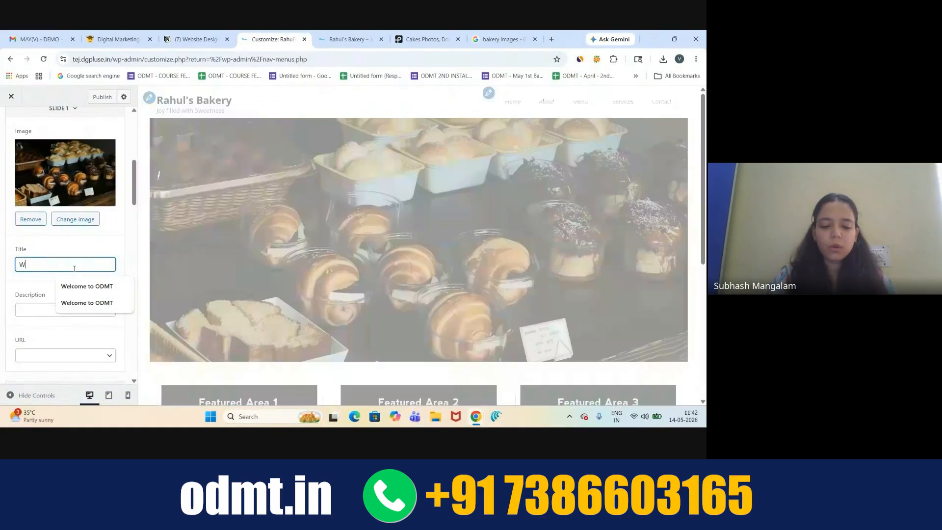
{"action": "type", "text": "elcome to"}
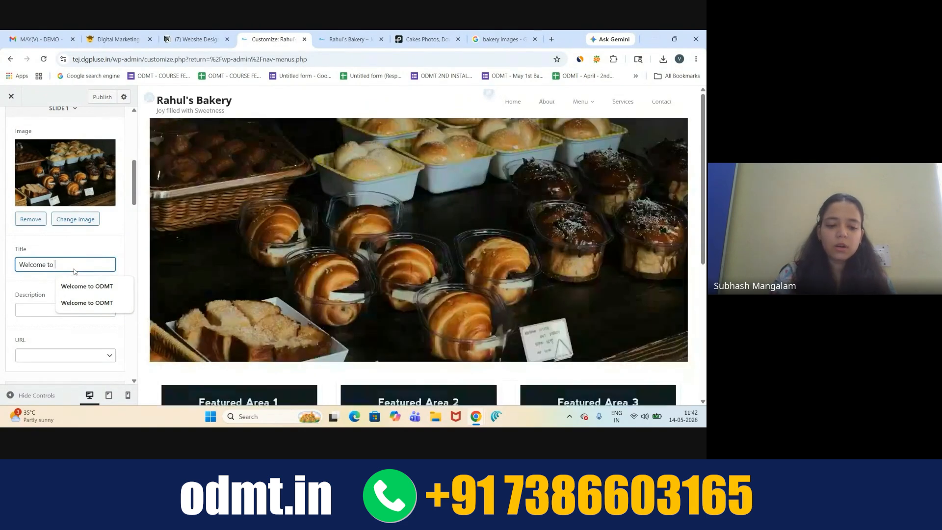
{"action": "type", "text": " Rahul's Bak"}
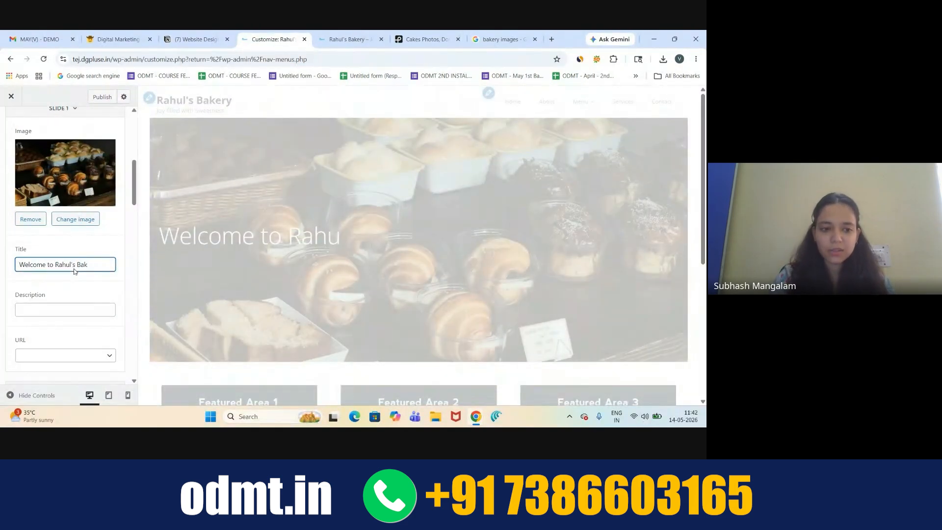
{"action": "type", "text": "wery"}
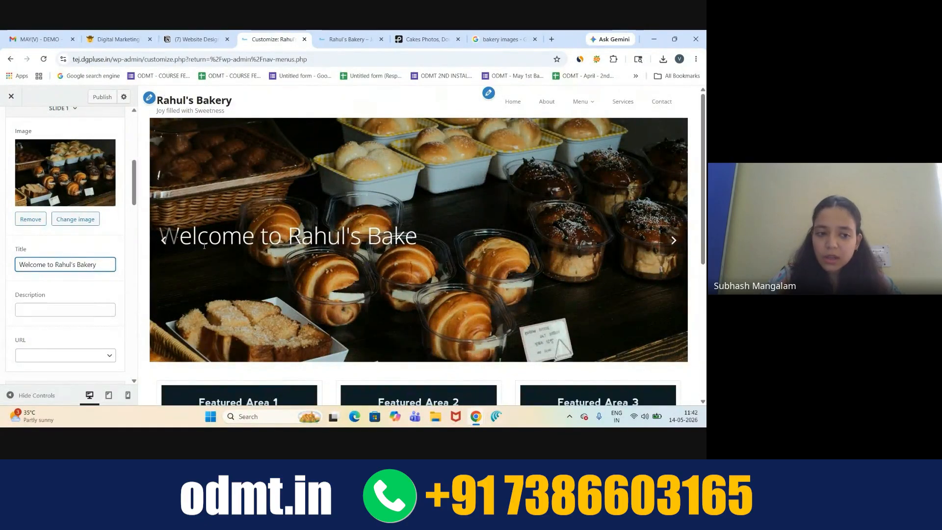
{"action": "left_click", "coordinate": [75, 310]}
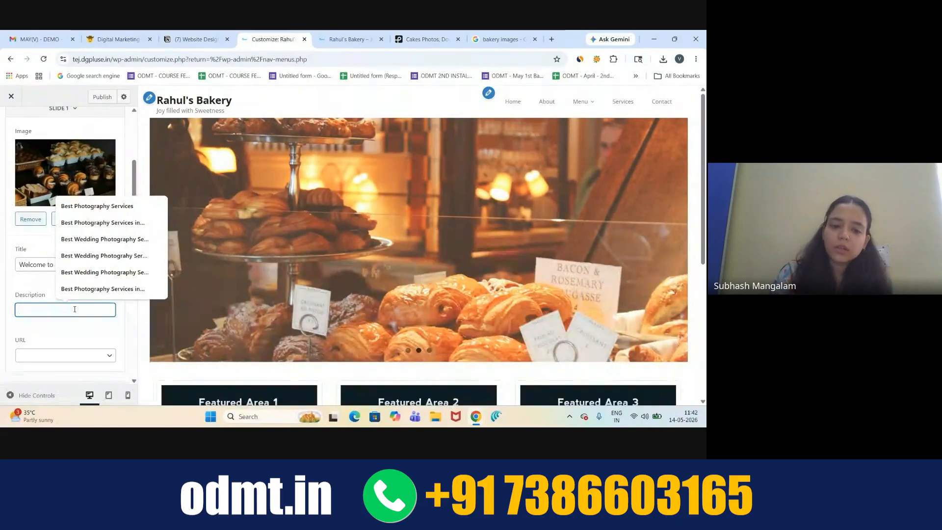
{"action": "type", "text": "Joy Fi"}
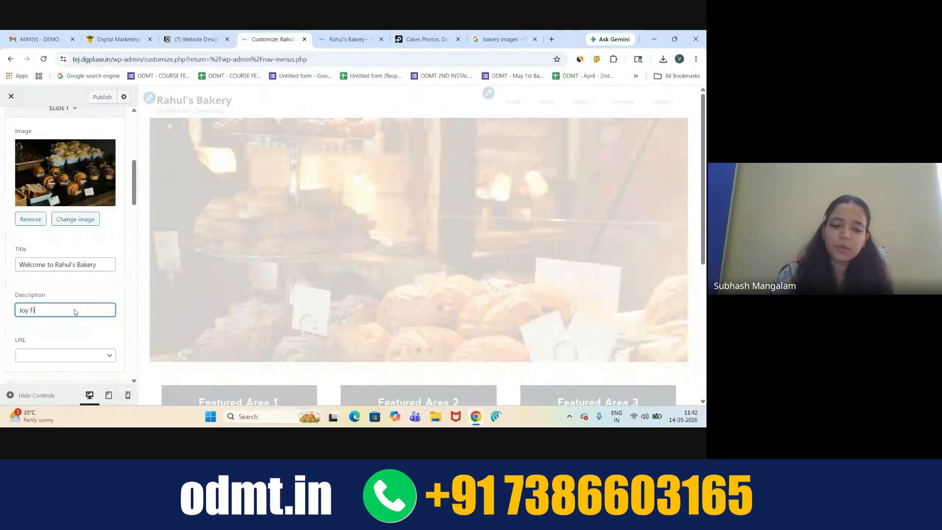
{"action": "type", "text": "lled wit"}
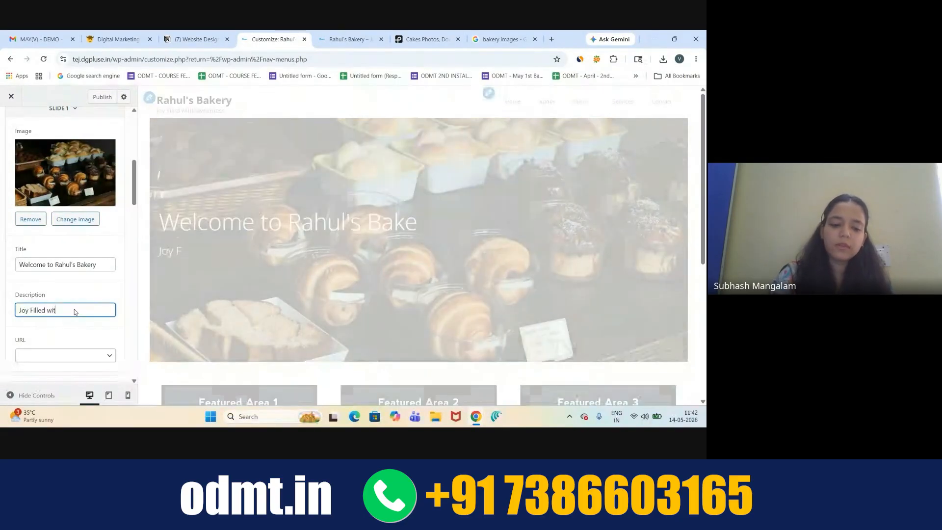
{"action": "type", "text": "h Sweetn"}
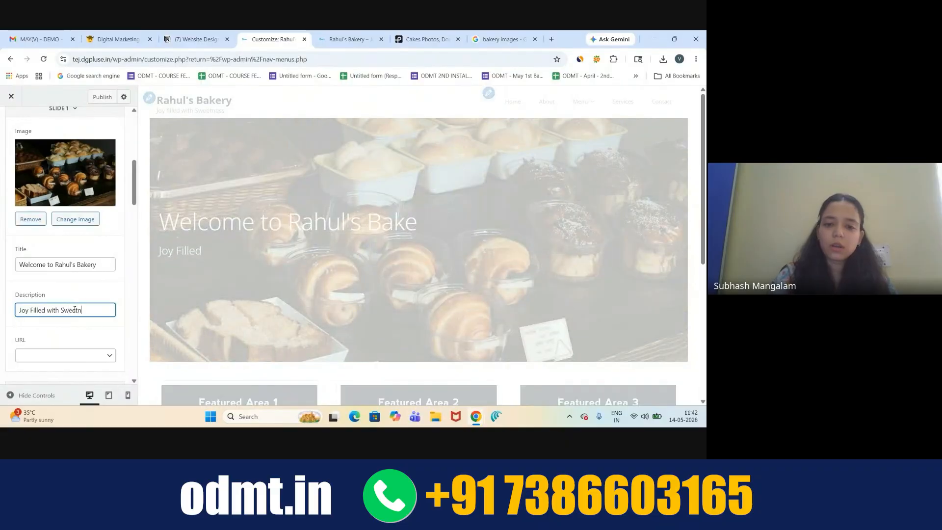
{"action": "type", "text": "ess"}
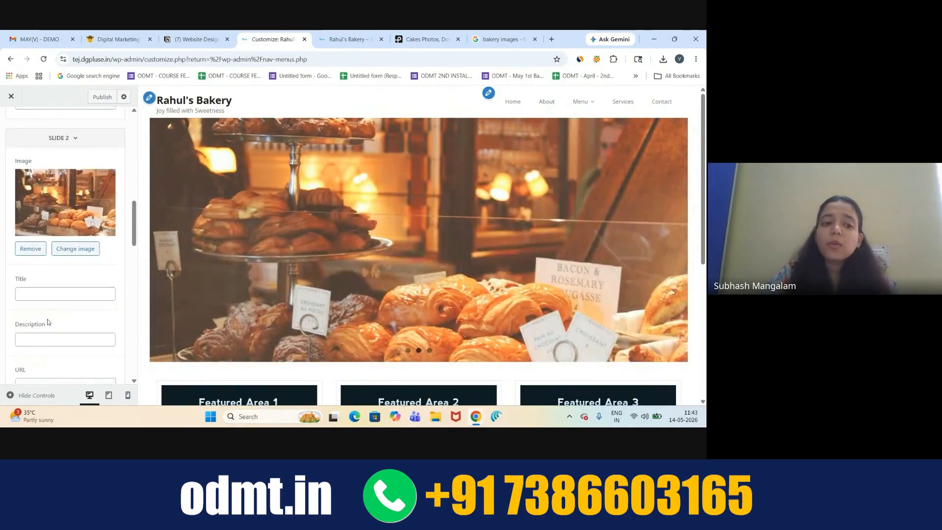
{"action": "left_click", "coordinate": [57, 255]}
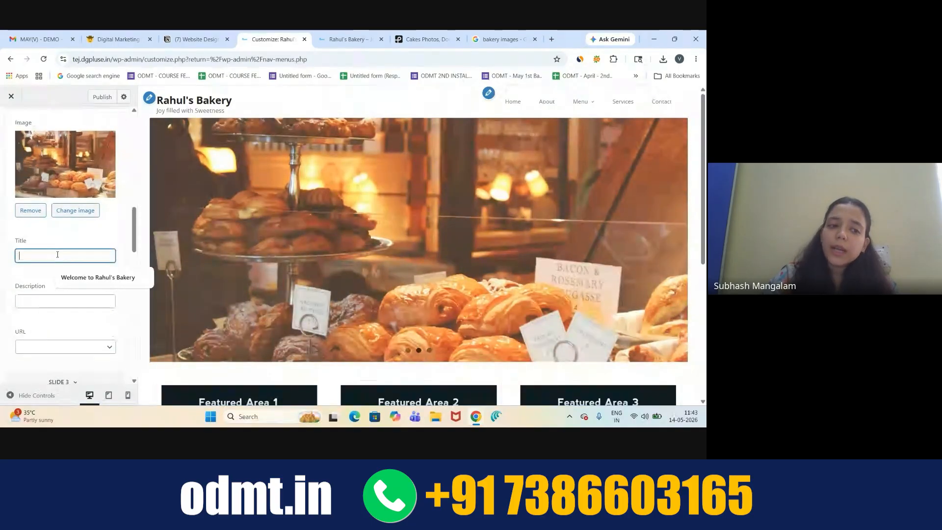
{"action": "left_click", "coordinate": [40, 302]}
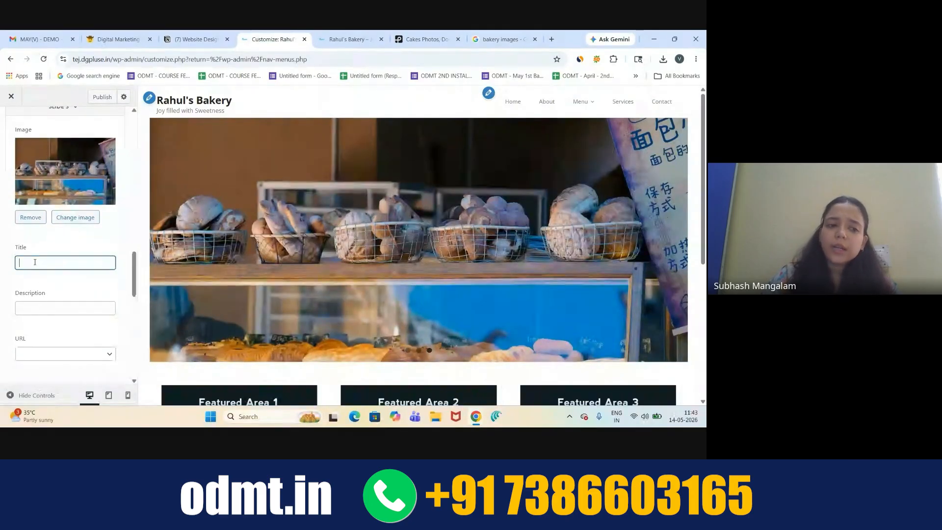
{"action": "left_click", "coordinate": [41, 309]}
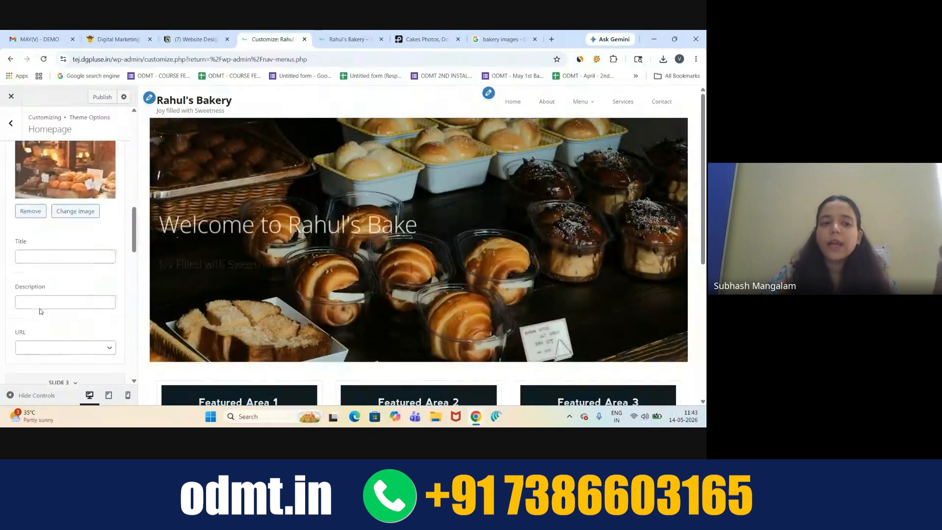
{"action": "scroll", "coordinate": [40, 309], "scroll_direction": "up", "scroll_amount": 5}
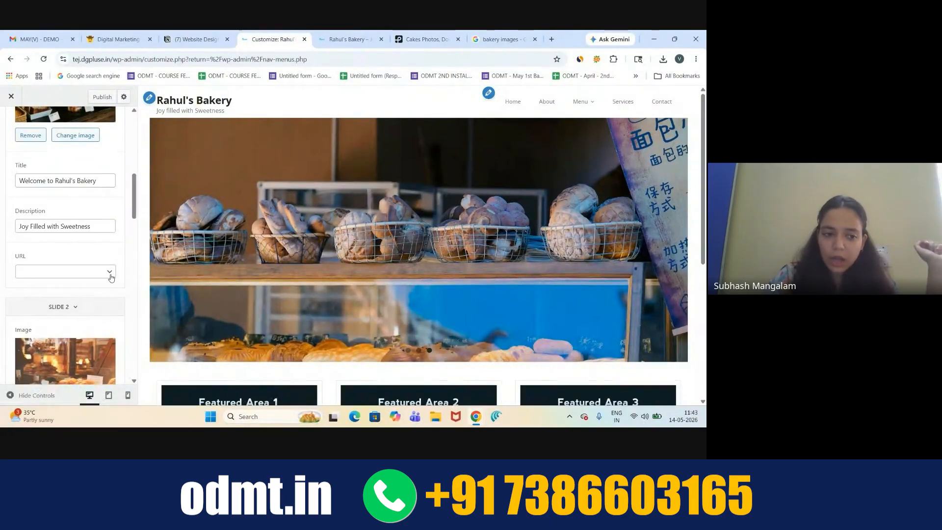
- Link Slide 1 to the Contact page, adding a Read More button
{"action": "left_click", "coordinate": [111, 273]}
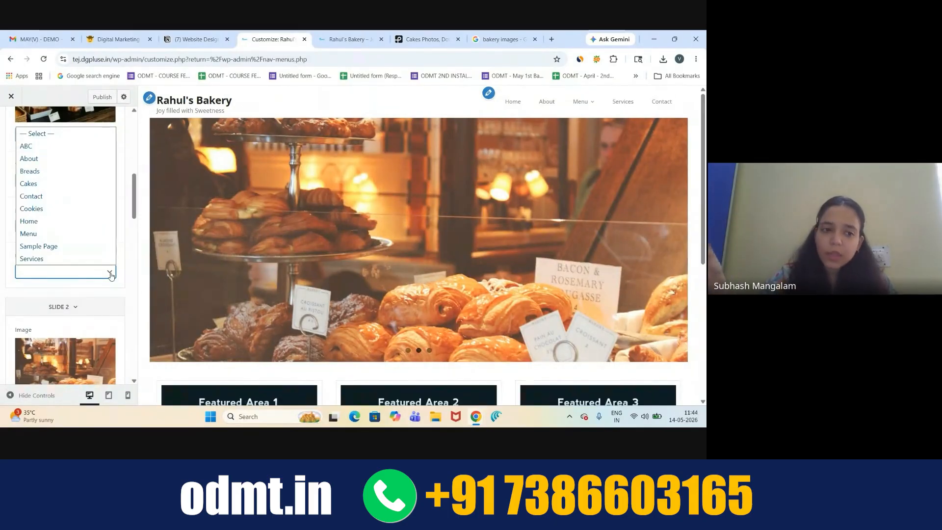
{"action": "left_click", "coordinate": [48, 196]}
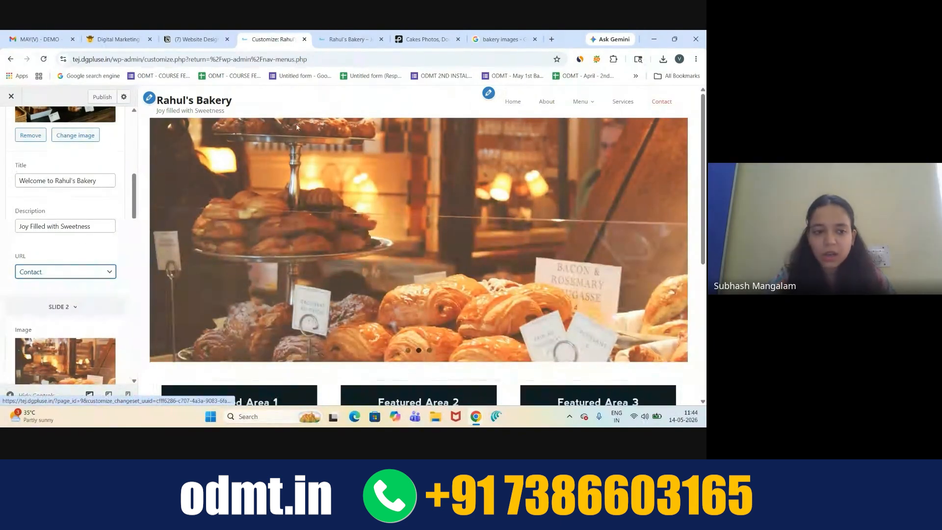
{"action": "scroll", "coordinate": [58, 265], "scroll_direction": "down", "scroll_amount": 5}
- Link Slide 2 to the Menu page and Slide 3 to Services, then preview the slides
{"action": "left_click", "coordinate": [59, 252]}
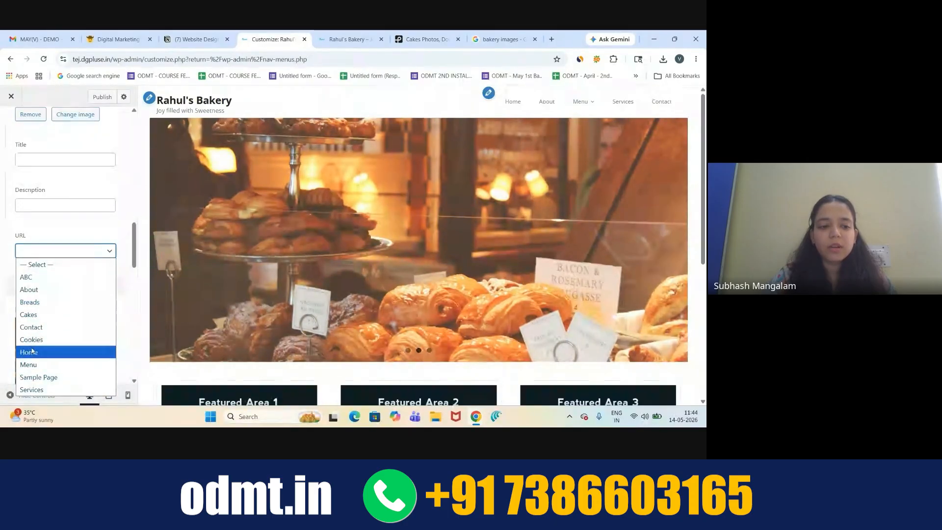
{"action": "left_click", "coordinate": [28, 365]}
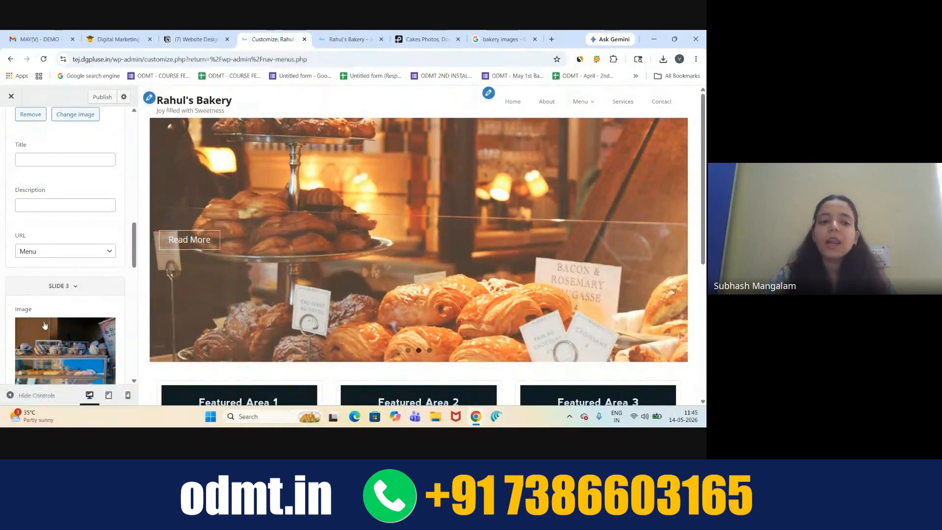
{"action": "scroll", "coordinate": [114, 271], "scroll_direction": "down", "scroll_amount": 4}
{"action": "left_click", "coordinate": [96, 297]}
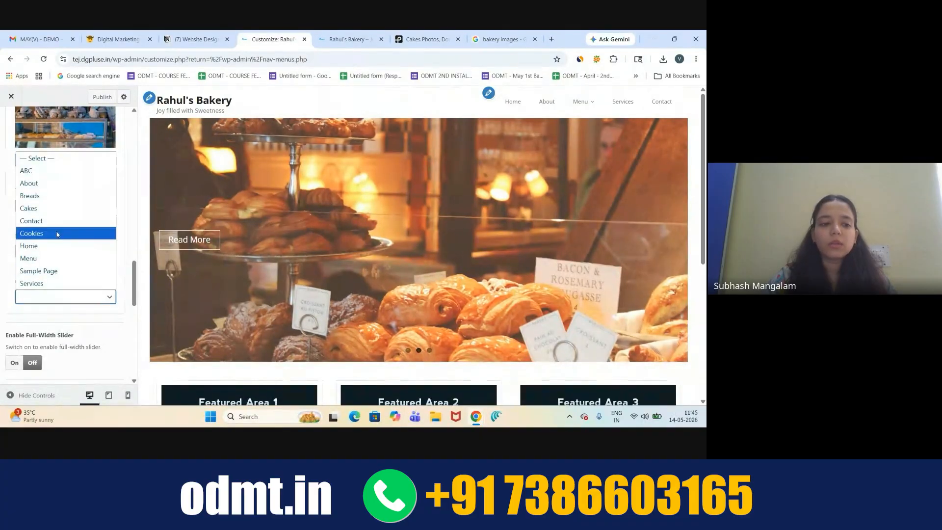
{"action": "left_click", "coordinate": [41, 283]}
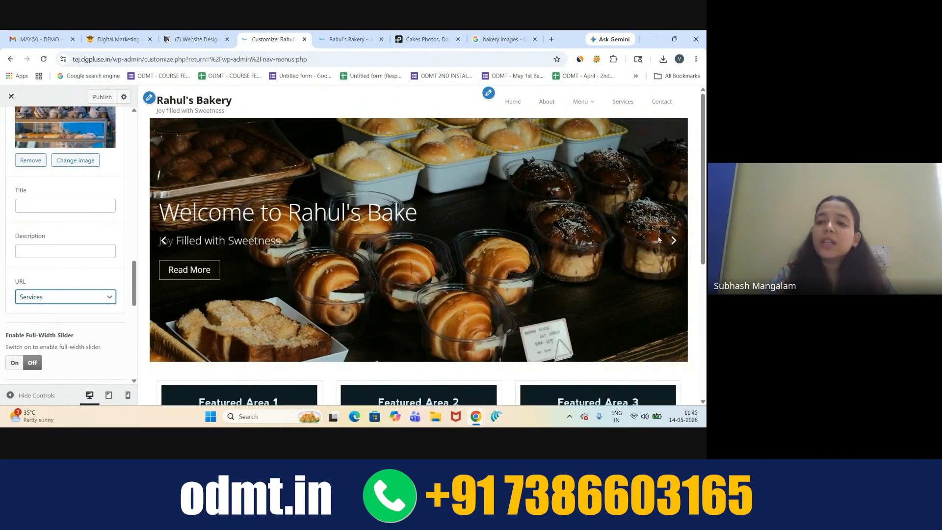
{"action": "left_click", "coordinate": [674, 241]}
{"action": "left_click", "coordinate": [675, 241]}
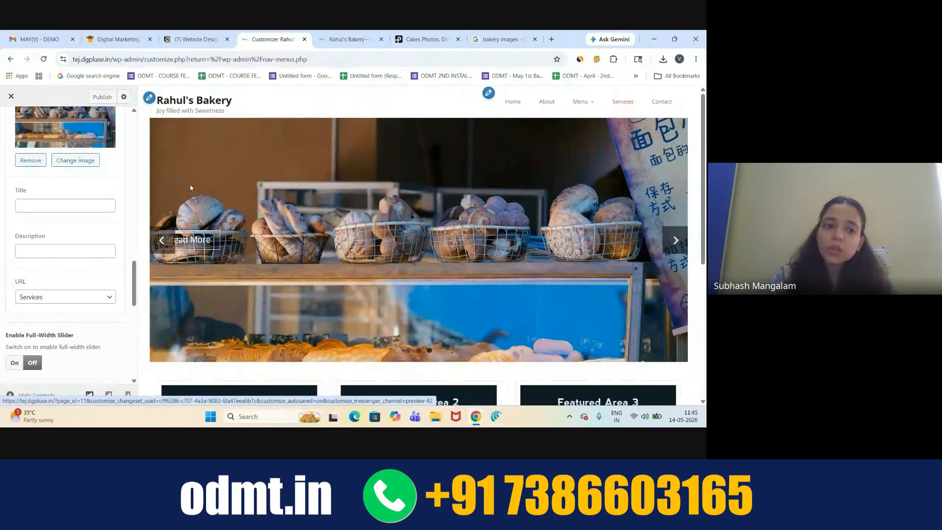
{"action": "scroll", "coordinate": [79, 230], "scroll_direction": "up", "scroll_amount": 4}
{"action": "scroll", "coordinate": [79, 230], "scroll_direction": "up", "scroll_amount": 10}
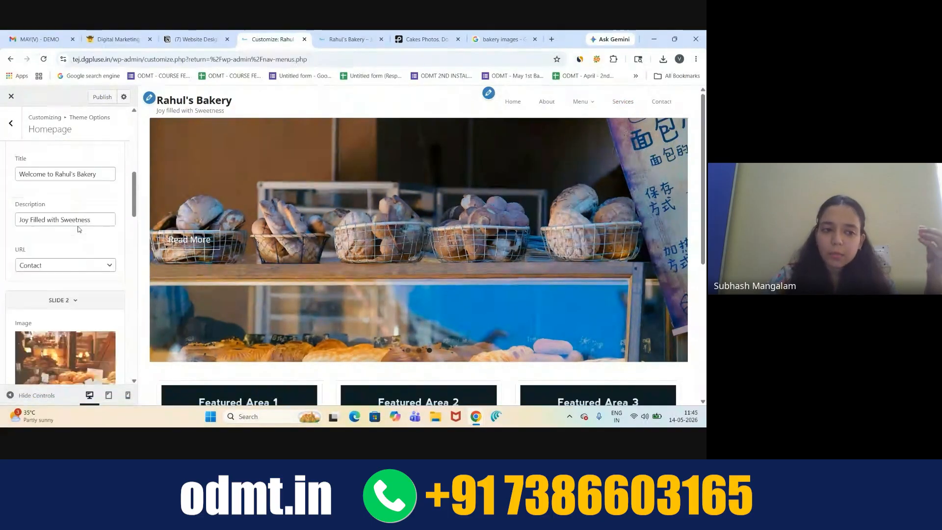
{"action": "scroll", "coordinate": [42, 312], "scroll_direction": "down", "scroll_amount": 5}
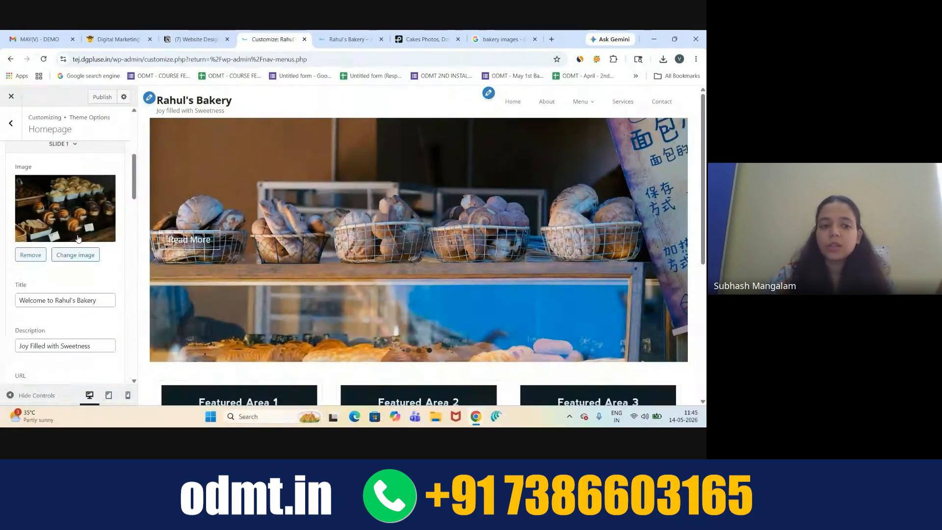
{"action": "scroll", "coordinate": [78, 238], "scroll_direction": "down", "scroll_amount": 2}
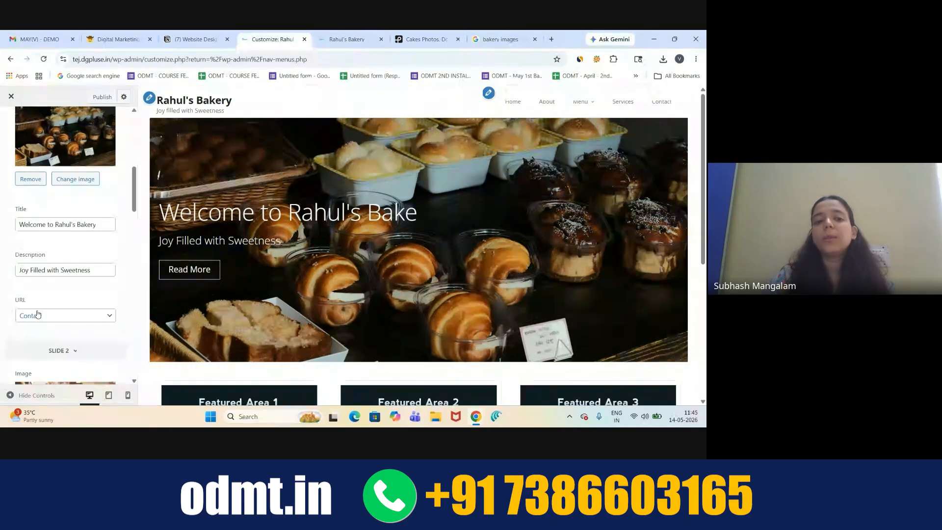
{"action": "scroll", "coordinate": [38, 314], "scroll_direction": "down", "scroll_amount": 10}
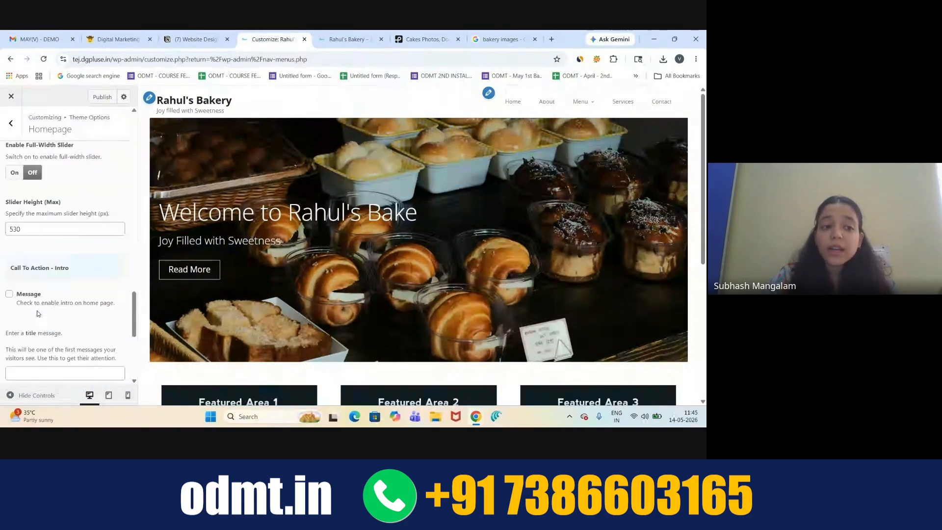
{"action": "scroll", "coordinate": [37, 313], "scroll_direction": "up", "scroll_amount": 1}
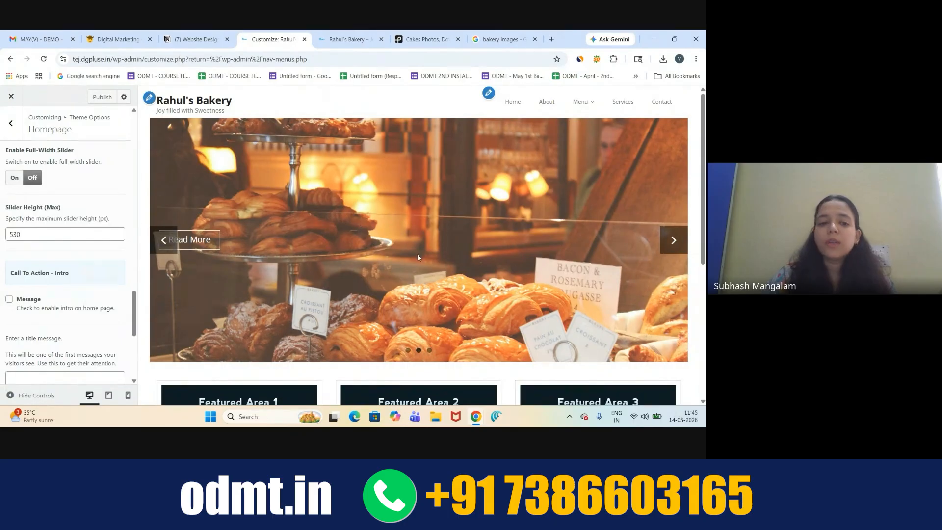
{"action": "mouse_move", "coordinate": [476, 417]}
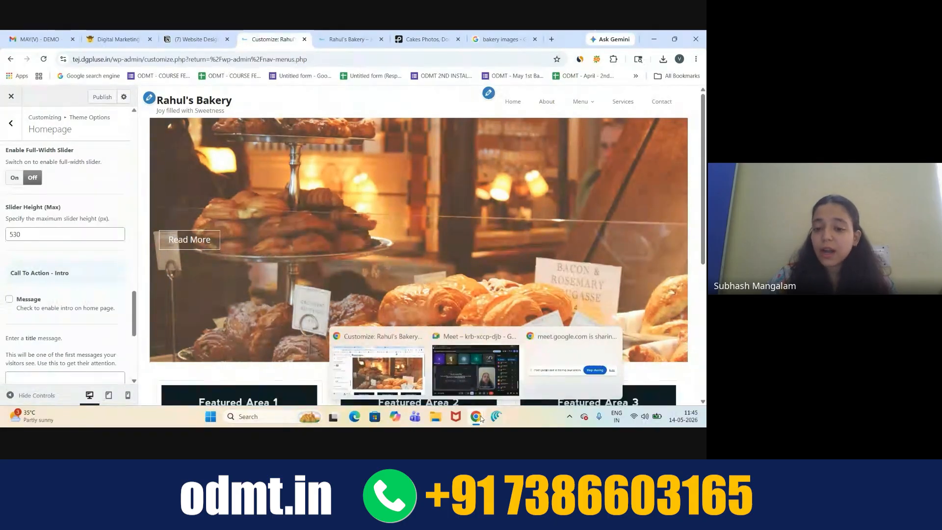
{"action": "left_click", "coordinate": [487, 377]}
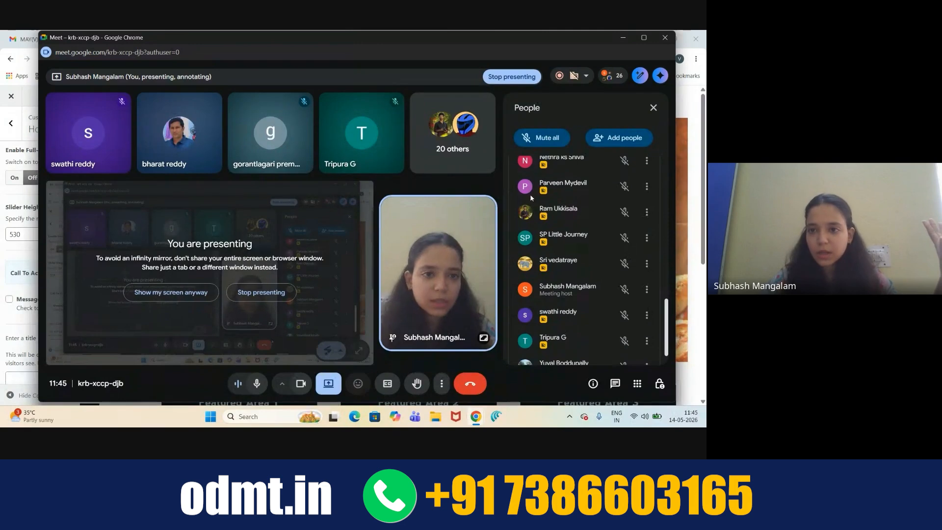
{"action": "left_click", "coordinate": [624, 39]}
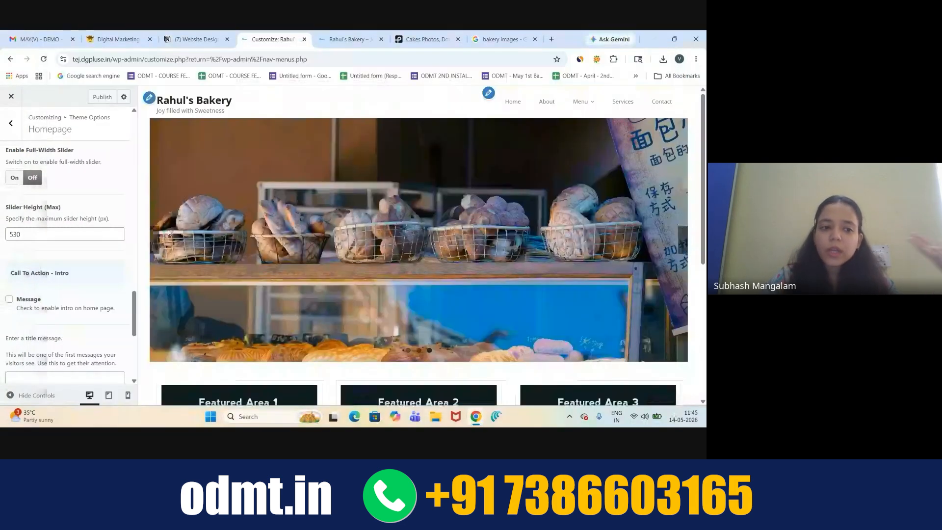
{"action": "scroll", "coordinate": [65, 289], "scroll_direction": "down", "scroll_amount": 2}
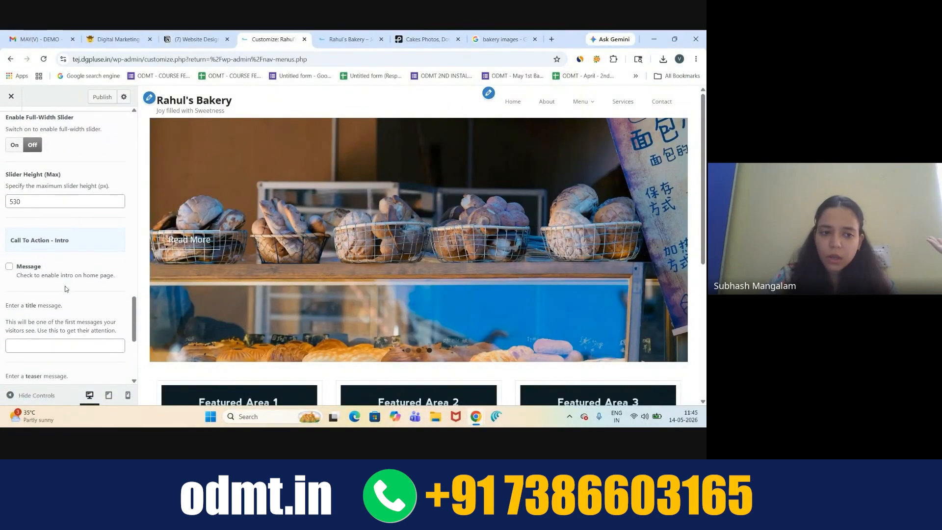
{"action": "scroll", "coordinate": [66, 289], "scroll_direction": "down", "scroll_amount": 1}
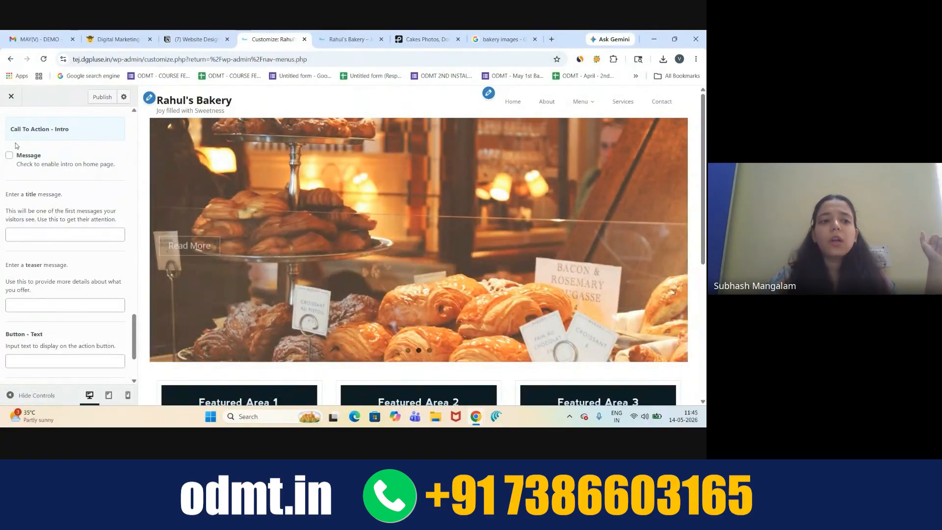
{"action": "left_click_drag", "start_coordinate": [37, 129], "coordinate": [78, 131]}
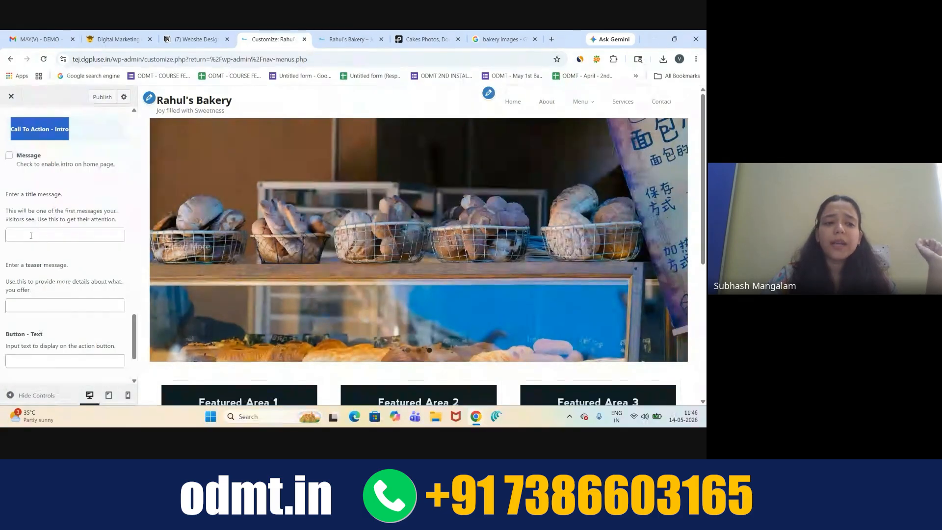
{"action": "left_click", "coordinate": [31, 236]}
{"action": "left_click", "coordinate": [27, 309]}
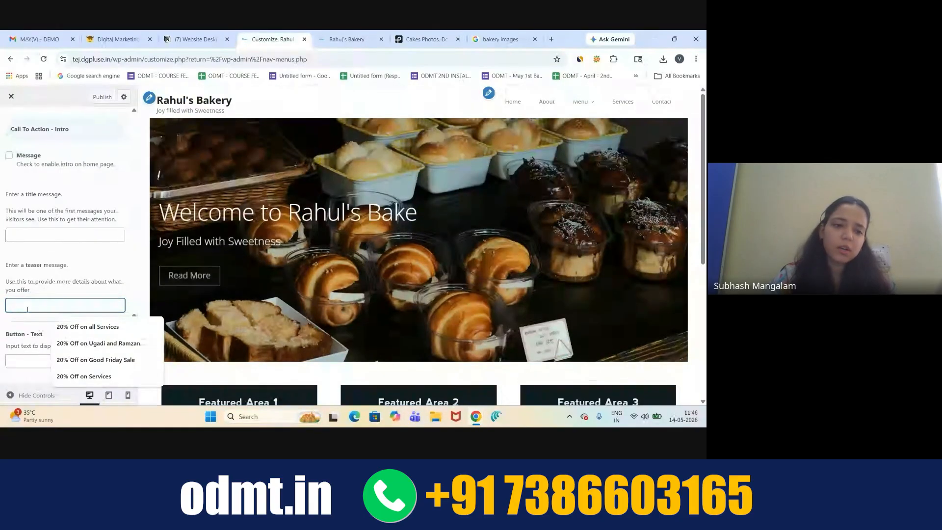
- Enter 'Best Bakery in Hyderabad' as the intro title and '20% off on all Cookies' as its teaser
{"action": "left_click", "coordinate": [42, 240]}
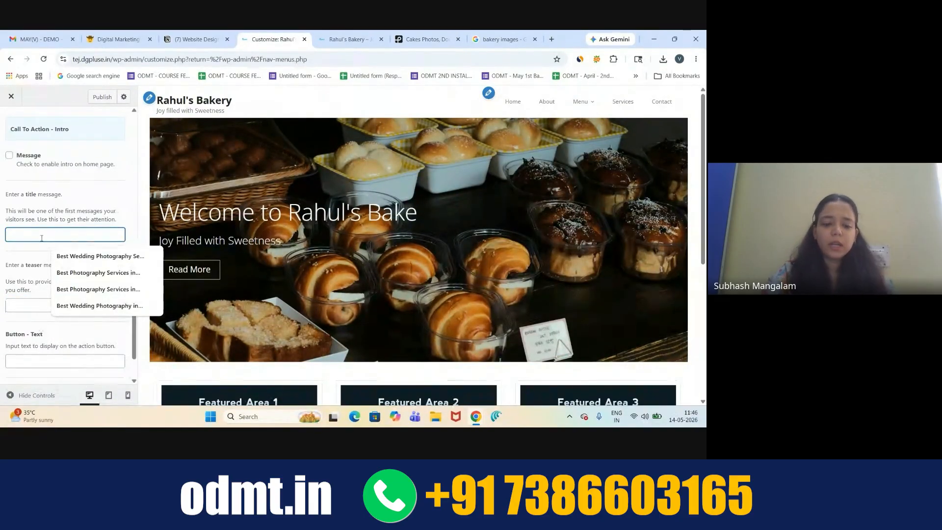
{"action": "type", "text": "Best"}
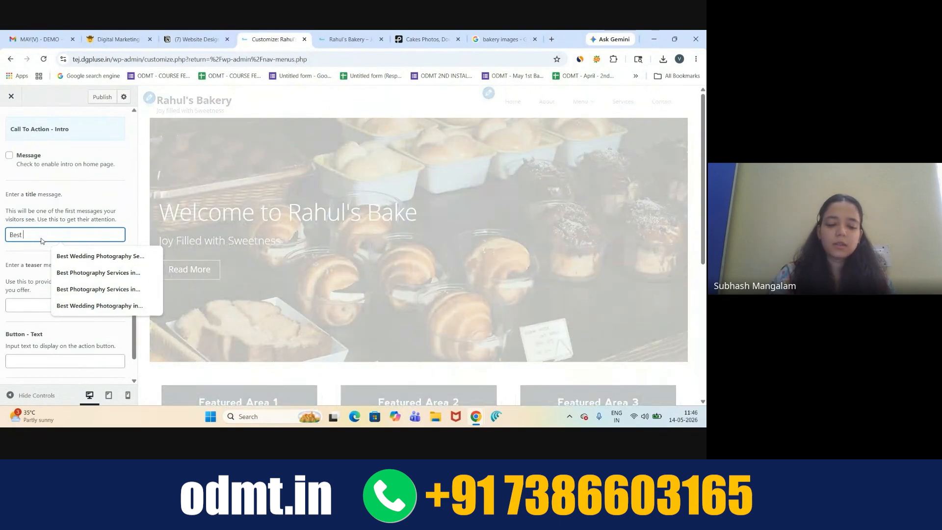
{"action": "type", "text": " Bake"}
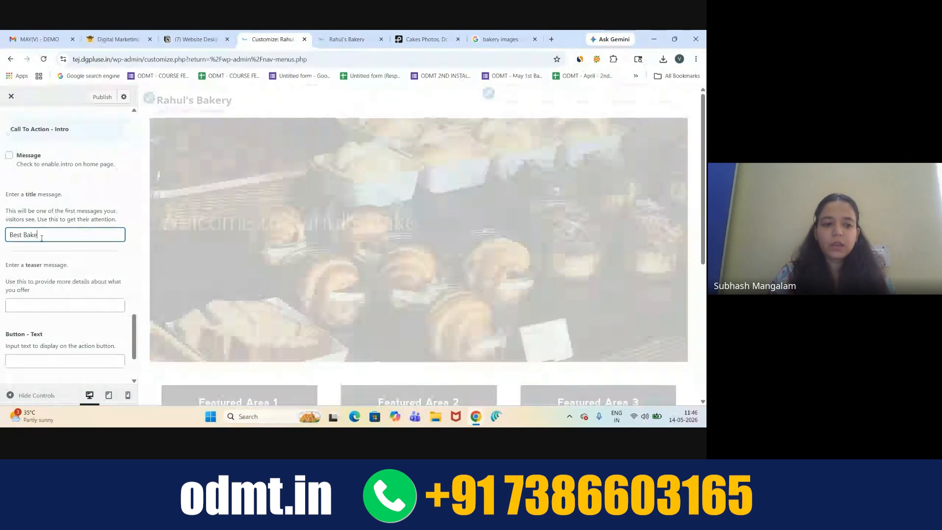
{"action": "type", "text": "ry in Hy"}
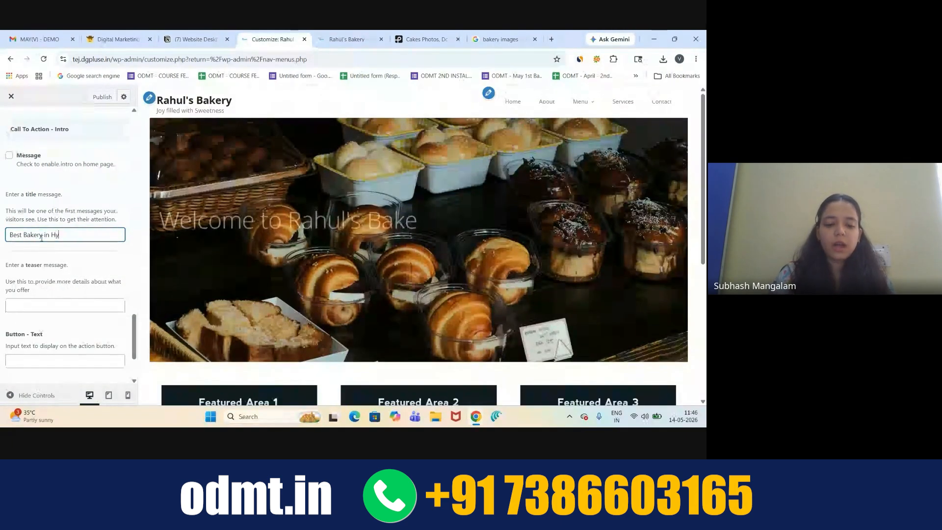
{"action": "type", "text": "derabad"}
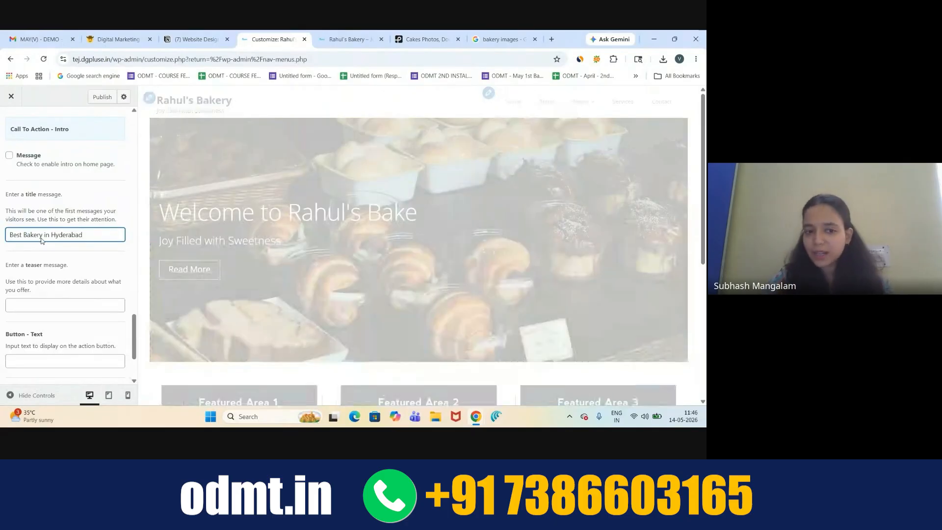
{"action": "left_click", "coordinate": [51, 305]}
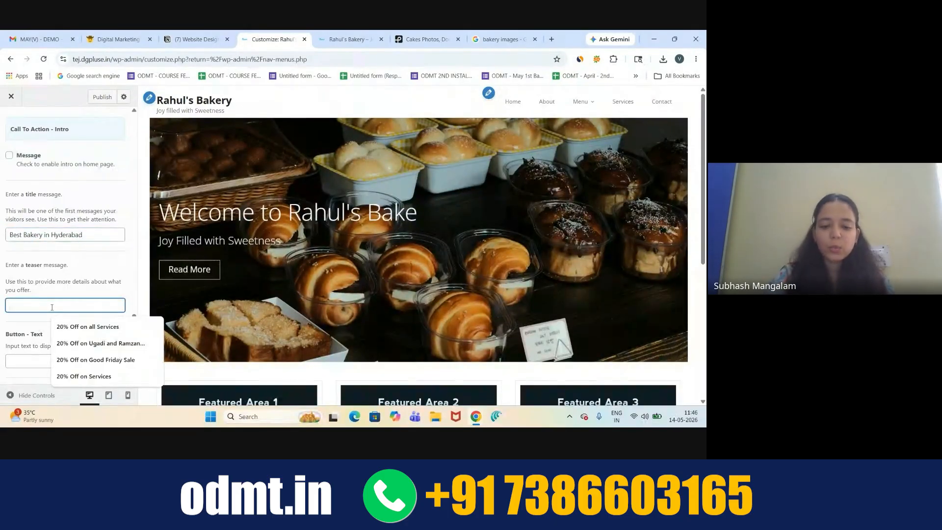
{"action": "type", "text": "20% off on"}
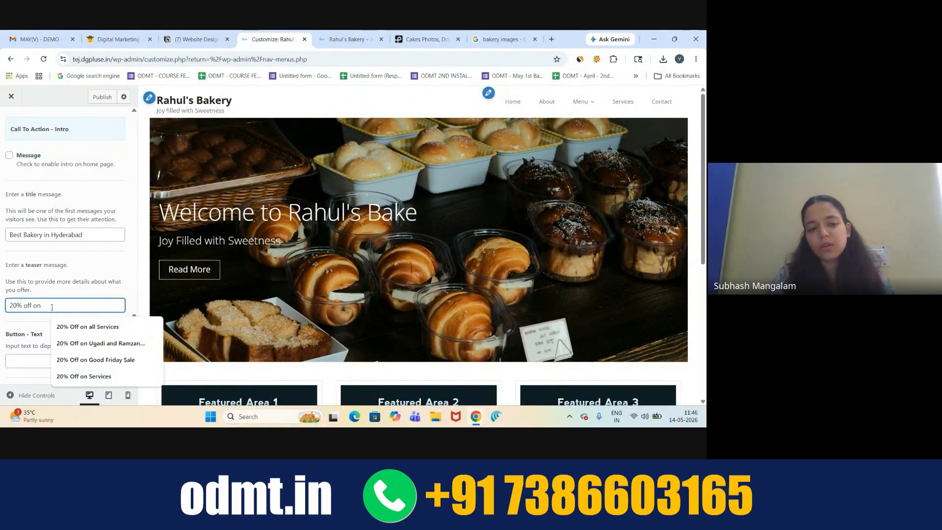
{"action": "type", "text": "all"}
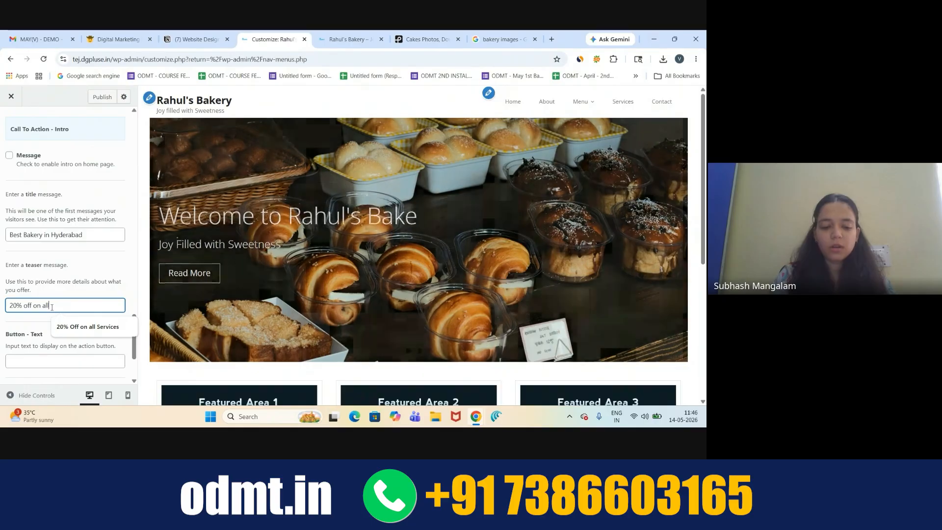
{"action": "type", "text": " Cookie"}
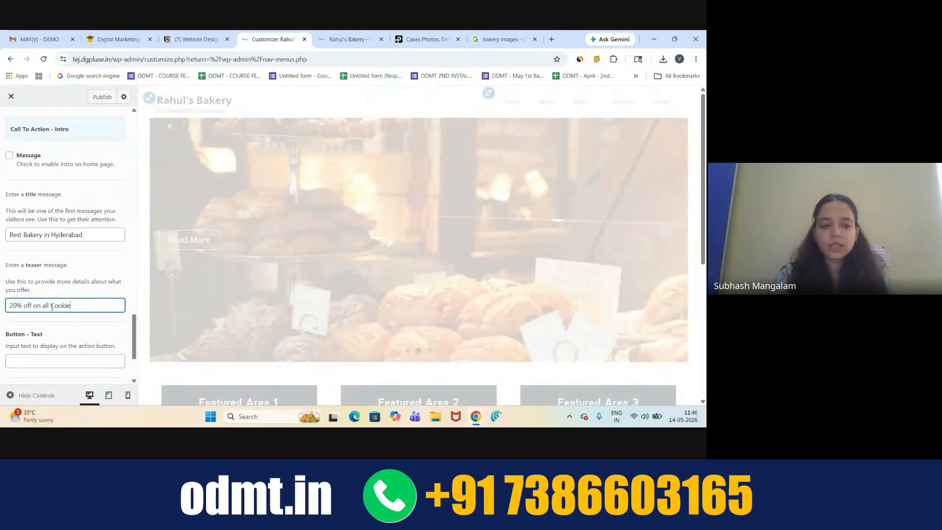
{"action": "type", "text": "s"}
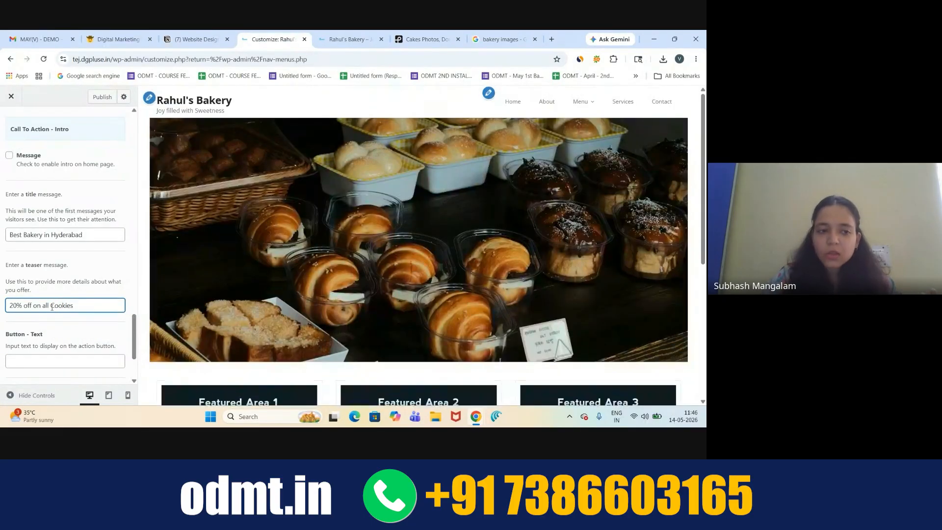
{"action": "left_click_drag", "start_coordinate": [83, 234], "coordinate": [2, 237]}
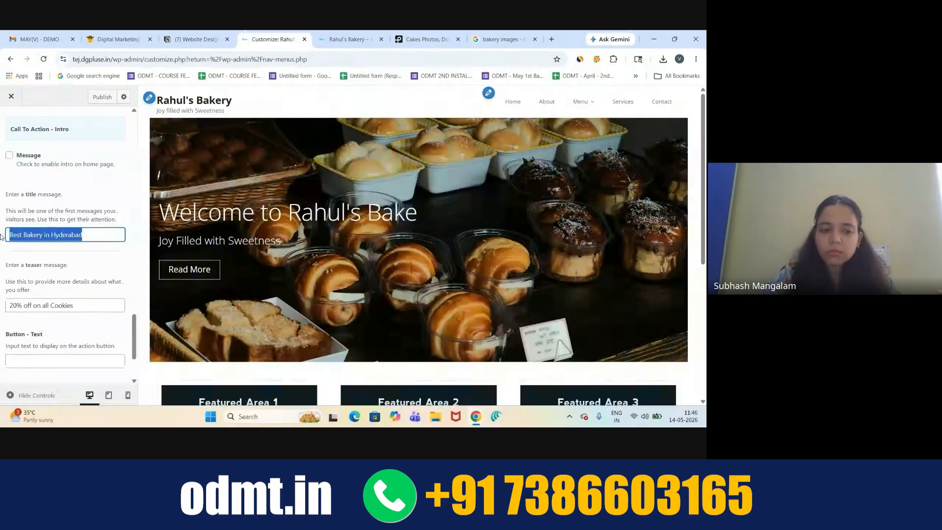
{"action": "left_click_drag", "start_coordinate": [81, 305], "coordinate": [11, 306]}
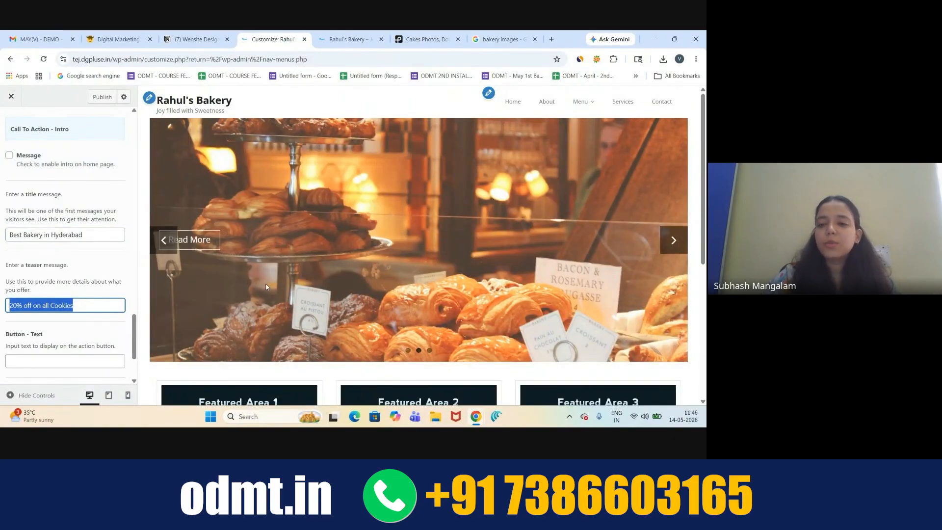
{"action": "scroll", "coordinate": [197, 245], "scroll_direction": "down", "scroll_amount": 5}
{"action": "scroll", "coordinate": [221, 260], "scroll_direction": "up", "scroll_amount": 5}
{"action": "scroll", "coordinate": [266, 287], "scroll_direction": "down", "scroll_amount": 2}
{"action": "scroll", "coordinate": [266, 287], "scroll_direction": "up", "scroll_amount": 3}
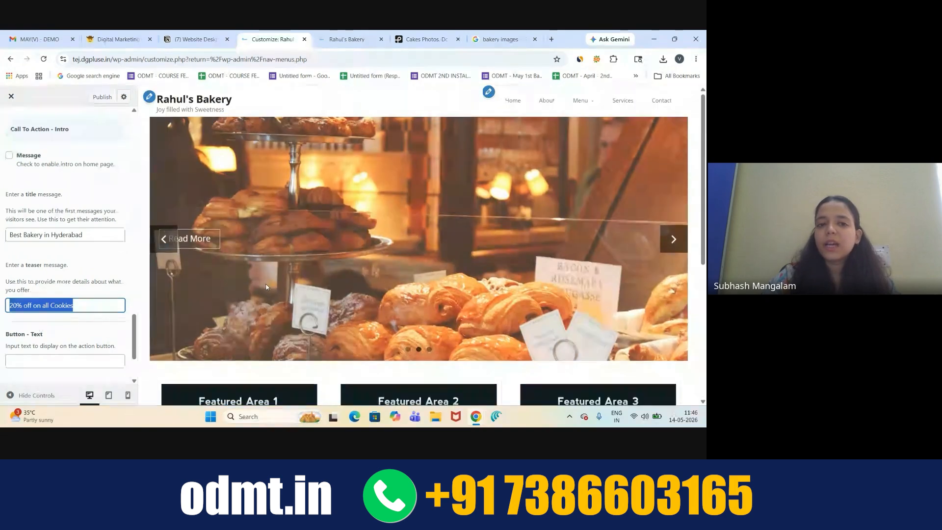
{"action": "scroll", "coordinate": [266, 288], "scroll_direction": "down", "scroll_amount": 3}
{"action": "scroll", "coordinate": [266, 288], "scroll_direction": "up", "scroll_amount": 3}
{"action": "scroll", "coordinate": [268, 288], "scroll_direction": "down", "scroll_amount": 3}
{"action": "scroll", "coordinate": [267, 287], "scroll_direction": "up", "scroll_amount": 3}
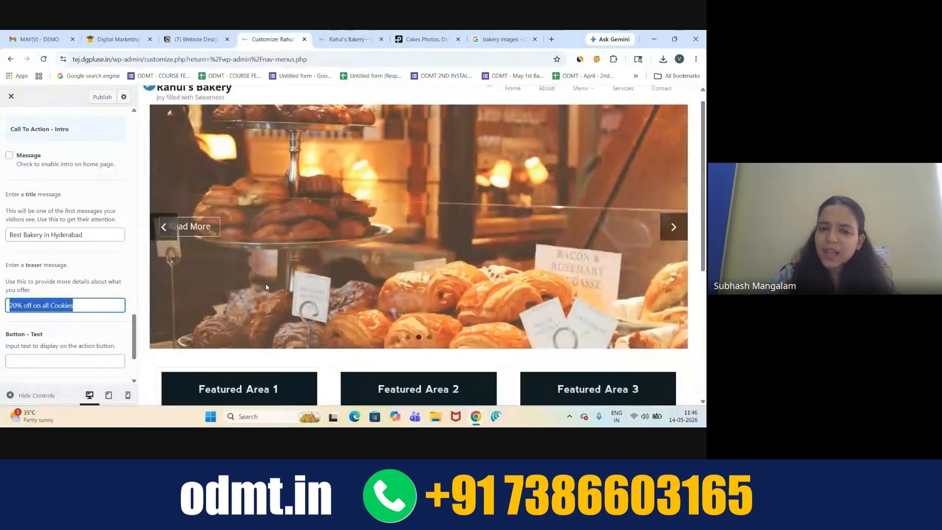
{"action": "scroll", "coordinate": [267, 287], "scroll_direction": "down", "scroll_amount": 1}
{"action": "scroll", "coordinate": [266, 287], "scroll_direction": "up", "scroll_amount": 2}
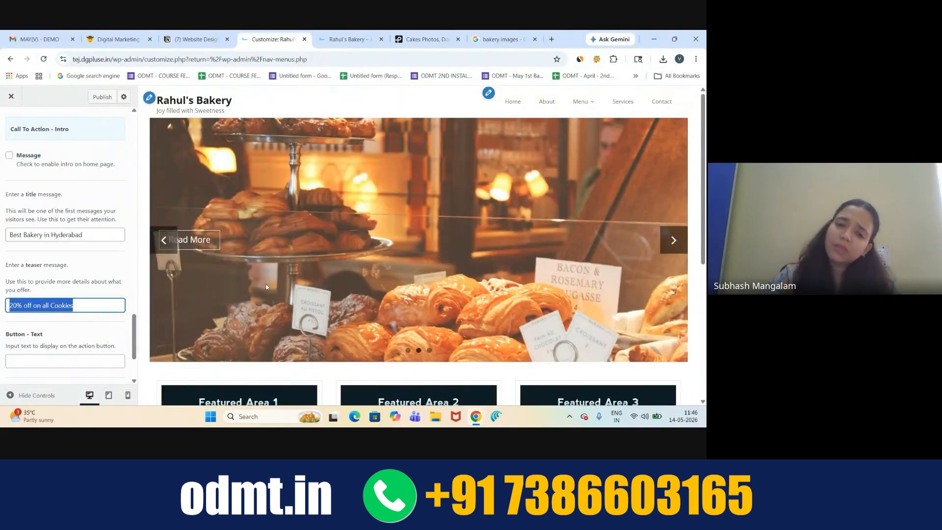
{"action": "scroll", "coordinate": [267, 287], "scroll_direction": "down", "scroll_amount": 3}
{"action": "scroll", "coordinate": [266, 287], "scroll_direction": "up", "scroll_amount": 3}
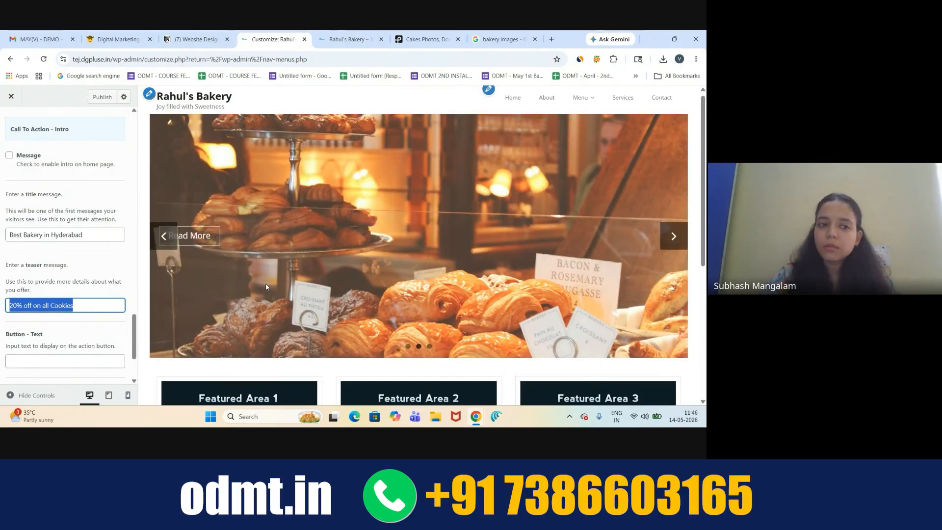
{"action": "scroll", "coordinate": [266, 287], "scroll_direction": "down", "scroll_amount": 3}
{"action": "scroll", "coordinate": [267, 287], "scroll_direction": "up", "scroll_amount": 3}
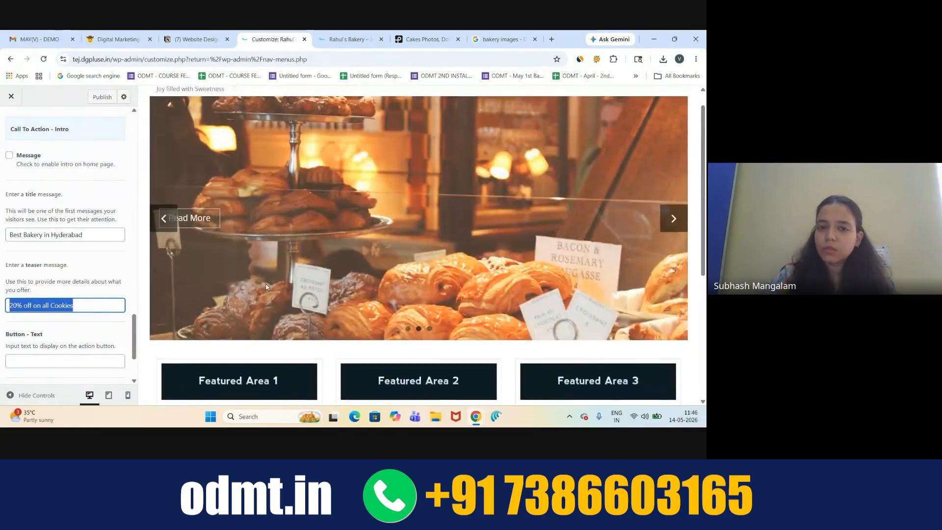
{"action": "scroll", "coordinate": [267, 287], "scroll_direction": "down", "scroll_amount": 4}
{"action": "scroll", "coordinate": [267, 287], "scroll_direction": "up", "scroll_amount": 4}
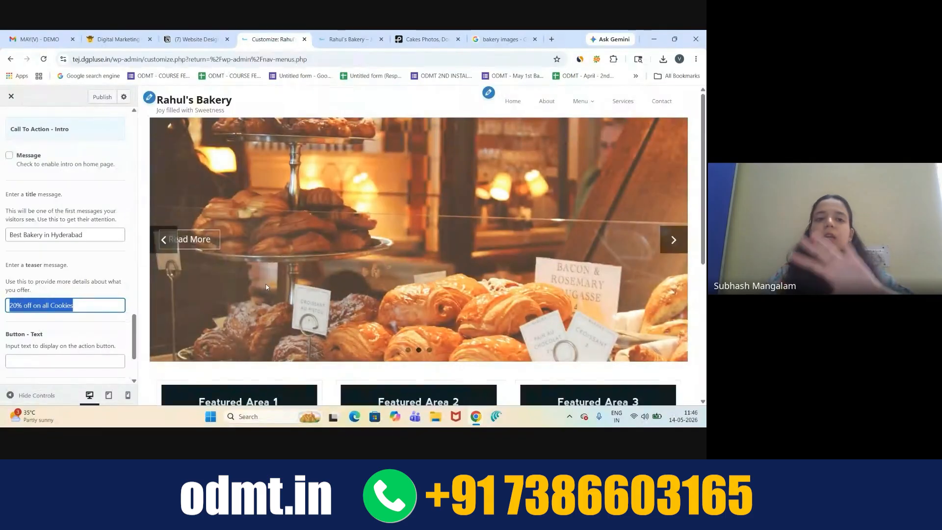
{"action": "scroll", "coordinate": [266, 287], "scroll_direction": "down", "scroll_amount": 1}
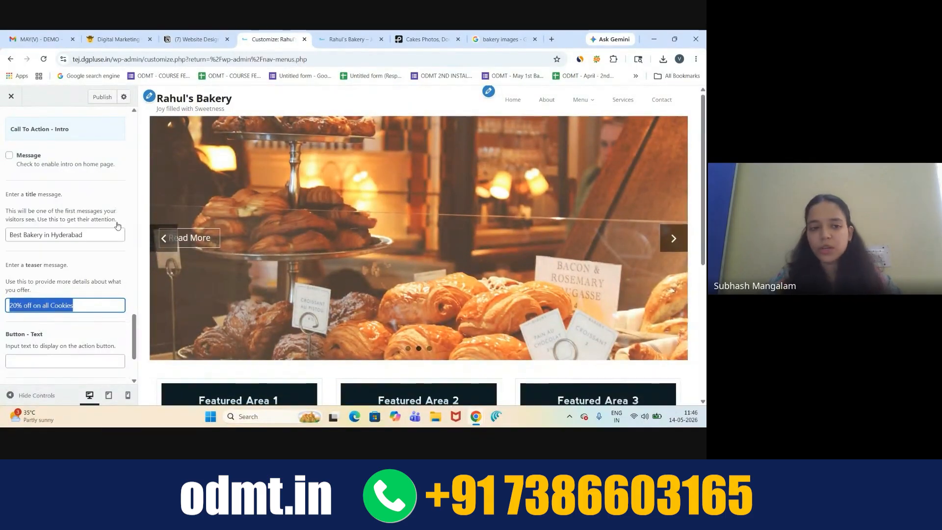
{"action": "left_click", "coordinate": [119, 258]}
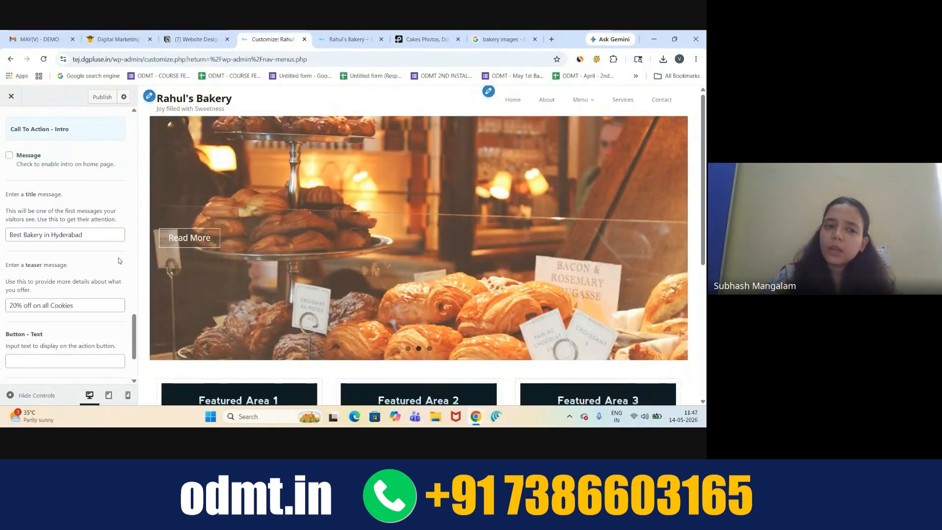
{"action": "scroll", "coordinate": [68, 212], "scroll_direction": "up", "scroll_amount": 5}
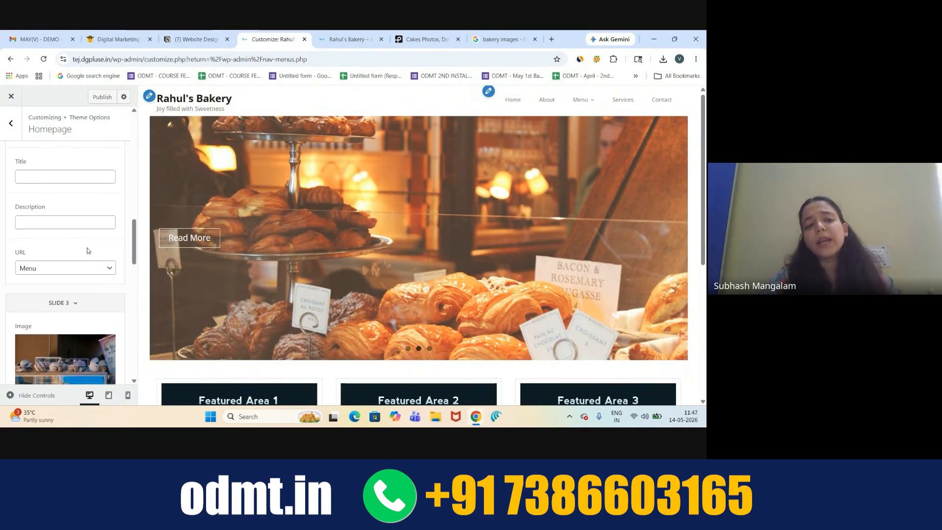
{"action": "scroll", "coordinate": [44, 159], "scroll_direction": "up", "scroll_amount": 4}
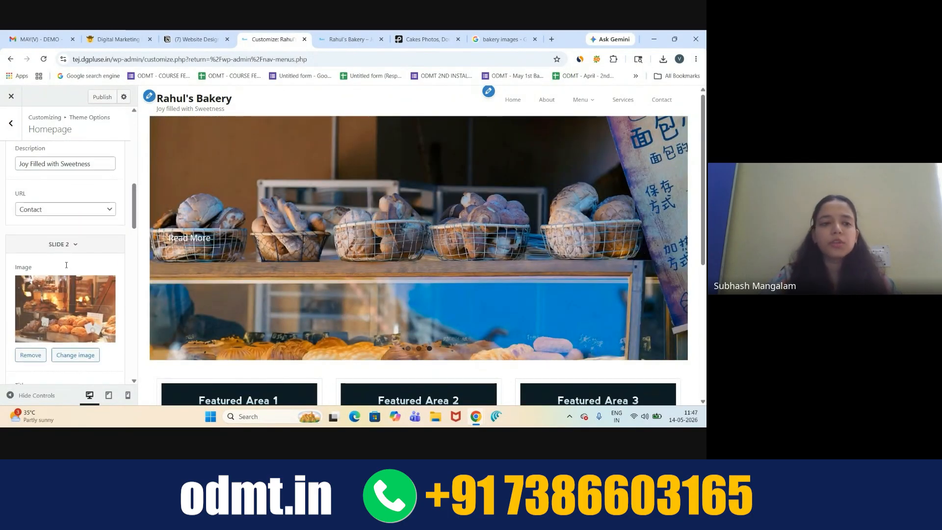
{"action": "scroll", "coordinate": [44, 158], "scroll_direction": "up", "scroll_amount": 3}
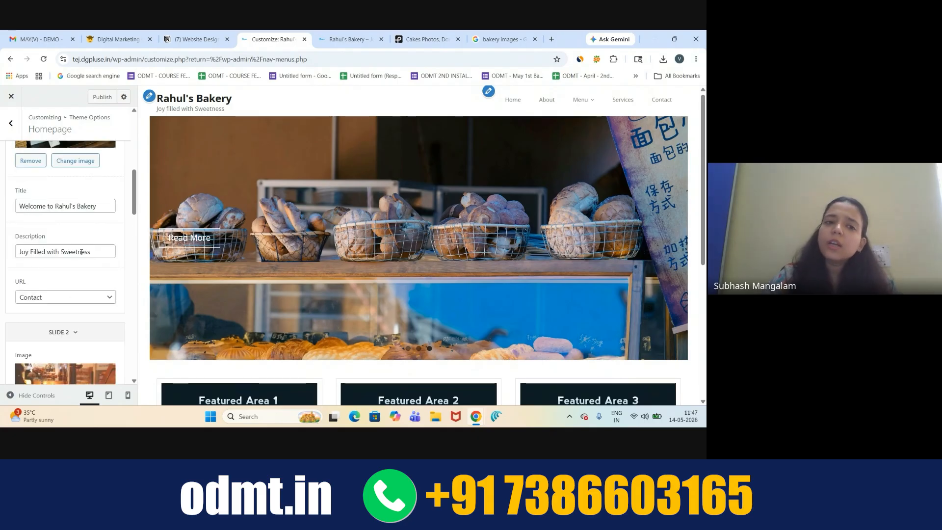
{"action": "scroll", "coordinate": [81, 252], "scroll_direction": "down", "scroll_amount": 10}
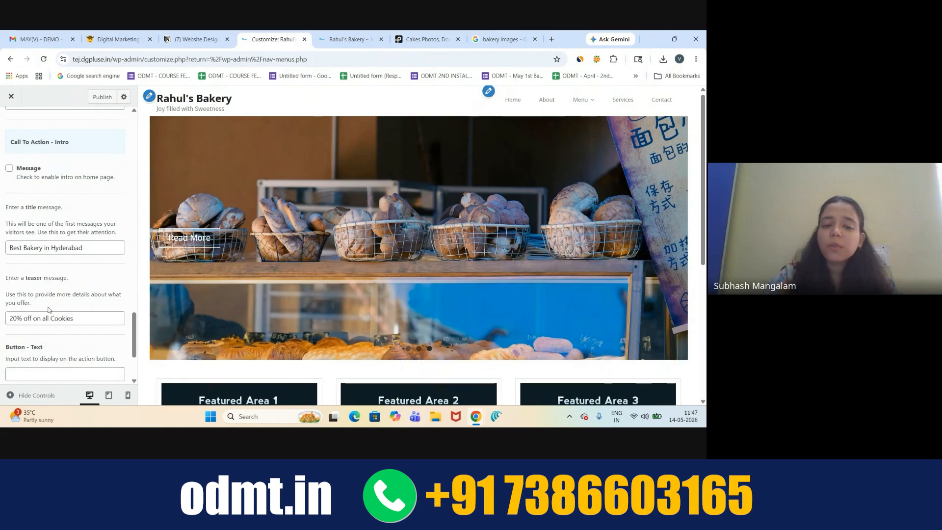
{"action": "scroll", "coordinate": [250, 224], "scroll_direction": "down", "scroll_amount": 3}
{"action": "scroll", "coordinate": [250, 224], "scroll_direction": "up", "scroll_amount": 3}
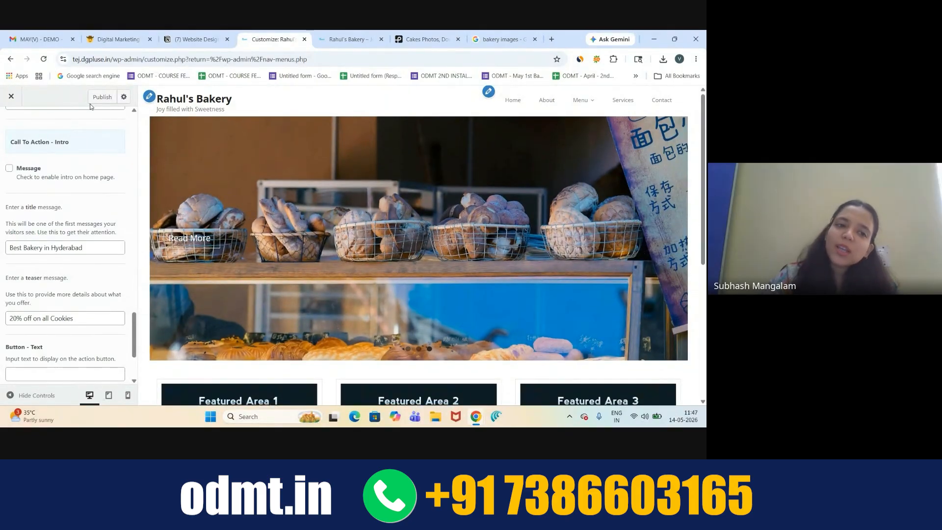
{"action": "scroll", "coordinate": [88, 146], "scroll_direction": "up", "scroll_amount": 10}
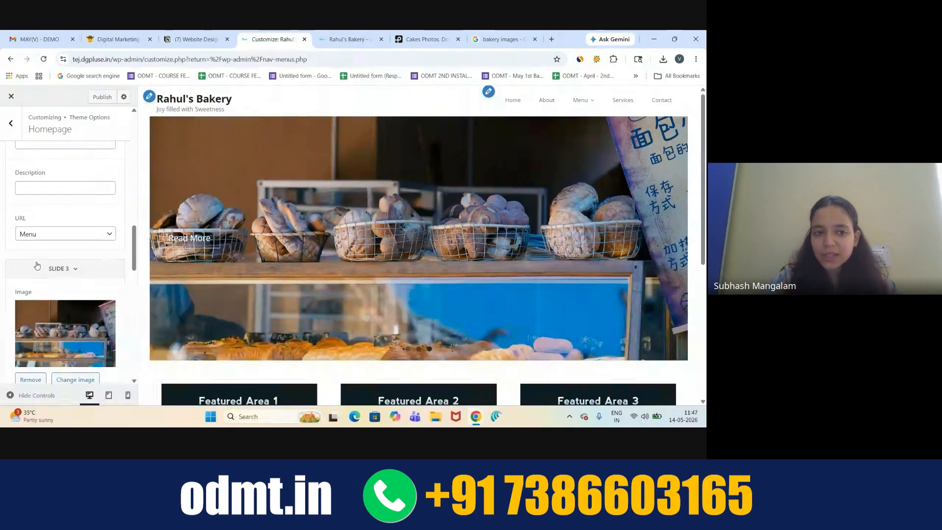
{"action": "scroll", "coordinate": [37, 266], "scroll_direction": "down", "scroll_amount": 3}
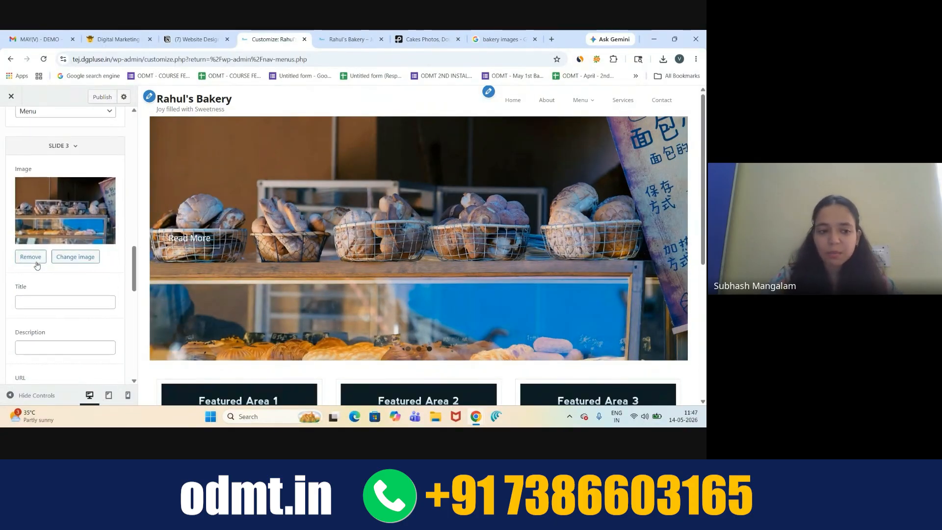
{"action": "scroll", "coordinate": [36, 262], "scroll_direction": "down", "scroll_amount": 6}
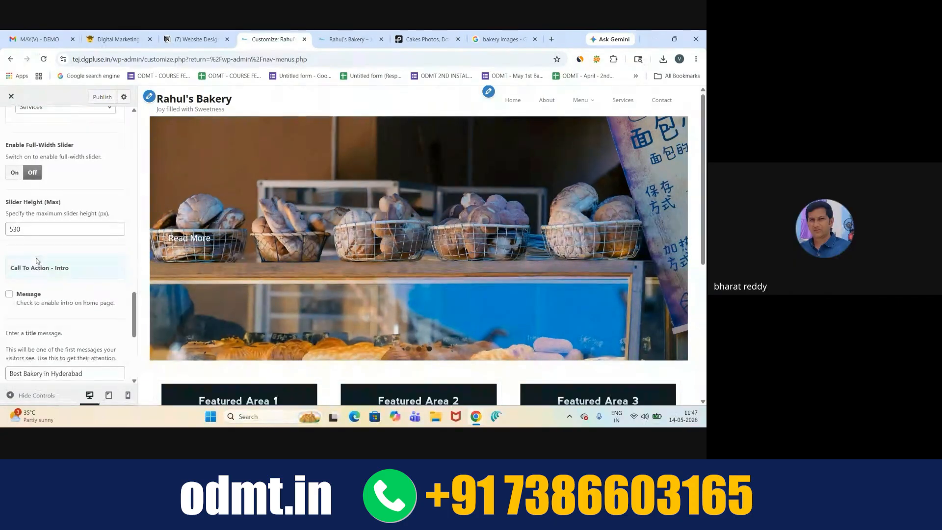
{"action": "scroll", "coordinate": [37, 262], "scroll_direction": "down", "scroll_amount": 3}
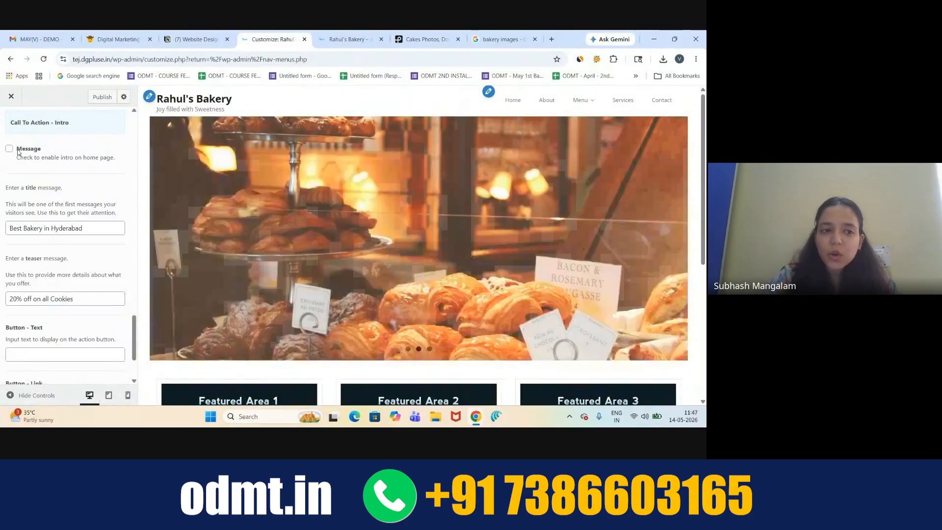
- Tick the intro Message option so its text appears below the slider in the preview
{"action": "left_click_drag", "start_coordinate": [17, 149], "coordinate": [54, 157]}
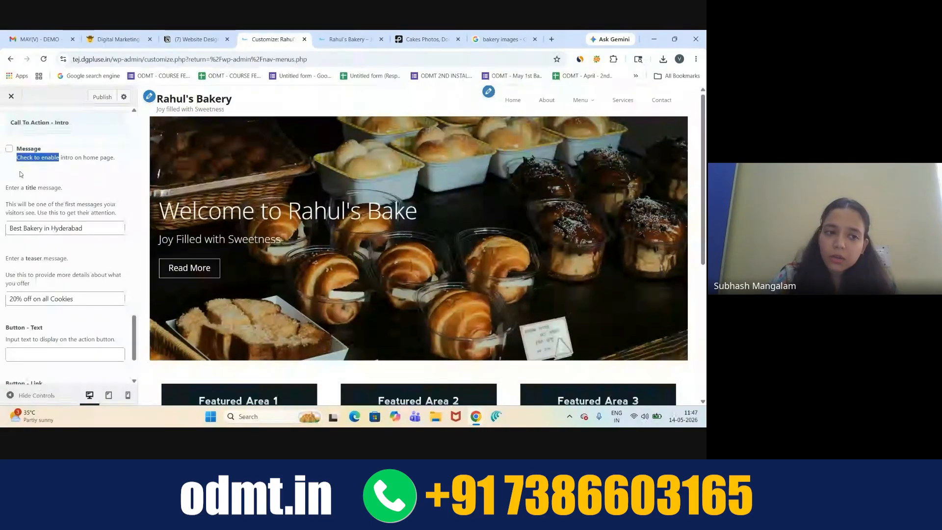
{"action": "left_click", "coordinate": [9, 149]}
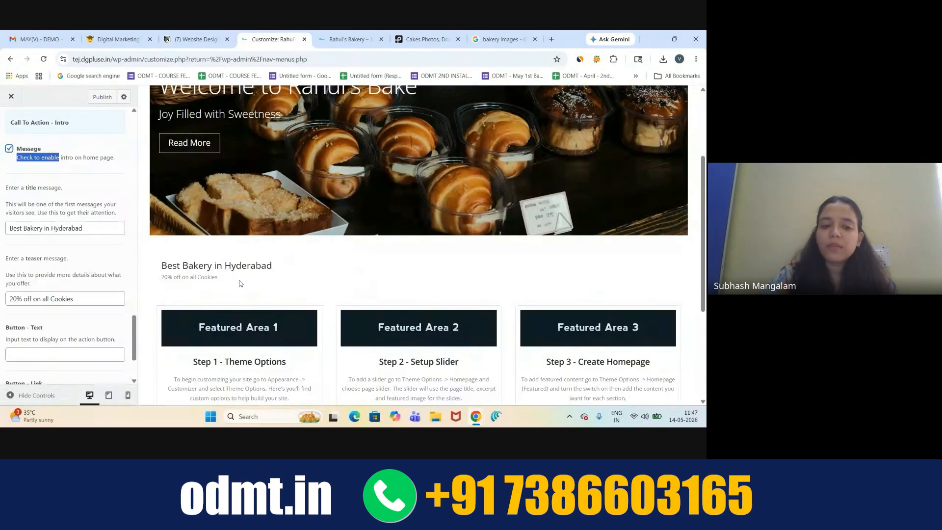
{"action": "left_click_drag", "start_coordinate": [172, 266], "coordinate": [217, 278]}
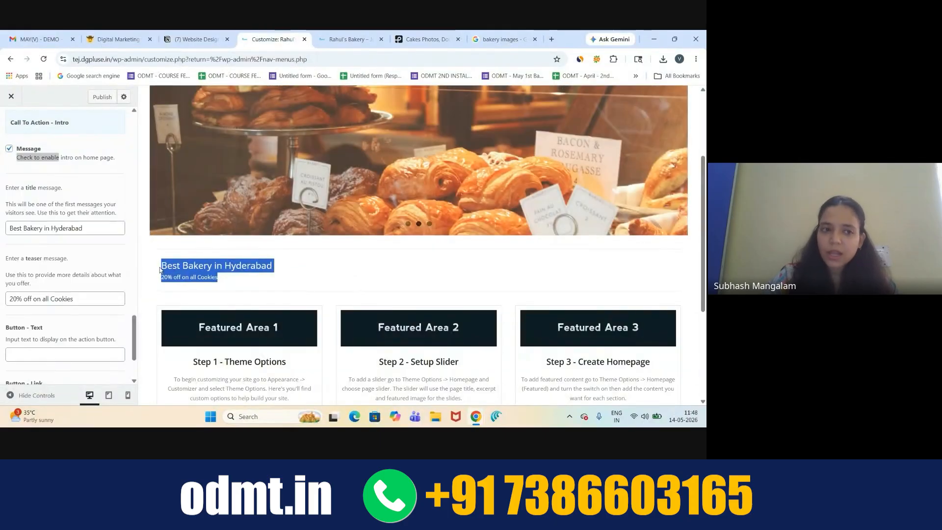
{"action": "scroll", "coordinate": [108, 152], "scroll_direction": "up", "scroll_amount": 15}
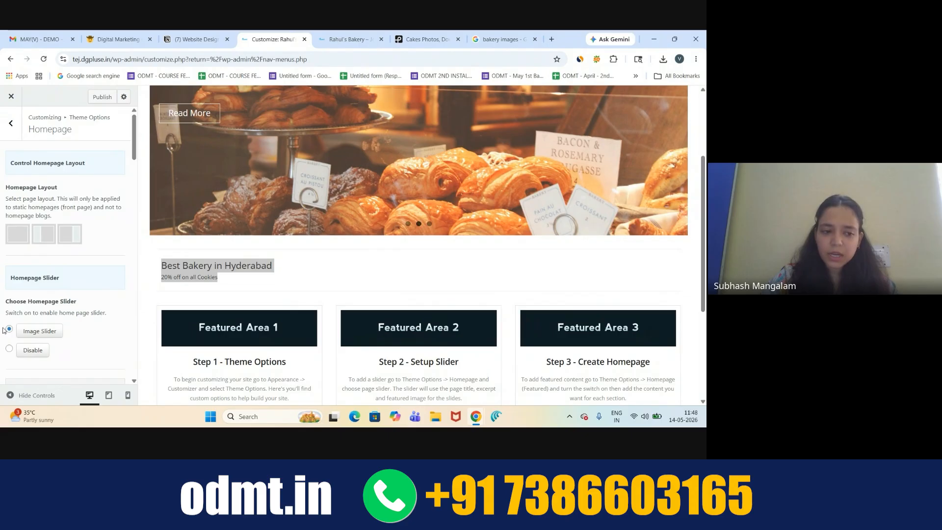
{"action": "scroll", "coordinate": [81, 269], "scroll_direction": "down", "scroll_amount": 10}
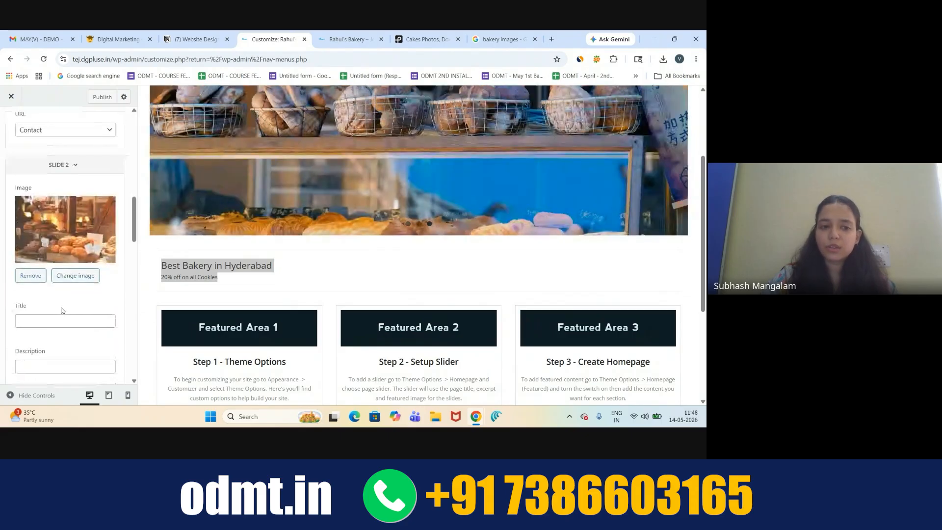
{"action": "scroll", "coordinate": [62, 310], "scroll_direction": "down", "scroll_amount": 12}
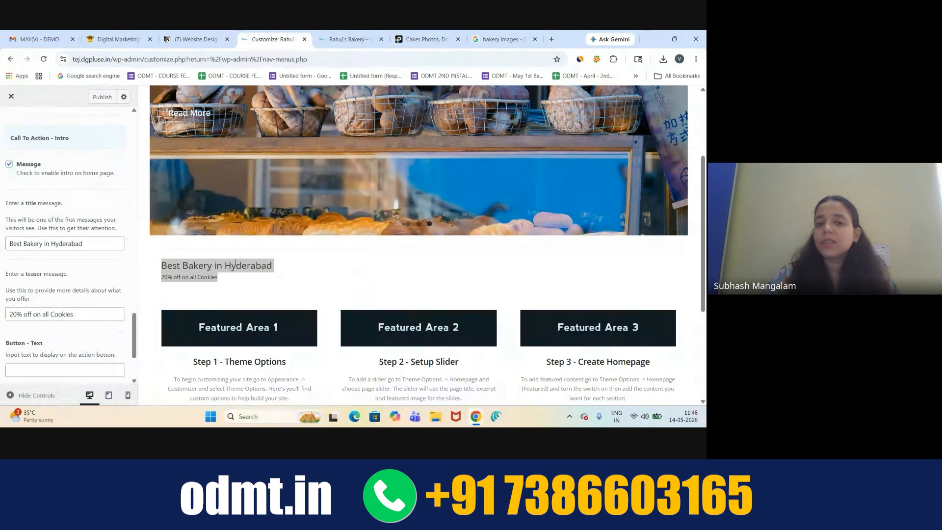
- Set the intro button text to CONTACT US and check the button in the preview
{"action": "left_click", "coordinate": [95, 347]}
{"action": "scroll", "coordinate": [94, 339], "scroll_direction": "down", "scroll_amount": 1}
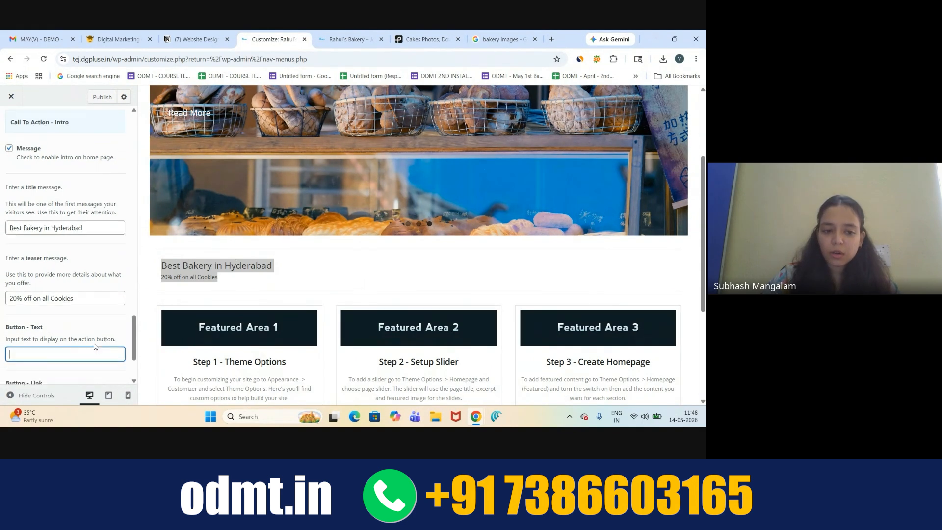
{"action": "left_click", "coordinate": [79, 309]}
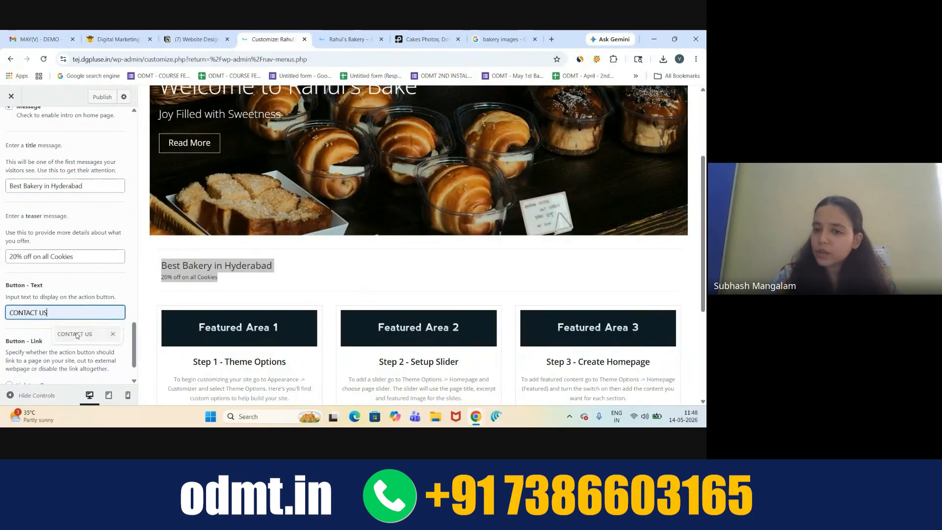
{"action": "left_click", "coordinate": [77, 334]}
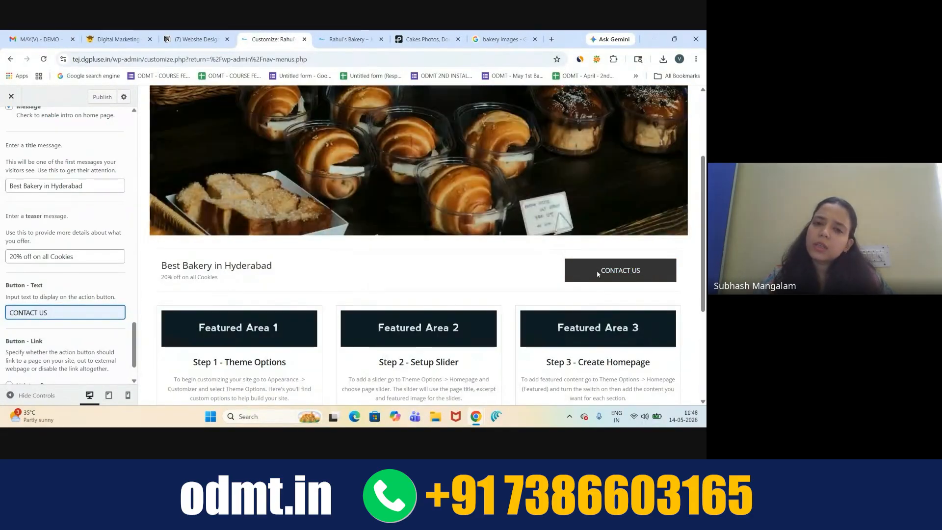
{"action": "scroll", "coordinate": [635, 263], "scroll_direction": "up", "scroll_amount": 3}
{"action": "scroll", "coordinate": [553, 224], "scroll_direction": "down", "scroll_amount": 1}
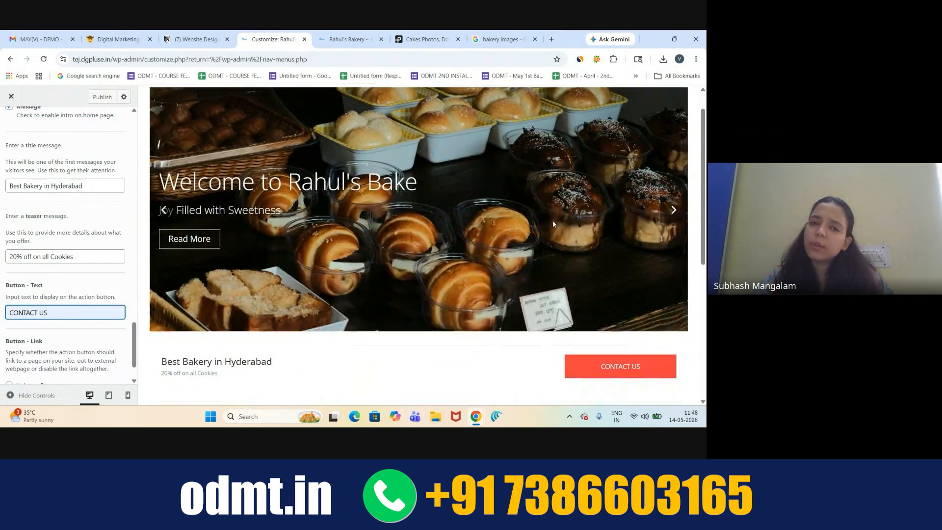
{"action": "scroll", "coordinate": [553, 224], "scroll_direction": "up", "scroll_amount": 1}
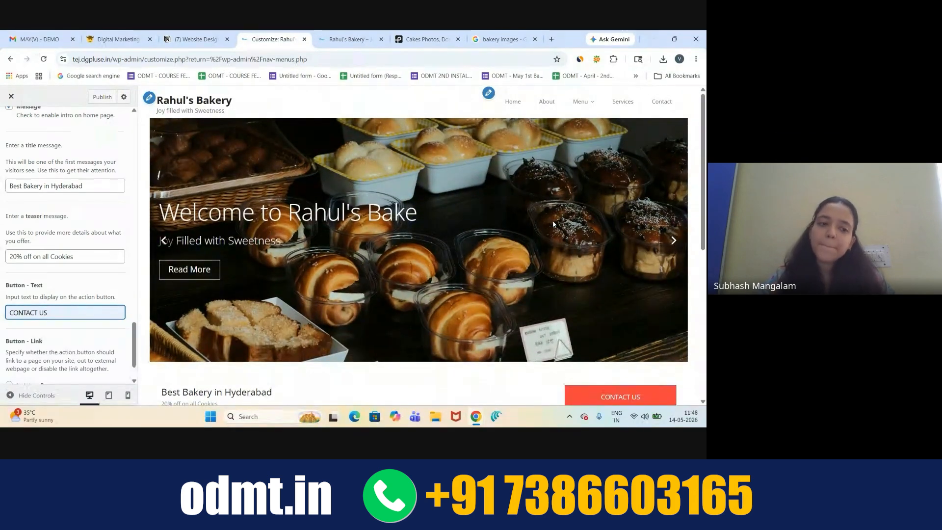
{"action": "scroll", "coordinate": [553, 225], "scroll_direction": "down", "scroll_amount": 1}
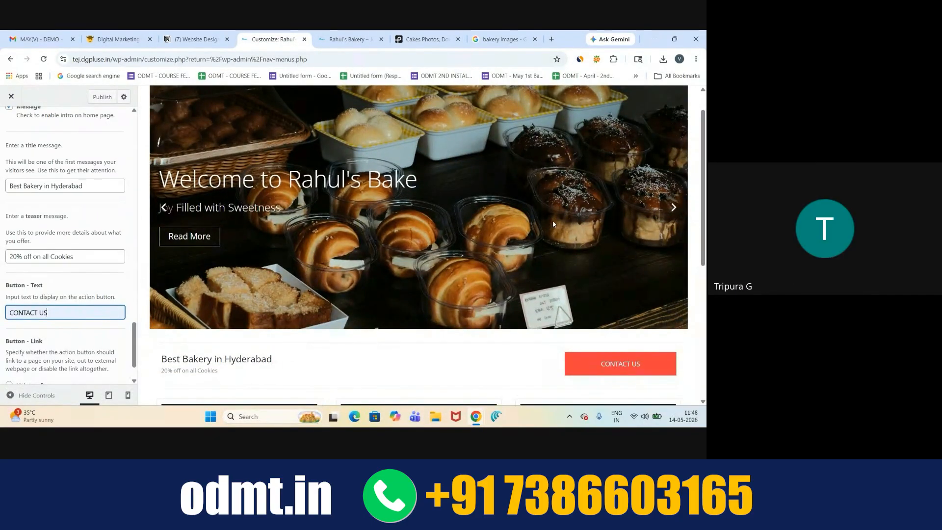
{"action": "scroll", "coordinate": [553, 224], "scroll_direction": "up", "scroll_amount": 1}
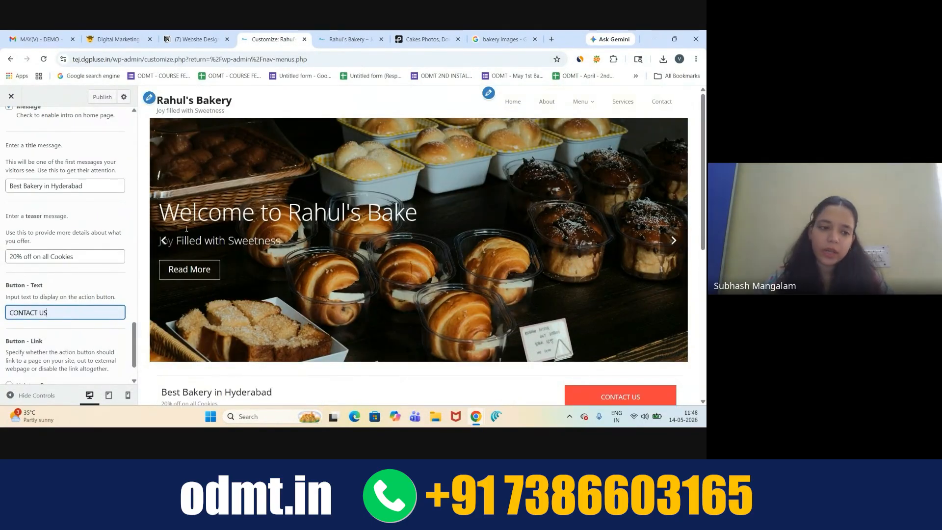
{"action": "left_click_drag", "start_coordinate": [52, 309], "coordinate": [2, 314]}
{"action": "key", "text": "BackSpace"}
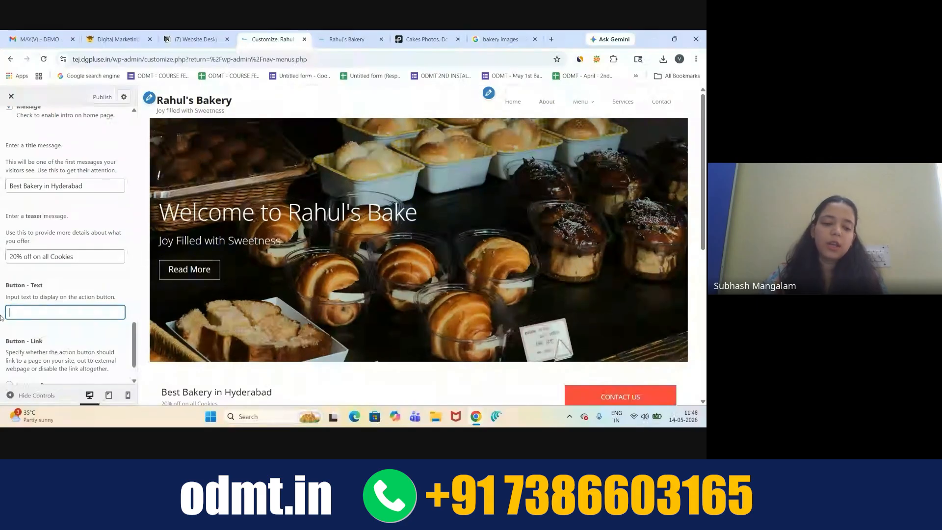
{"action": "type", "text": "ABC"}
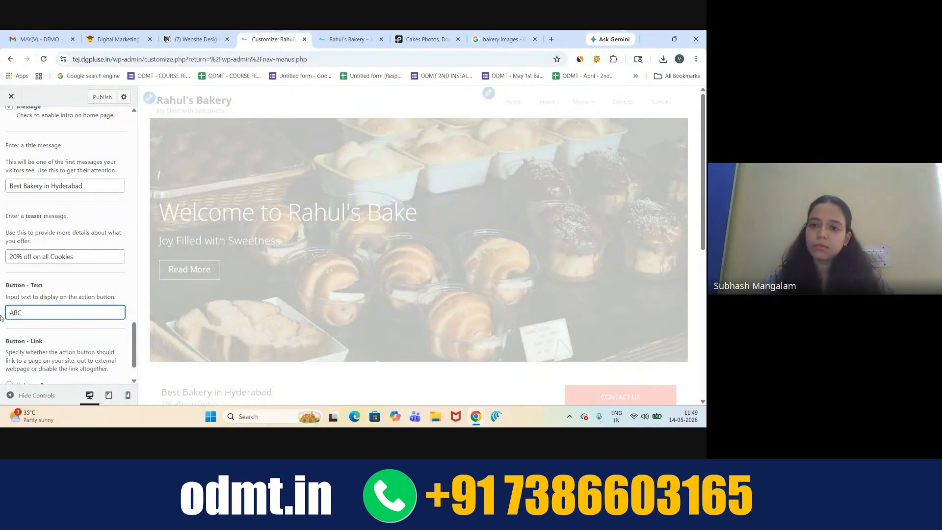
{"action": "key", "text": "ctrl+a"}
{"action": "key", "text": "BackSpace"}
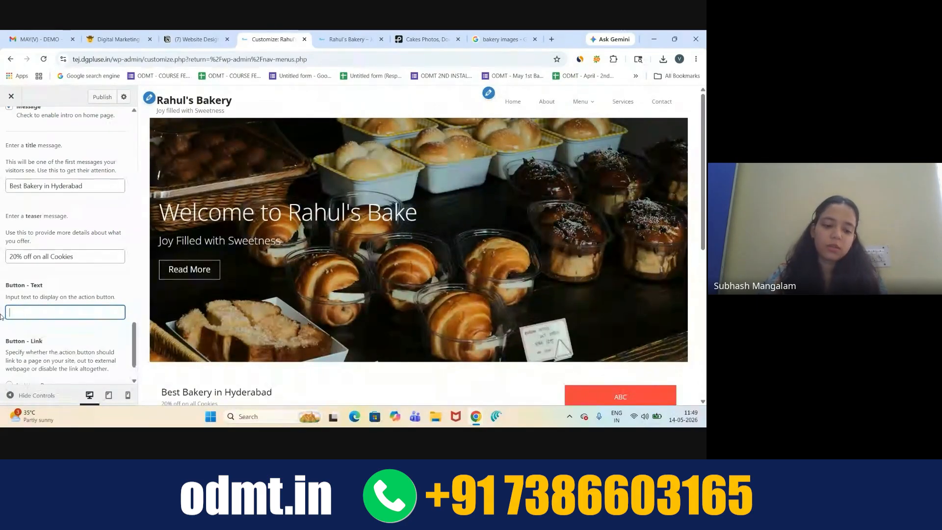
{"action": "type", "text": "XYZFGHJ"}
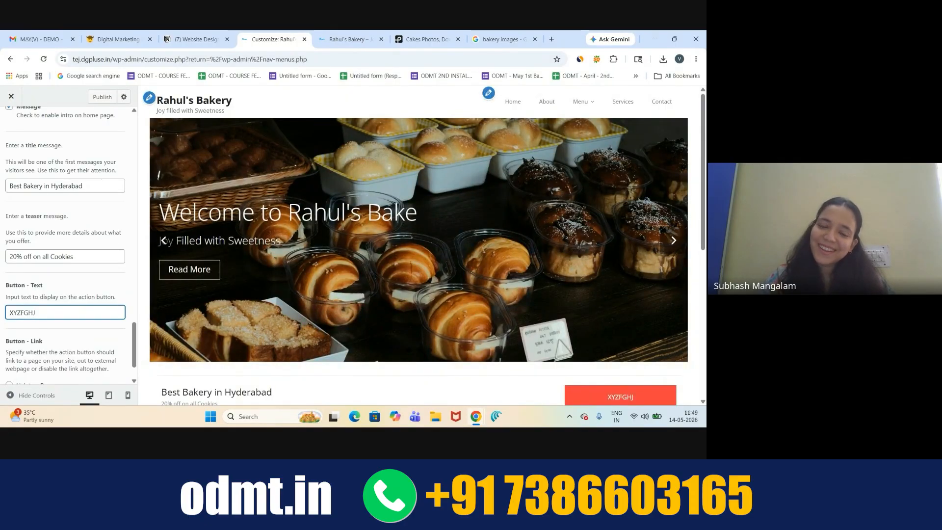
{"action": "scroll", "coordinate": [343, 229], "scroll_direction": "down", "scroll_amount": 2}
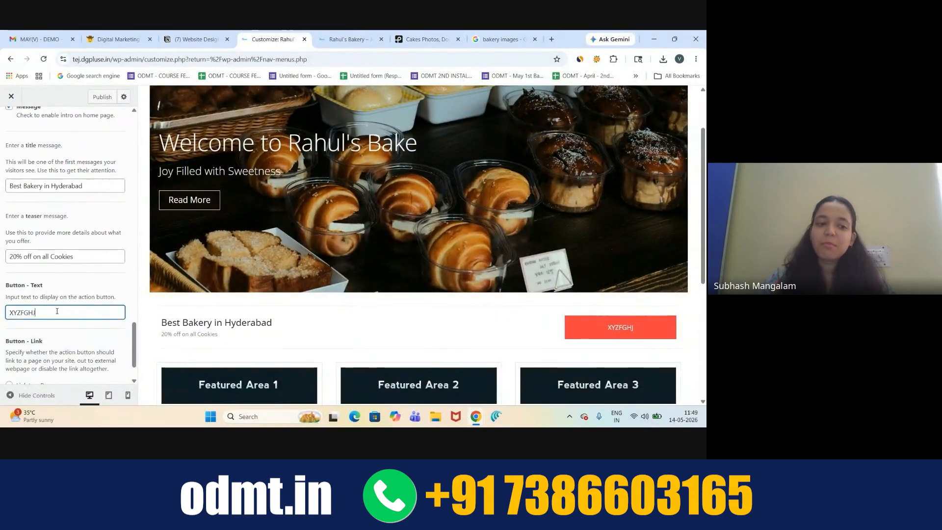
{"action": "double_click", "coordinate": [33, 315]}
{"action": "key", "text": "BackSpace"}
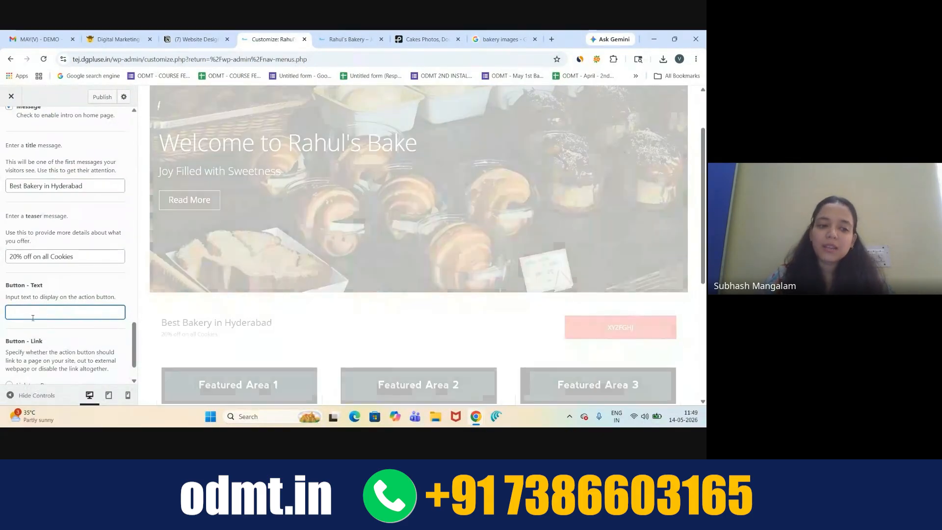
{"action": "left_click", "coordinate": [38, 313]}
{"action": "left_click", "coordinate": [77, 339]}
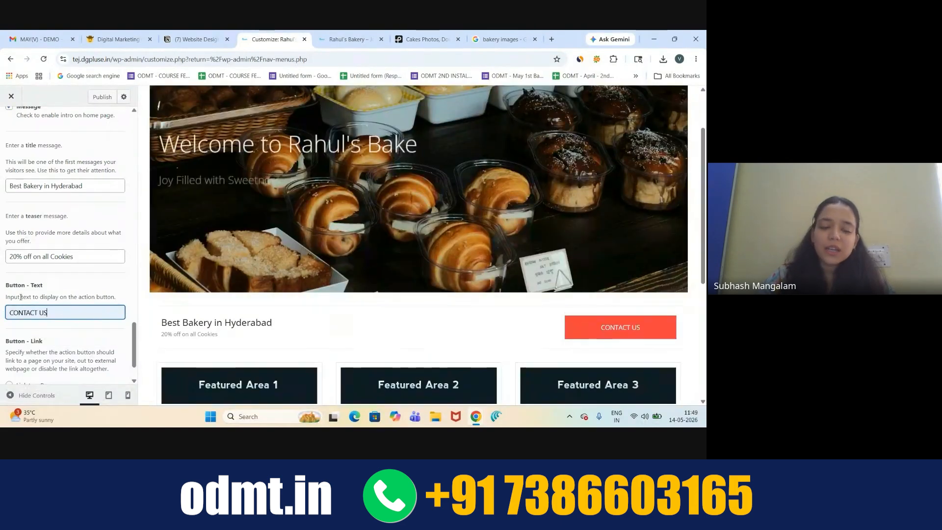
{"action": "scroll", "coordinate": [388, 234], "scroll_direction": "up", "scroll_amount": 2}
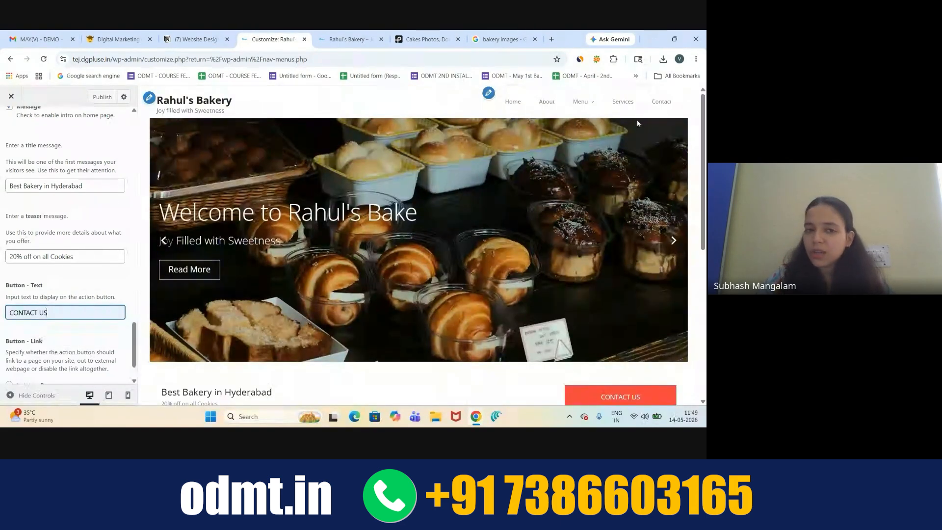
{"action": "scroll", "coordinate": [427, 253], "scroll_direction": "down", "scroll_amount": 1}
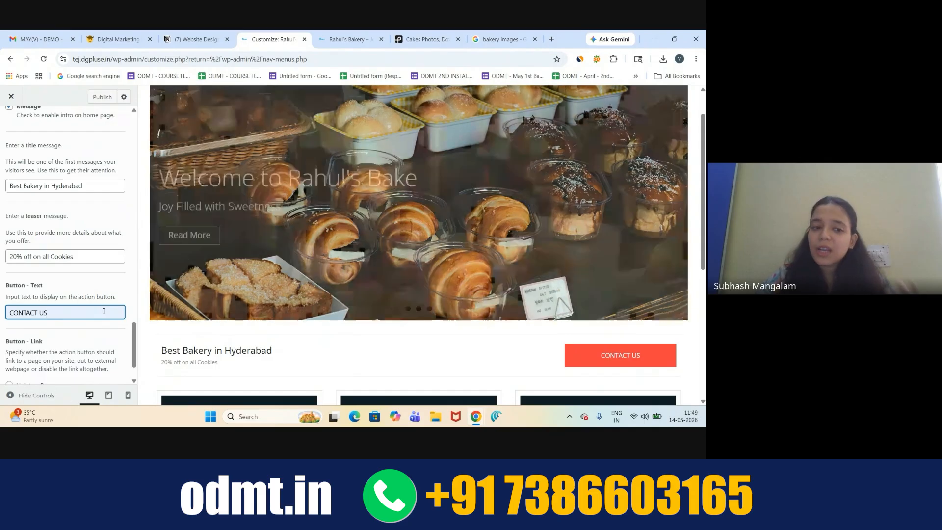
{"action": "scroll", "coordinate": [31, 287], "scroll_direction": "down", "scroll_amount": 1}
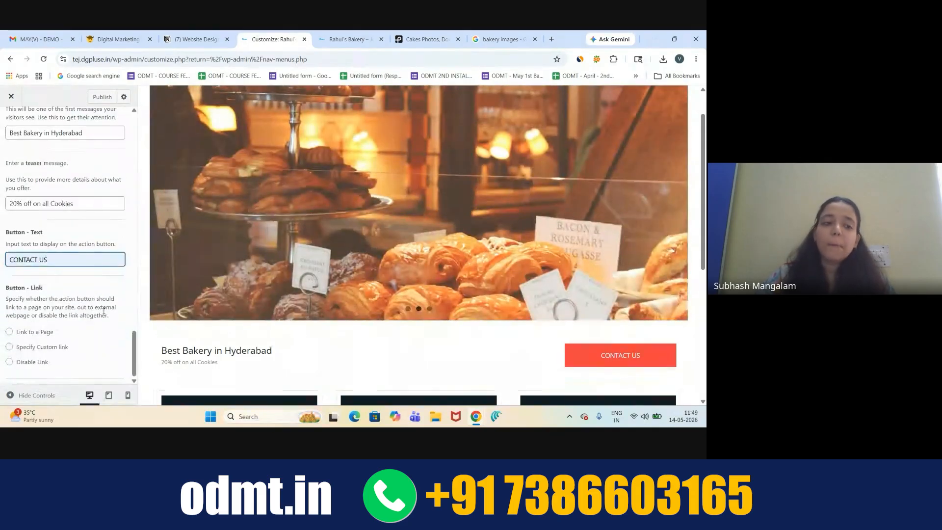
- Set the intro's CONTACT US button to 'Link to a Page' and link it to Contact
{"action": "left_click", "coordinate": [30, 288]}
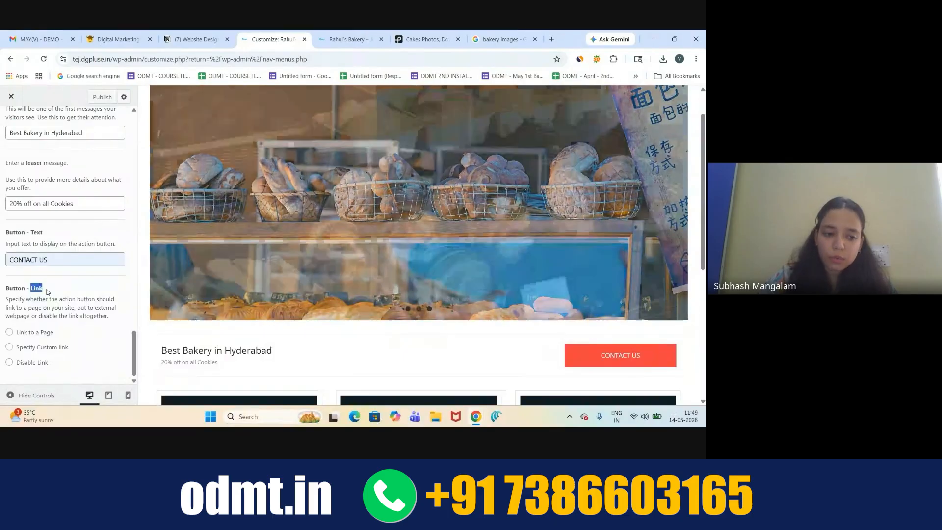
{"action": "left_click", "coordinate": [10, 332]}
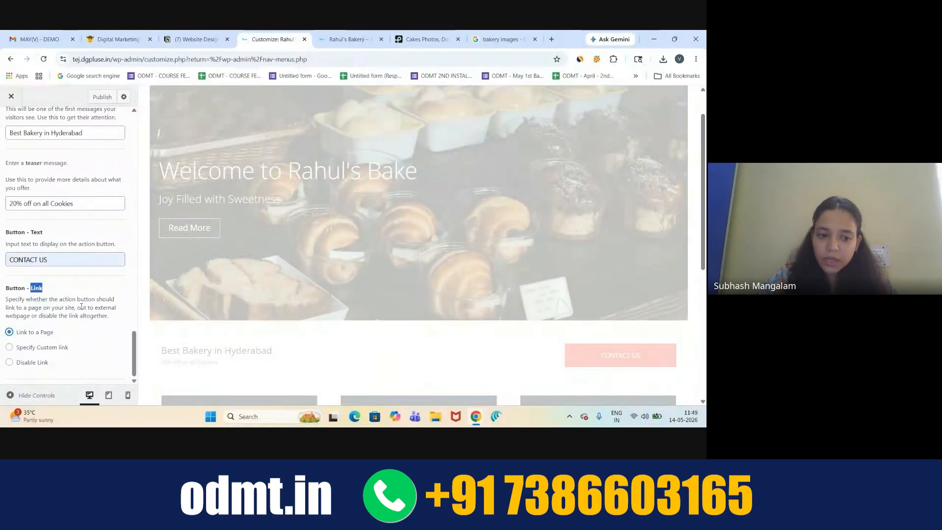
{"action": "scroll", "coordinate": [82, 293], "scroll_direction": "down", "scroll_amount": 1}
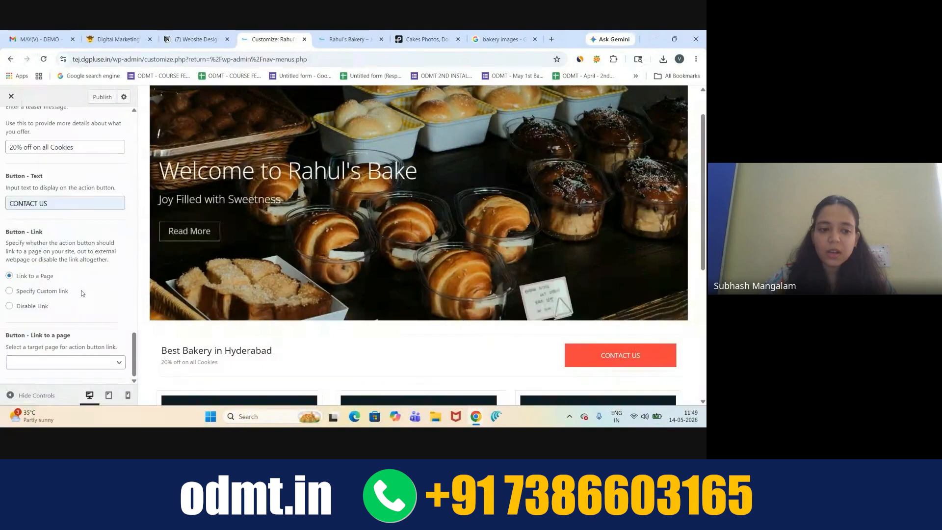
{"action": "left_click", "coordinate": [118, 364]}
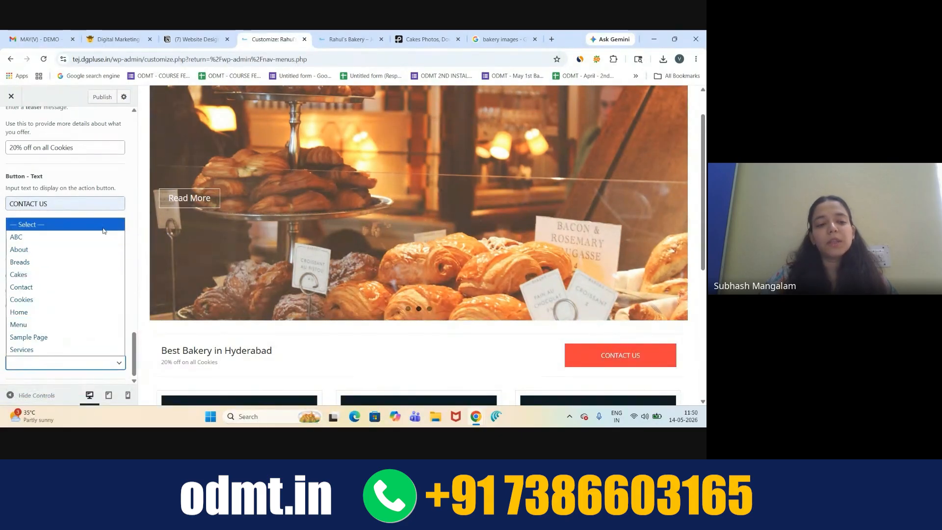
{"action": "left_click", "coordinate": [103, 287]}
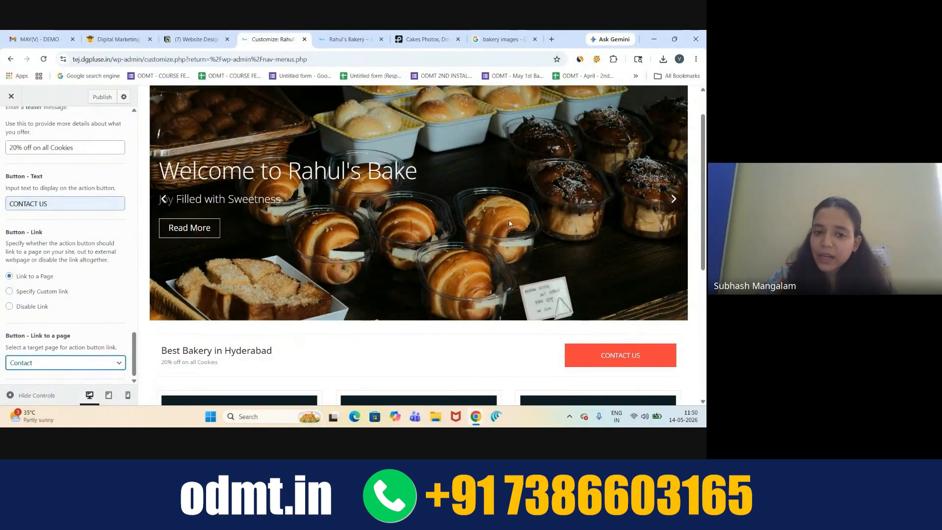
- Switch to the Google Meet call window using its Chrome taskbar preview
{"action": "scroll", "coordinate": [89, 256], "scroll_direction": "up", "scroll_amount": 4}
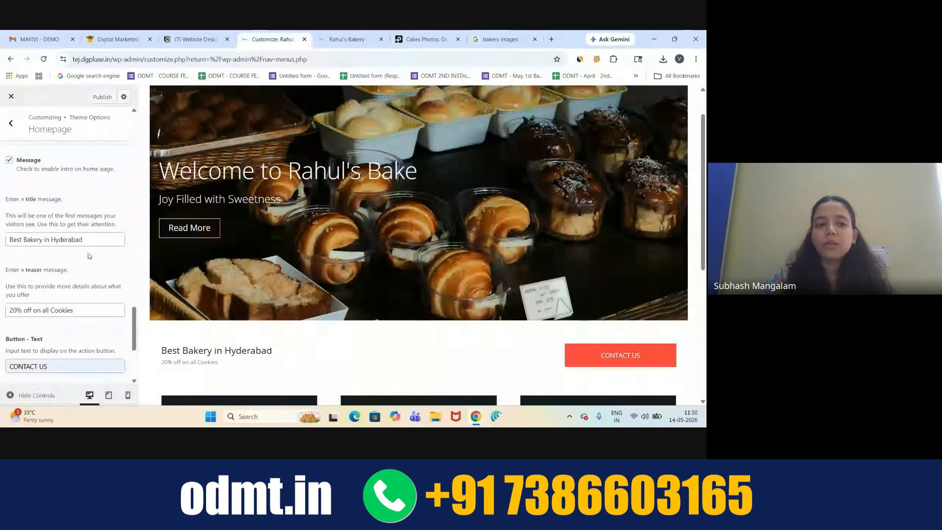
{"action": "scroll", "coordinate": [404, 324], "scroll_direction": "up", "scroll_amount": 1}
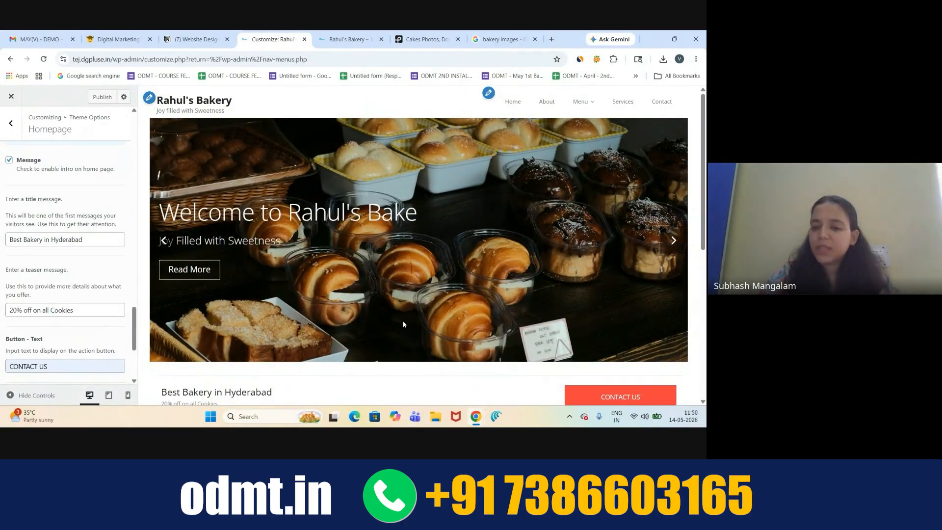
{"action": "mouse_move", "coordinate": [476, 419]}
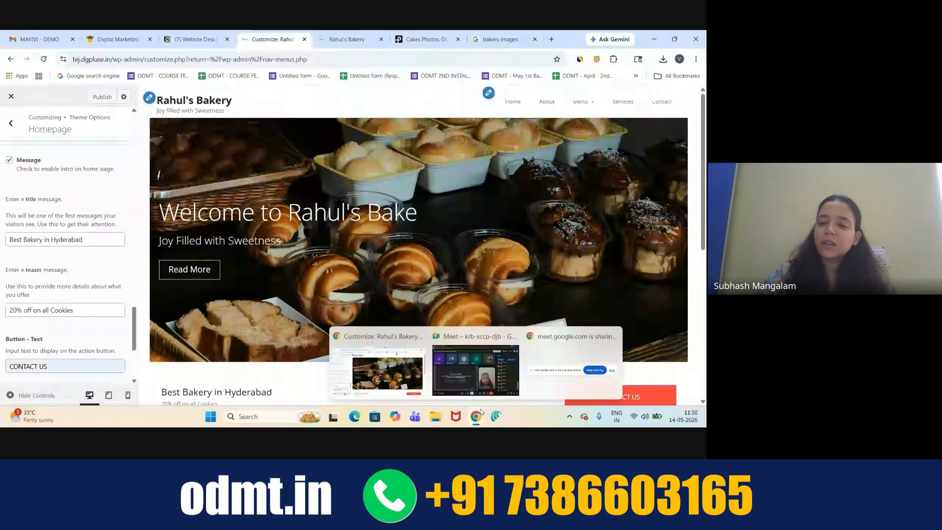
{"action": "left_click", "coordinate": [474, 366]}
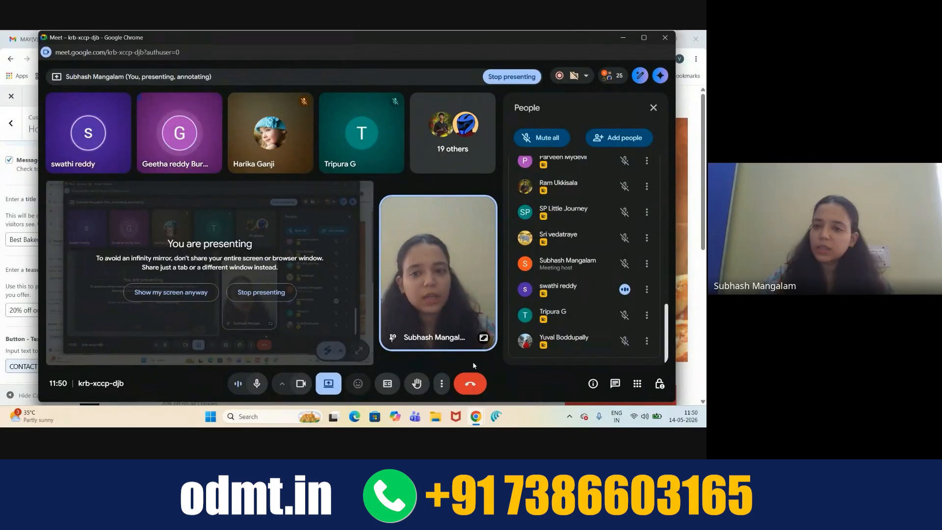
- Minimize the Google Meet window to reveal the Rahul's Bakery Customizer
{"action": "left_click", "coordinate": [624, 38]}
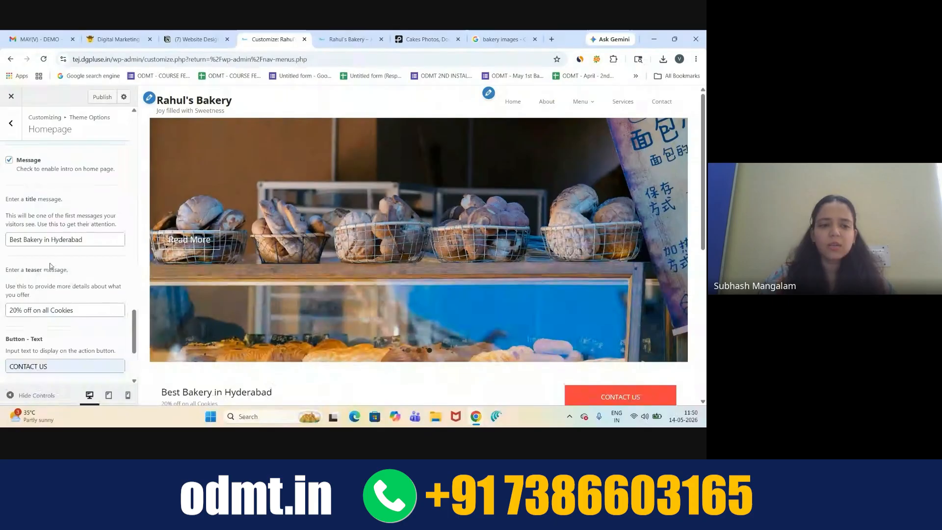
- Leave the Homepage panel and return to the Theme Options section list
{"action": "scroll", "coordinate": [59, 255], "scroll_direction": "down", "scroll_amount": 8}
{"action": "scroll", "coordinate": [50, 265], "scroll_direction": "down", "scroll_amount": 10}
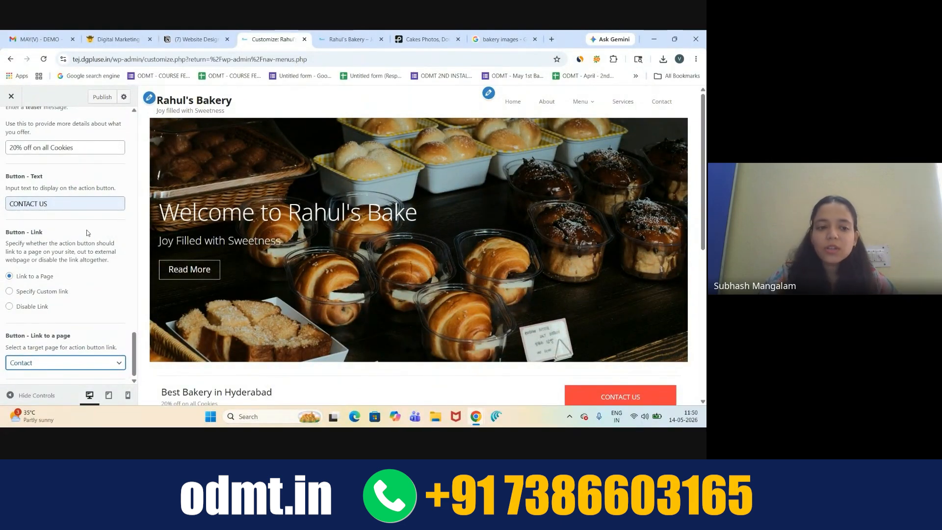
{"action": "scroll", "coordinate": [261, 253], "scroll_direction": "down", "scroll_amount": 4}
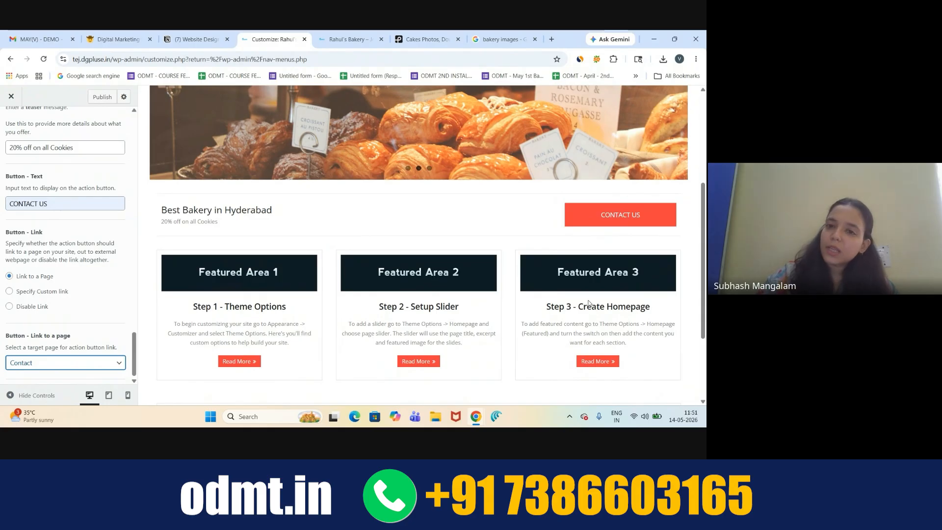
{"action": "scroll", "coordinate": [41, 250], "scroll_direction": "up", "scroll_amount": 12}
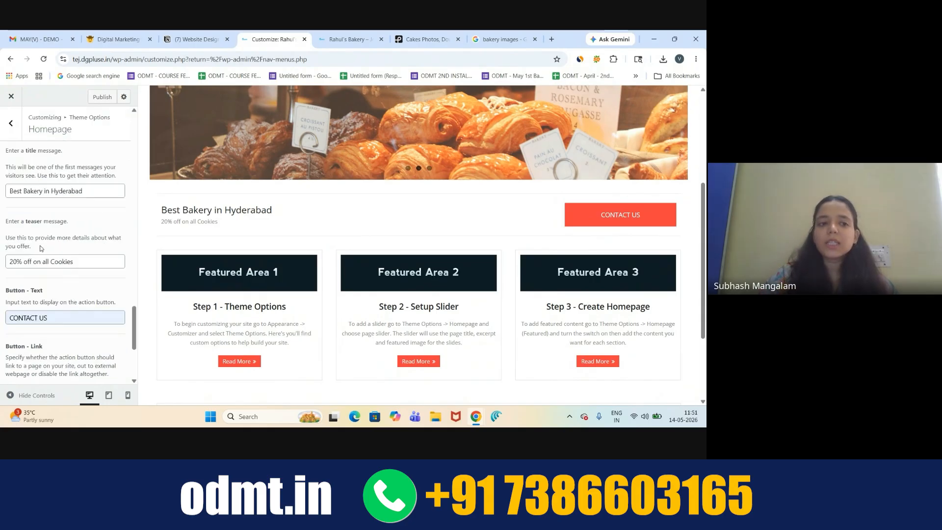
{"action": "scroll", "coordinate": [40, 246], "scroll_direction": "down", "scroll_amount": 10}
{"action": "scroll", "coordinate": [40, 246], "scroll_direction": "up", "scroll_amount": 15}
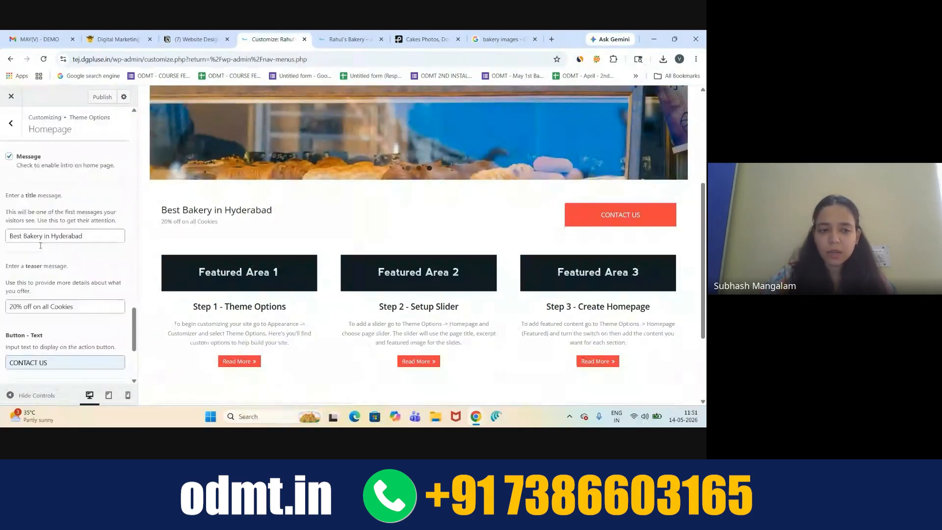
{"action": "left_click", "coordinate": [11, 125]}
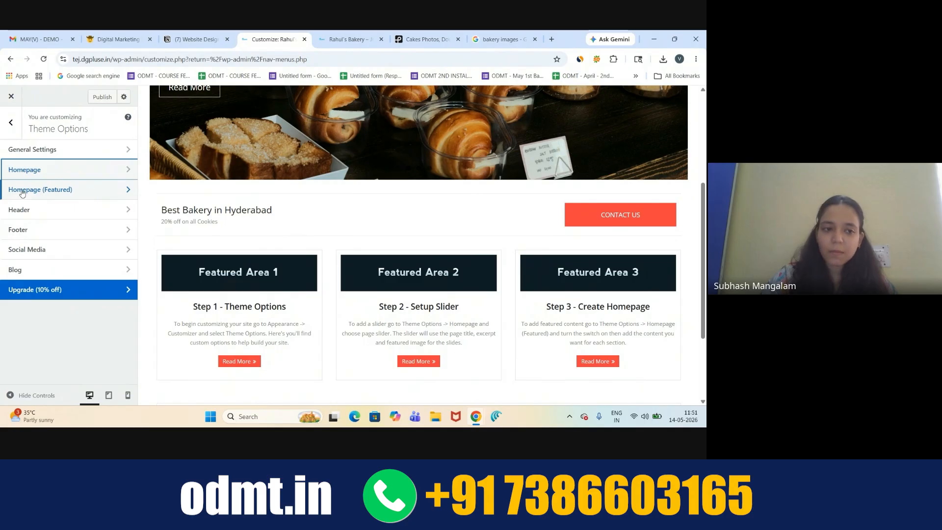
- Open Homepage (Featured) and review the empty image, title and text fields of Content Areas 1–3
{"action": "left_click", "coordinate": [78, 189]}
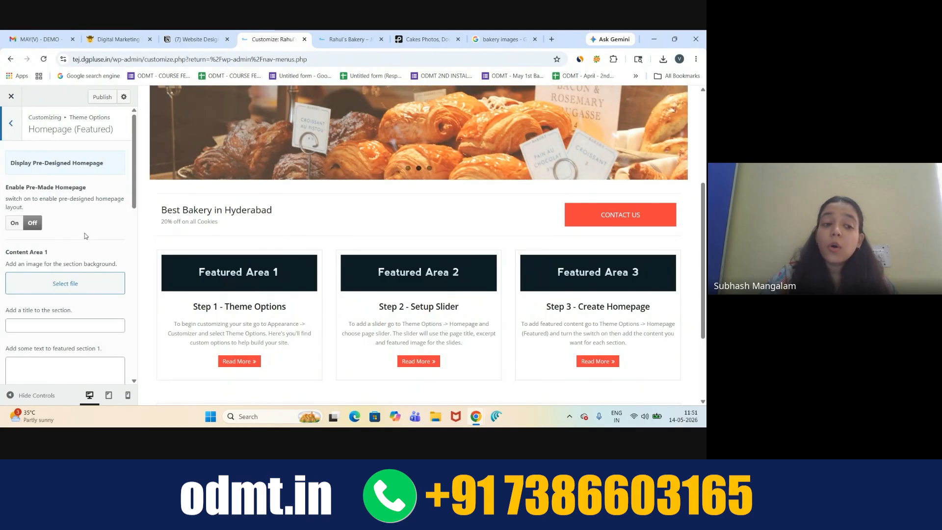
{"action": "scroll", "coordinate": [85, 236], "scroll_direction": "down", "scroll_amount": 3}
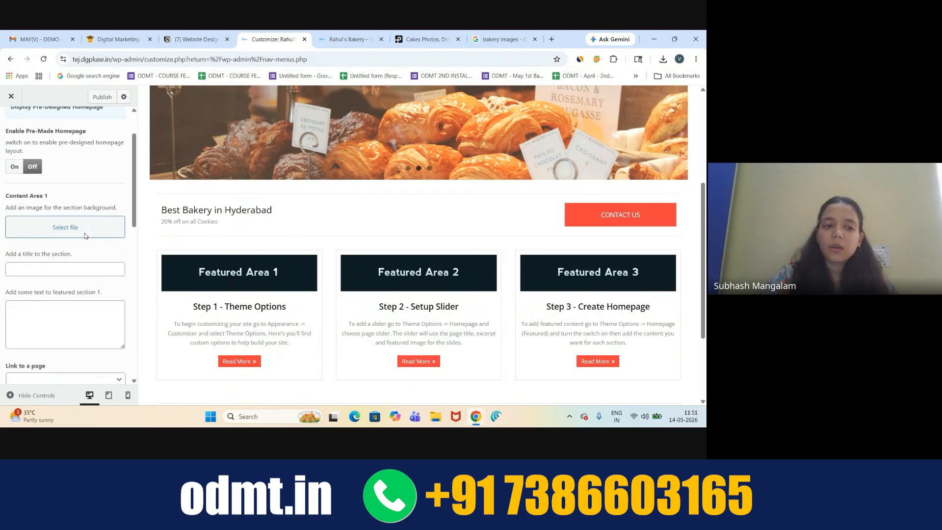
{"action": "scroll", "coordinate": [85, 236], "scroll_direction": "down", "scroll_amount": 2}
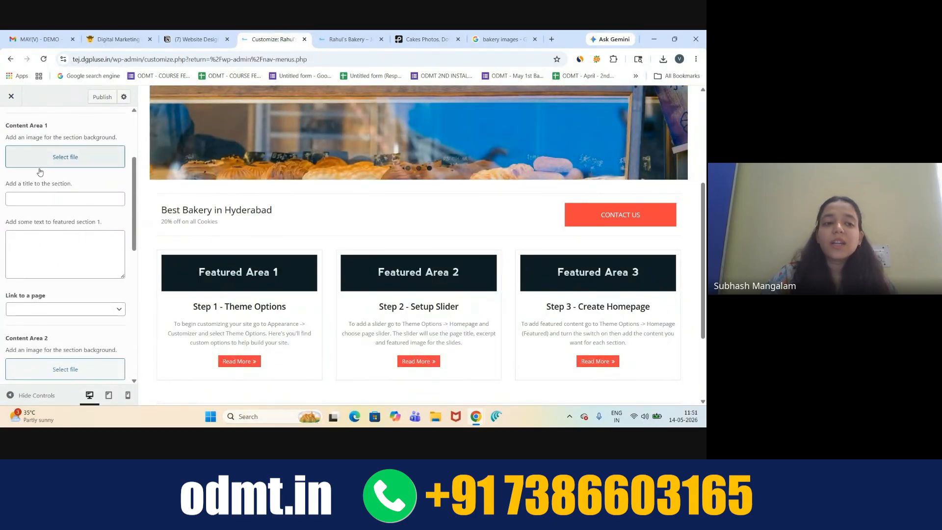
{"action": "scroll", "coordinate": [32, 195], "scroll_direction": "down", "scroll_amount": 6}
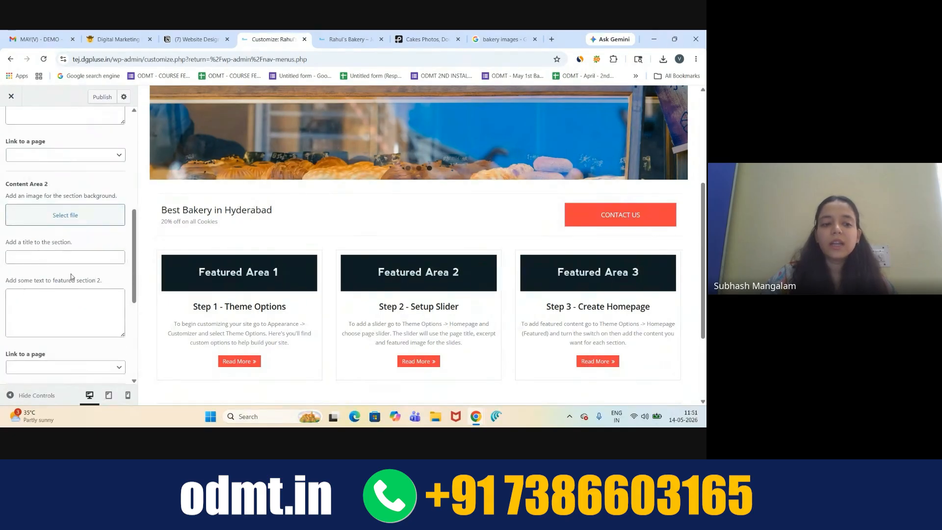
{"action": "scroll", "coordinate": [71, 277], "scroll_direction": "down", "scroll_amount": 8}
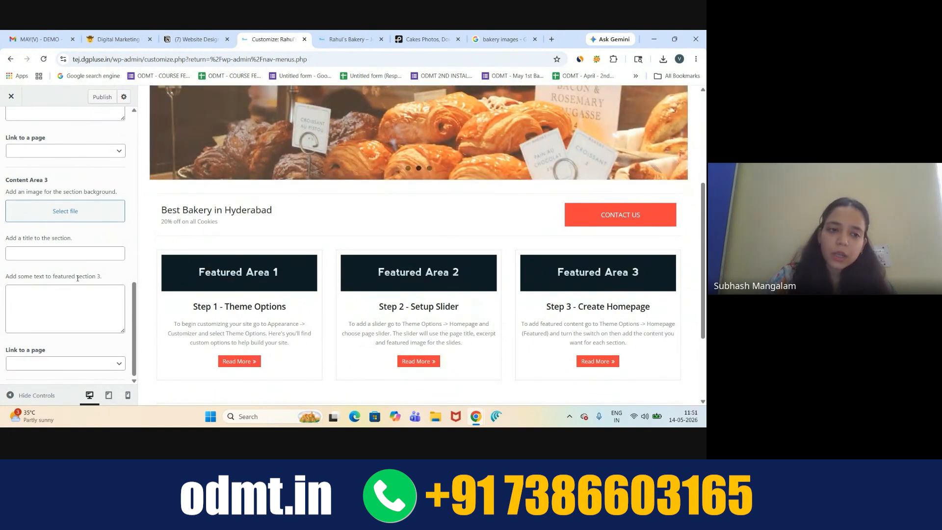
{"action": "scroll", "coordinate": [77, 278], "scroll_direction": "up", "scroll_amount": 5}
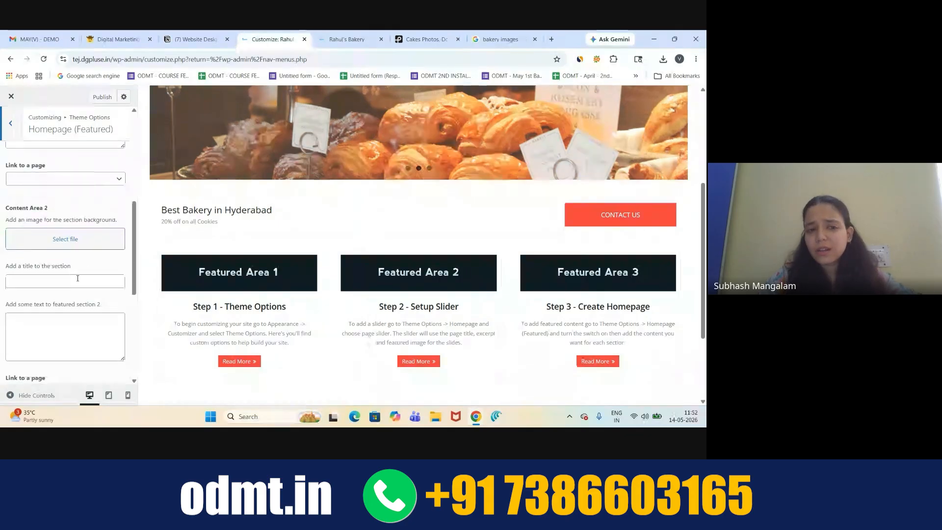
{"action": "scroll", "coordinate": [78, 278], "scroll_direction": "up", "scroll_amount": 3}
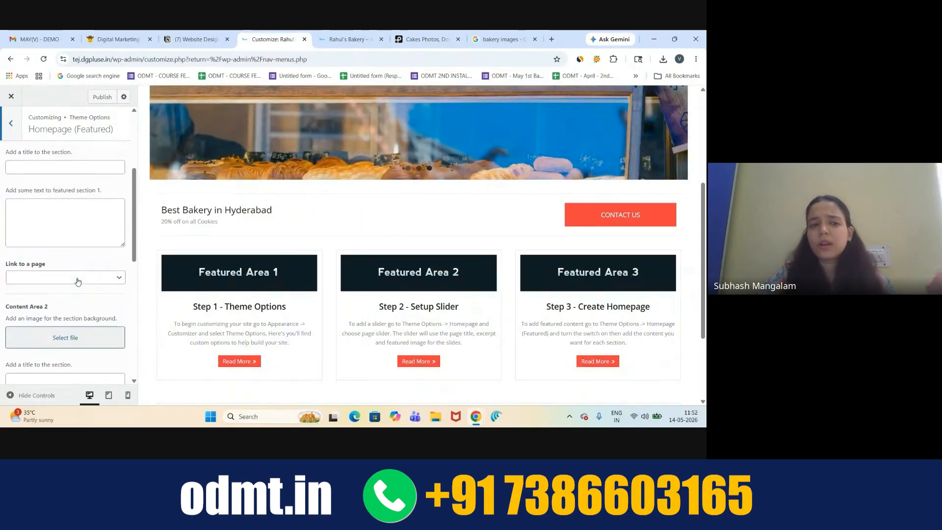
{"action": "scroll", "coordinate": [78, 281], "scroll_direction": "up", "scroll_amount": 2}
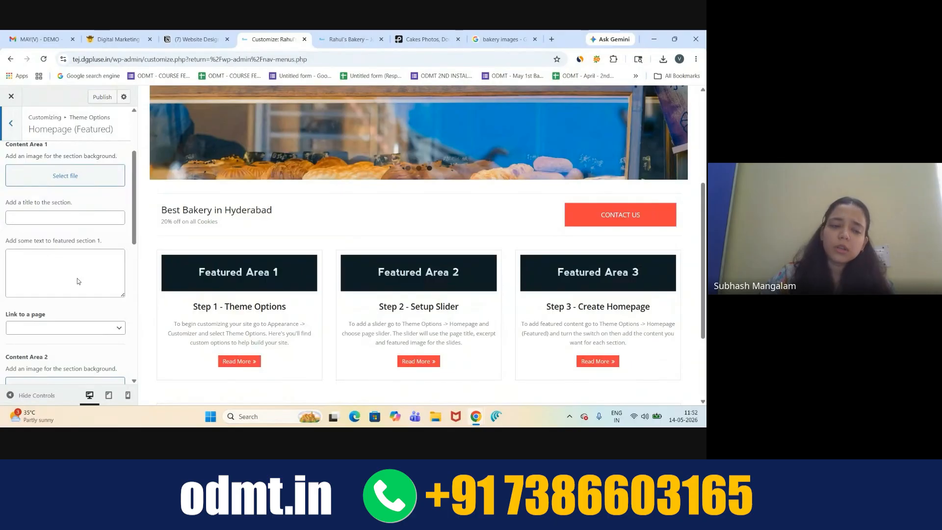
{"action": "scroll", "coordinate": [78, 280], "scroll_direction": "up", "scroll_amount": 2}
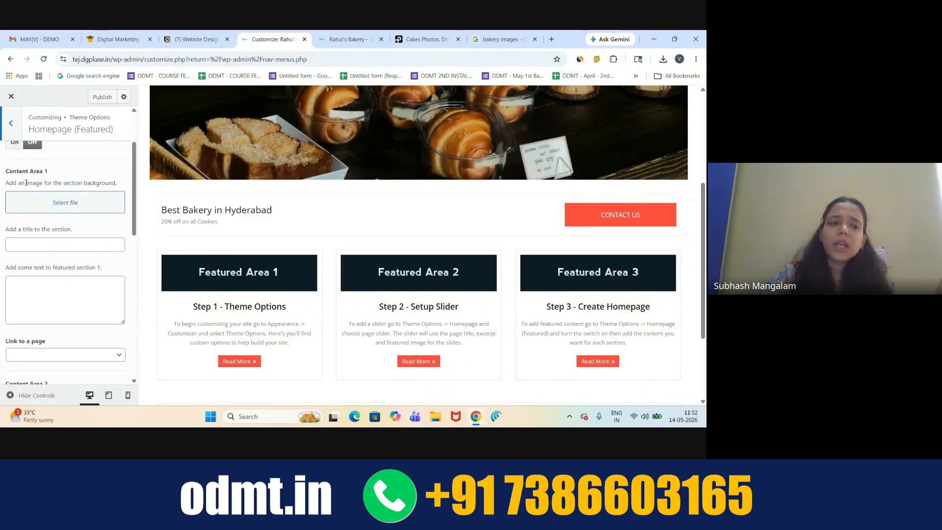
{"action": "left_click_drag", "start_coordinate": [26, 182], "coordinate": [42, 183]}
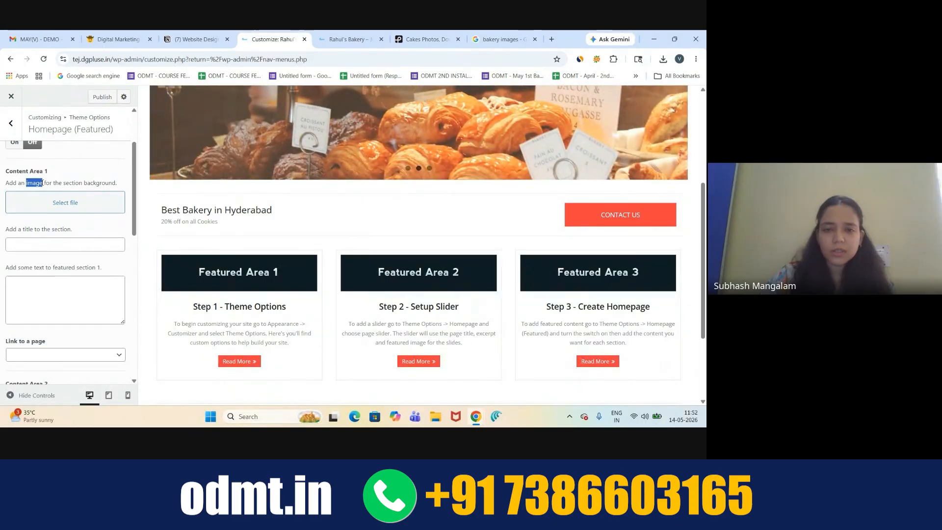
- Upload the layered cakes photo from Downloads as Content Area 1's background image
{"action": "left_click", "coordinate": [57, 203]}
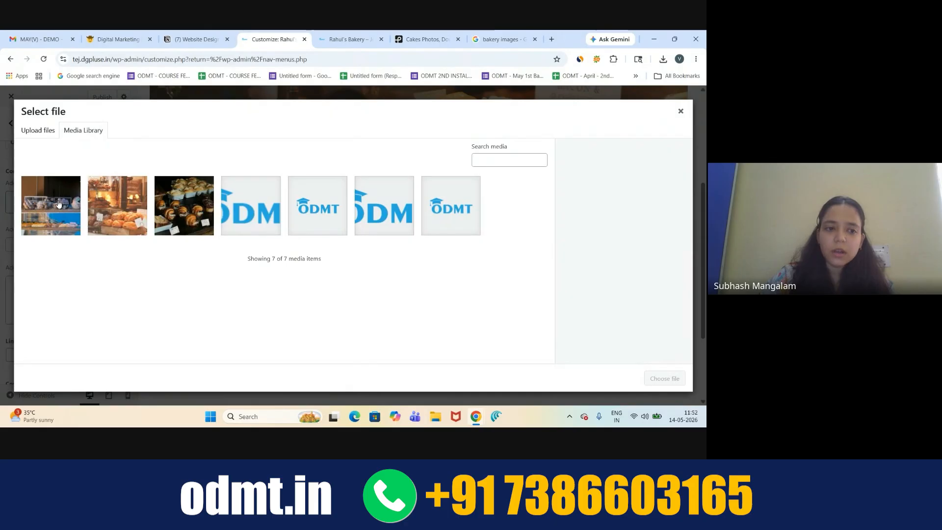
{"action": "left_click", "coordinate": [39, 130]}
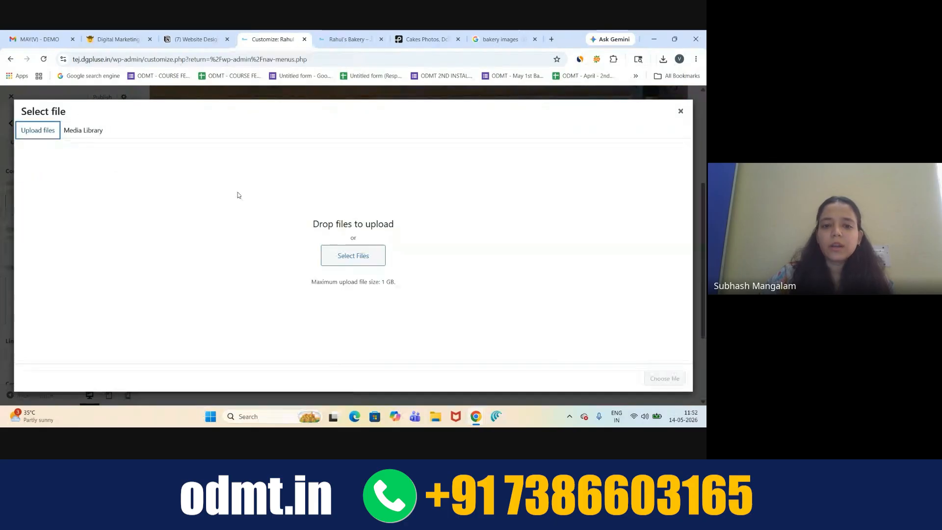
{"action": "left_click", "coordinate": [353, 256]}
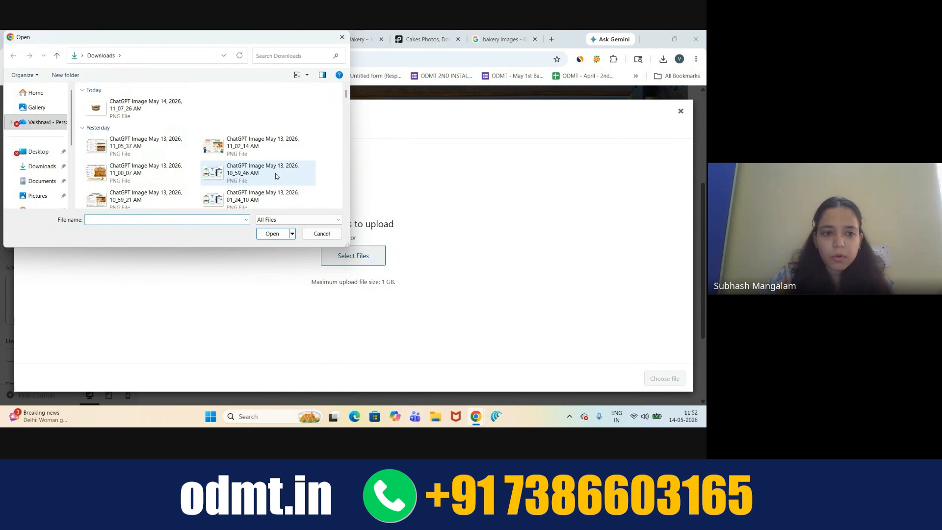
{"action": "scroll", "coordinate": [276, 176], "scroll_direction": "down", "scroll_amount": 5}
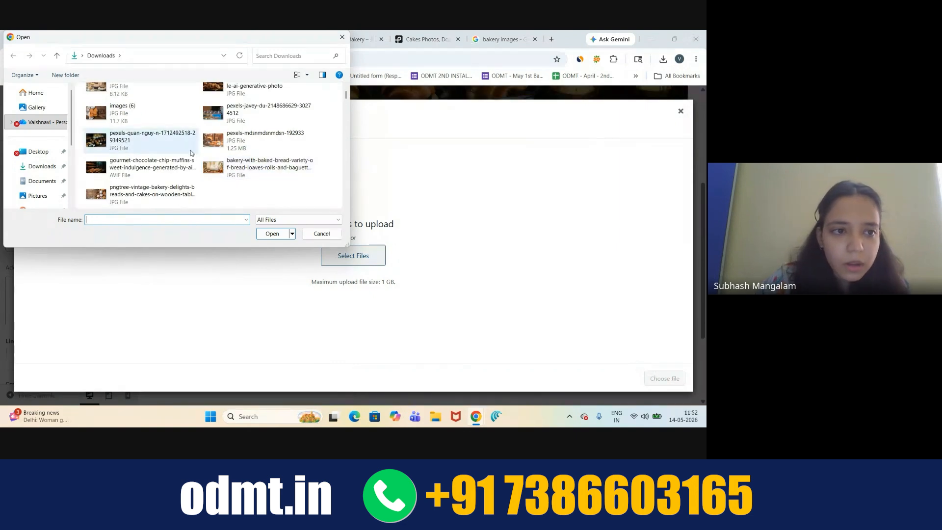
{"action": "scroll", "coordinate": [176, 142], "scroll_direction": "up", "scroll_amount": 5}
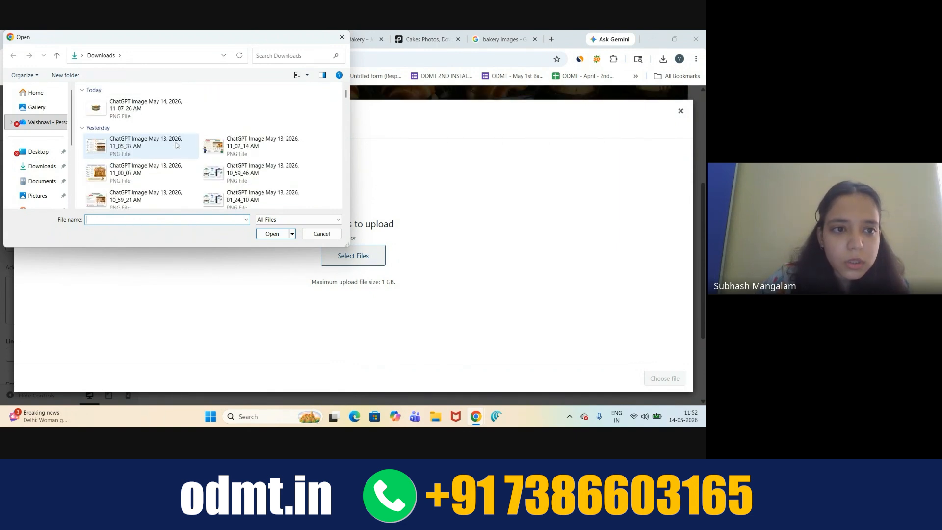
{"action": "scroll", "coordinate": [176, 142], "scroll_direction": "down", "scroll_amount": 2}
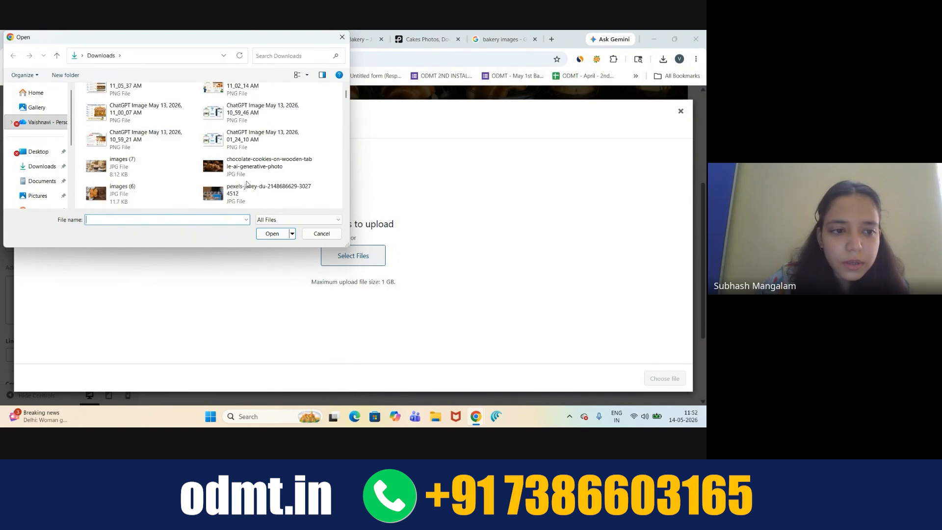
{"action": "scroll", "coordinate": [247, 181], "scroll_direction": "down", "scroll_amount": 3}
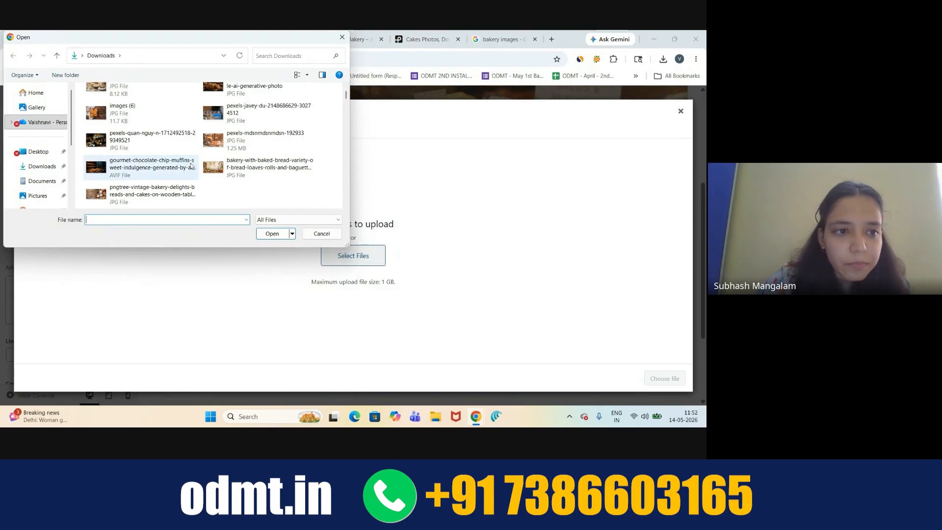
{"action": "double_click", "coordinate": [135, 94]}
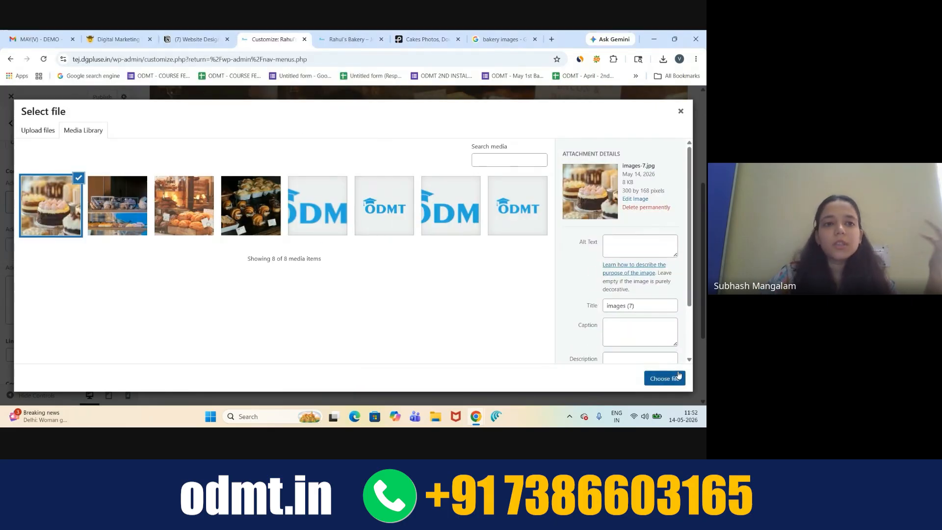
{"action": "left_click", "coordinate": [664, 378]}
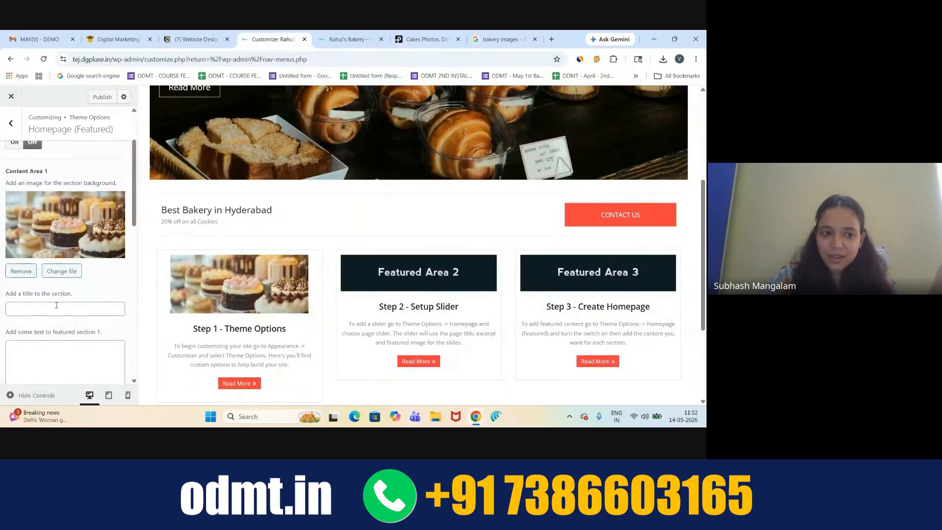
- Open Content Area 2's image picker and start a new file upload
{"action": "scroll", "coordinate": [31, 284], "scroll_direction": "down", "scroll_amount": 4}
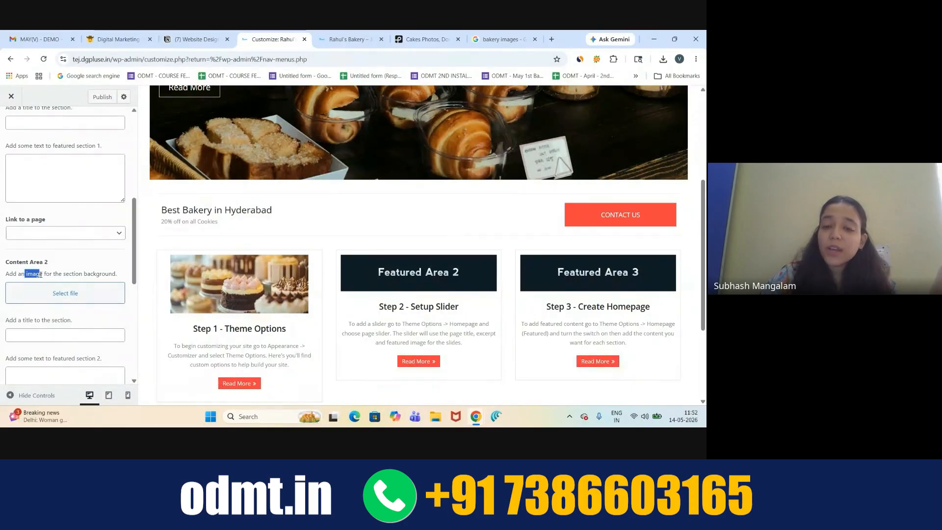
{"action": "left_click_drag", "start_coordinate": [41, 276], "coordinate": [43, 275]}
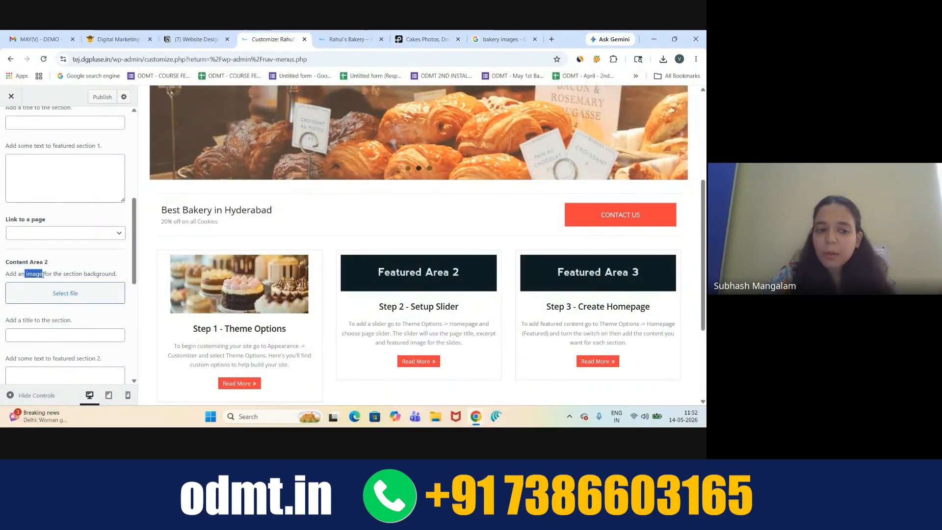
{"action": "left_click", "coordinate": [58, 293]}
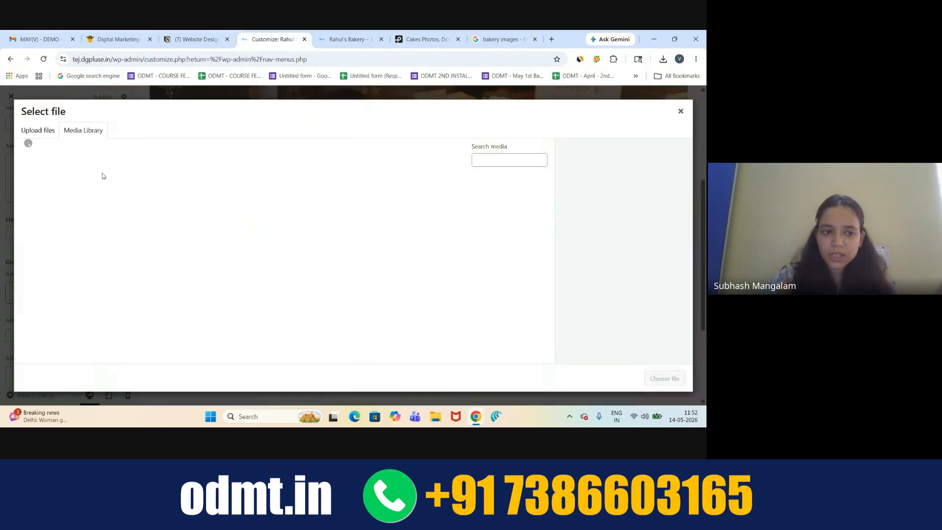
{"action": "left_click", "coordinate": [35, 135]}
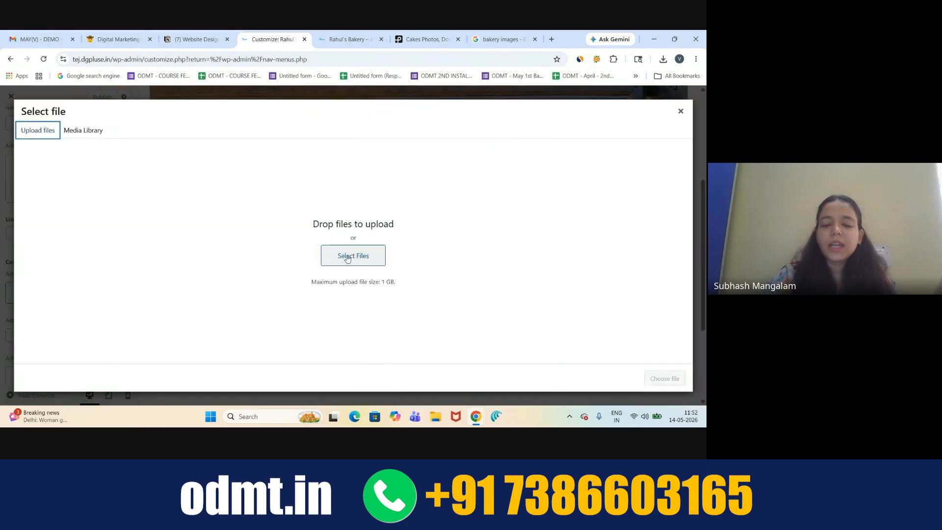
{"action": "left_click", "coordinate": [347, 257]}
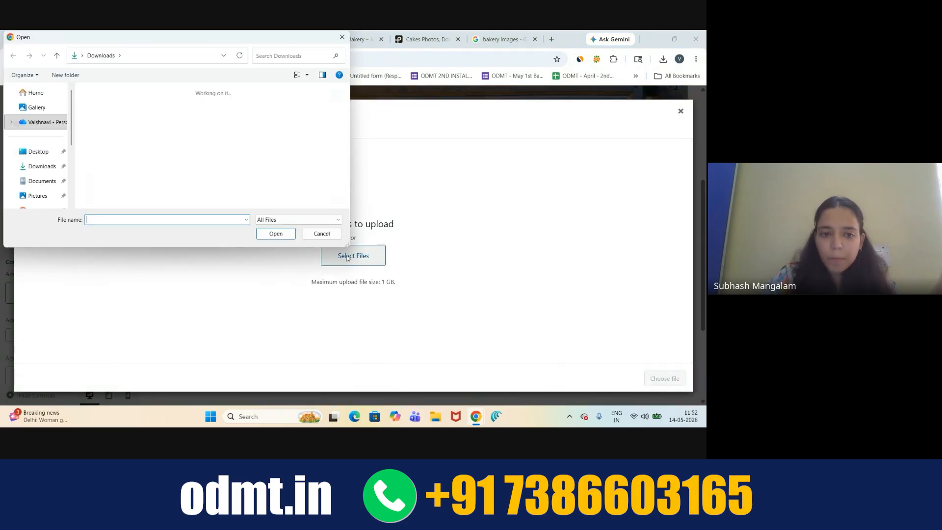
- Upload the chocolate cookies on wooden table photo and use it for Content Area 2
{"action": "scroll", "coordinate": [268, 163], "scroll_direction": "down", "scroll_amount": 5}
{"action": "scroll", "coordinate": [267, 163], "scroll_direction": "up", "scroll_amount": 5}
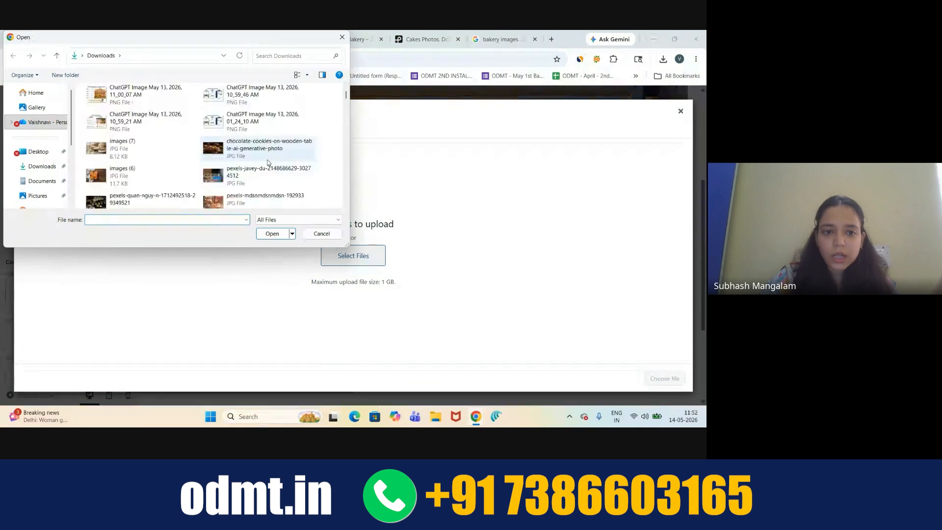
{"action": "right_click", "coordinate": [268, 163]}
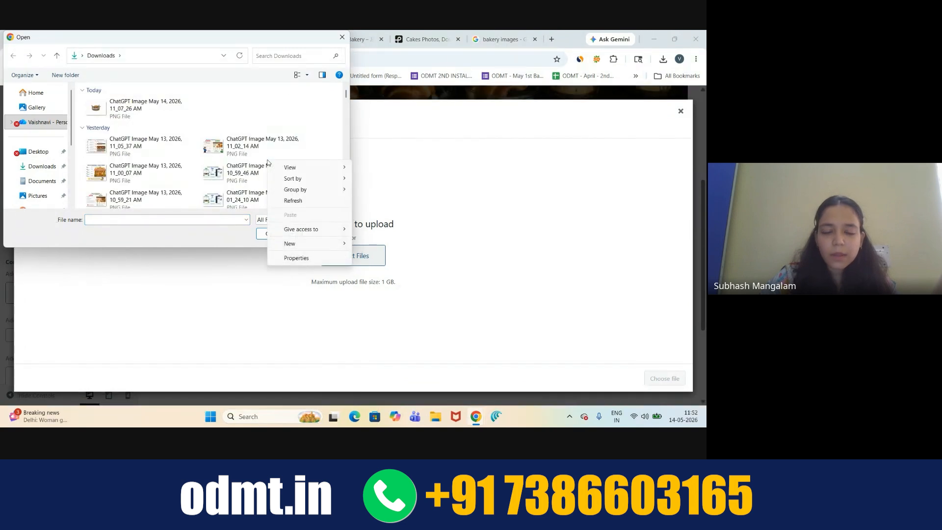
{"action": "left_click", "coordinate": [262, 114]}
{"action": "scroll", "coordinate": [262, 111], "scroll_direction": "down", "scroll_amount": 5}
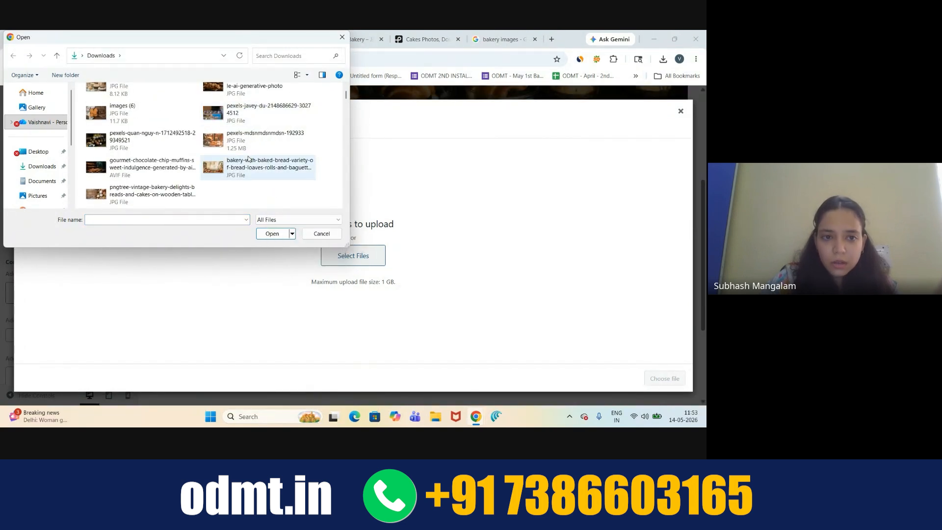
{"action": "scroll", "coordinate": [249, 159], "scroll_direction": "up", "scroll_amount": 2}
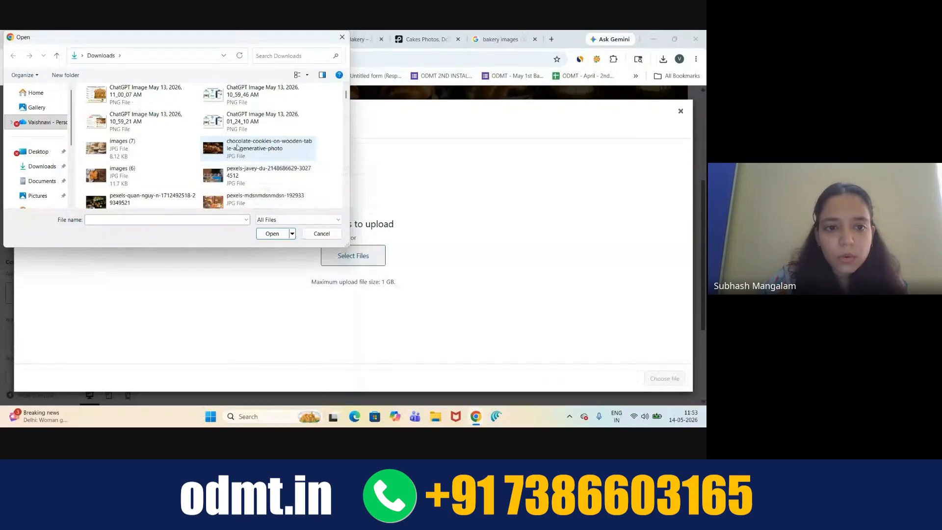
{"action": "left_click", "coordinate": [238, 150]}
{"action": "double_click", "coordinate": [237, 147]}
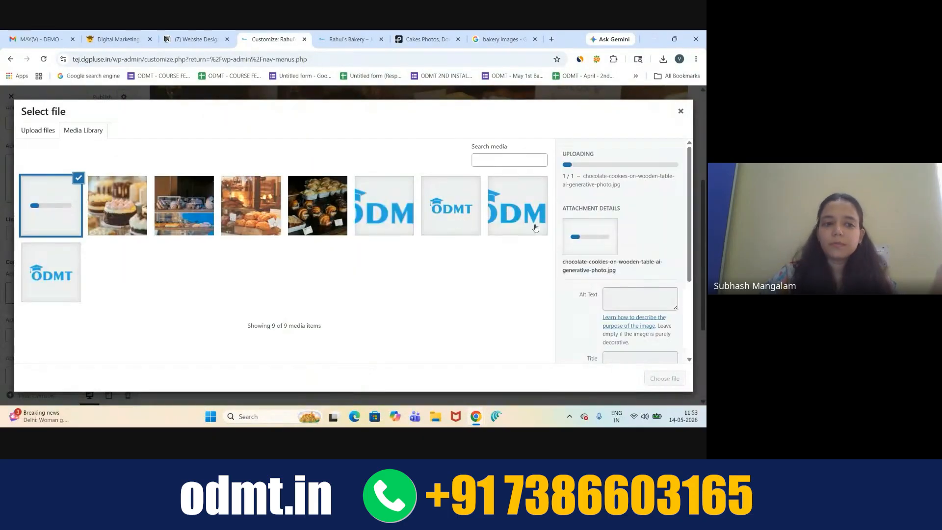
{"action": "left_click", "coordinate": [668, 381]}
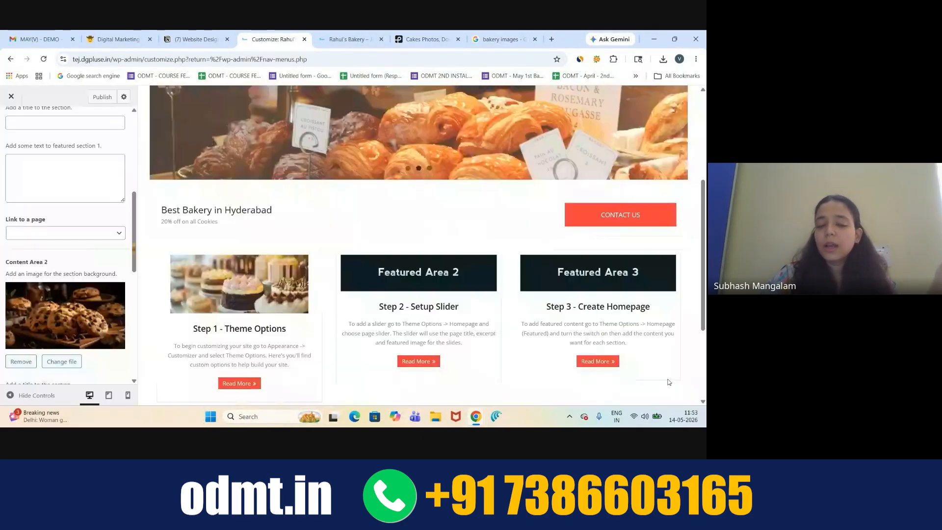
{"action": "scroll", "coordinate": [71, 298], "scroll_direction": "down", "scroll_amount": 5}
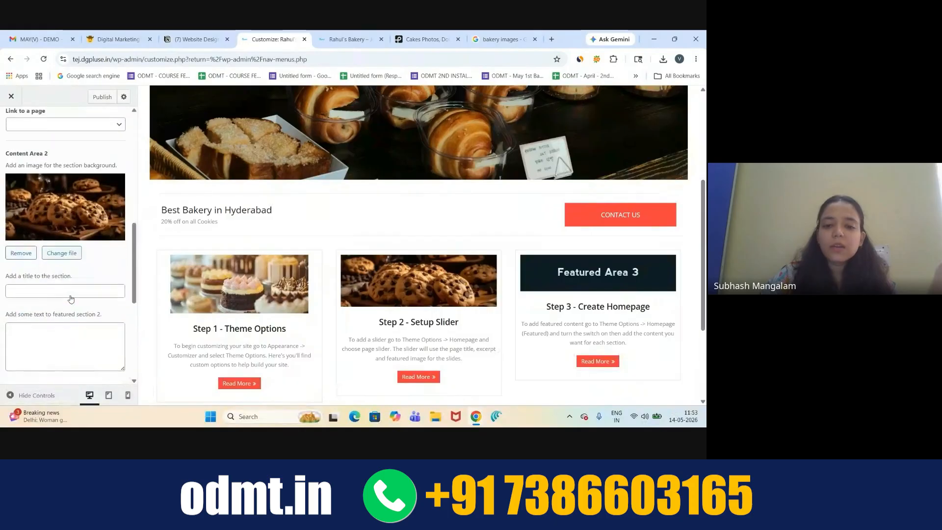
{"action": "scroll", "coordinate": [70, 299], "scroll_direction": "down", "scroll_amount": 1}
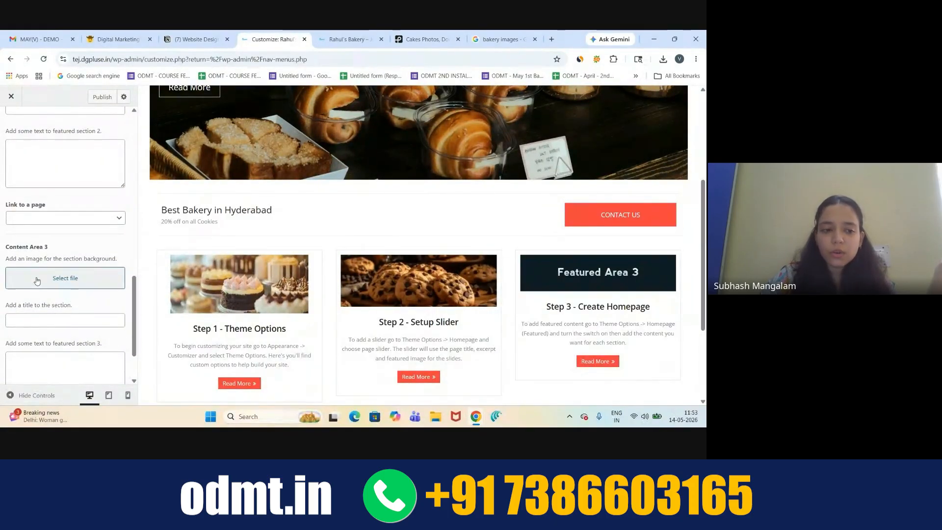
- Upload the pngtree vintage bakery breads-and-cakes photo as Content Area 3's background
{"action": "left_click", "coordinate": [37, 280]}
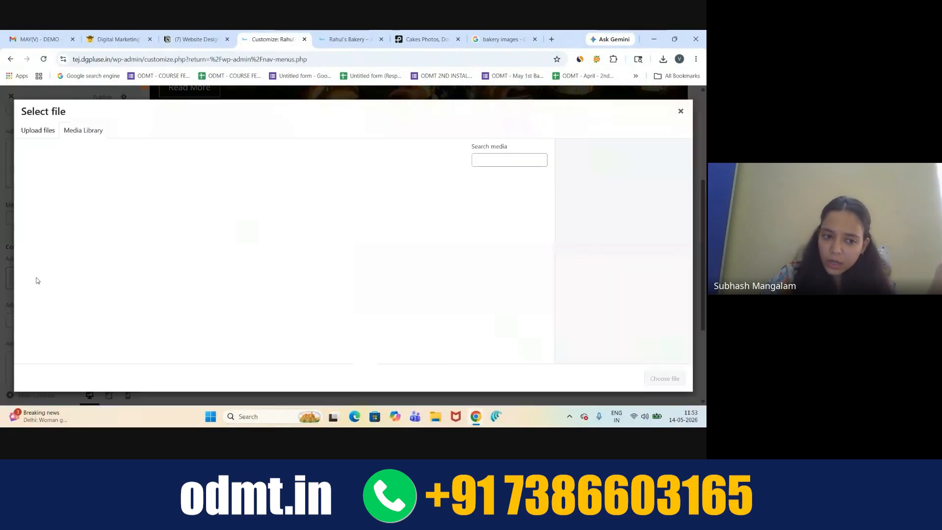
{"action": "left_click", "coordinate": [38, 129]}
{"action": "left_click", "coordinate": [368, 256]}
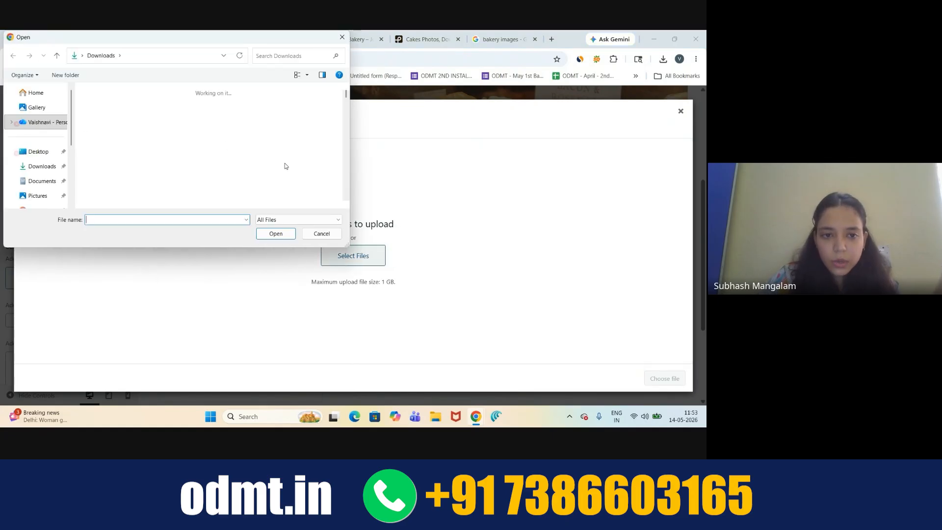
{"action": "scroll", "coordinate": [265, 167], "scroll_direction": "down", "scroll_amount": 1}
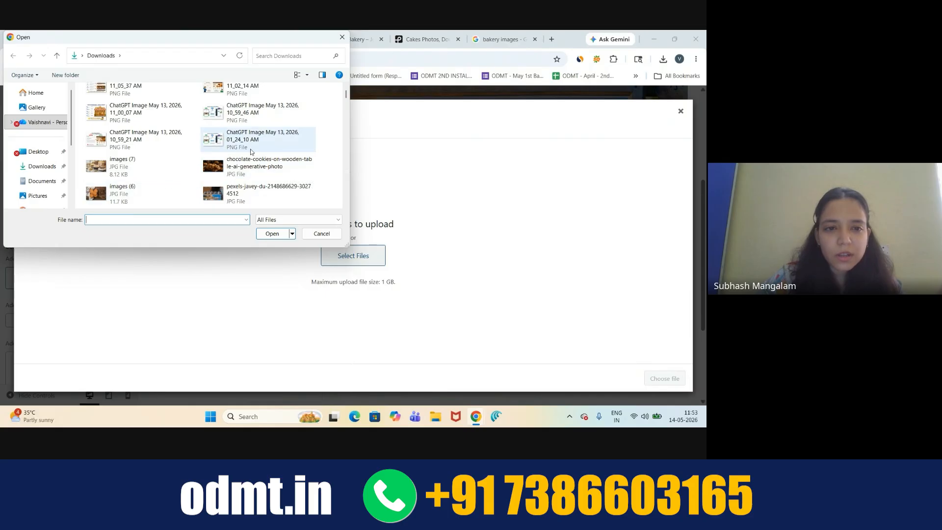
{"action": "scroll", "coordinate": [251, 152], "scroll_direction": "down", "scroll_amount": 3}
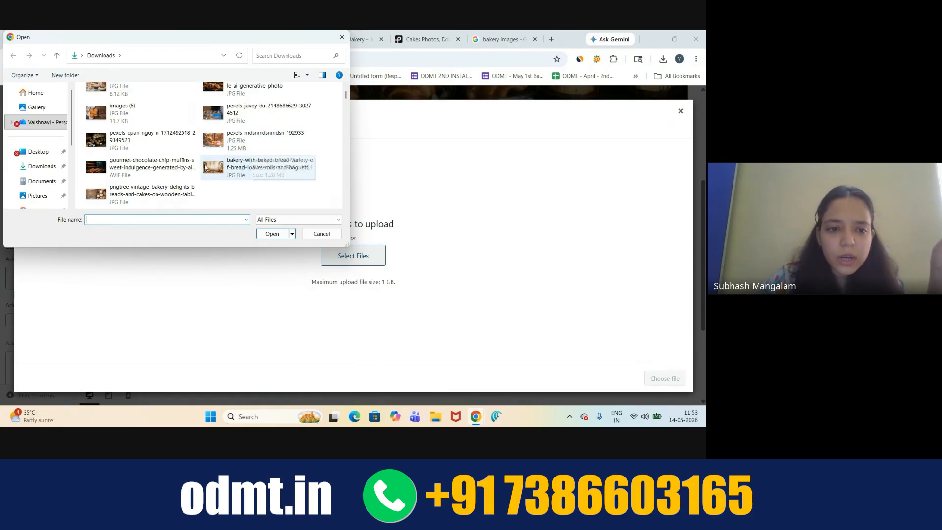
{"action": "double_click", "coordinate": [126, 197]}
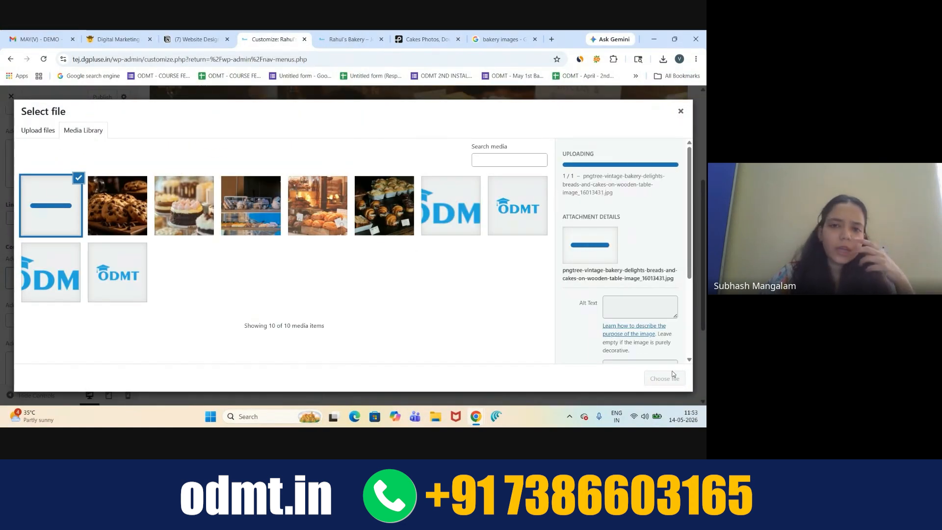
{"action": "left_click", "coordinate": [665, 378]}
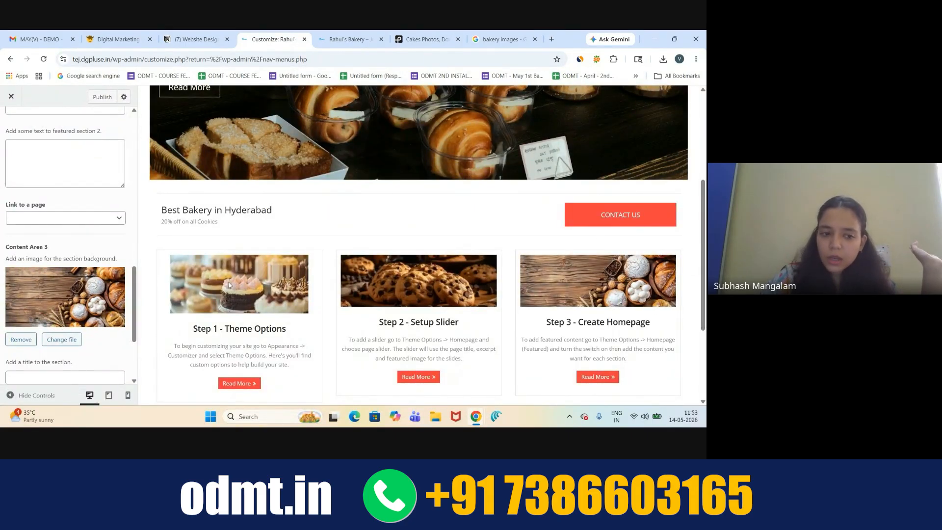
{"action": "scroll", "coordinate": [56, 233], "scroll_direction": "up", "scroll_amount": 4}
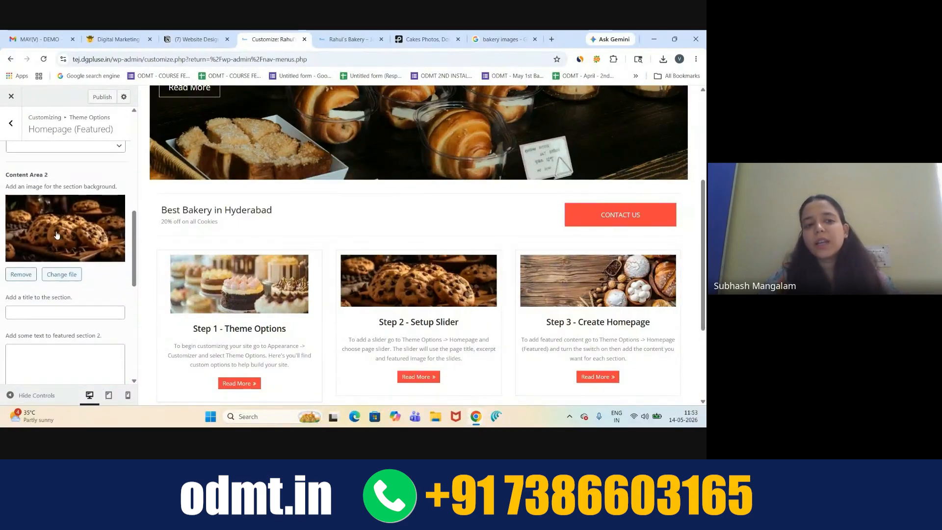
{"action": "scroll", "coordinate": [57, 235], "scroll_direction": "up", "scroll_amount": 5}
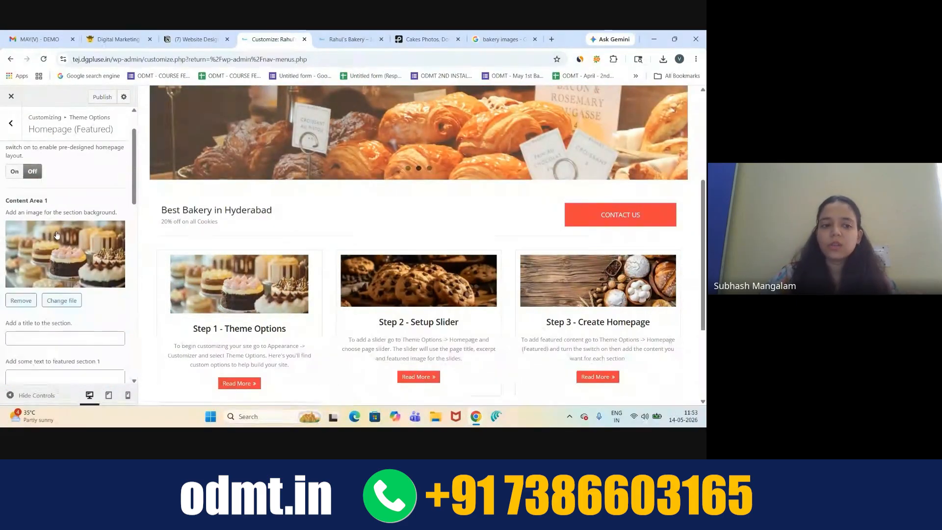
{"action": "scroll", "coordinate": [56, 235], "scroll_direction": "down", "scroll_amount": 2}
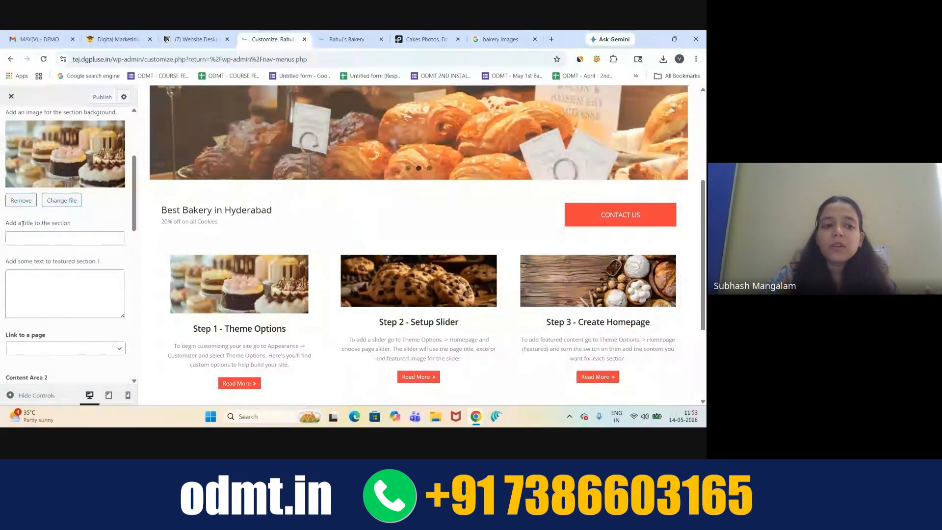
{"action": "left_click_drag", "start_coordinate": [23, 224], "coordinate": [36, 226]}
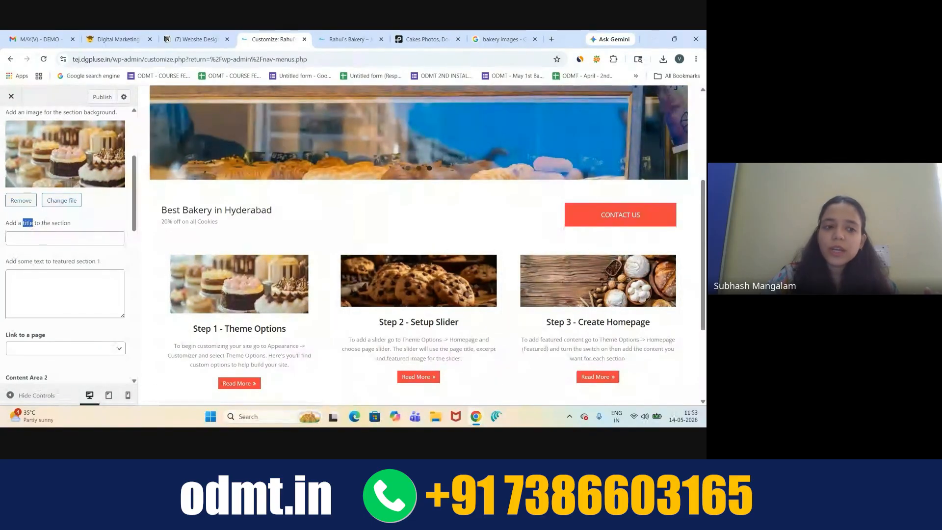
{"action": "left_click", "coordinate": [49, 237]}
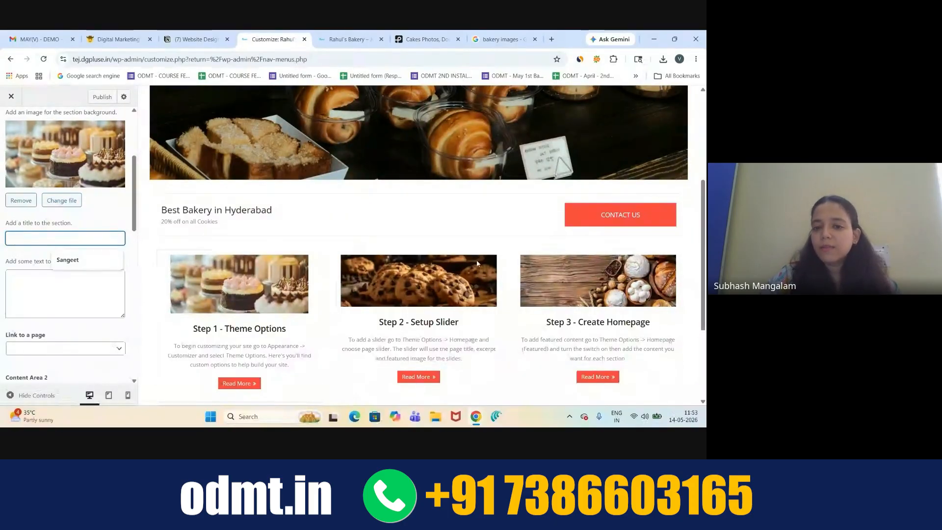
{"action": "left_click", "coordinate": [427, 224]}
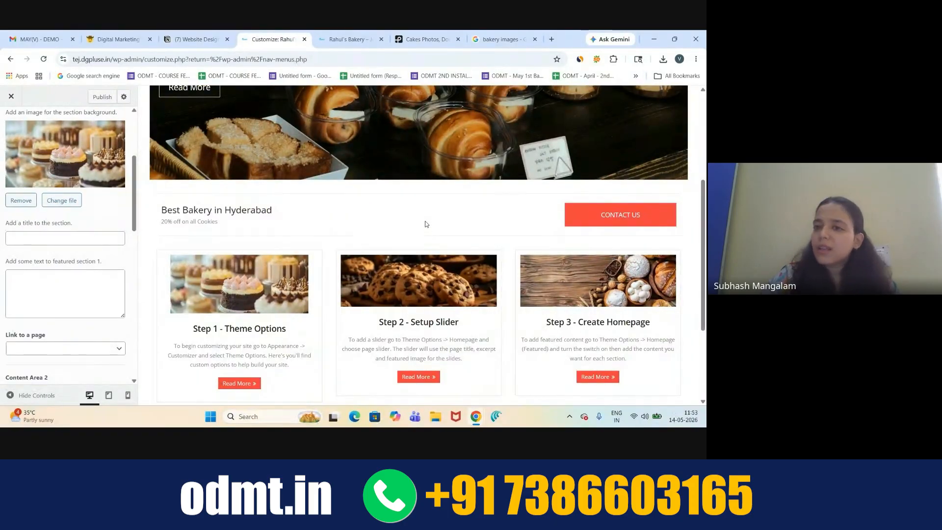
{"action": "scroll", "coordinate": [576, 119], "scroll_direction": "up", "scroll_amount": 5}
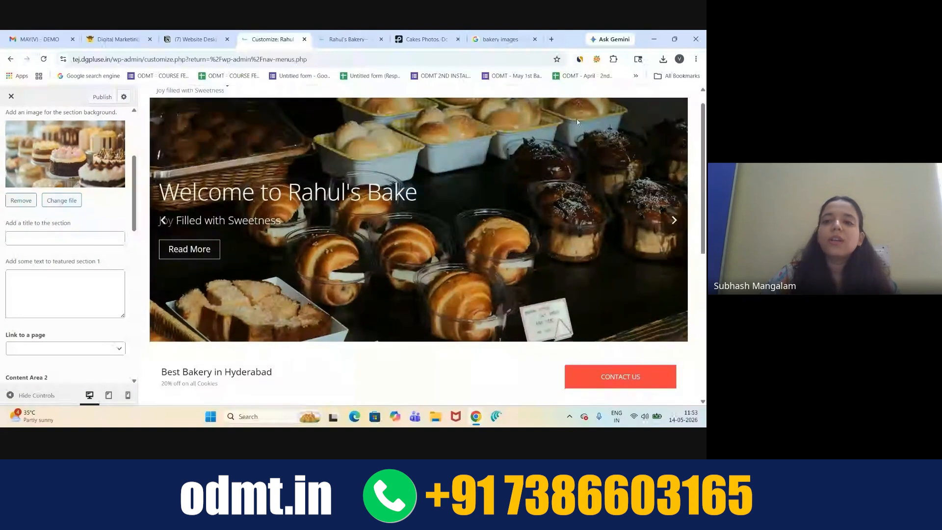
{"action": "mouse_move", "coordinate": [585, 106]}
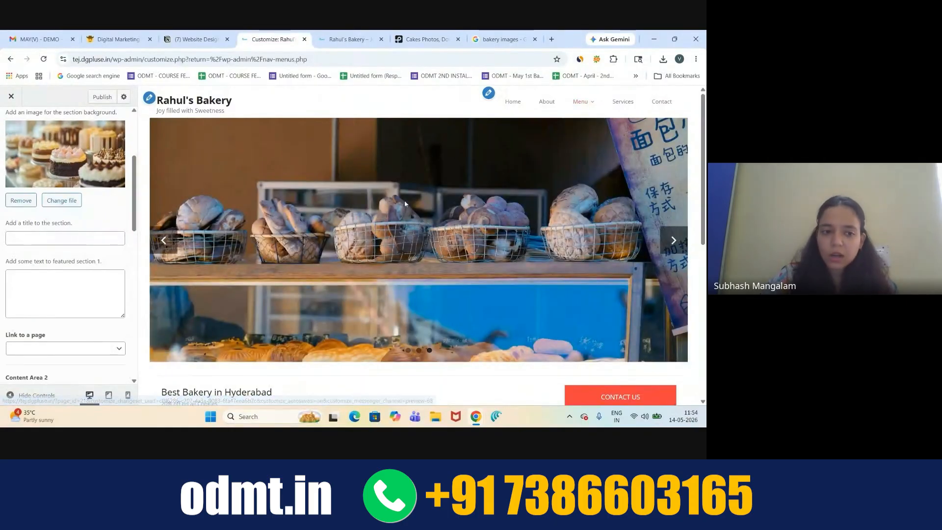
{"action": "scroll", "coordinate": [239, 263], "scroll_direction": "down", "scroll_amount": 4}
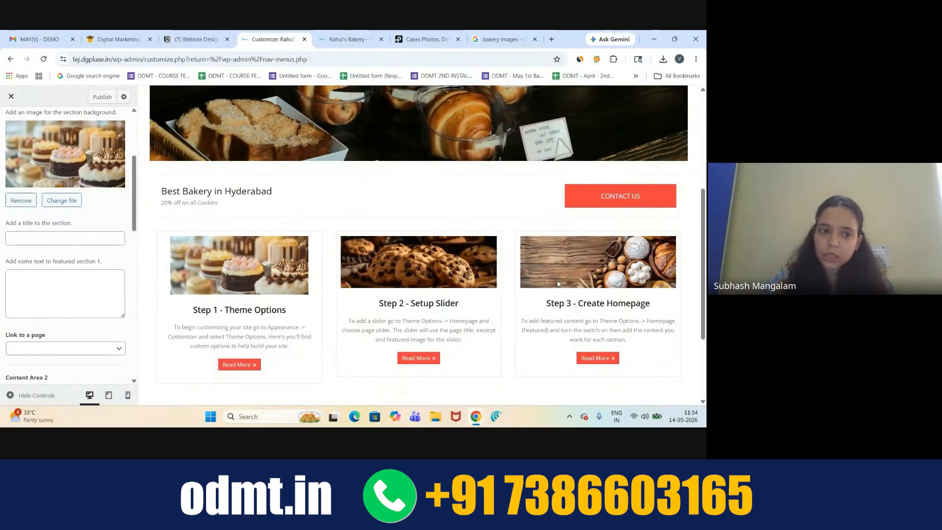
- Title Content Areas 1–3 Cakes, Cookies and Bread, trimming 'Breads' to 'Bread'
{"action": "left_click", "coordinate": [72, 243]}
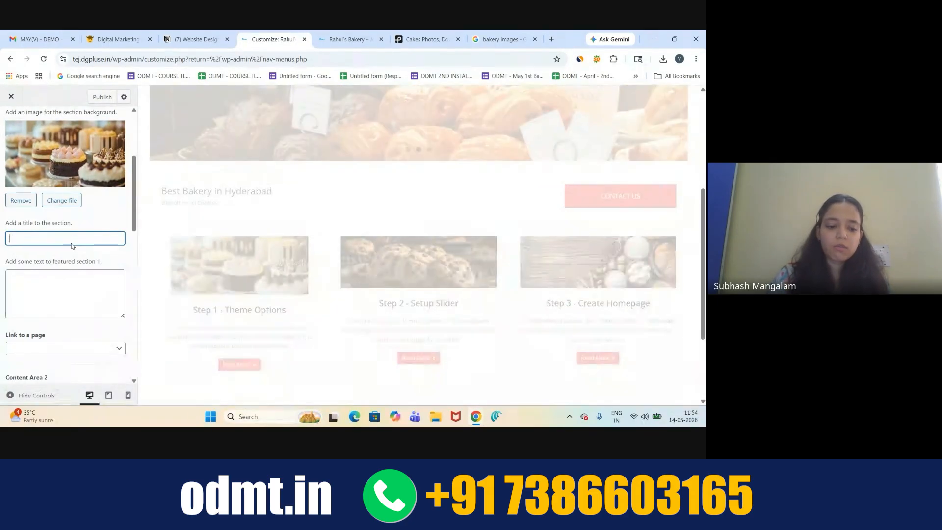
{"action": "type", "text": "Cakes"}
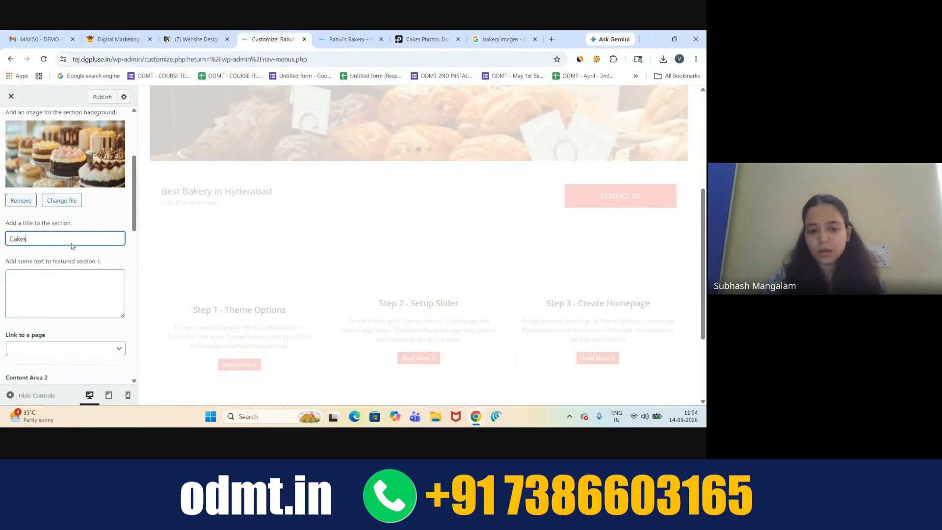
{"action": "scroll", "coordinate": [56, 278], "scroll_direction": "down", "scroll_amount": 5}
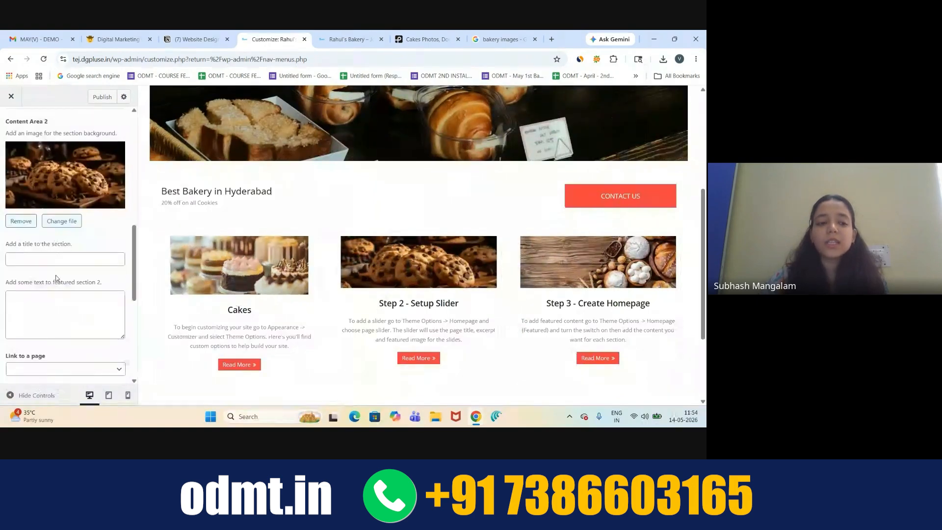
{"action": "left_click", "coordinate": [38, 259]}
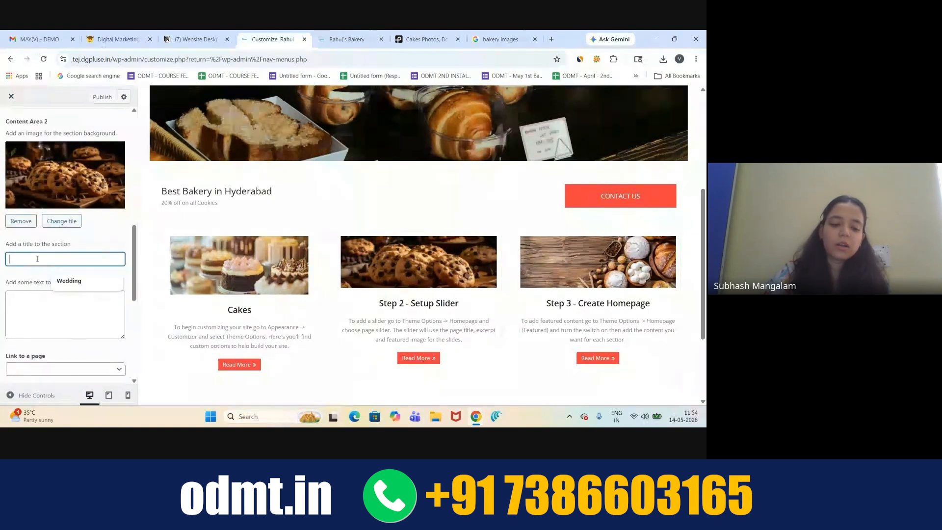
{"action": "type", "text": "Cookies"}
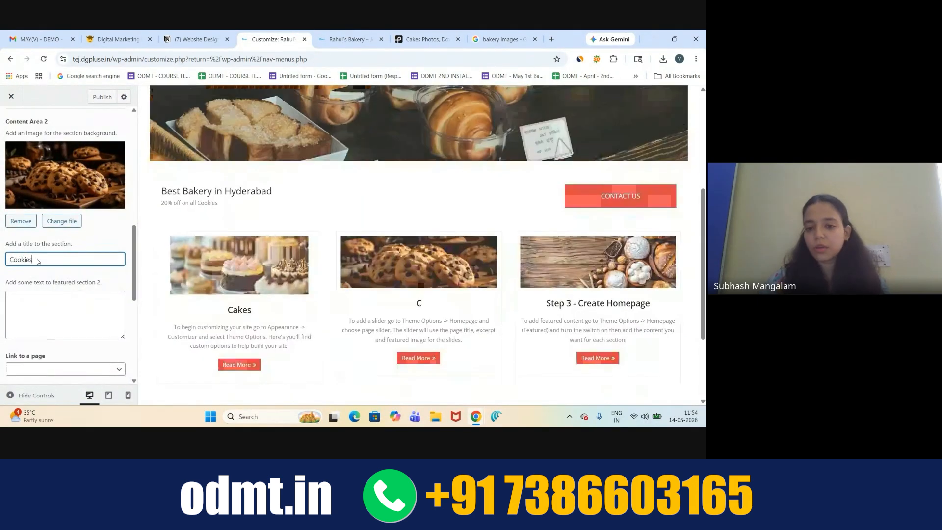
{"action": "scroll", "coordinate": [51, 326], "scroll_direction": "down", "scroll_amount": 4}
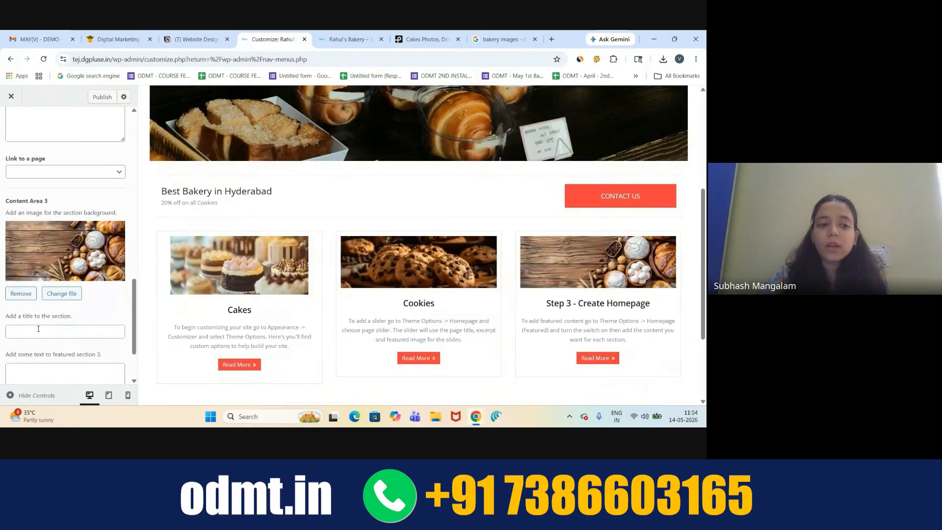
{"action": "left_click", "coordinate": [38, 330]}
{"action": "type", "text": "Breads"}
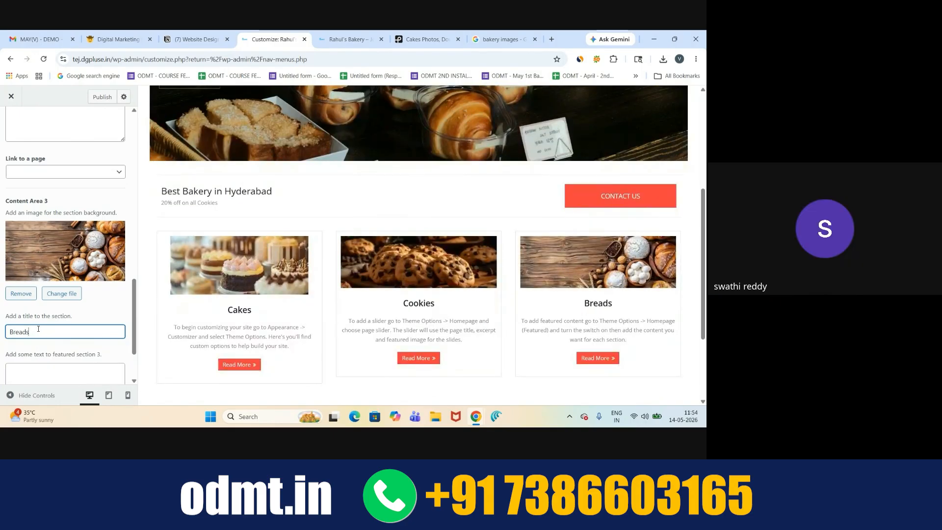
{"action": "key", "text": "BackSpace"}
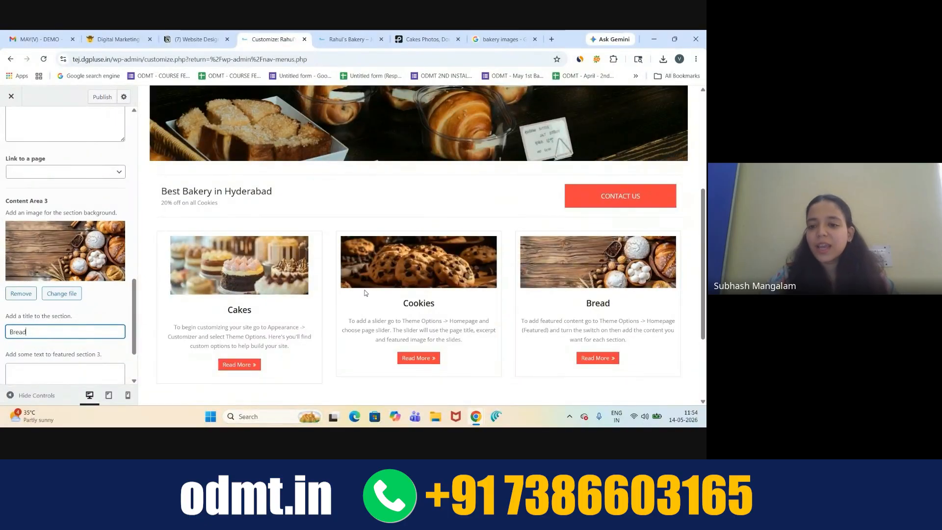
{"action": "scroll", "coordinate": [49, 277], "scroll_direction": "up", "scroll_amount": 6}
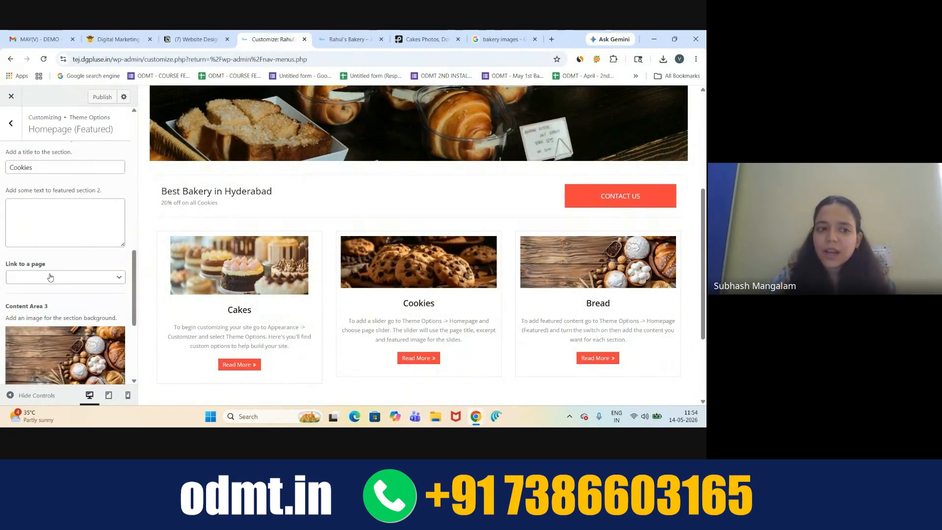
{"action": "scroll", "coordinate": [50, 277], "scroll_direction": "up", "scroll_amount": 3}
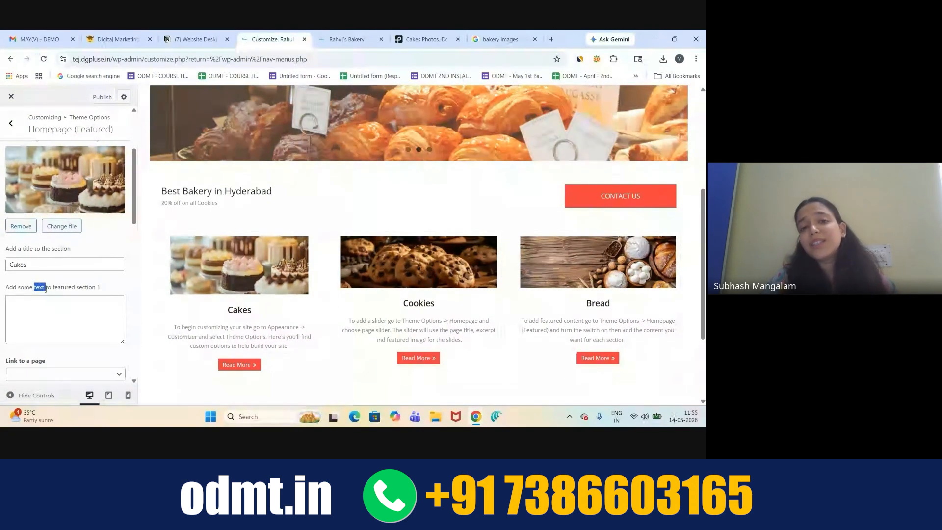
{"action": "left_click", "coordinate": [64, 310]}
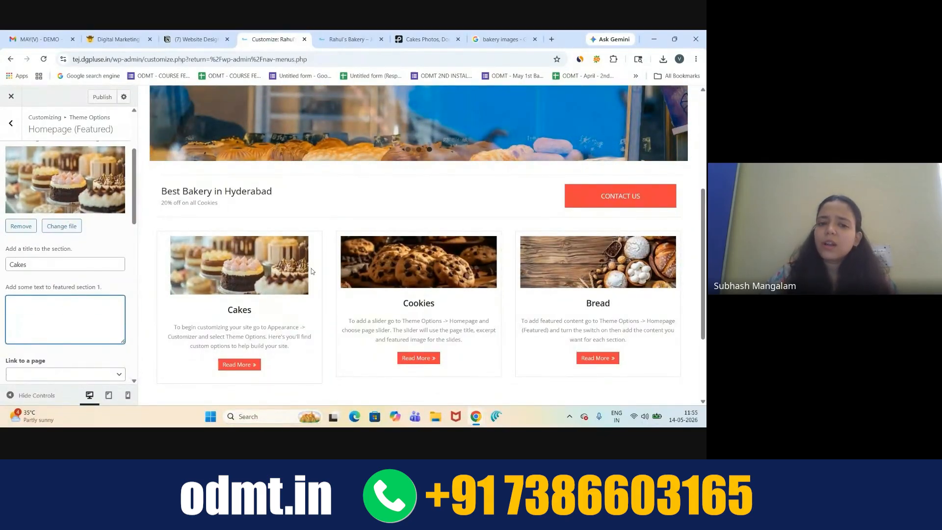
{"action": "scroll", "coordinate": [311, 271], "scroll_direction": "down", "scroll_amount": 1}
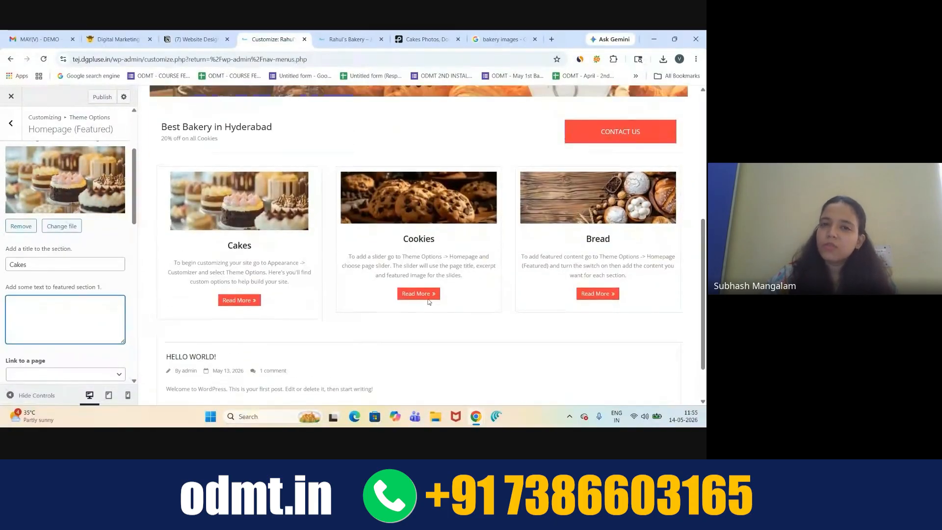
{"action": "scroll", "coordinate": [428, 301], "scroll_direction": "up", "scroll_amount": 1}
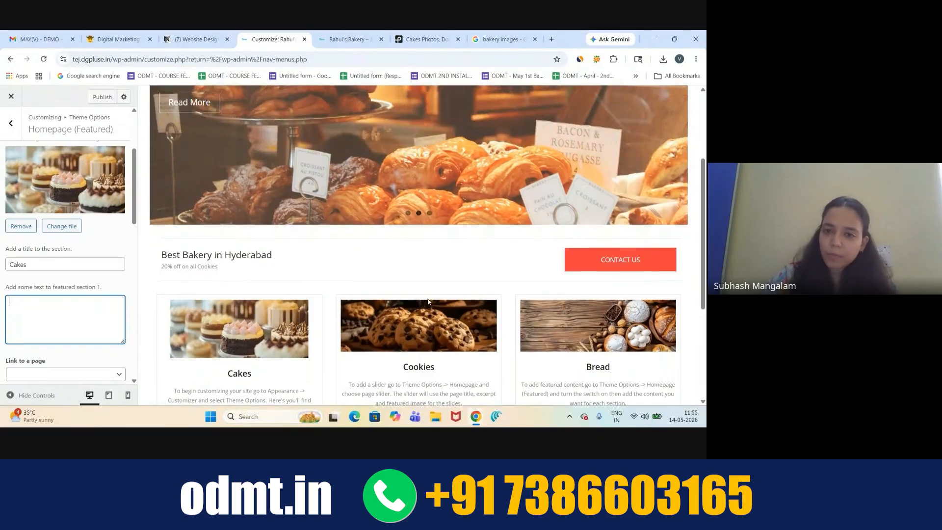
{"action": "scroll", "coordinate": [428, 302], "scroll_direction": "up", "scroll_amount": 2}
{"action": "mouse_move", "coordinate": [581, 101]}
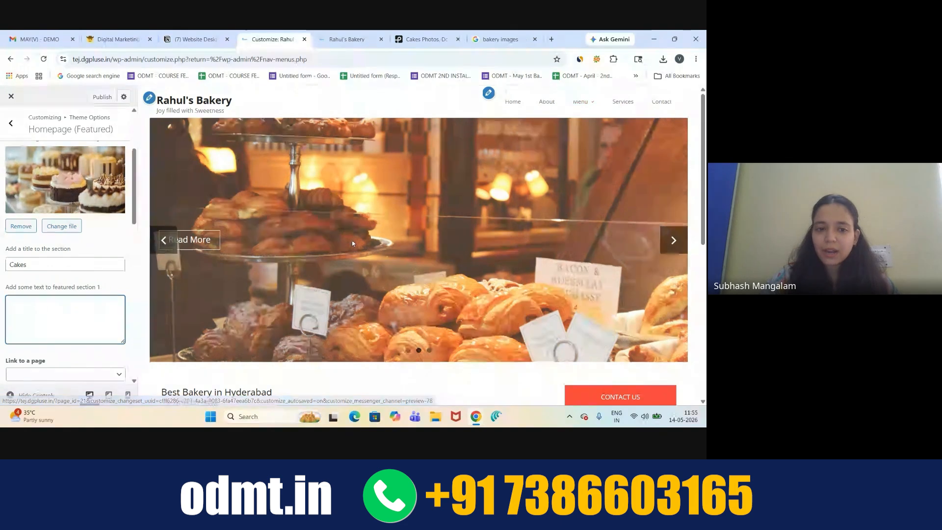
{"action": "scroll", "coordinate": [351, 242], "scroll_direction": "down", "scroll_amount": 3}
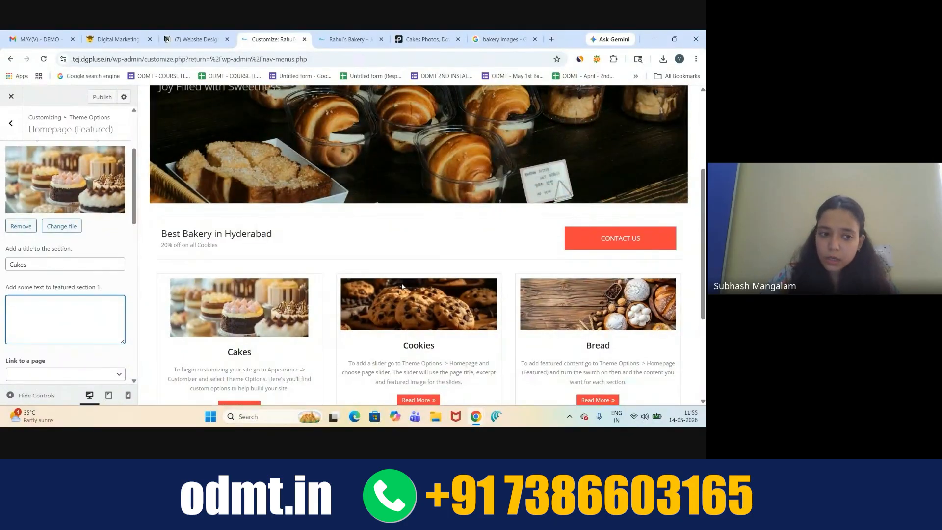
- Close the Cakes Photos and bakery images tabs and open chat.openai.com in a new tab
{"action": "left_click", "coordinate": [457, 39]}
{"action": "left_click", "coordinate": [458, 39]}
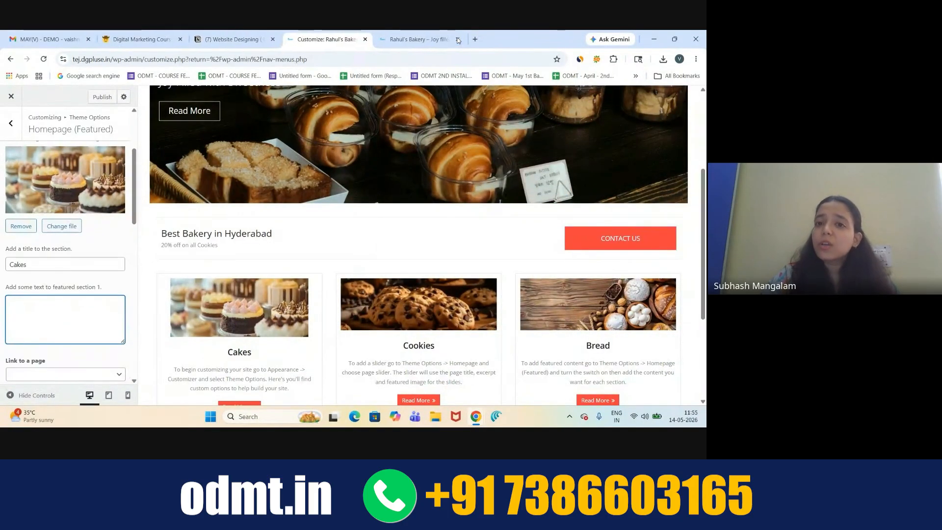
{"action": "left_click", "coordinate": [476, 40]}
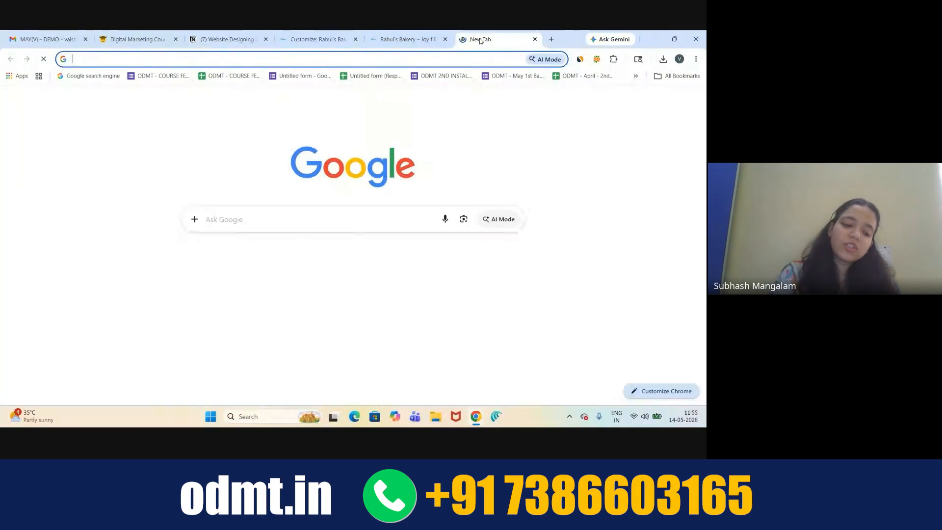
{"action": "type", "text": "chat"}
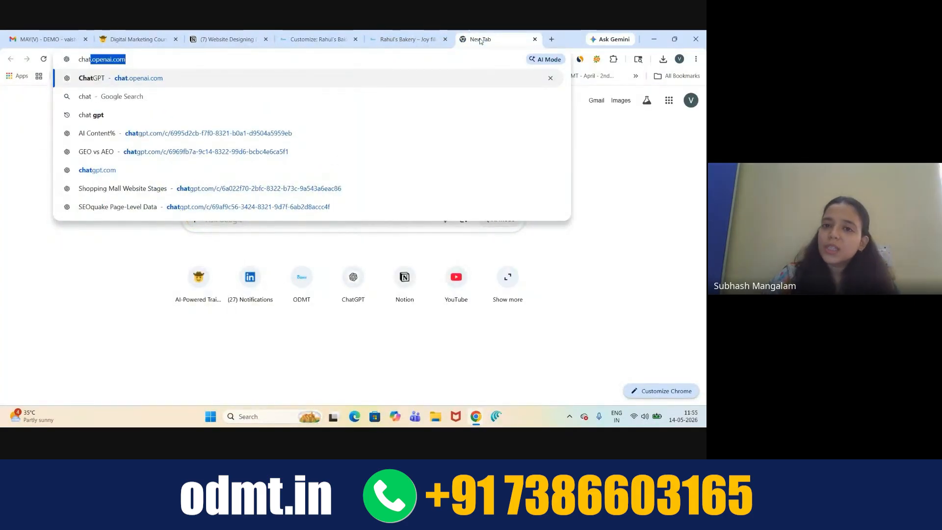
{"action": "key", "text": "Return"}
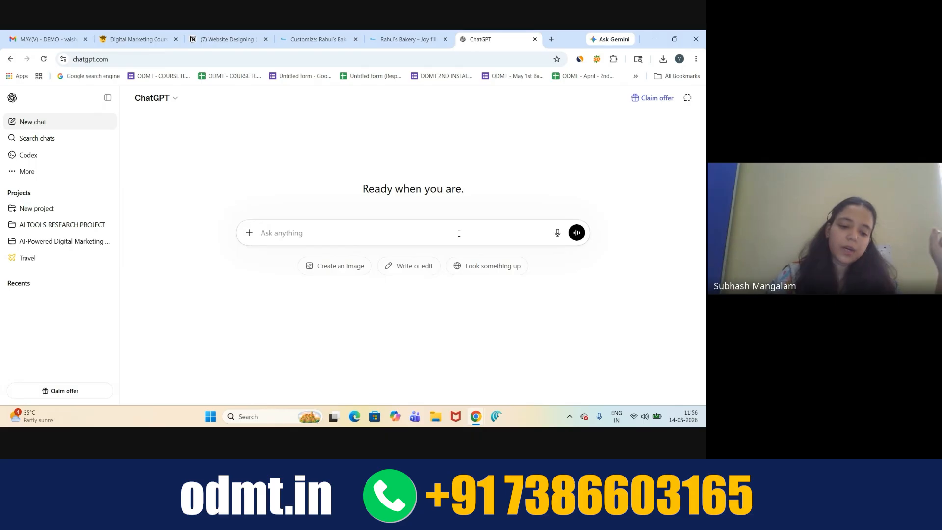
- Ask ChatGPT in a new chat: "give me content on cakes, cookies and bread"
{"action": "type", "text": "g"}
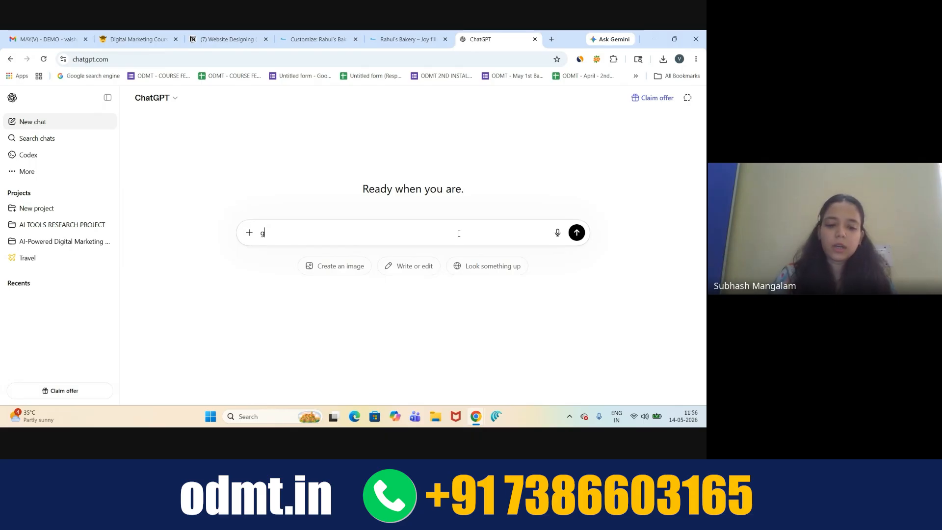
{"action": "type", "text": "ive me co"}
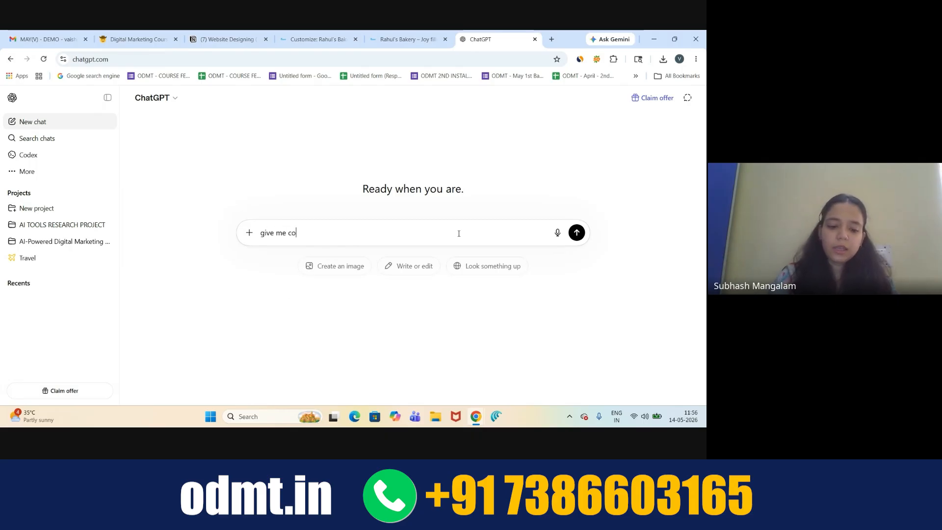
{"action": "type", "text": "ntent on cakes, cookies and bread"}
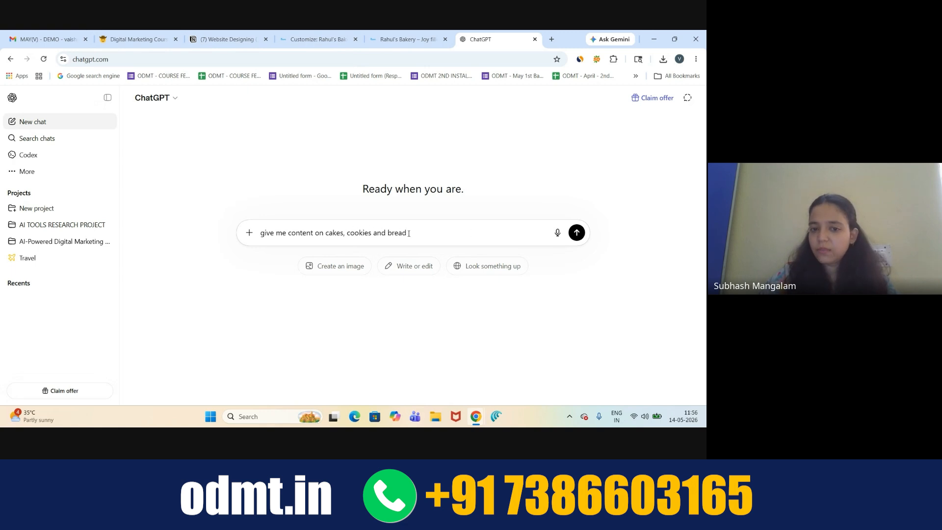
{"action": "key", "text": "Return"}
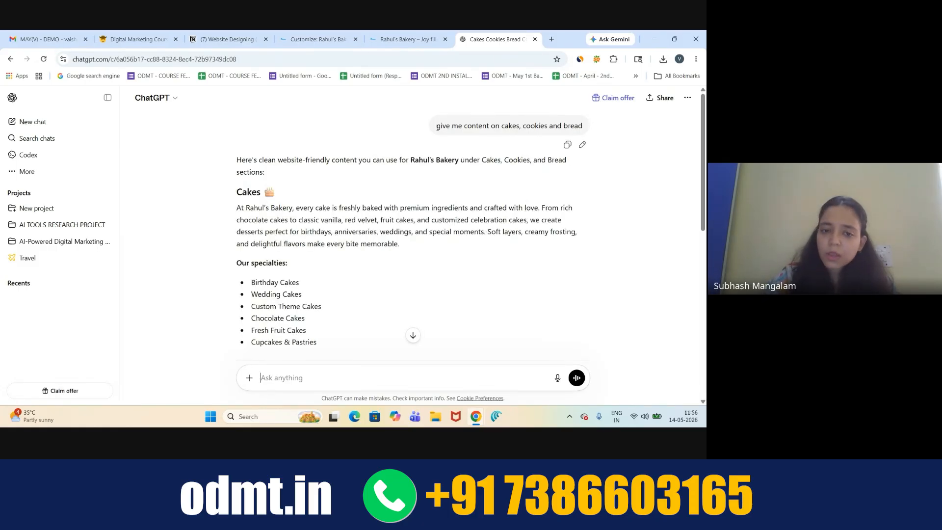
- Review the Cakes, Cookies and Bread reply to its end, then start voice dictation in the message box
{"action": "scroll", "coordinate": [389, 197], "scroll_direction": "down", "scroll_amount": 3}
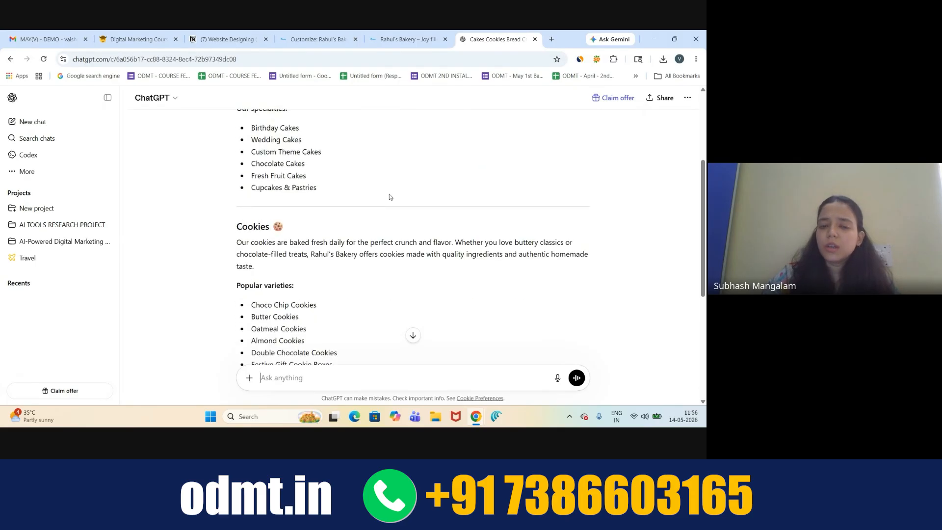
{"action": "scroll", "coordinate": [390, 196], "scroll_direction": "up", "scroll_amount": 3}
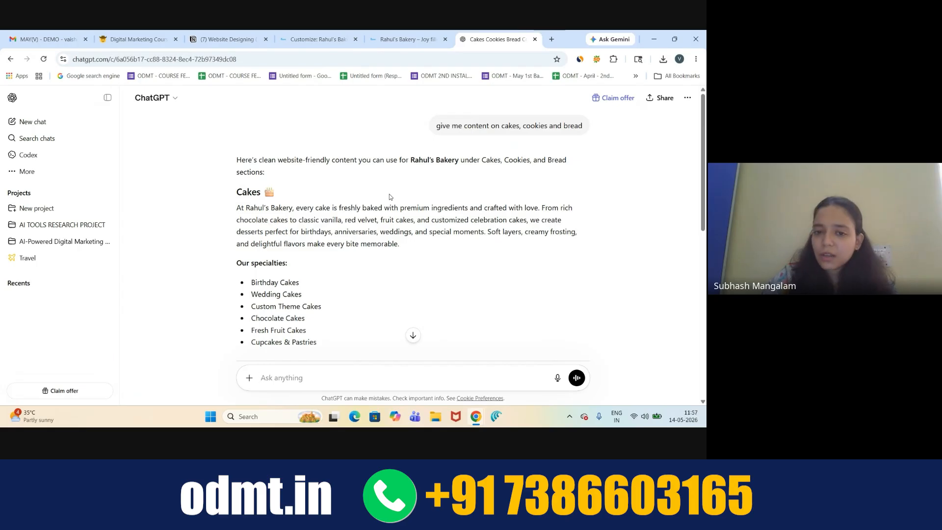
{"action": "scroll", "coordinate": [390, 196], "scroll_direction": "down", "scroll_amount": 2}
{"action": "scroll", "coordinate": [390, 193], "scroll_direction": "down", "scroll_amount": 6}
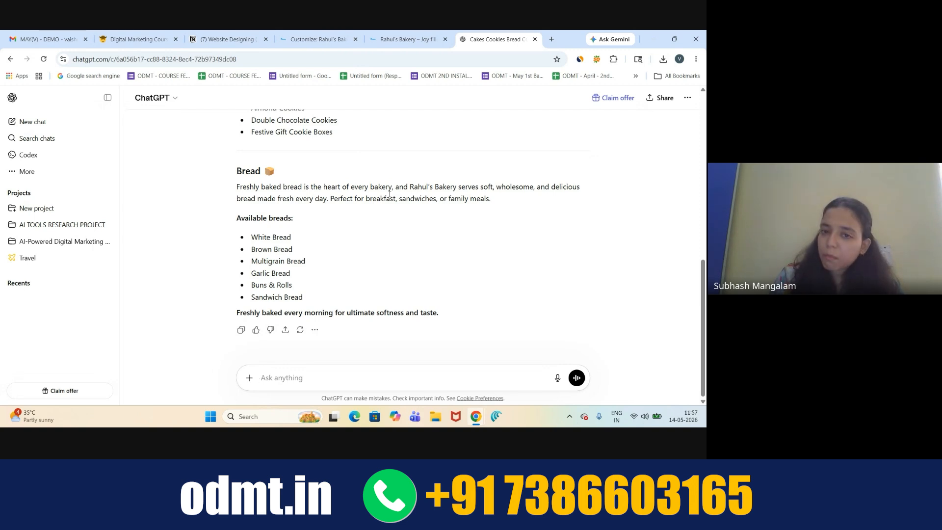
{"action": "scroll", "coordinate": [432, 133], "scroll_direction": "up", "scroll_amount": 15}
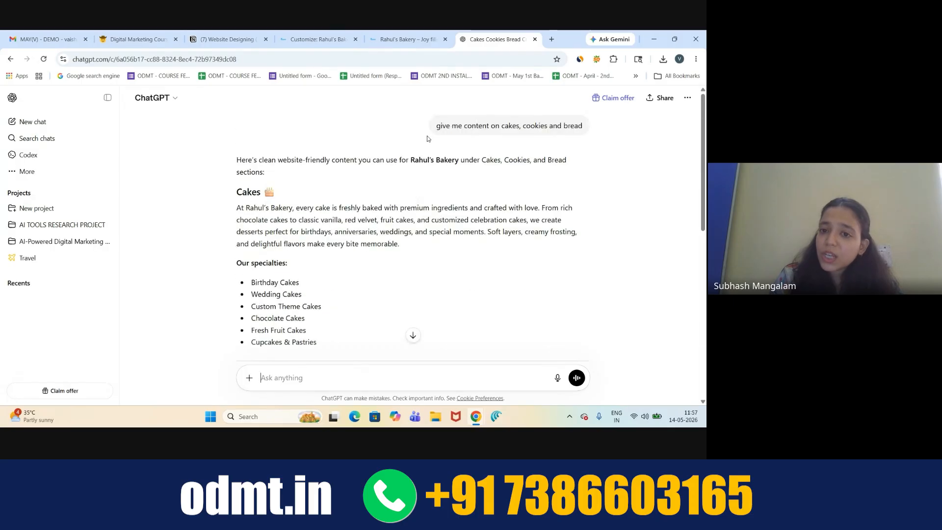
{"action": "left_click_drag", "start_coordinate": [432, 128], "coordinate": [617, 130]}
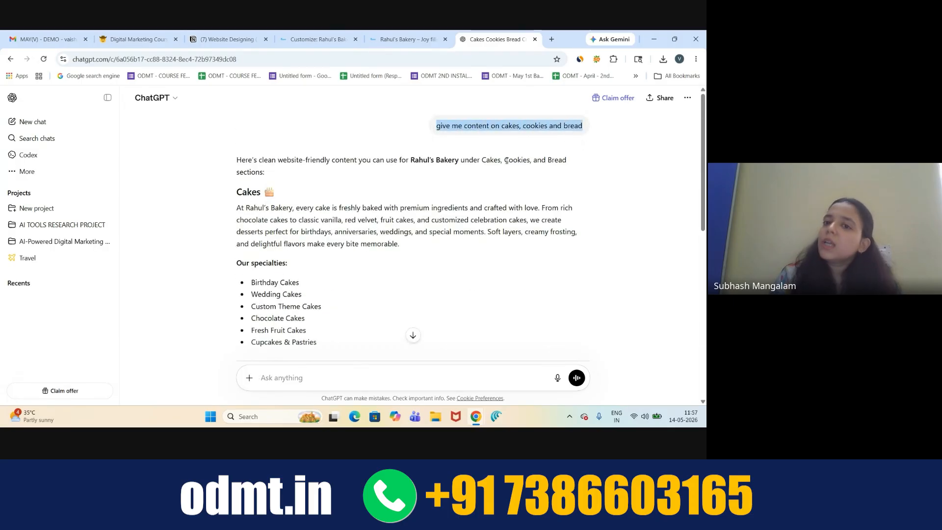
{"action": "left_click", "coordinate": [412, 221]}
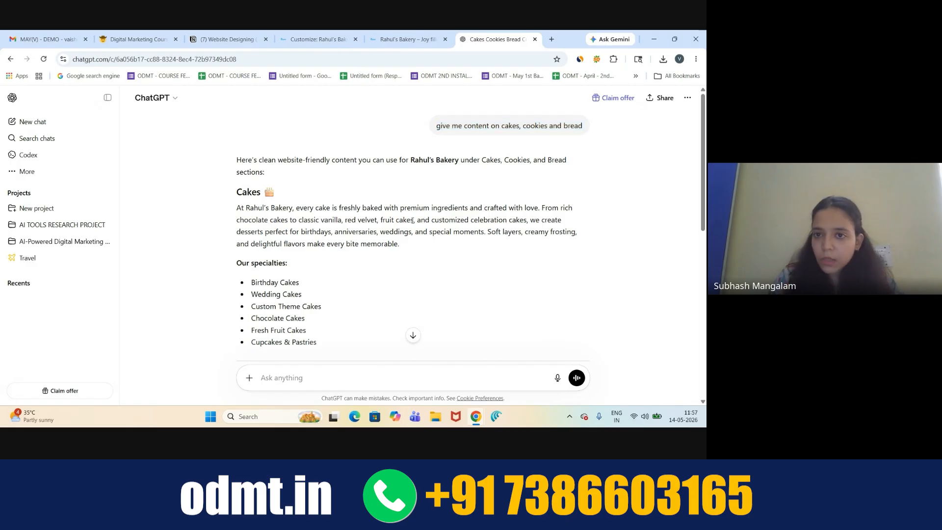
{"action": "left_click", "coordinate": [413, 335]}
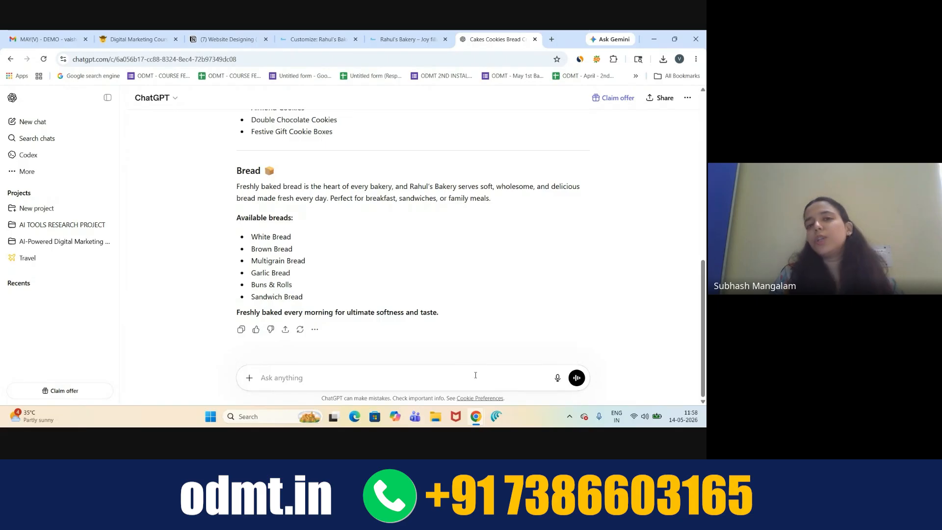
{"action": "left_click", "coordinate": [557, 379]}
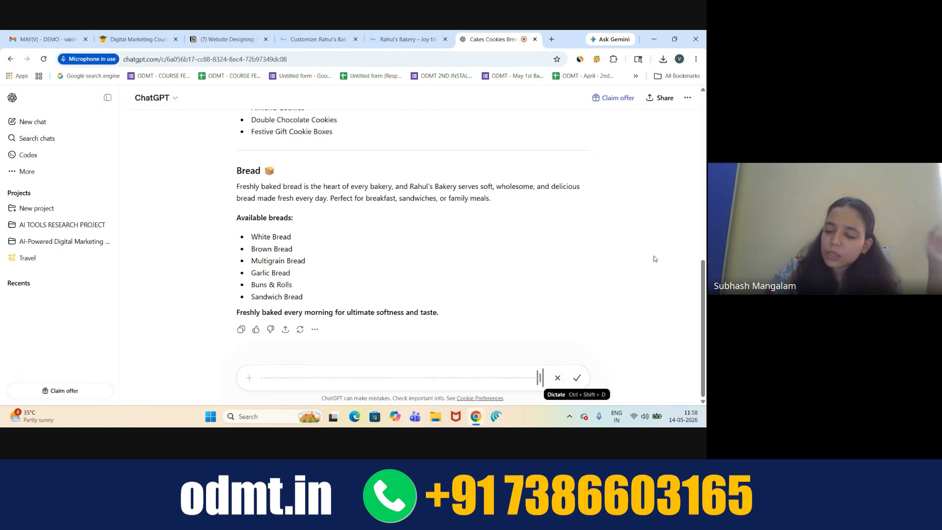
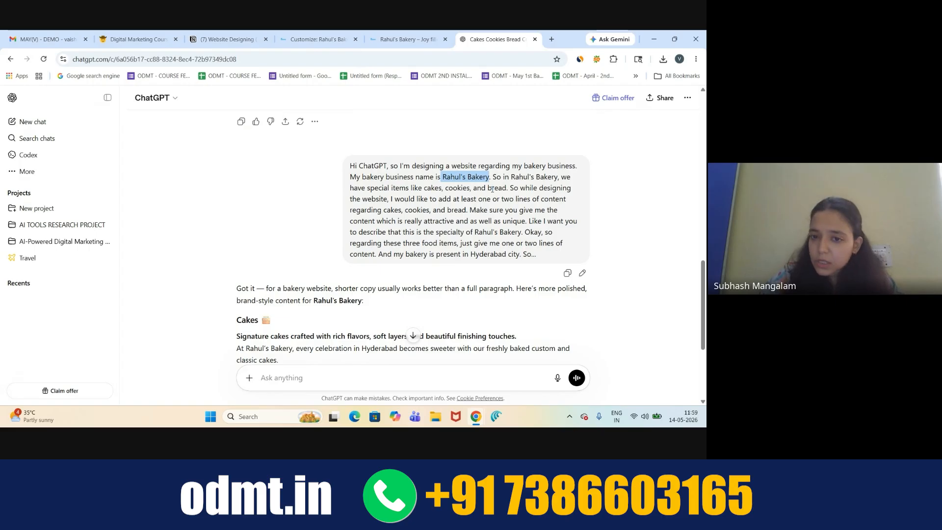
- Highlight the 'one or two lines' request and the Hyderabad mention in the sent prompt
{"action": "left_click_drag", "start_coordinate": [442, 202], "coordinate": [578, 205]}
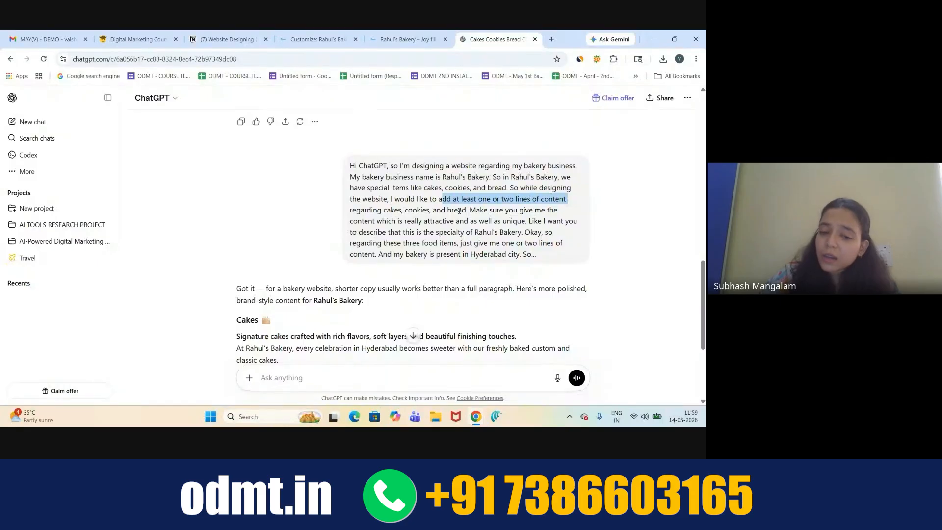
{"action": "scroll", "coordinate": [425, 222], "scroll_direction": "down", "scroll_amount": 1}
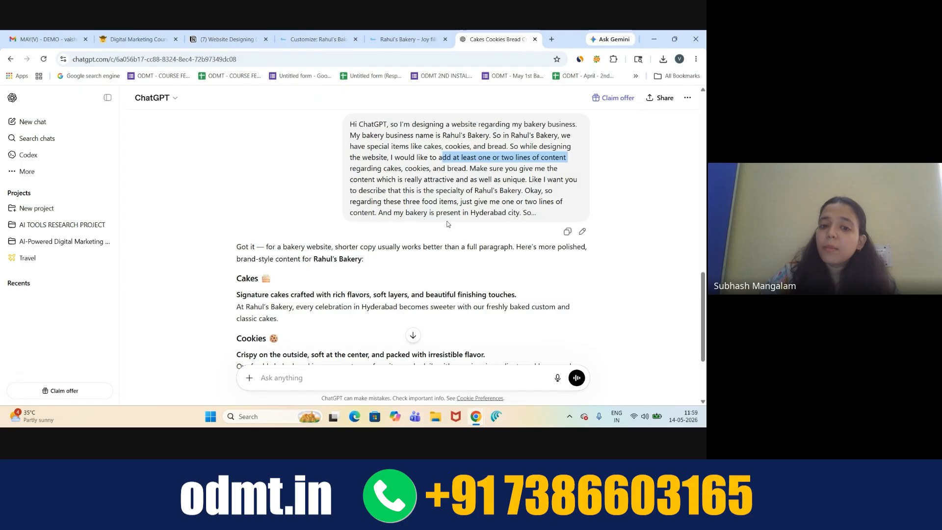
{"action": "left_click_drag", "start_coordinate": [470, 213], "coordinate": [541, 213]}
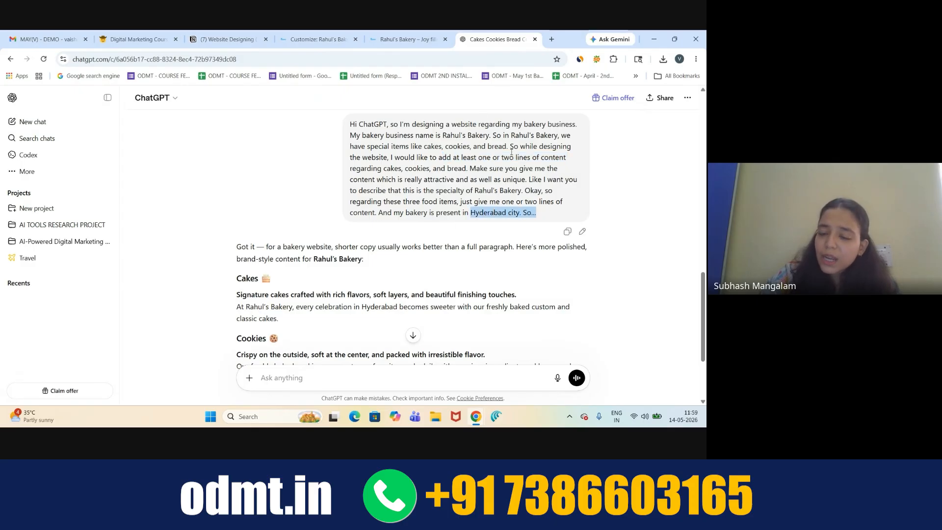
{"action": "left_click", "coordinate": [618, 176]}
- Review the short Cakes, Cookies and Bread reply and select the Cakes description
{"action": "scroll", "coordinate": [619, 175], "scroll_direction": "down", "scroll_amount": 3}
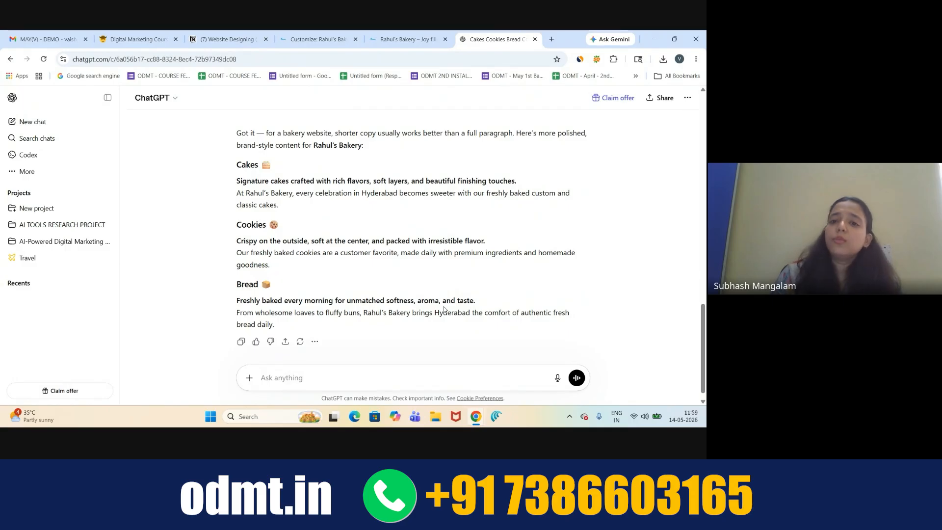
{"action": "scroll", "coordinate": [444, 309], "scroll_direction": "up", "scroll_amount": 10}
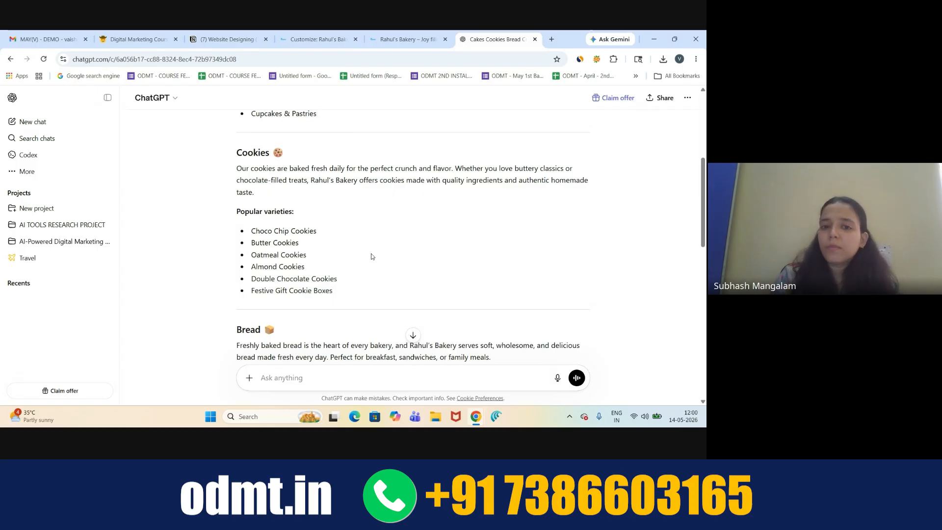
{"action": "scroll", "coordinate": [371, 256], "scroll_direction": "down", "scroll_amount": 12}
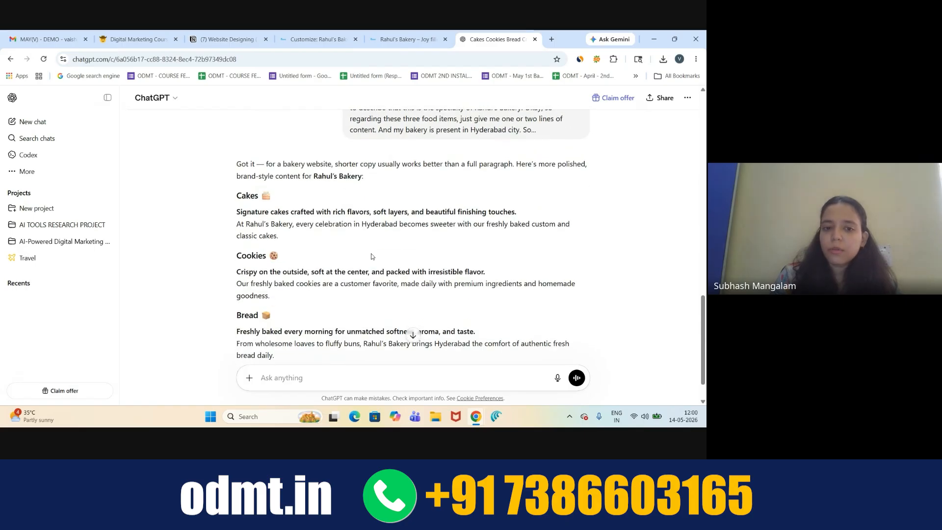
{"action": "scroll", "coordinate": [411, 240], "scroll_direction": "down", "scroll_amount": 1}
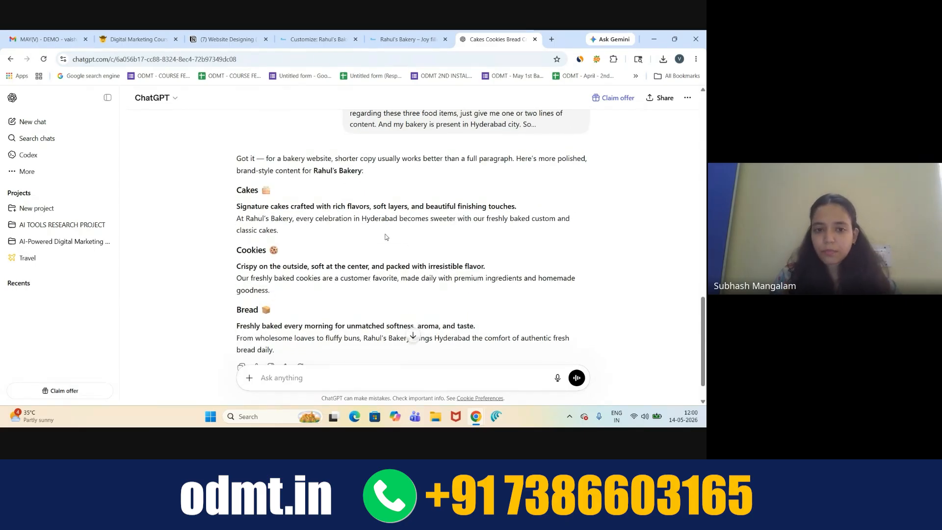
{"action": "left_click_drag", "start_coordinate": [238, 220], "coordinate": [265, 227]}
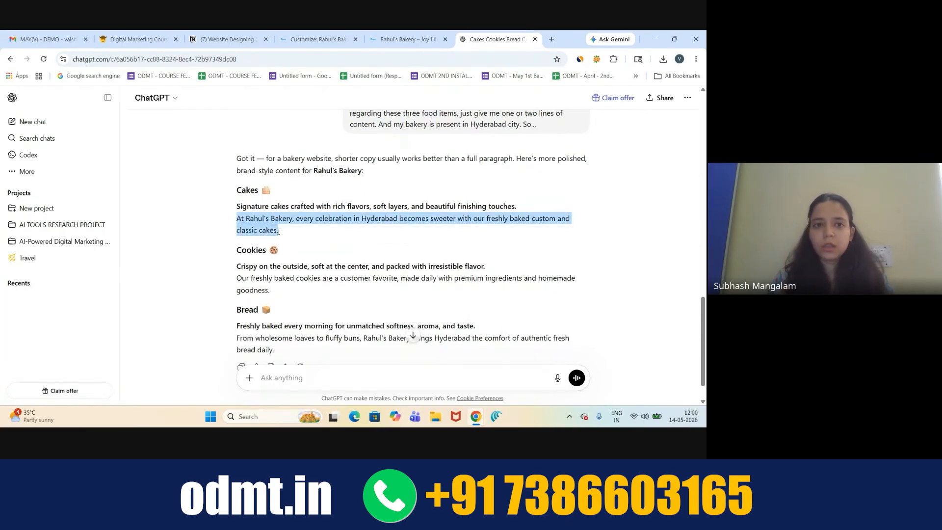
- Paste the copied Cakes description into the featured section 1 text box
{"action": "key", "text": "ctrl+c"}
{"action": "left_click", "coordinate": [317, 39]}
{"action": "left_click", "coordinate": [35, 320]}
{"action": "key", "text": "ctrl+v"}
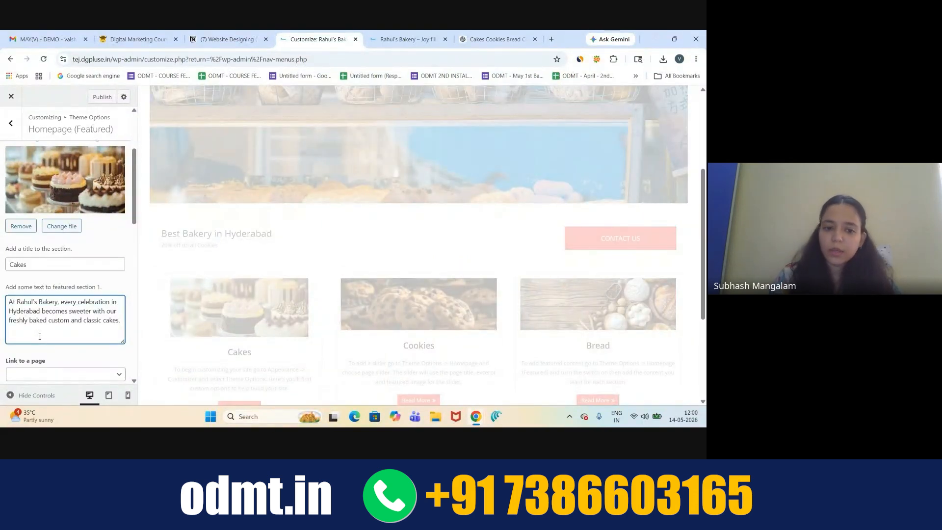
{"action": "scroll", "coordinate": [203, 317], "scroll_direction": "down", "scroll_amount": 2}
{"action": "scroll", "coordinate": [90, 326], "scroll_direction": "down", "scroll_amount": 3}
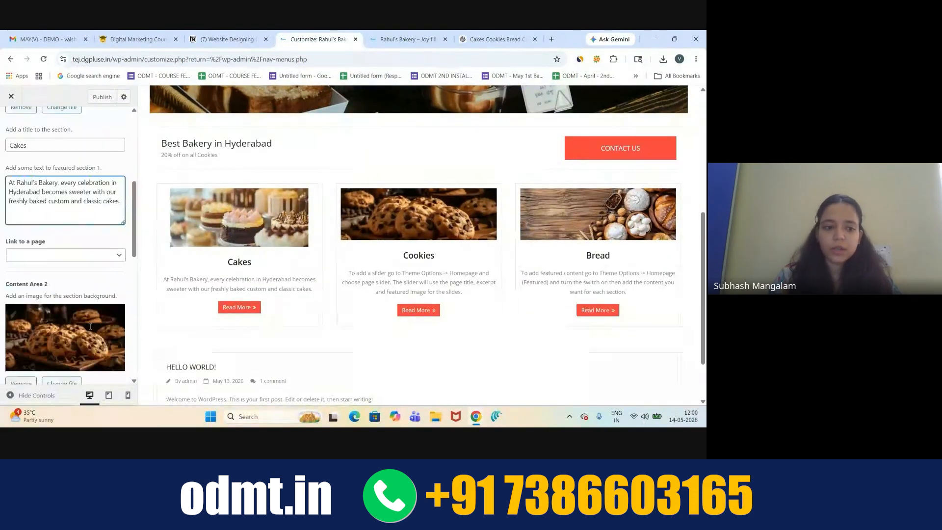
{"action": "scroll", "coordinate": [91, 327], "scroll_direction": "down", "scroll_amount": 2}
- Fill featured section 2 with the Cookies description from ChatGPT
{"action": "left_click", "coordinate": [36, 348]}
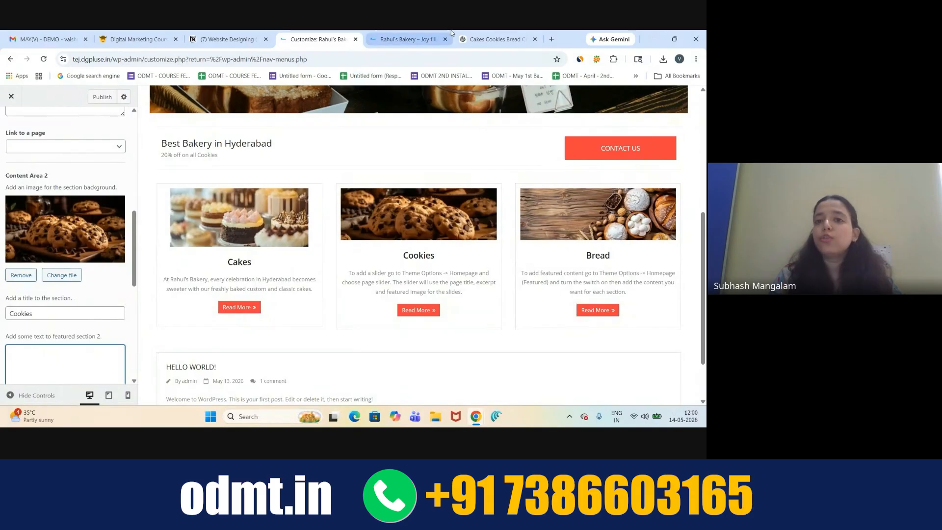
{"action": "left_click", "coordinate": [495, 39]}
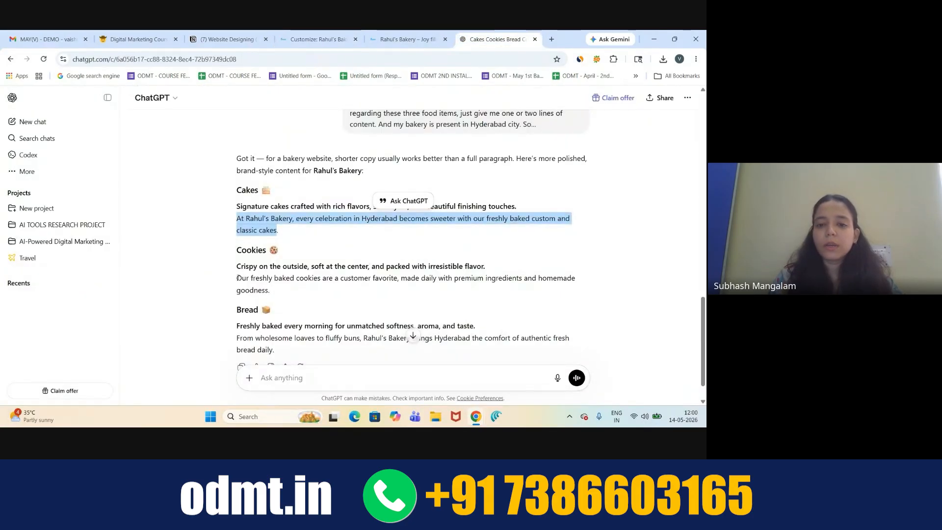
{"action": "left_click_drag", "start_coordinate": [238, 278], "coordinate": [276, 291]}
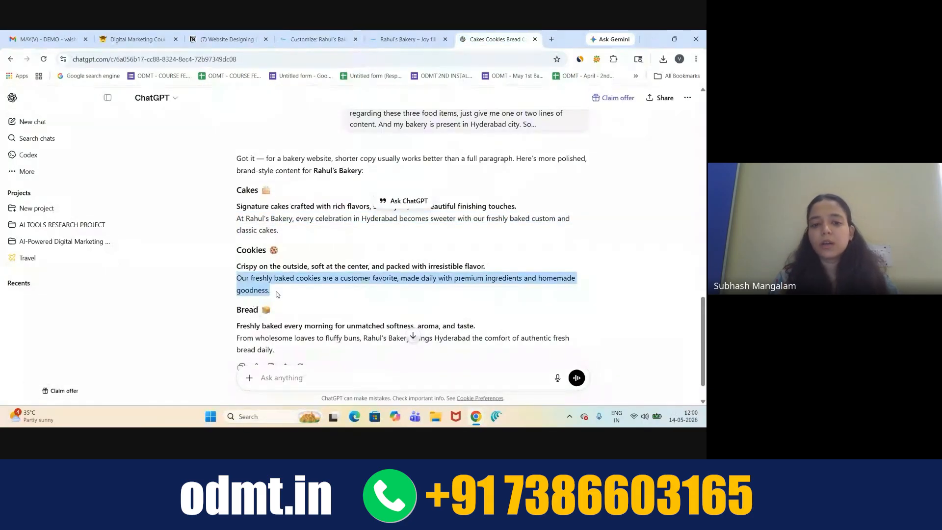
{"action": "left_click", "coordinate": [324, 39]}
{"action": "scroll", "coordinate": [65, 245], "scroll_direction": "down", "scroll_amount": 2}
{"action": "key", "text": "ctrl+v"}
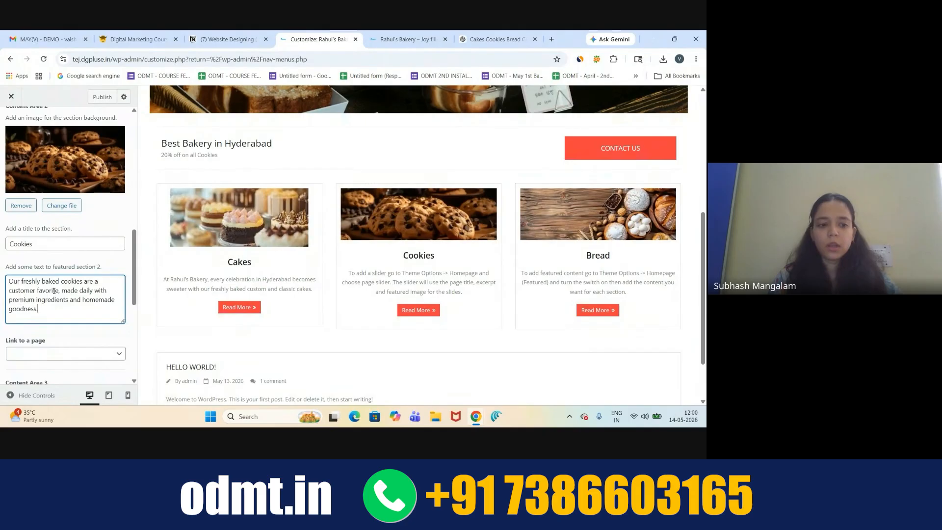
{"action": "scroll", "coordinate": [54, 291], "scroll_direction": "down", "scroll_amount": 4}
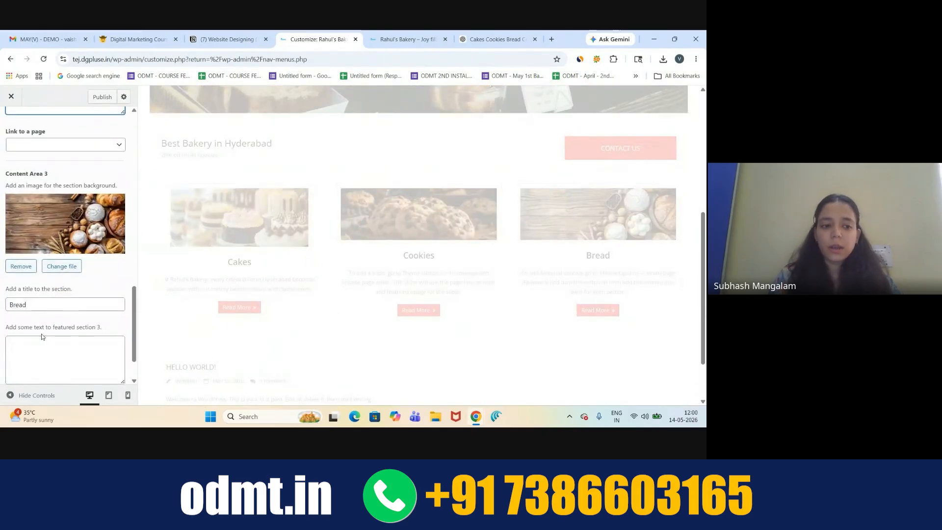
- Copy the Bread description from ChatGPT into featured section 3
{"action": "left_click", "coordinate": [495, 39]}
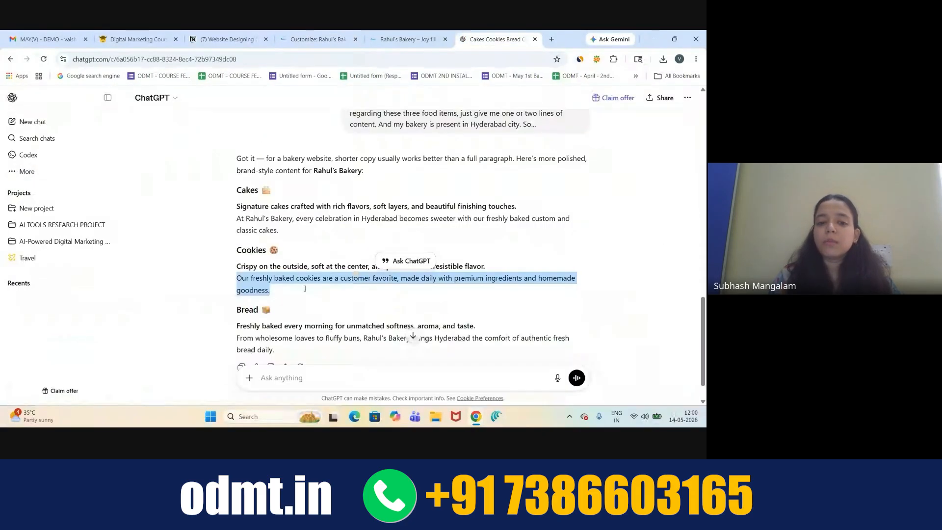
{"action": "scroll", "coordinate": [258, 315], "scroll_direction": "down", "scroll_amount": 1}
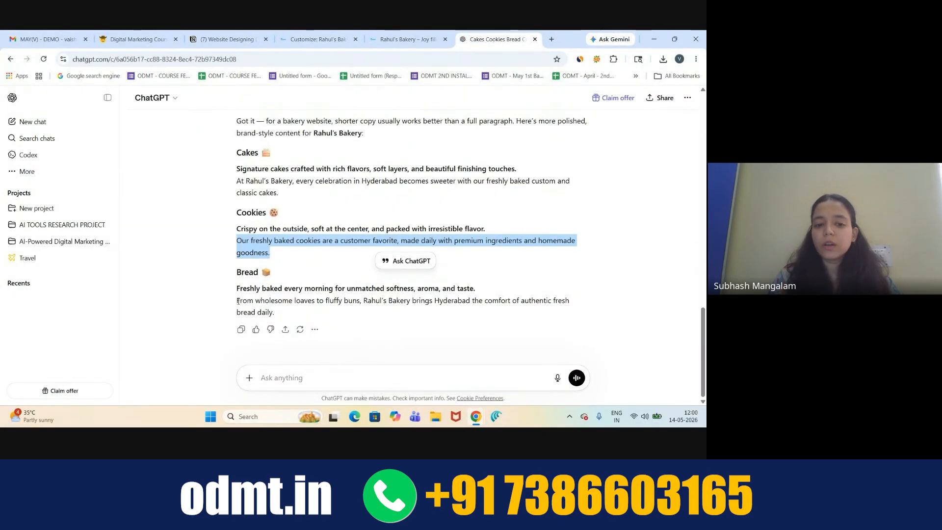
{"action": "left_click_drag", "start_coordinate": [237, 300], "coordinate": [275, 314]}
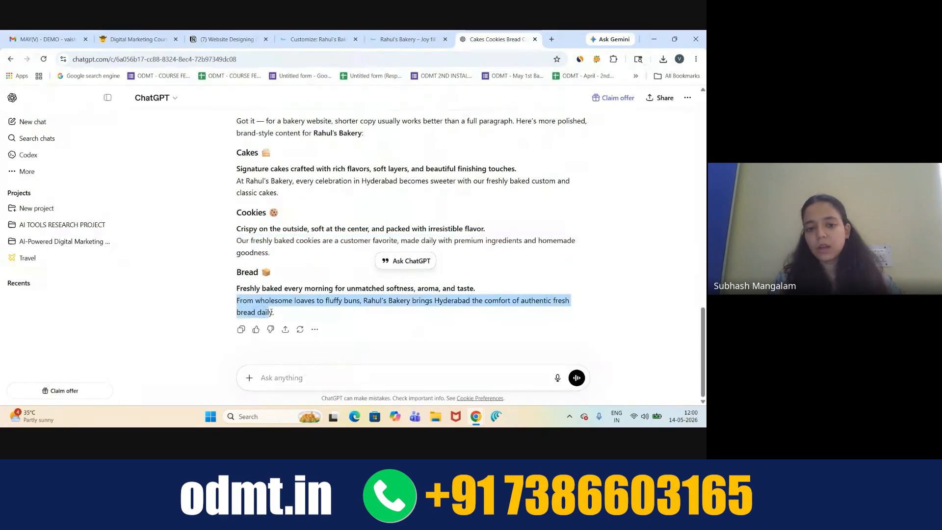
{"action": "key", "text": "ctrl+c"}
{"action": "left_click", "coordinate": [318, 39]}
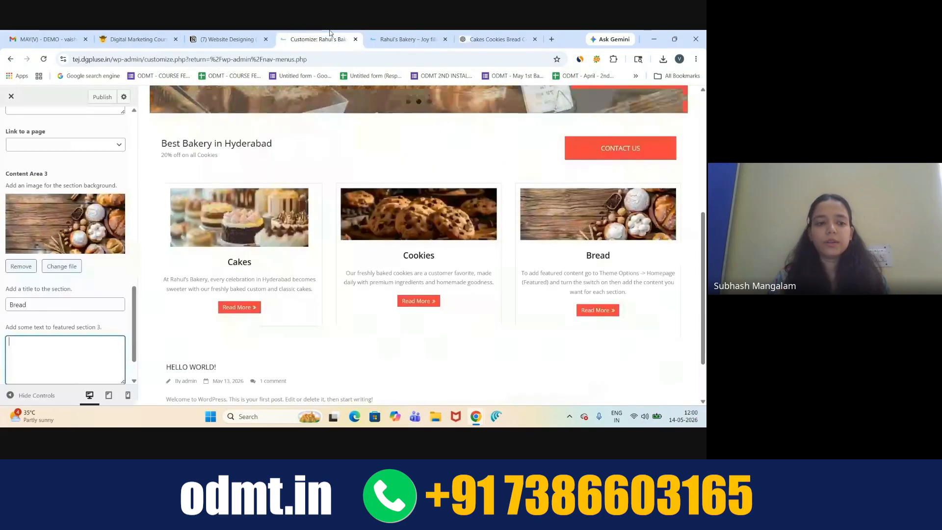
{"action": "key", "text": "ctrl+v"}
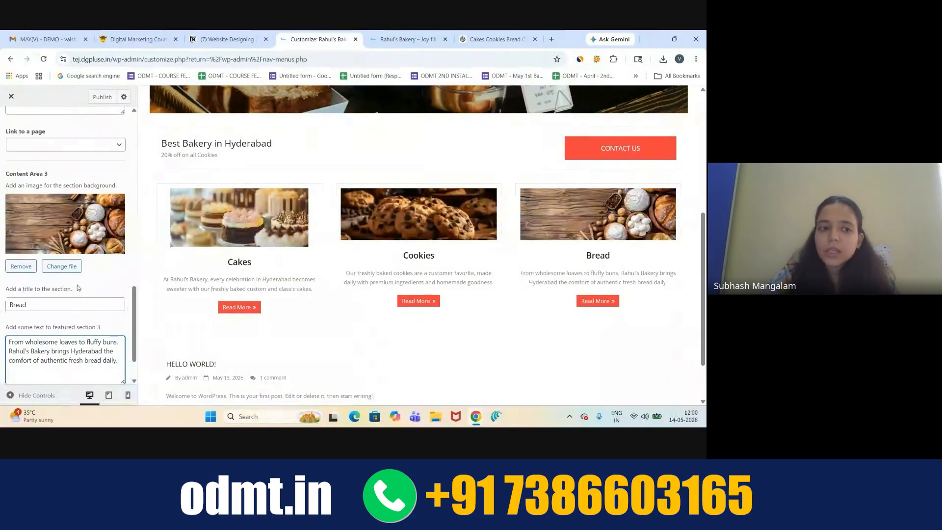
{"action": "scroll", "coordinate": [75, 285], "scroll_direction": "up", "scroll_amount": 6}
- Link the Cakes featured section to the Cakes page
{"action": "scroll", "coordinate": [75, 283], "scroll_direction": "up", "scroll_amount": 4}
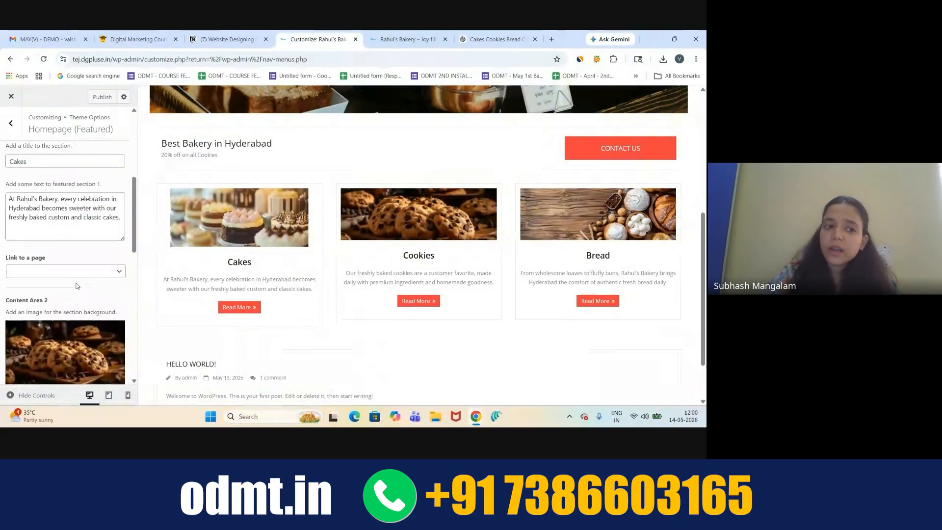
{"action": "scroll", "coordinate": [77, 286], "scroll_direction": "down", "scroll_amount": 2}
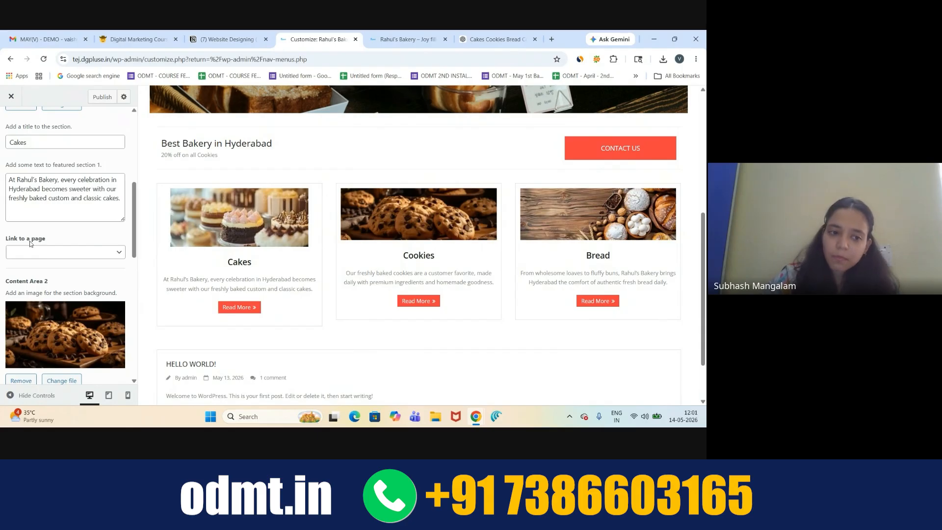
{"action": "left_click", "coordinate": [120, 253]}
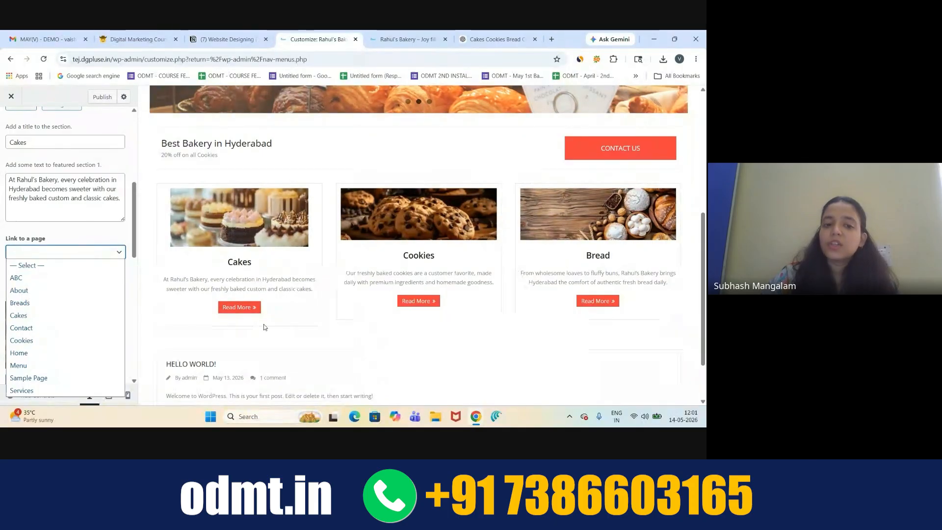
{"action": "scroll", "coordinate": [355, 279], "scroll_direction": "up", "scroll_amount": 5}
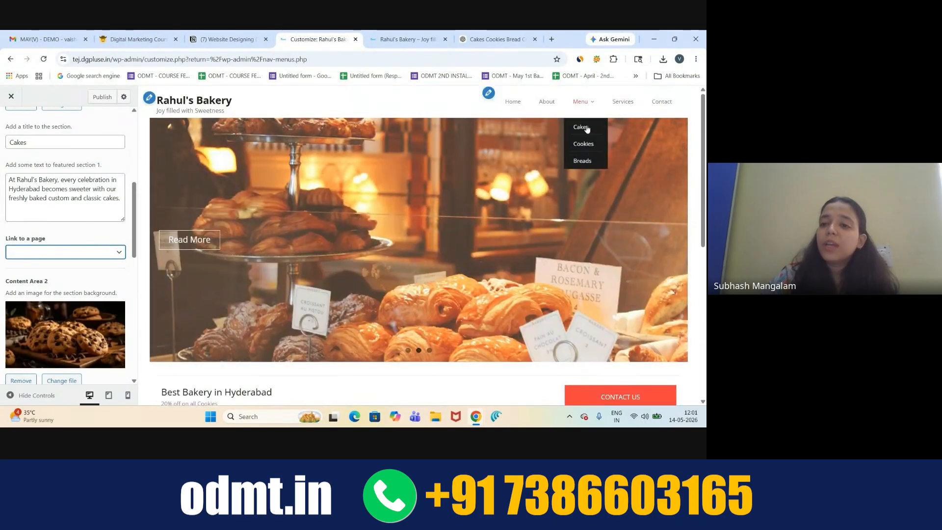
{"action": "scroll", "coordinate": [499, 241], "scroll_direction": "down", "scroll_amount": 4}
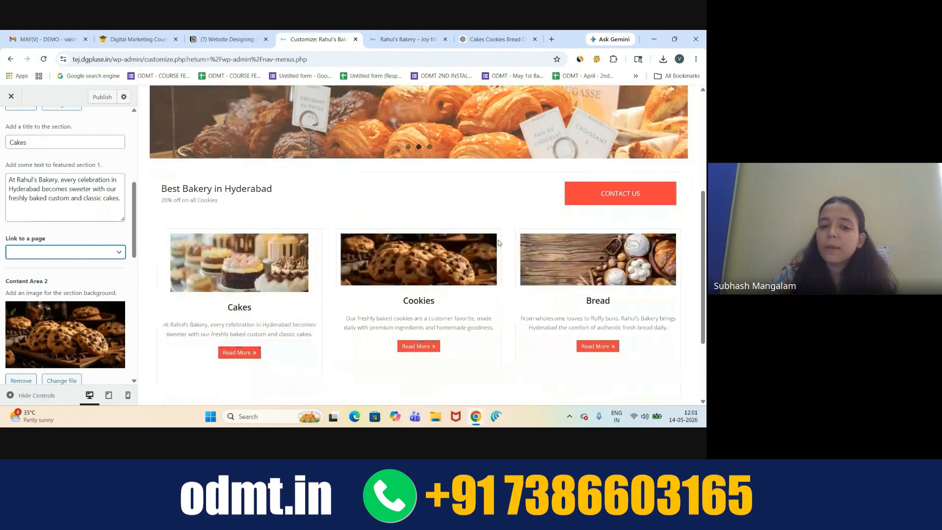
{"action": "left_click", "coordinate": [117, 254]}
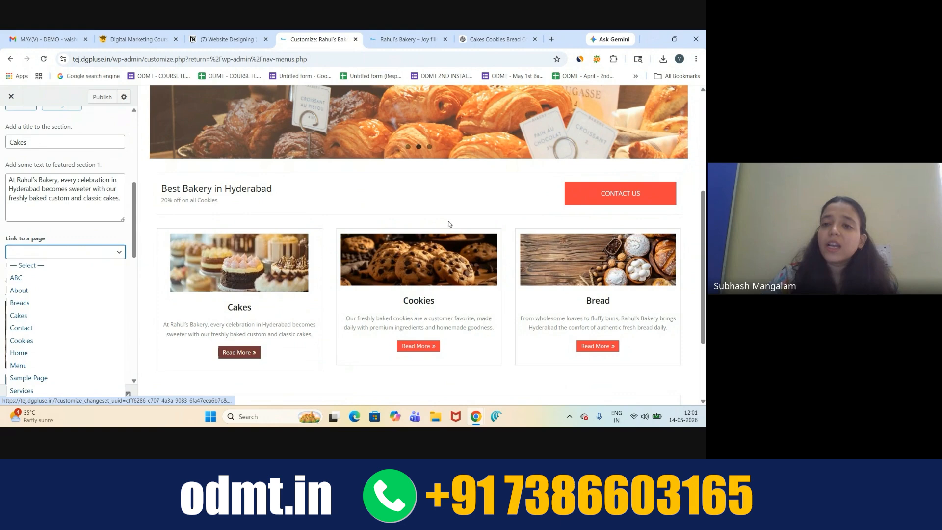
{"action": "scroll", "coordinate": [569, 101], "scroll_direction": "up", "scroll_amount": 2}
{"action": "scroll", "coordinate": [569, 101], "scroll_direction": "up", "scroll_amount": 3}
{"action": "mouse_move", "coordinate": [584, 102]}
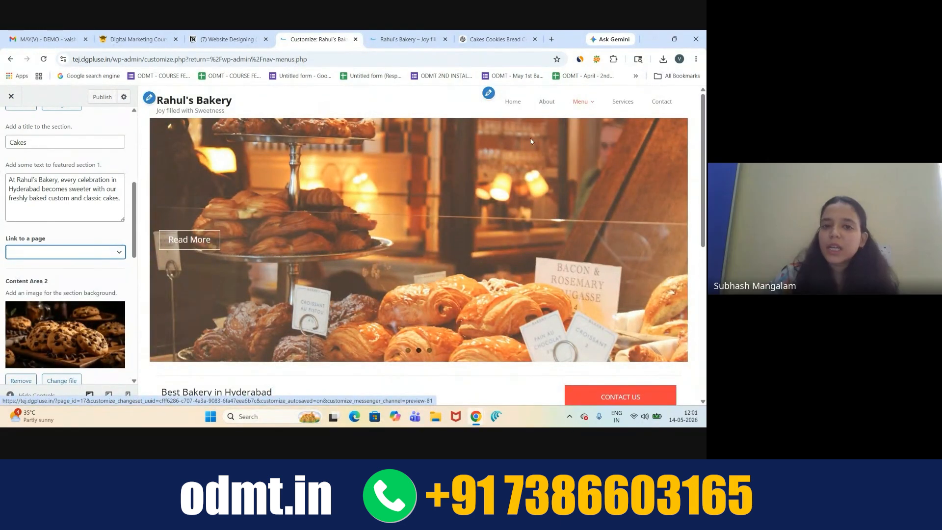
{"action": "scroll", "coordinate": [405, 187], "scroll_direction": "down", "scroll_amount": 5}
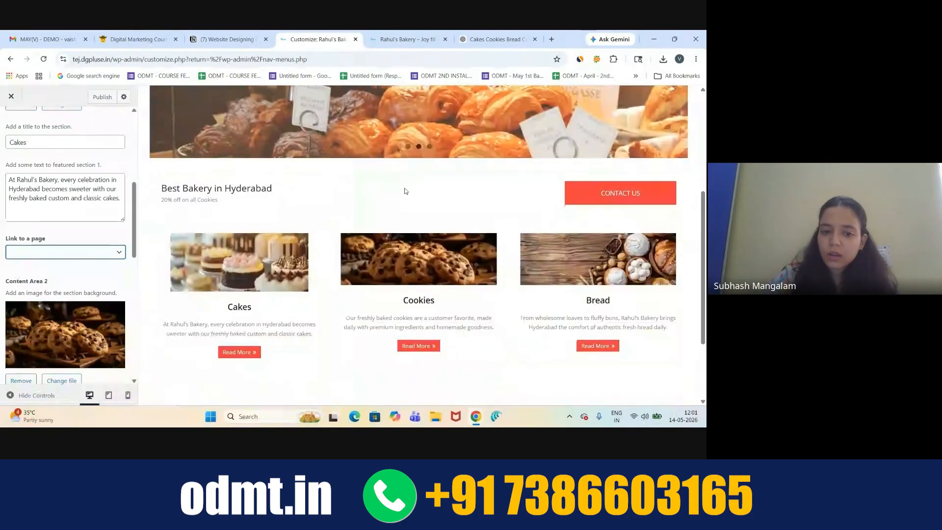
{"action": "left_click", "coordinate": [112, 253]}
{"action": "left_click", "coordinate": [20, 315]}
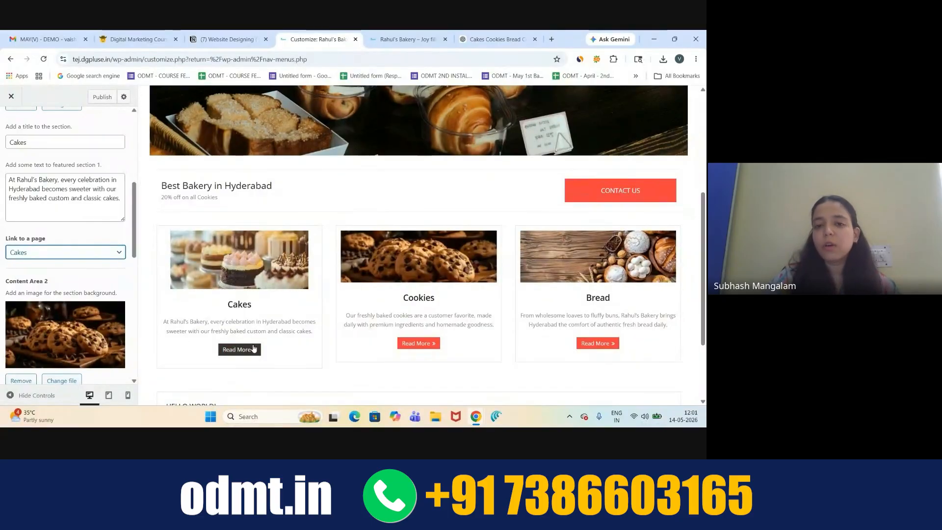
- Link the Cookies section to the Cookies page and Bread to the Breads page
{"action": "scroll", "coordinate": [522, 192], "scroll_direction": "up", "scroll_amount": 5}
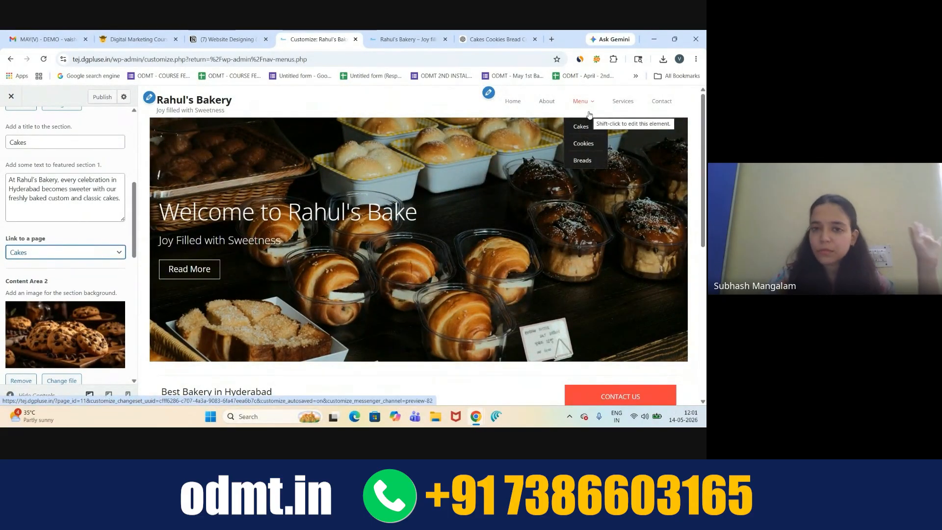
{"action": "scroll", "coordinate": [135, 306], "scroll_direction": "down", "scroll_amount": 3}
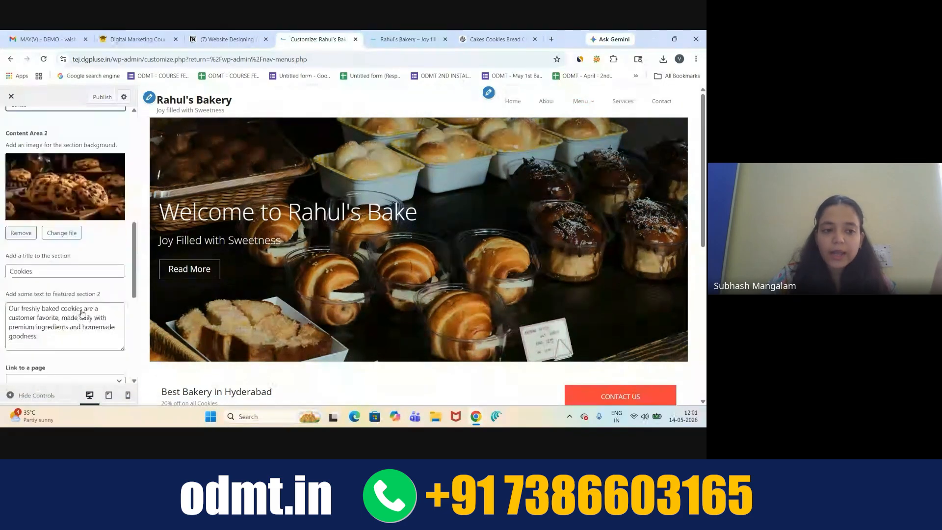
{"action": "scroll", "coordinate": [225, 292], "scroll_direction": "down", "scroll_amount": 3}
{"action": "scroll", "coordinate": [225, 292], "scroll_direction": "down", "scroll_amount": 2}
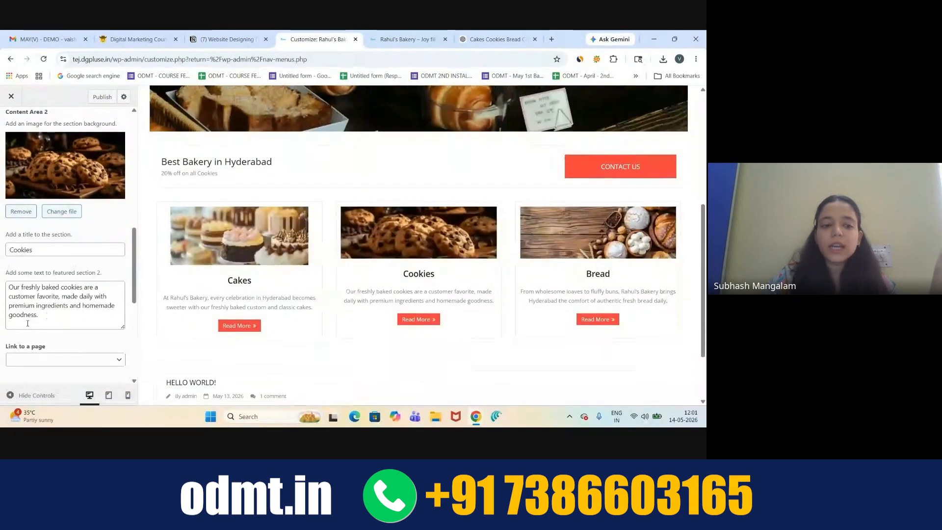
{"action": "scroll", "coordinate": [74, 295], "scroll_direction": "down", "scroll_amount": 2}
{"action": "left_click", "coordinate": [116, 289]}
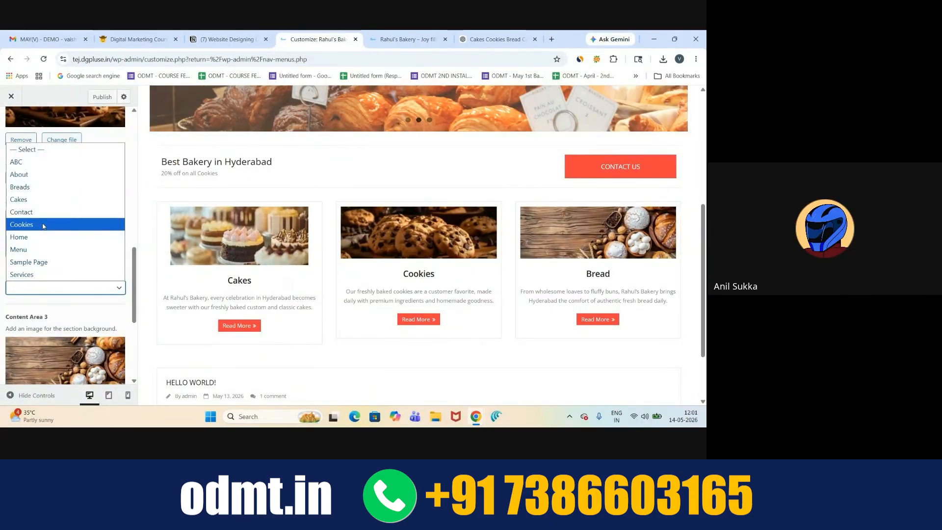
{"action": "left_click", "coordinate": [43, 225]}
{"action": "scroll", "coordinate": [95, 325], "scroll_direction": "down", "scroll_amount": 4}
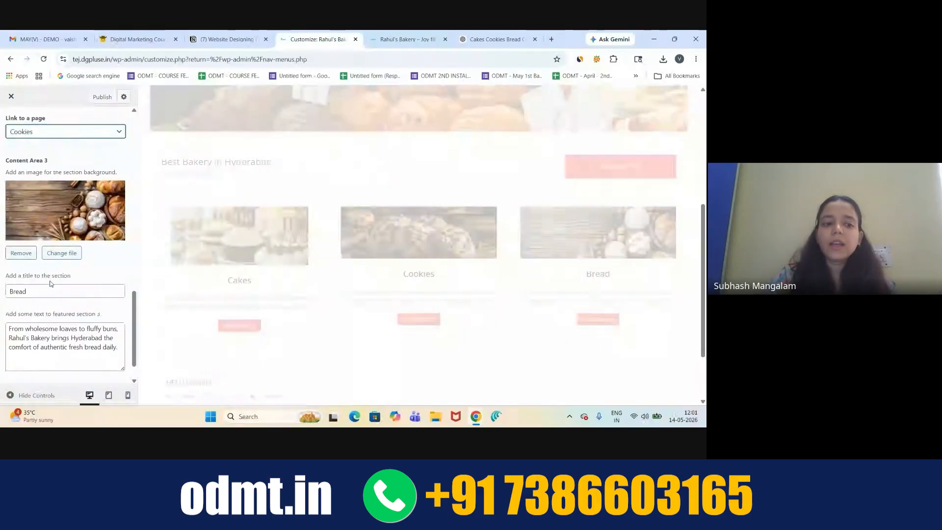
{"action": "left_click", "coordinate": [120, 365]}
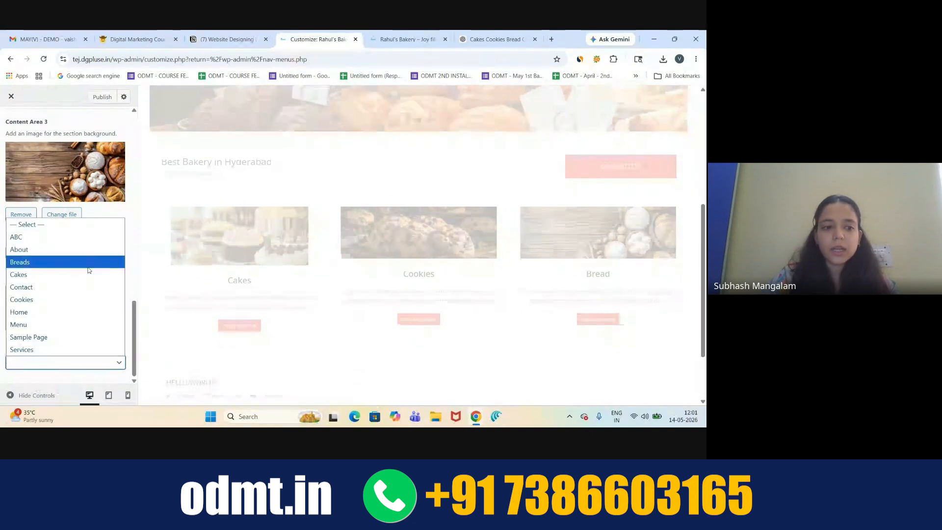
{"action": "left_click", "coordinate": [62, 263]}
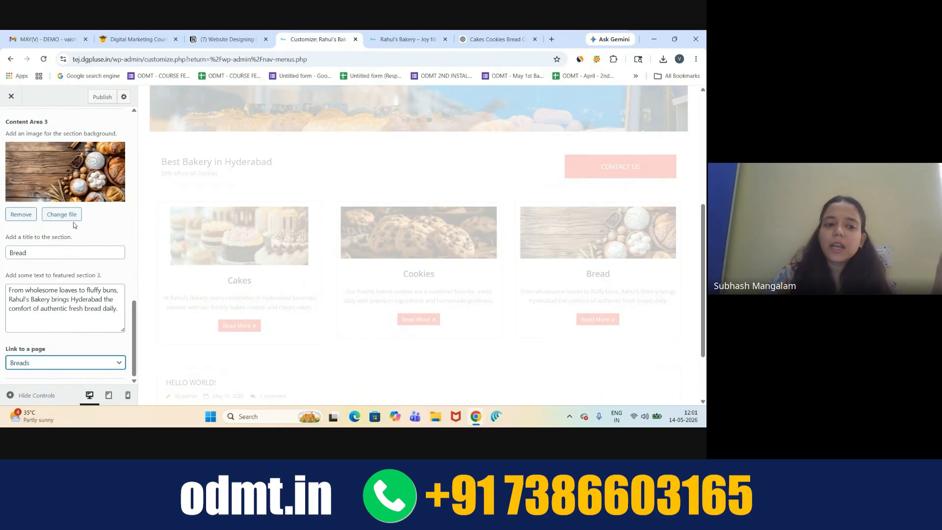
{"action": "left_click", "coordinate": [103, 226]}
{"action": "scroll", "coordinate": [103, 226], "scroll_direction": "up", "scroll_amount": 3}
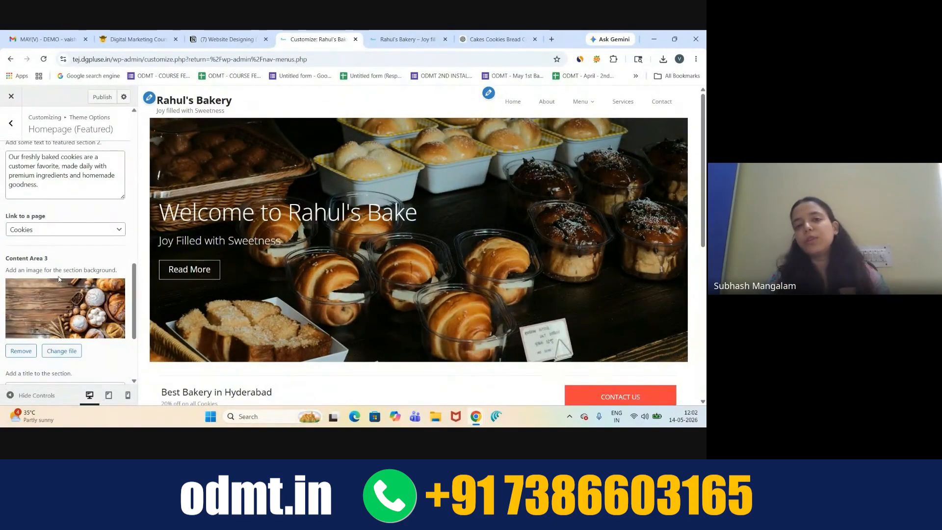
- Publish the featured-section descriptions and page links from the Customizer
{"action": "scroll", "coordinate": [254, 273], "scroll_direction": "down", "scroll_amount": 5}
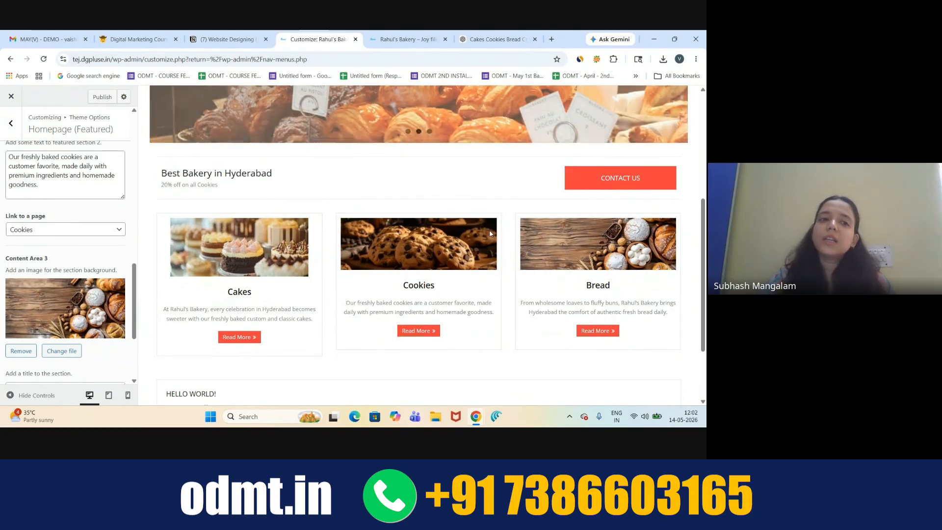
{"action": "scroll", "coordinate": [300, 216], "scroll_direction": "up", "scroll_amount": 5}
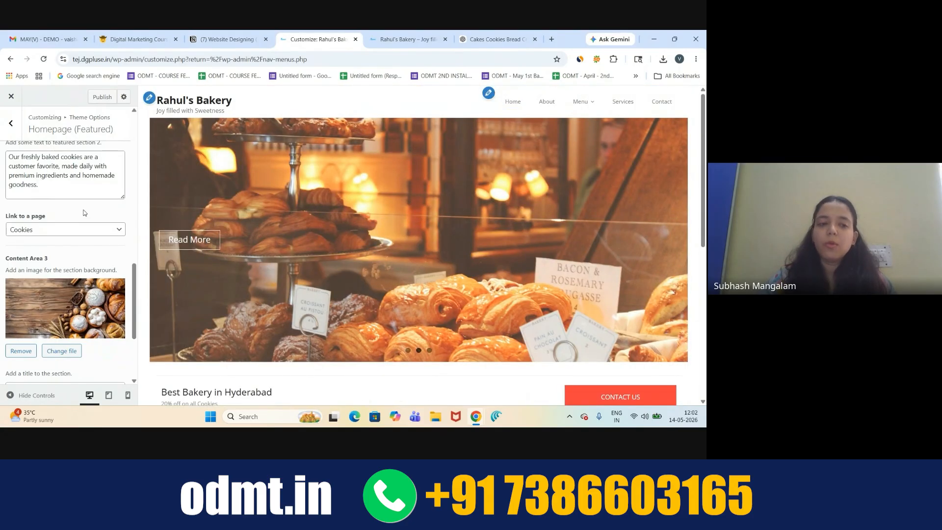
{"action": "scroll", "coordinate": [84, 213], "scroll_direction": "up", "scroll_amount": 8}
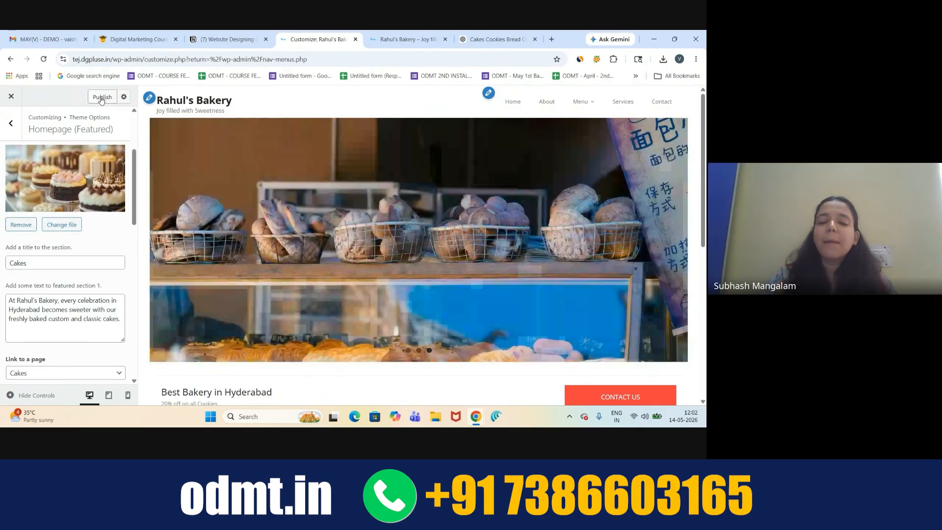
{"action": "left_click", "coordinate": [102, 97]}
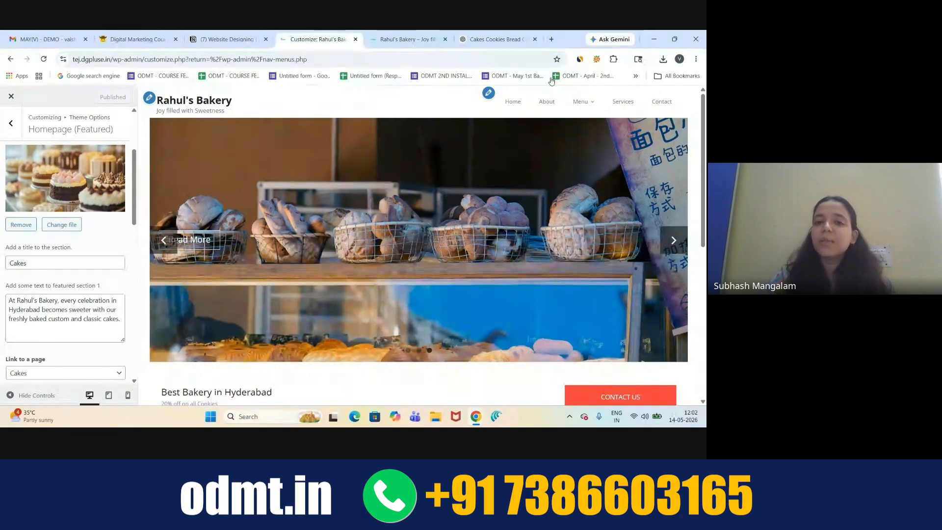
- Reload the live Rahul's Bakery homepage and review the published featured sections
{"action": "left_click", "coordinate": [407, 39]}
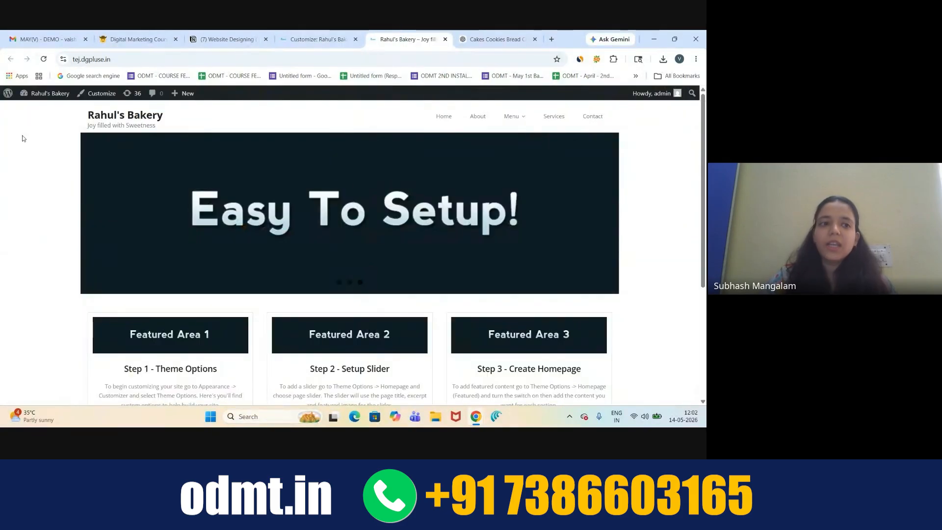
{"action": "left_click", "coordinate": [44, 60]}
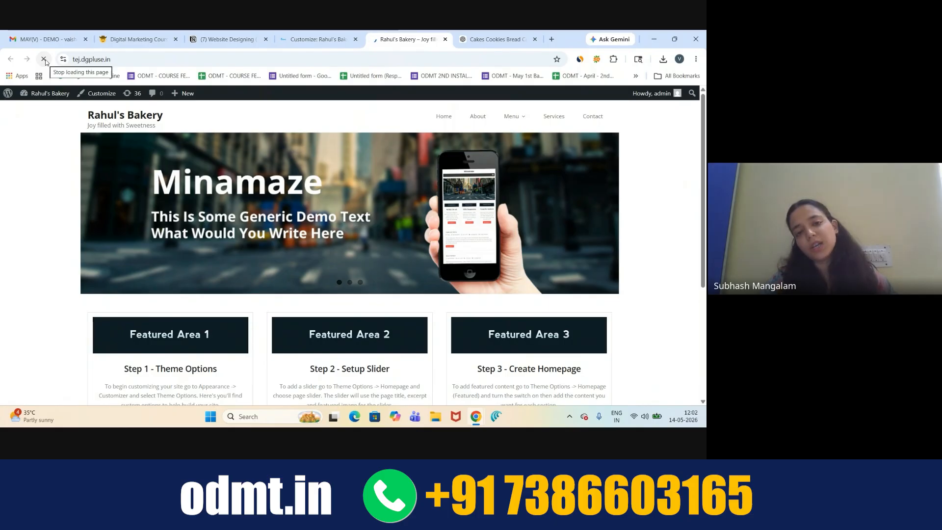
{"action": "scroll", "coordinate": [358, 273], "scroll_direction": "down", "scroll_amount": 5}
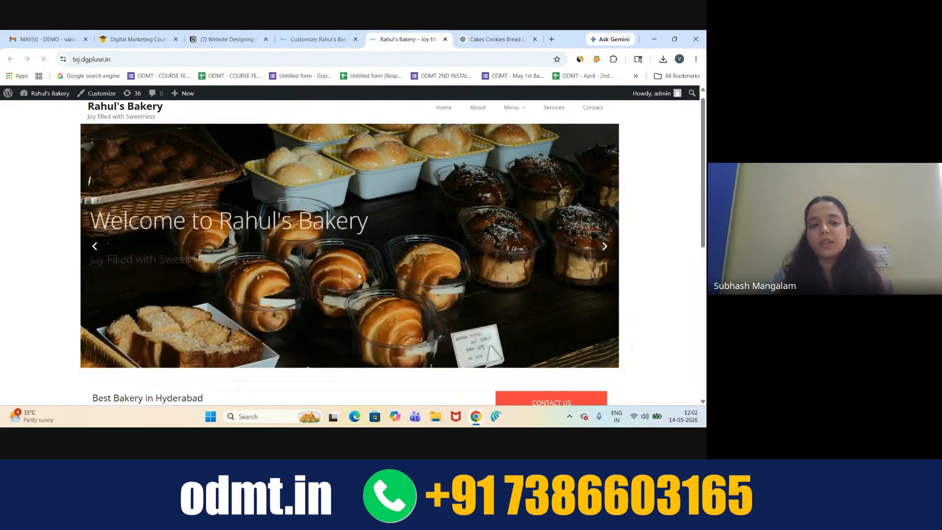
{"action": "scroll", "coordinate": [359, 276], "scroll_direction": "up", "scroll_amount": 5}
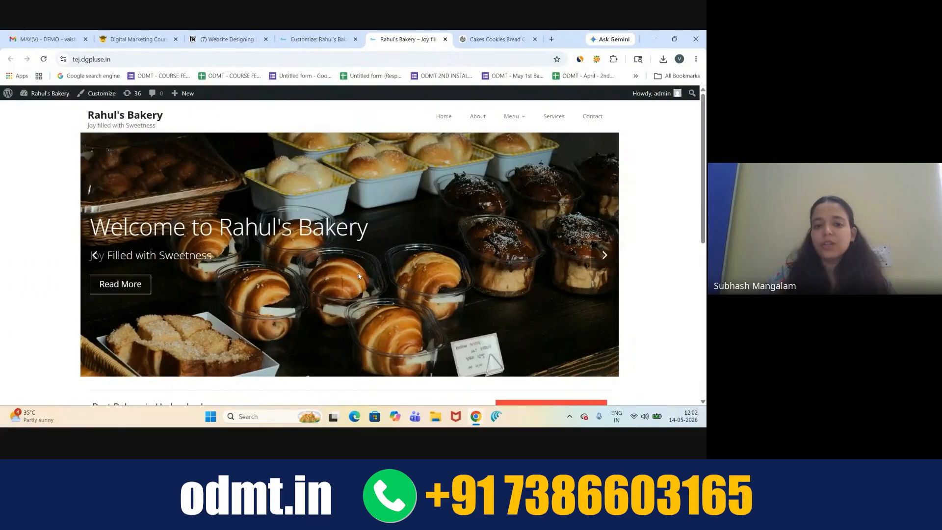
{"action": "scroll", "coordinate": [359, 273], "scroll_direction": "down", "scroll_amount": 2}
{"action": "scroll", "coordinate": [358, 272], "scroll_direction": "up", "scroll_amount": 2}
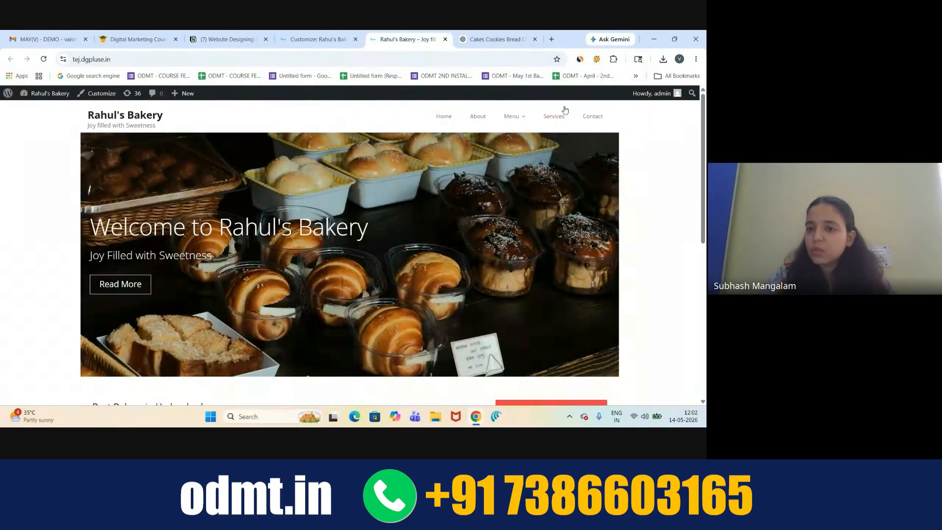
{"action": "mouse_move", "coordinate": [511, 117]}
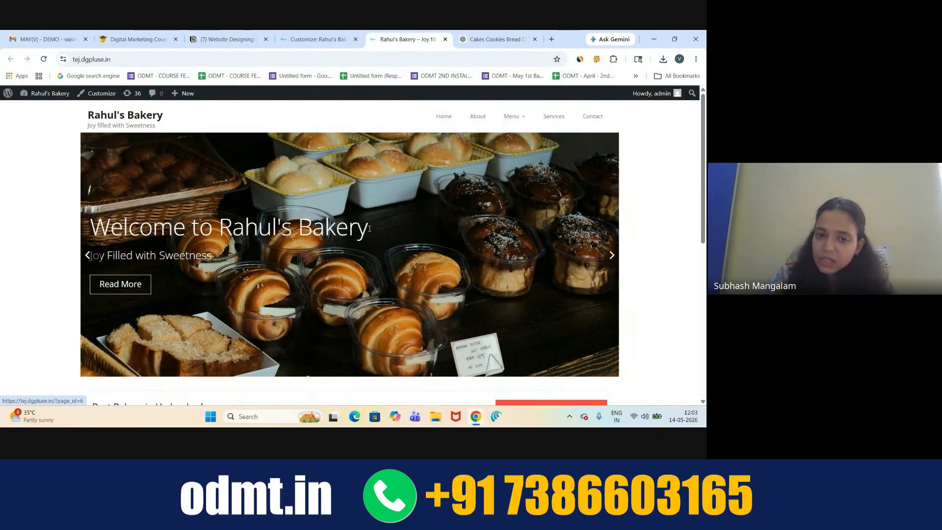
{"action": "scroll", "coordinate": [380, 256], "scroll_direction": "down", "scroll_amount": 3}
{"action": "scroll", "coordinate": [380, 256], "scroll_direction": "up", "scroll_amount": 3}
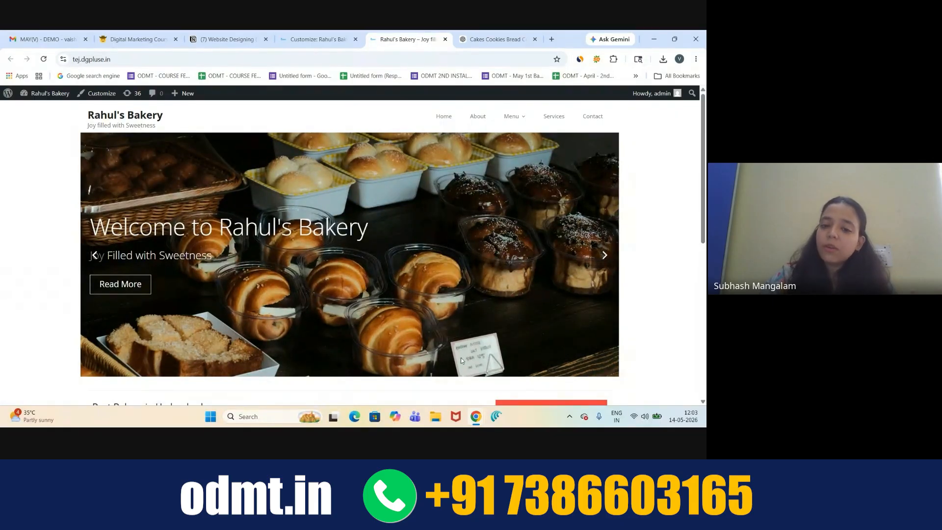
- Glance at the meeting window, then return to the ChatGPT bakery copy chat
{"action": "mouse_move", "coordinate": [476, 417]}
{"action": "left_click", "coordinate": [471, 393]}
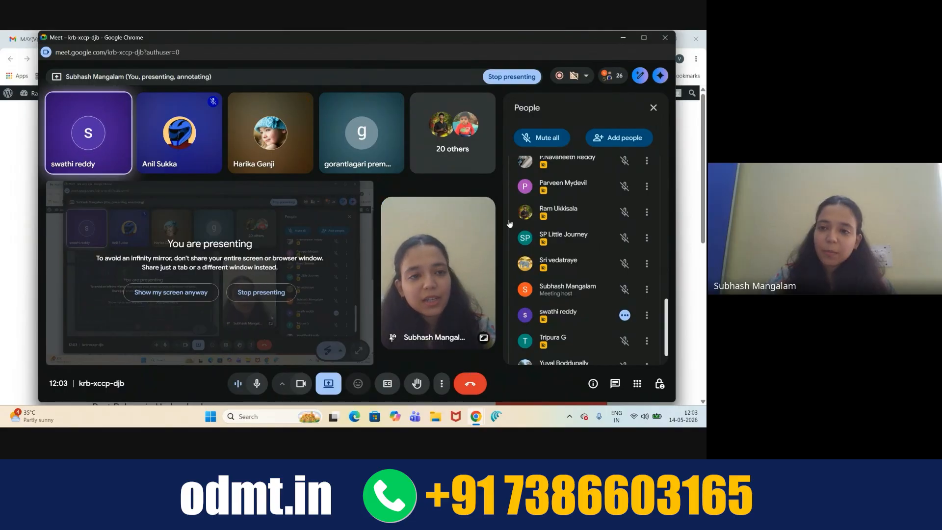
{"action": "left_click", "coordinate": [624, 39]}
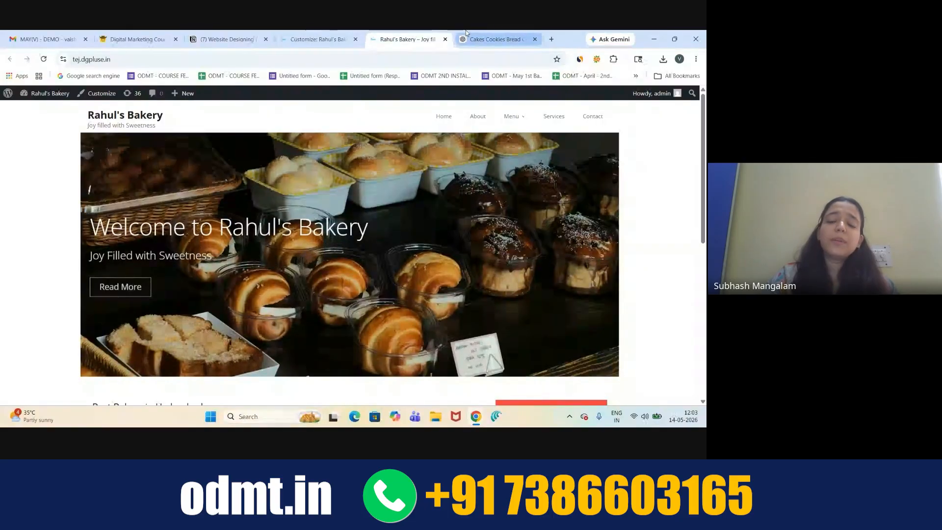
{"action": "left_click", "coordinate": [468, 35]}
{"action": "left_click", "coordinate": [344, 249]}
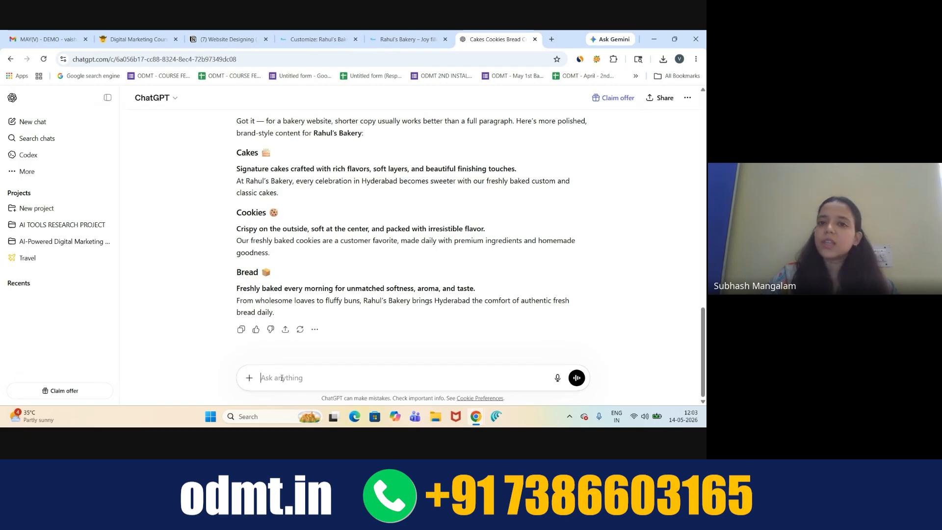
{"action": "left_click", "coordinate": [395, 37]}
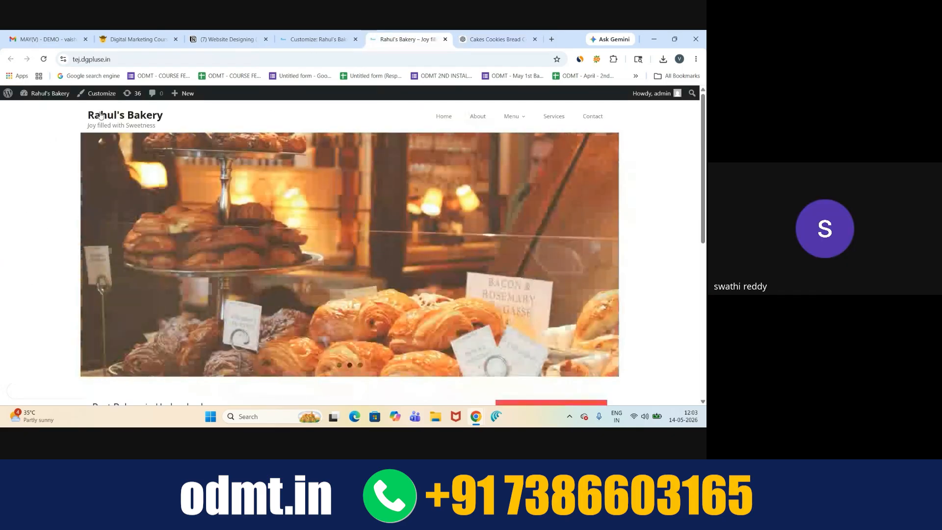
{"action": "left_click", "coordinate": [495, 39]}
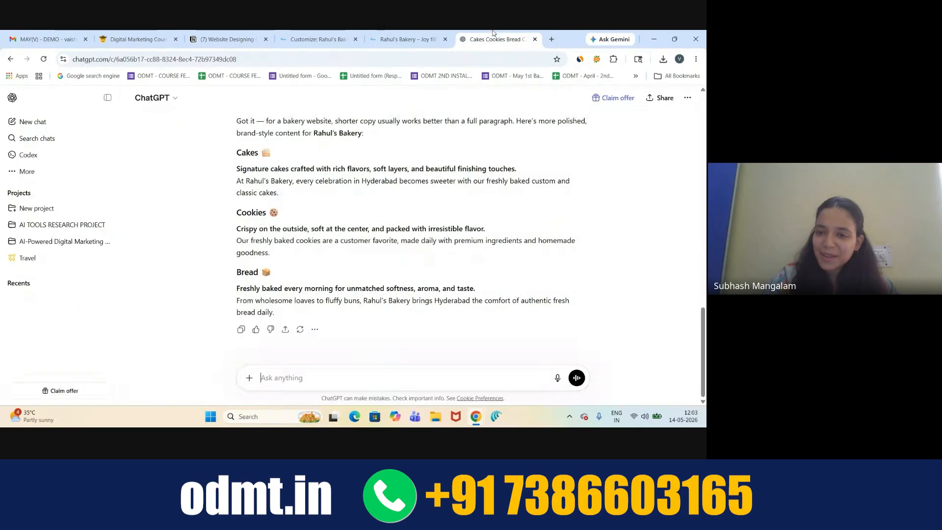
{"action": "left_click", "coordinate": [277, 379]}
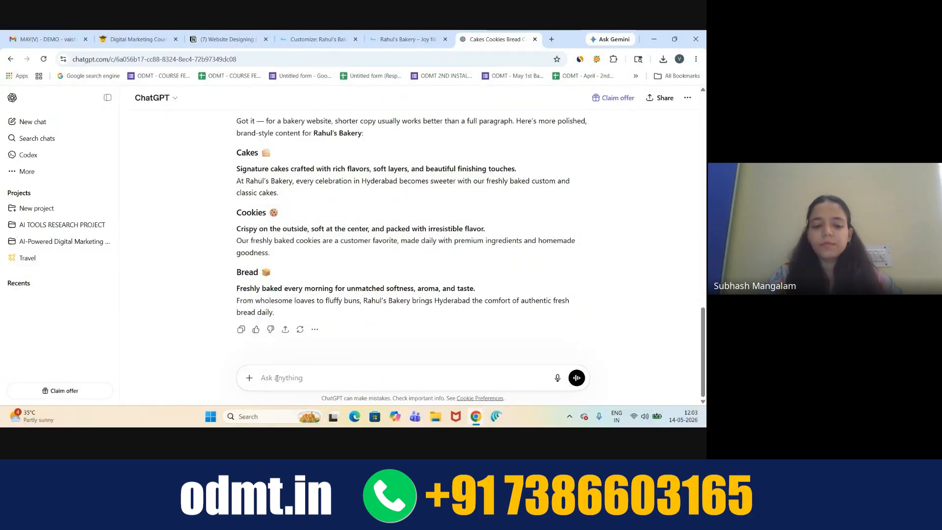
{"action": "type", "text": "give me a transparent"}
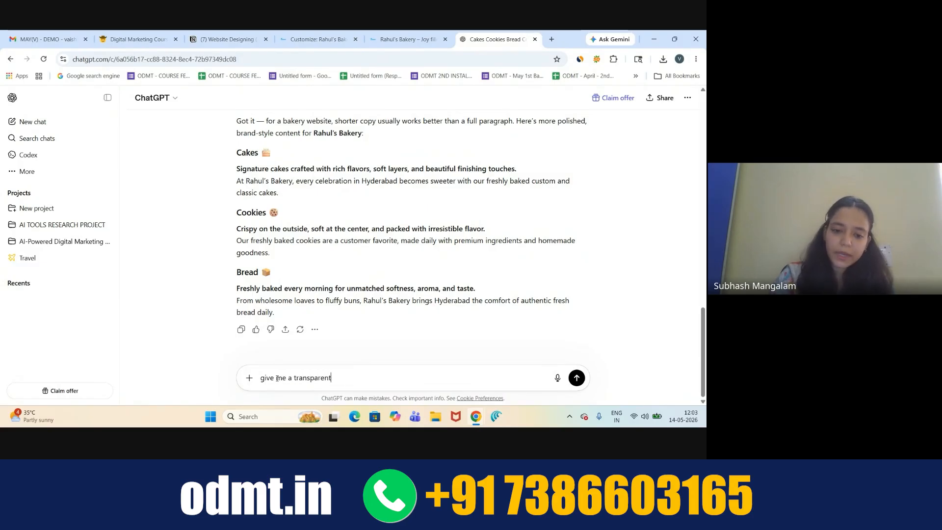
{"action": "type", "text": "logo"}
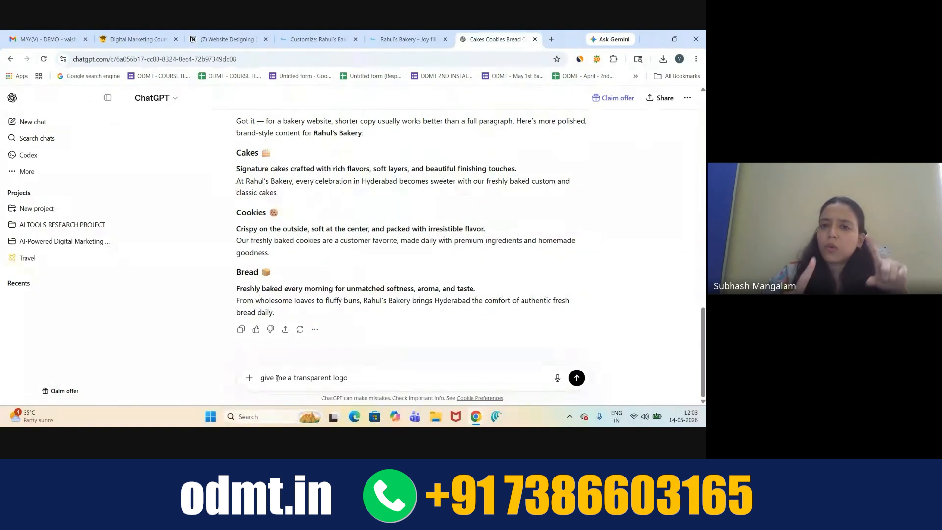
{"action": "left_click", "coordinate": [390, 35]}
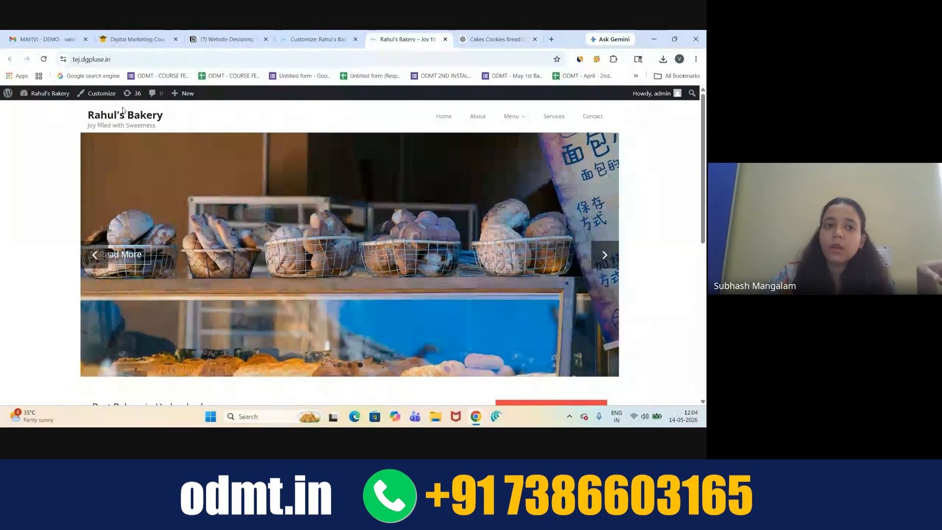
{"action": "left_click", "coordinate": [151, 36]}
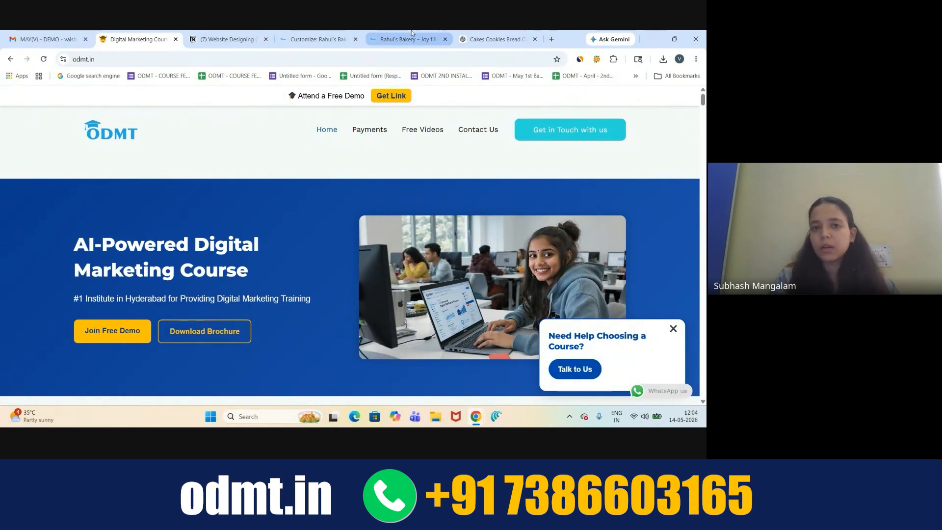
{"action": "left_click", "coordinate": [492, 40]}
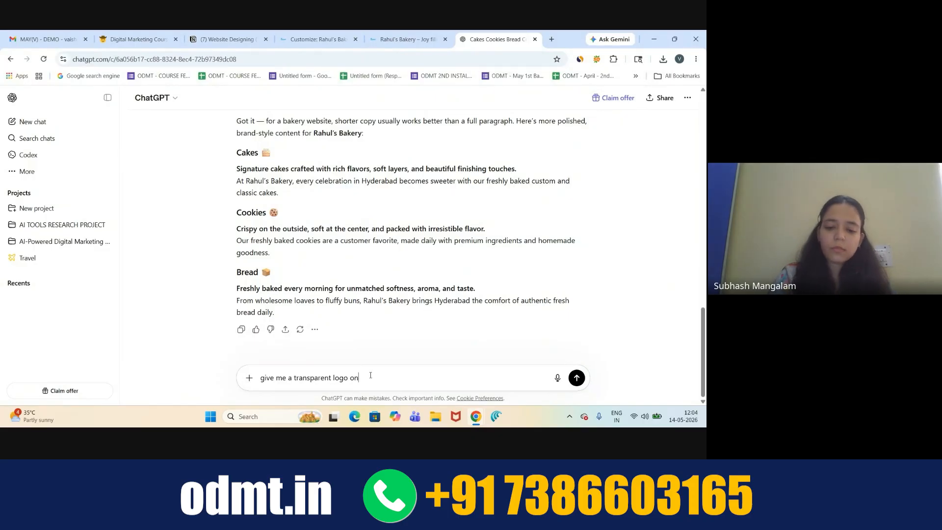
- Ask ChatGPT for an attractive 'Rahul's Bakery' logo exactly like ODMT, using good colours
{"action": "type", "text": "on \"Rahul's"}
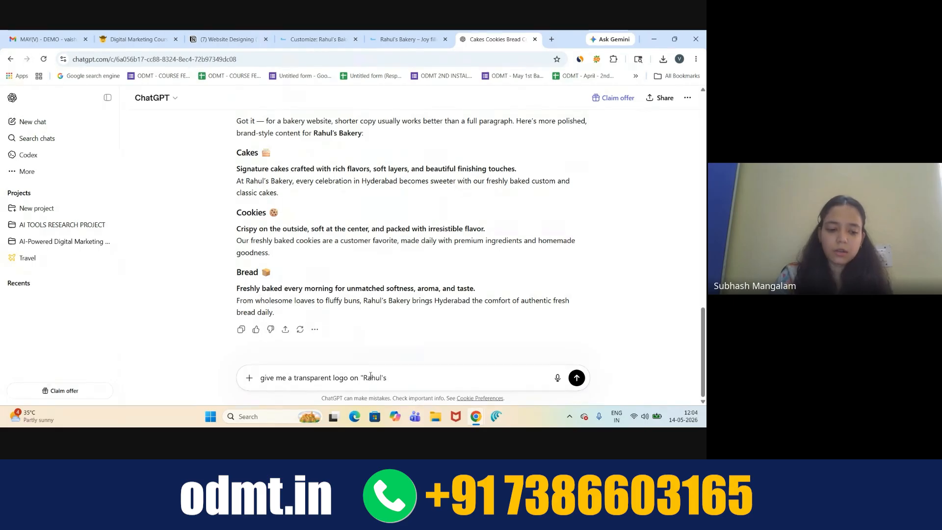
{"action": "type", "text": " Bakery"}
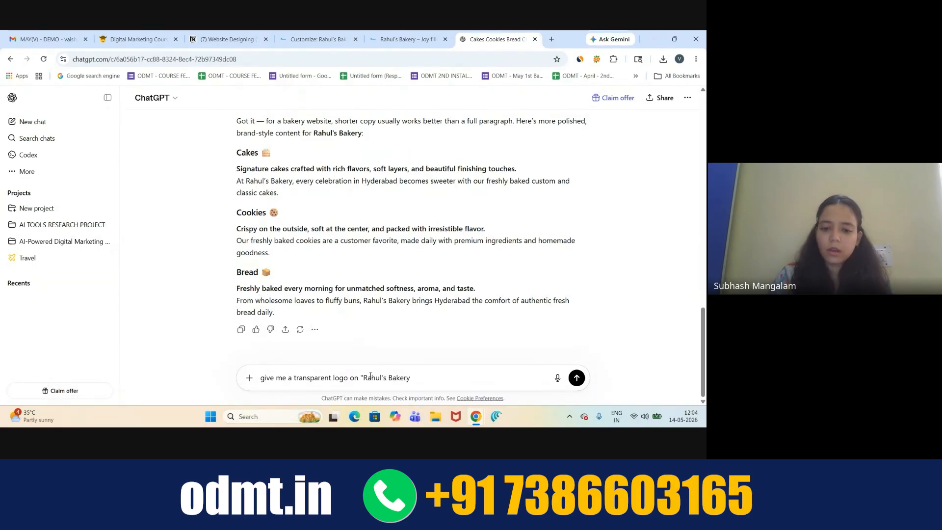
{"action": "type", "text": "\" make s"}
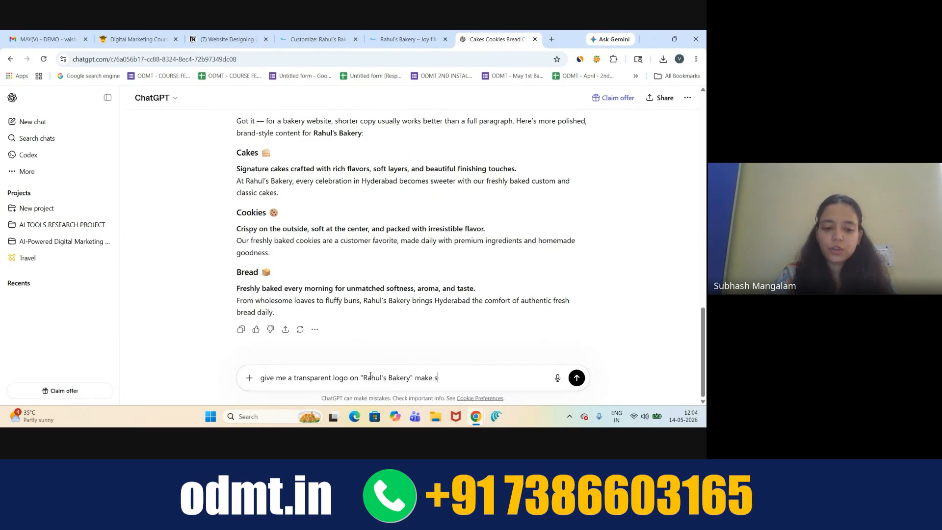
{"action": "type", "text": "ure it is attractive"}
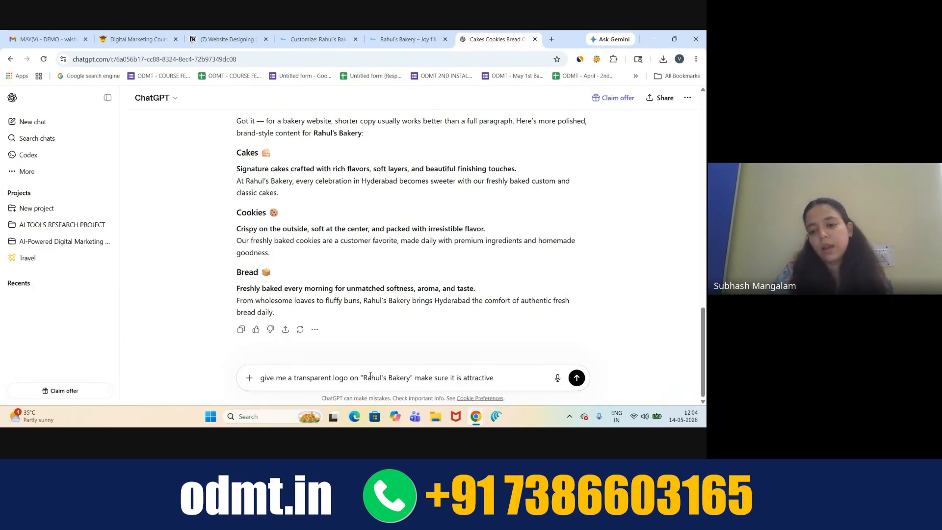
{"action": "type", "text": " and it s"}
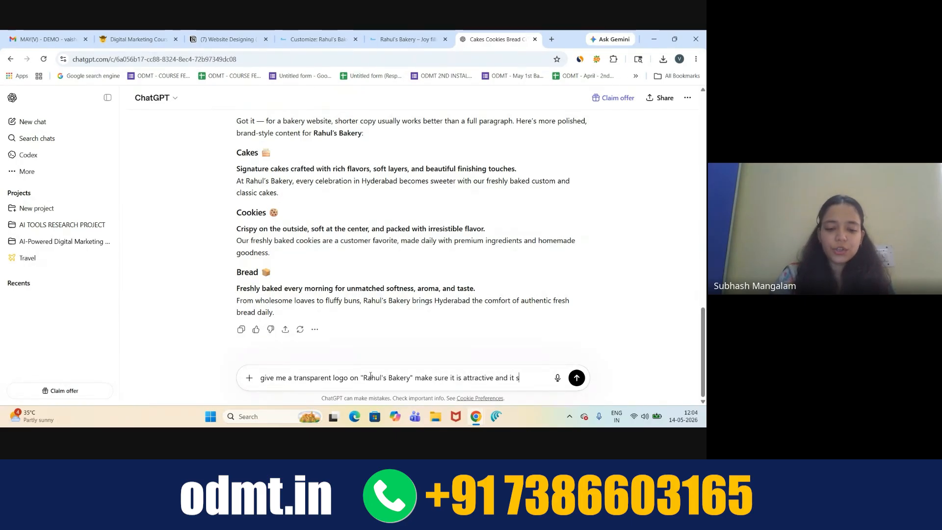
{"action": "type", "text": "hould be exactly like"}
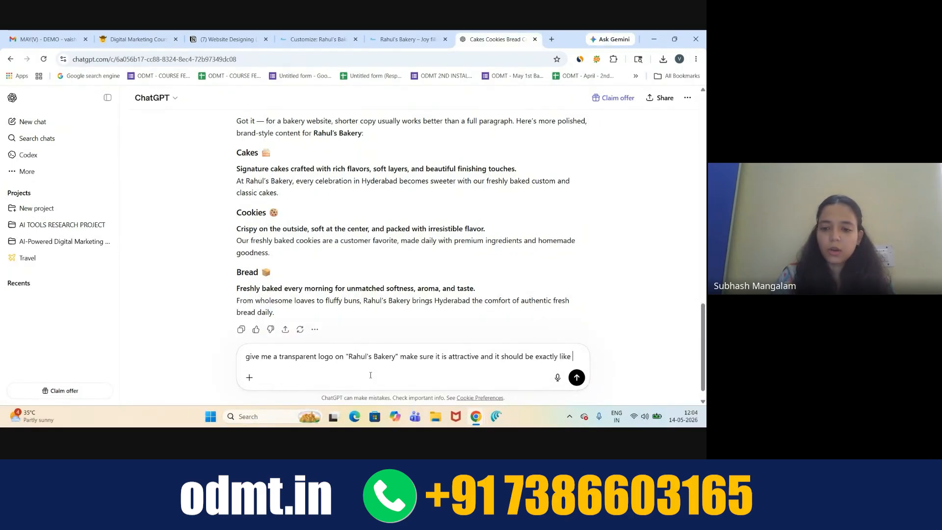
{"action": "type", "text": " ODMT logo"}
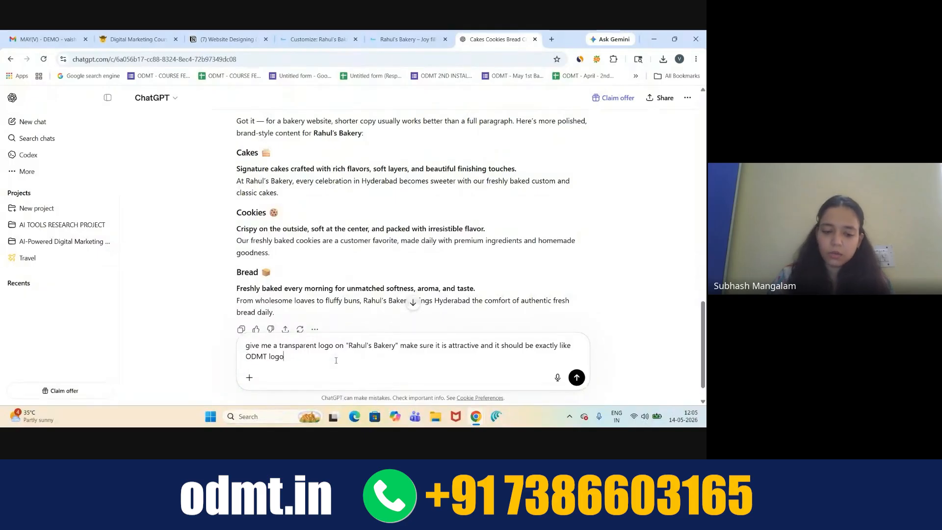
{"action": "type", "text": "u can us"}
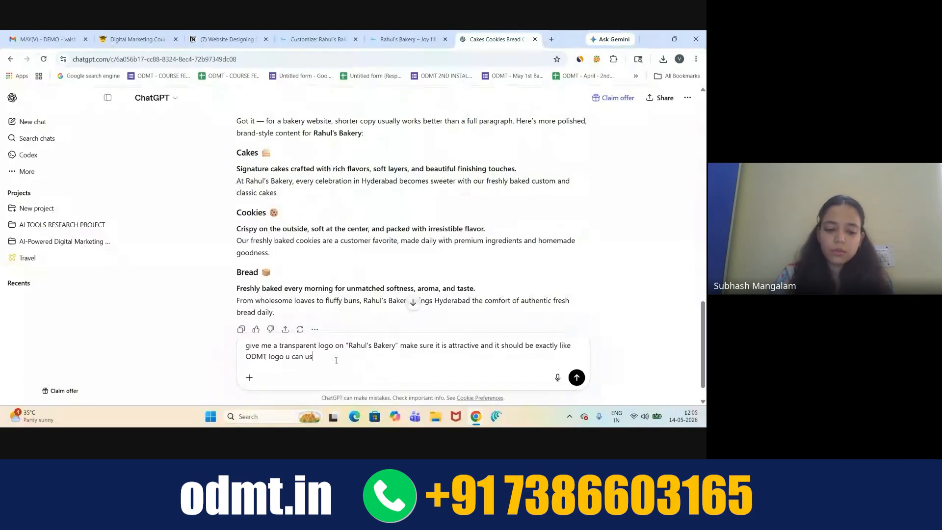
{"action": "type", "text": "e good."}
{"action": "type", "text": "colo"}
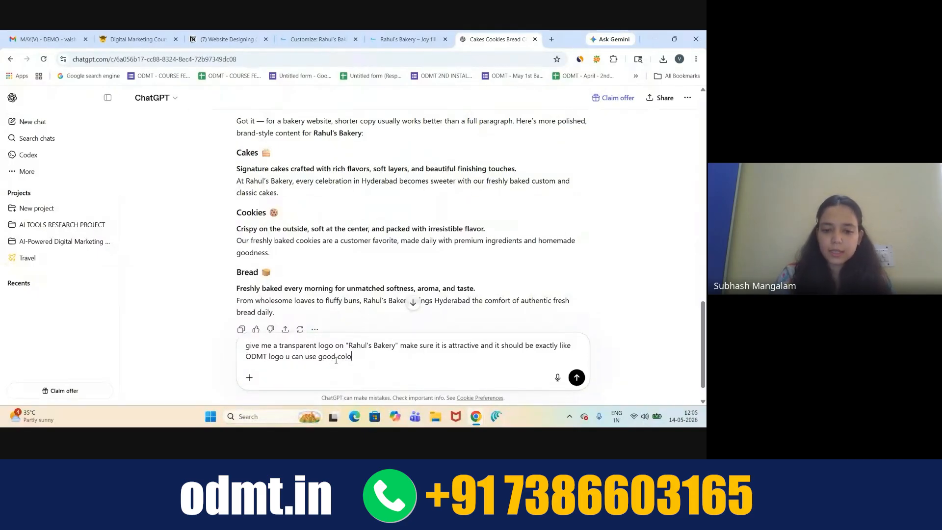
{"action": "type", "text": "rs in it"}
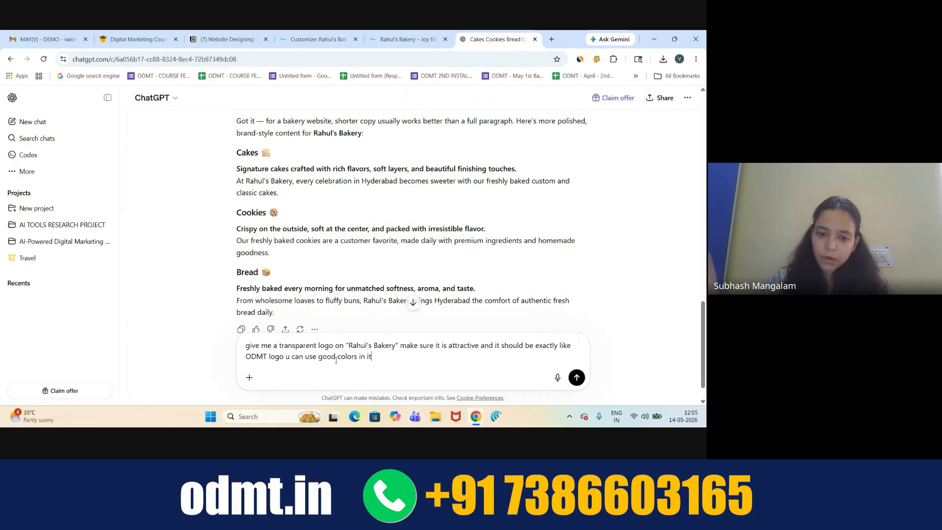
{"action": "key", "text": "Return"}
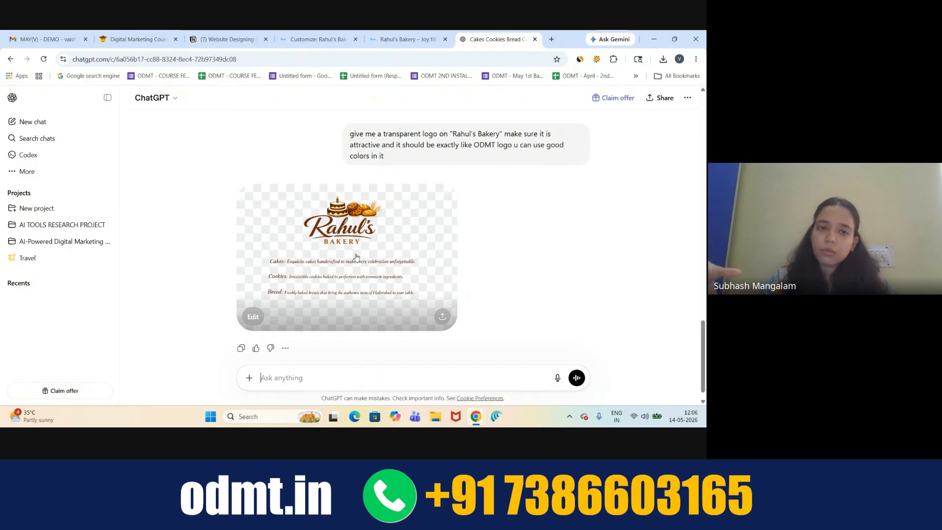
{"action": "left_click", "coordinate": [332, 241]}
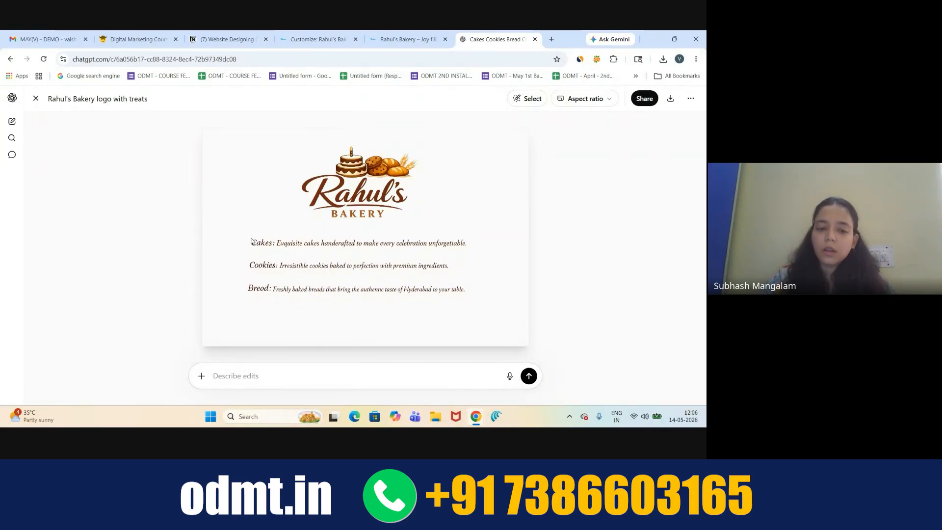
{"action": "left_click_drag", "start_coordinate": [291, 265], "coordinate": [337, 204]}
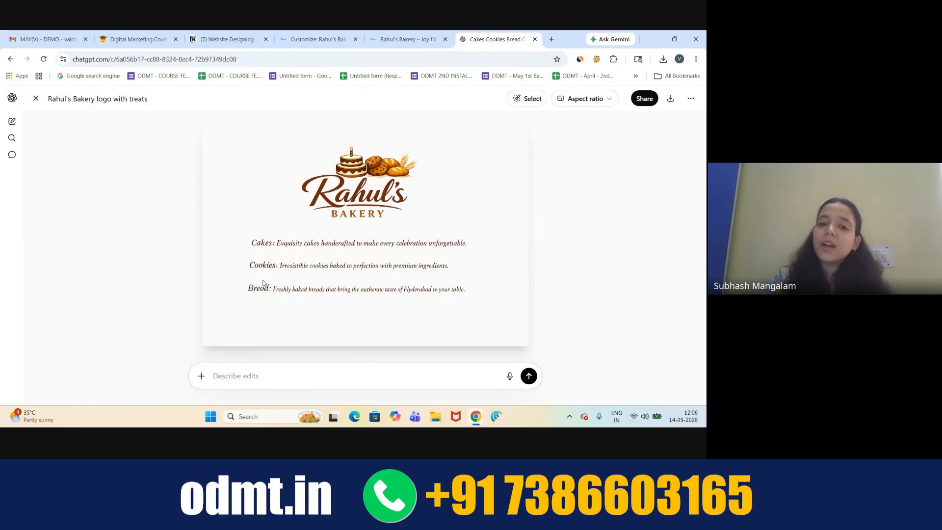
{"action": "left_click", "coordinate": [35, 98]}
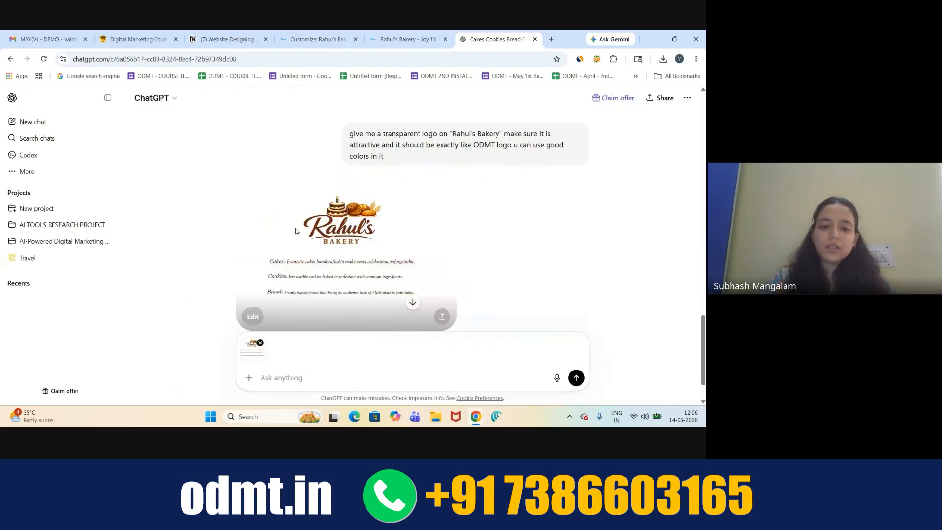
{"action": "left_click", "coordinate": [261, 343]}
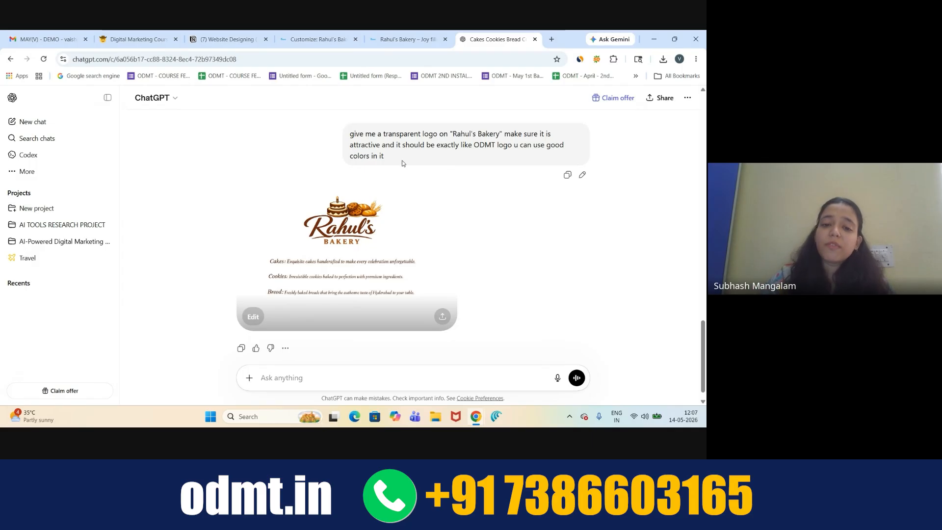
- Resend the earlier logo request, adding 'dont add any extra content, only logo', for another design
{"action": "left_click_drag", "start_coordinate": [386, 157], "coordinate": [351, 135]}
{"action": "key", "text": "ctrl+c"}
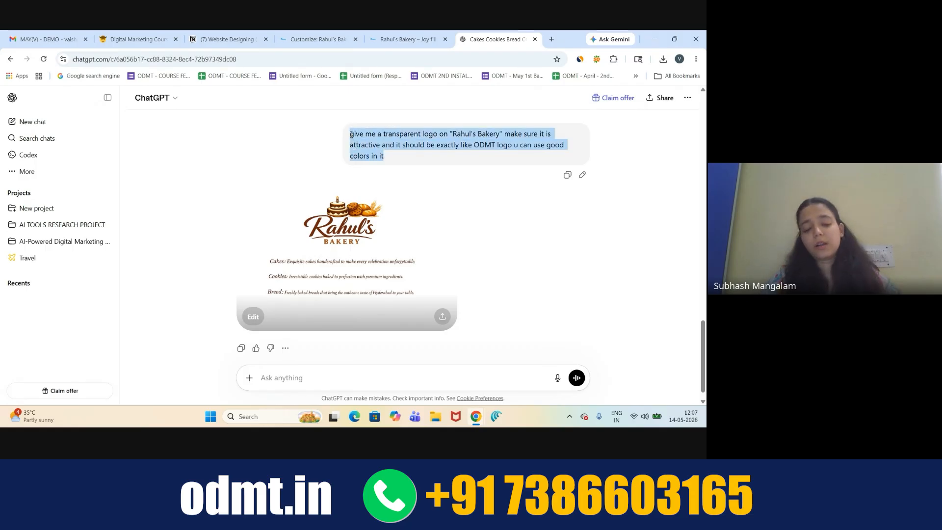
{"action": "left_click", "coordinate": [279, 374]}
{"action": "key", "text": "ctrl+v"}
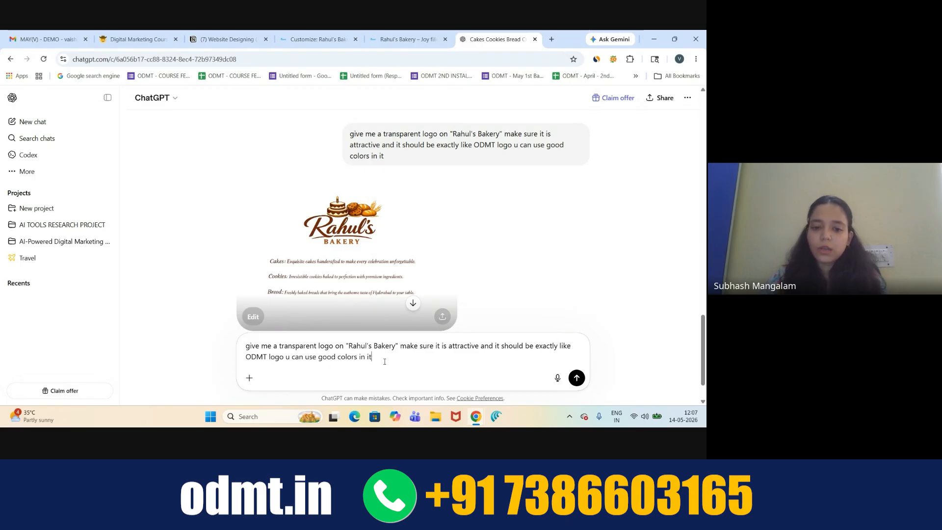
{"action": "type", "text": "do"}
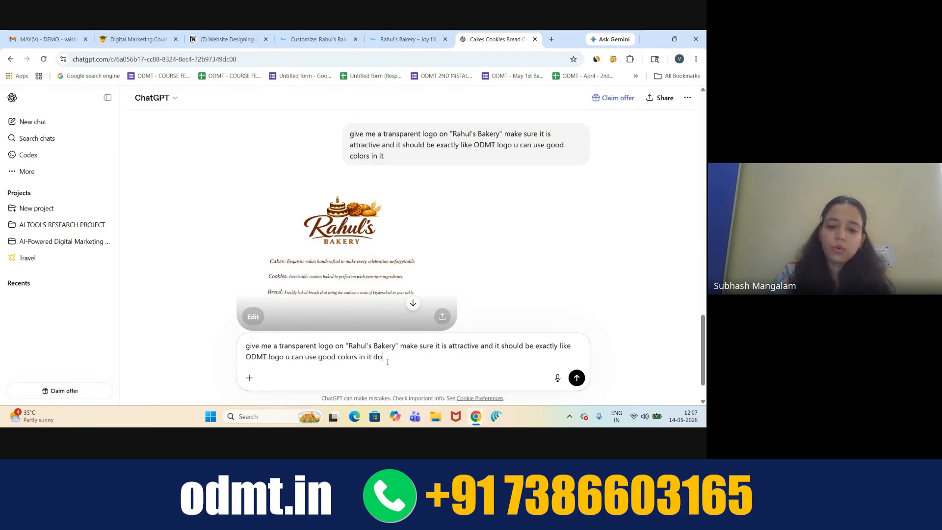
{"action": "type", "text": "nt add "}
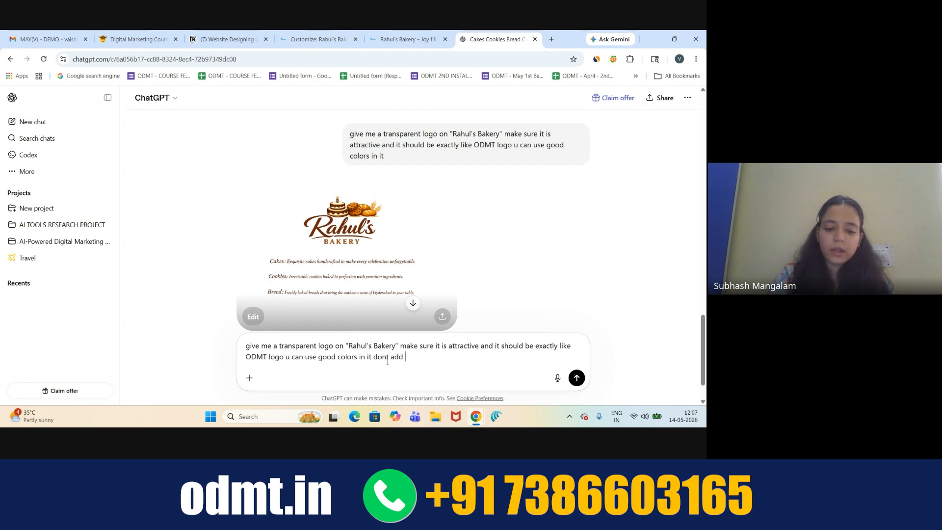
{"action": "type", "text": "any extra c"}
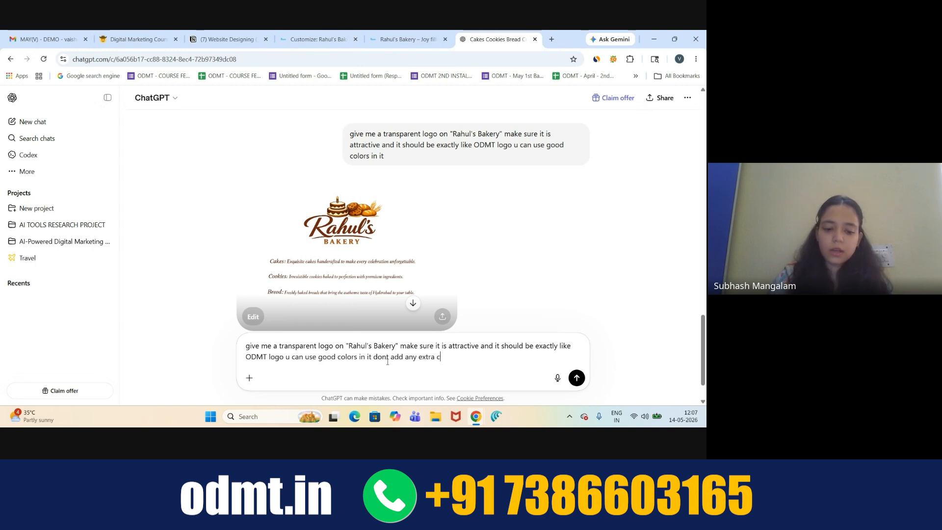
{"action": "type", "text": "ontent in "}
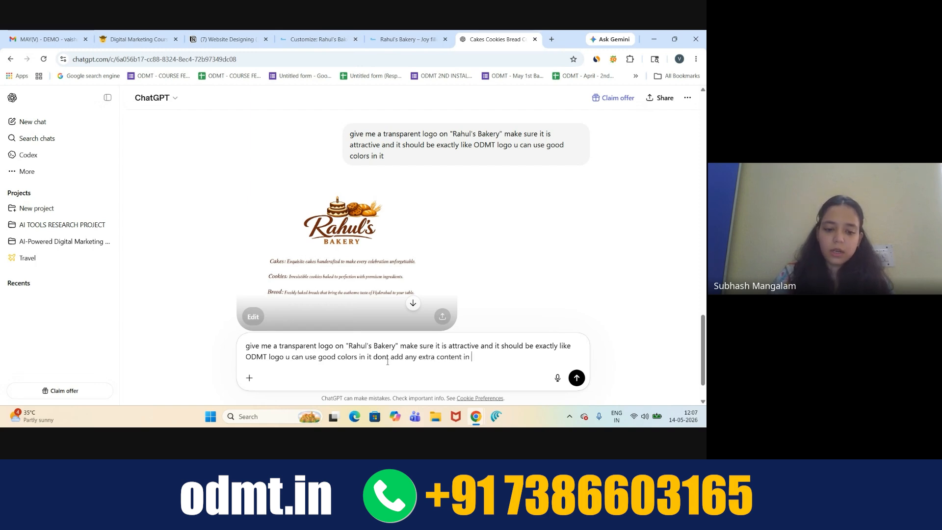
{"action": "type", "text": "it it should"}
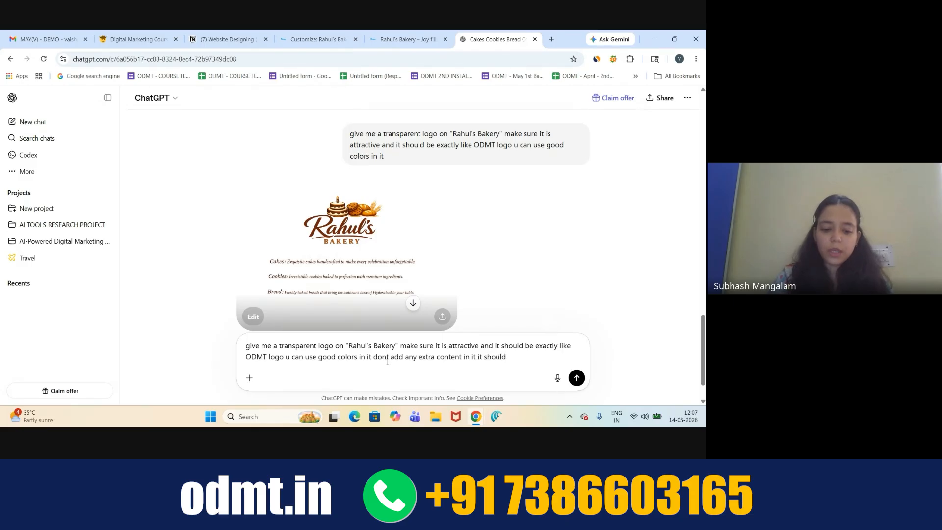
{"action": "type", "text": " be only logo. tr"}
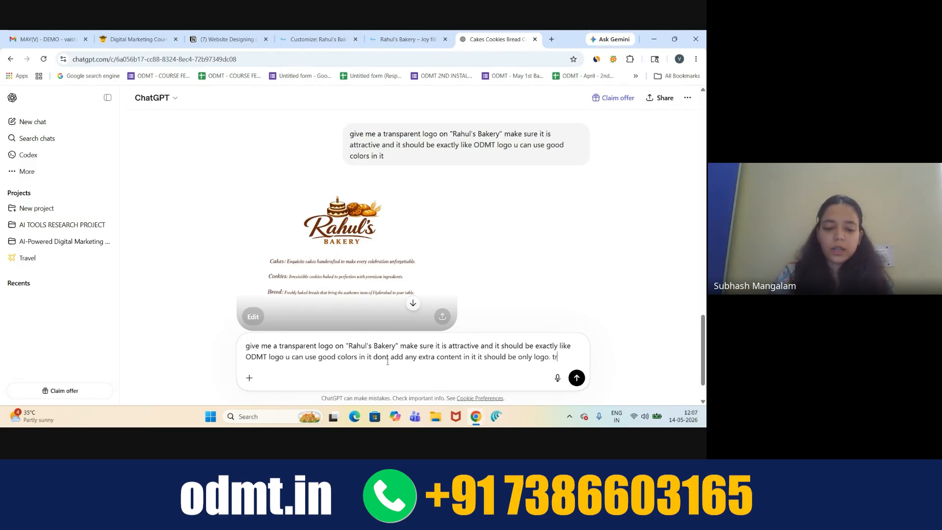
{"action": "type", "text": "y to give another logo"}
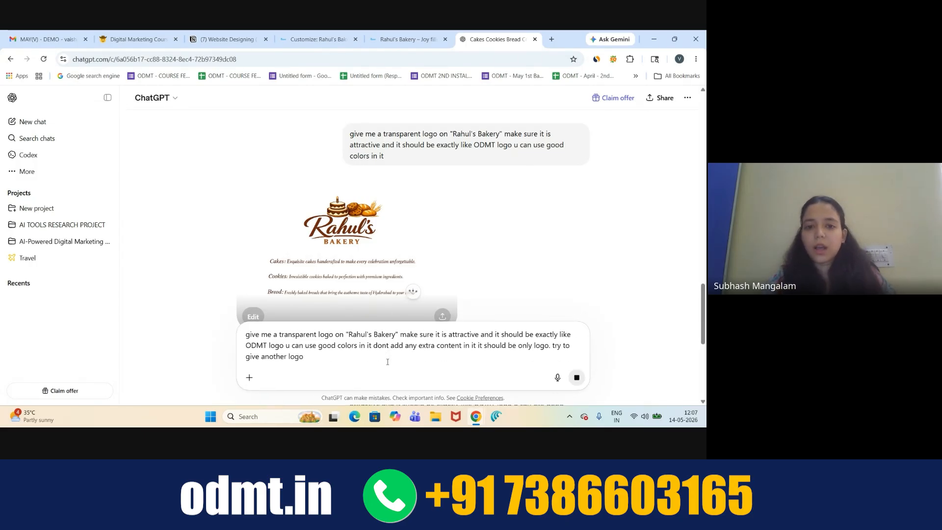
{"action": "key", "text": "Return"}
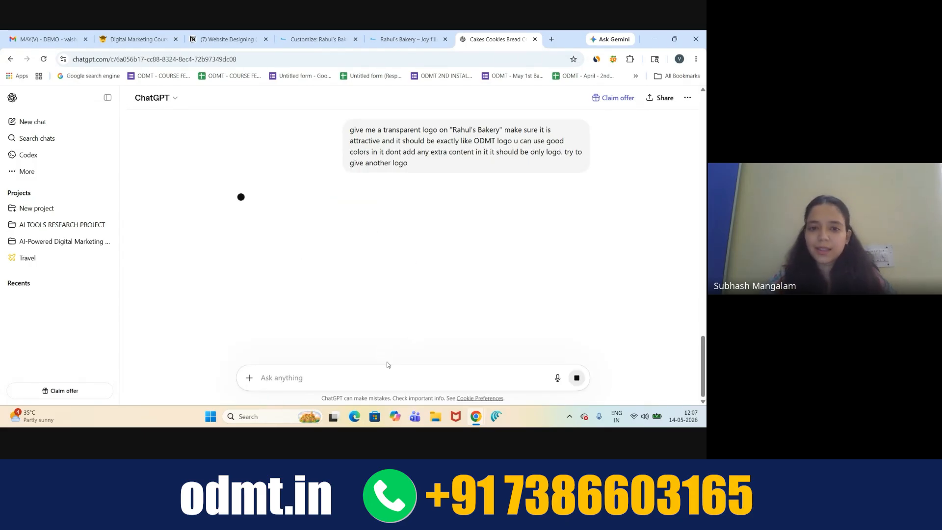
- Find the 'Transparent Logo Request' chat via Search chats and open it
{"action": "scroll", "coordinate": [412, 270], "scroll_direction": "up", "scroll_amount": 2}
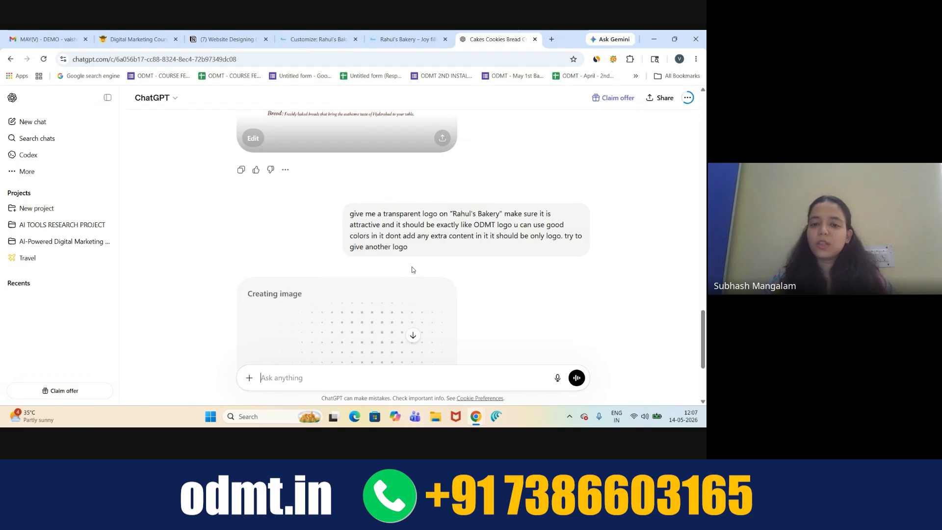
{"action": "scroll", "coordinate": [435, 252], "scroll_direction": "down", "scroll_amount": 1}
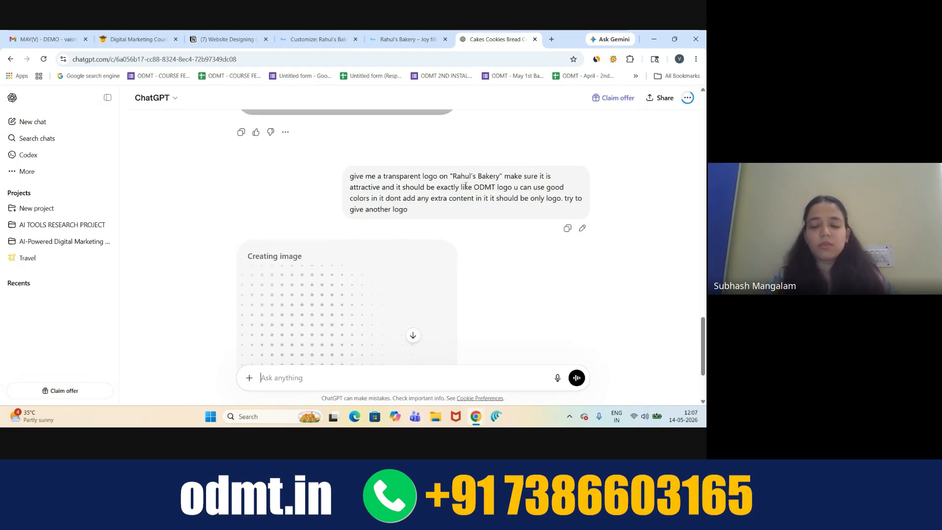
{"action": "scroll", "coordinate": [466, 185], "scroll_direction": "down", "scroll_amount": 1}
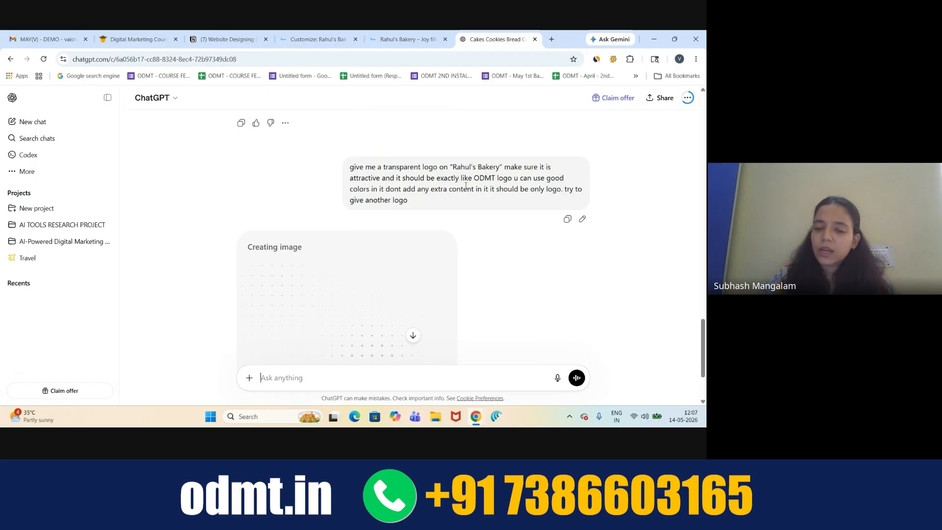
{"action": "scroll", "coordinate": [466, 185], "scroll_direction": "down", "scroll_amount": 1}
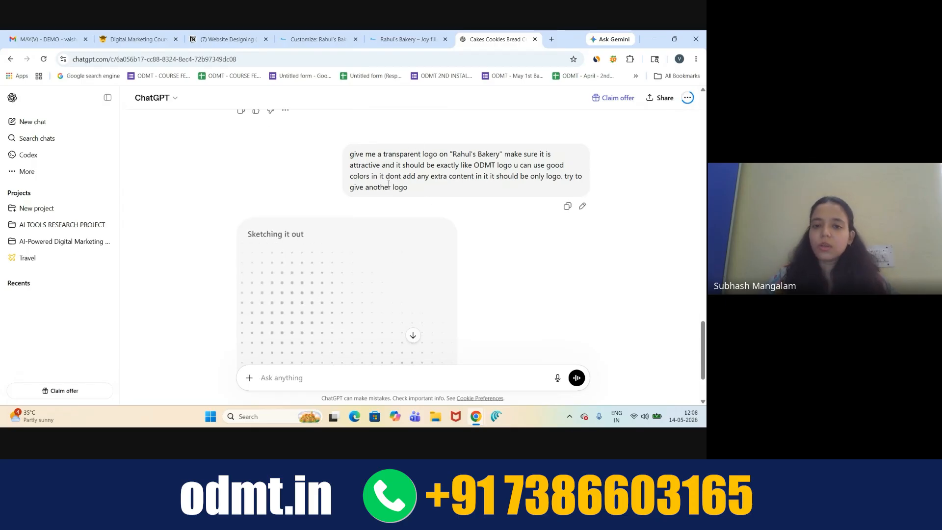
{"action": "scroll", "coordinate": [389, 184], "scroll_direction": "down", "scroll_amount": 1}
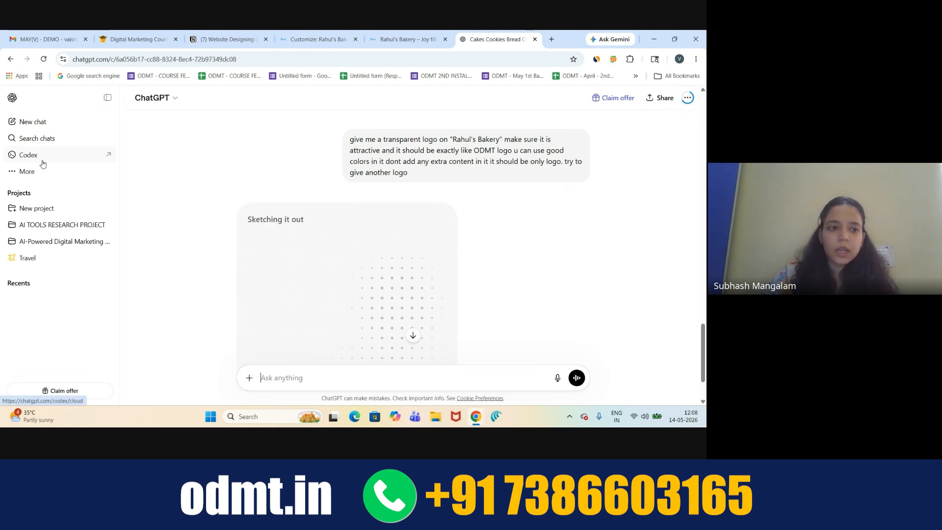
{"action": "left_click", "coordinate": [51, 139]}
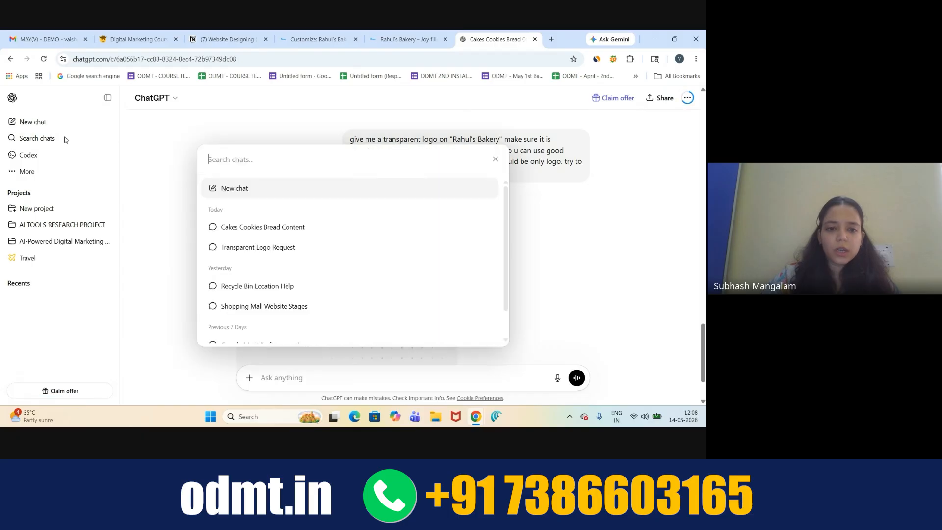
{"action": "left_click", "coordinate": [253, 247]}
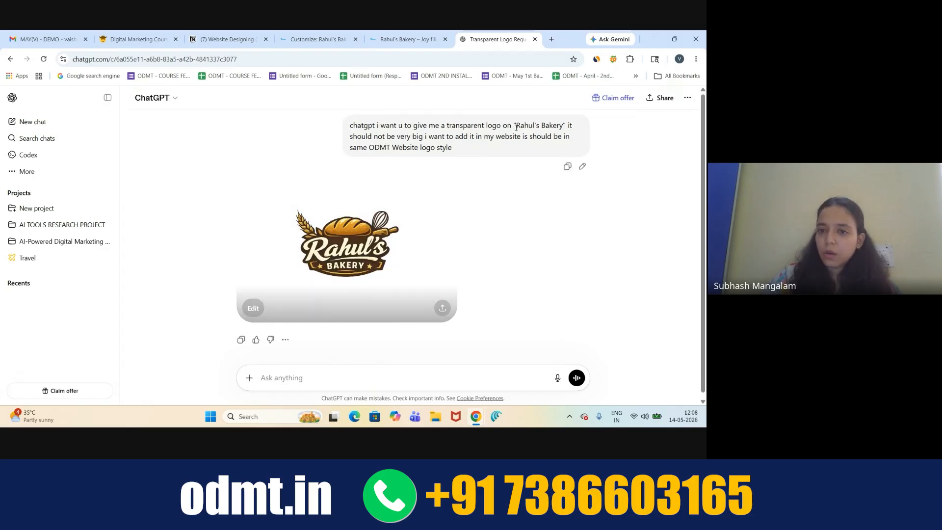
{"action": "left_click_drag", "start_coordinate": [514, 126], "coordinate": [567, 128]}
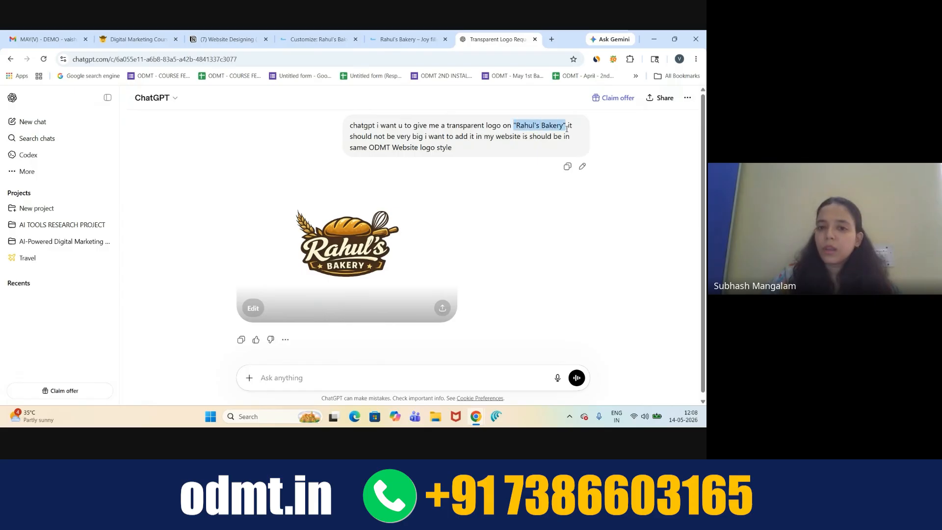
- Download the transparent Rahul's Bakery logo image from the chat
{"action": "left_click", "coordinate": [438, 139]}
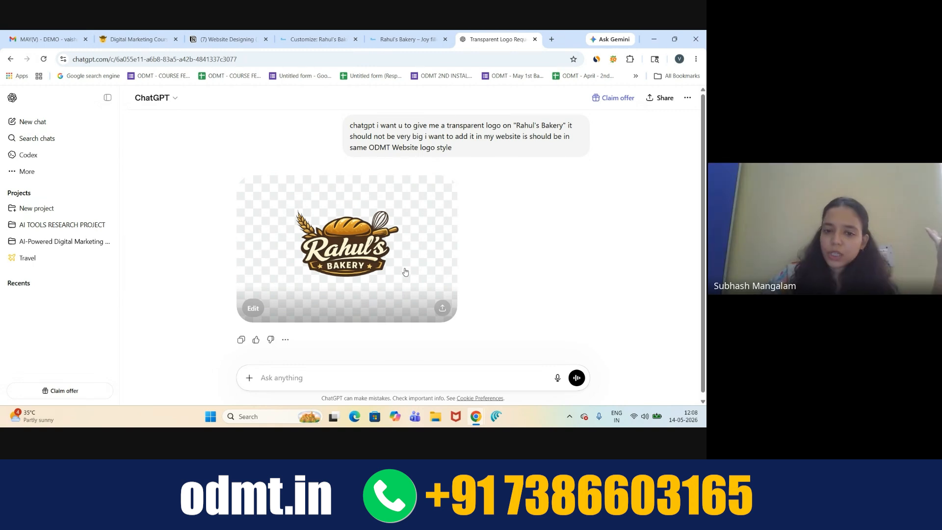
{"action": "left_click", "coordinate": [443, 309]}
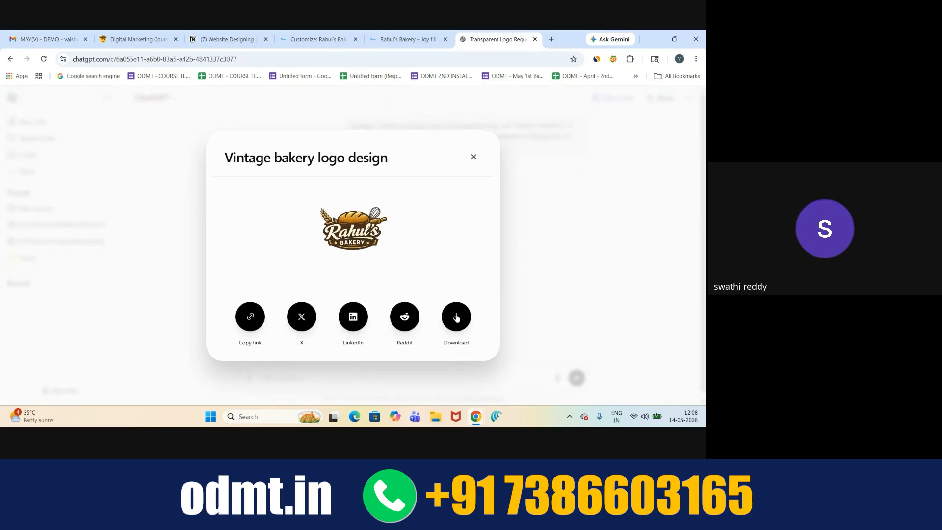
{"action": "left_click", "coordinate": [456, 318]}
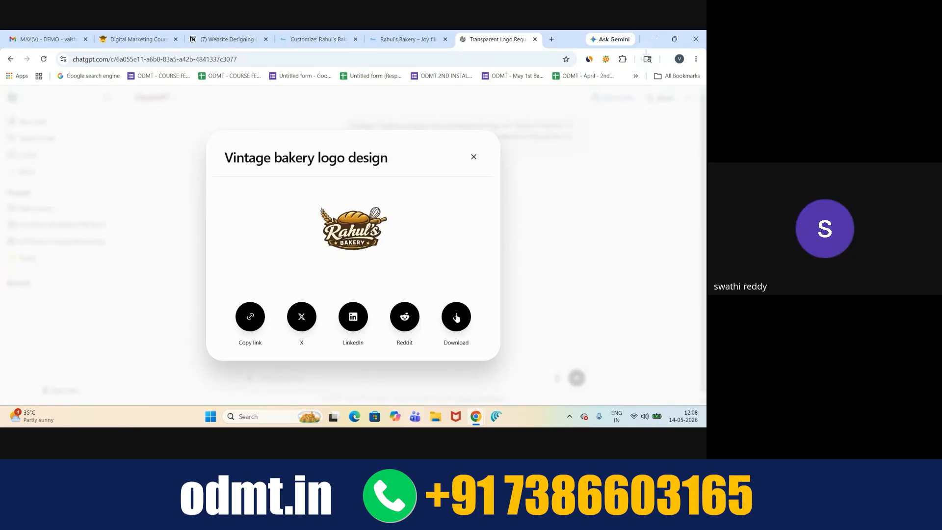
{"action": "left_click", "coordinate": [475, 158]}
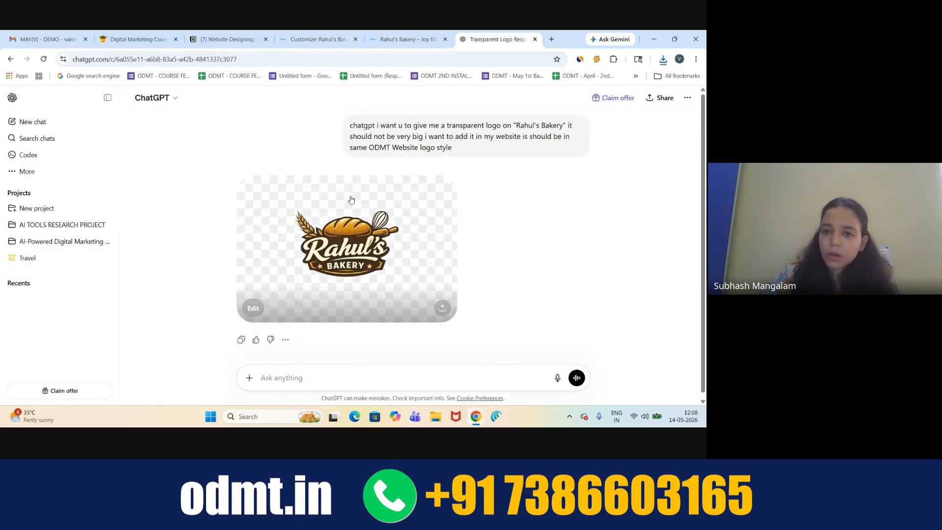
- Reopen the 'Cakes Cookies Bread Content' chat and view the new logo-only reply
{"action": "left_click", "coordinate": [74, 138]}
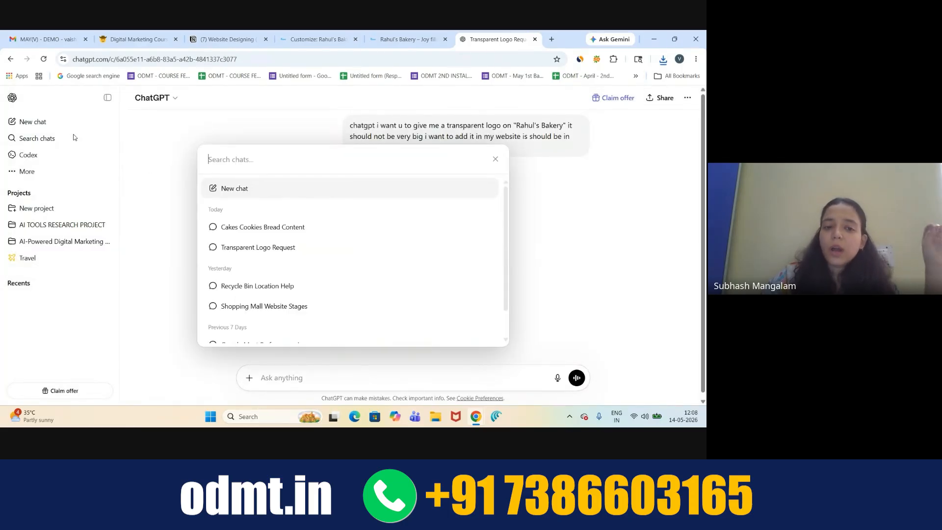
{"action": "left_click", "coordinate": [250, 225]}
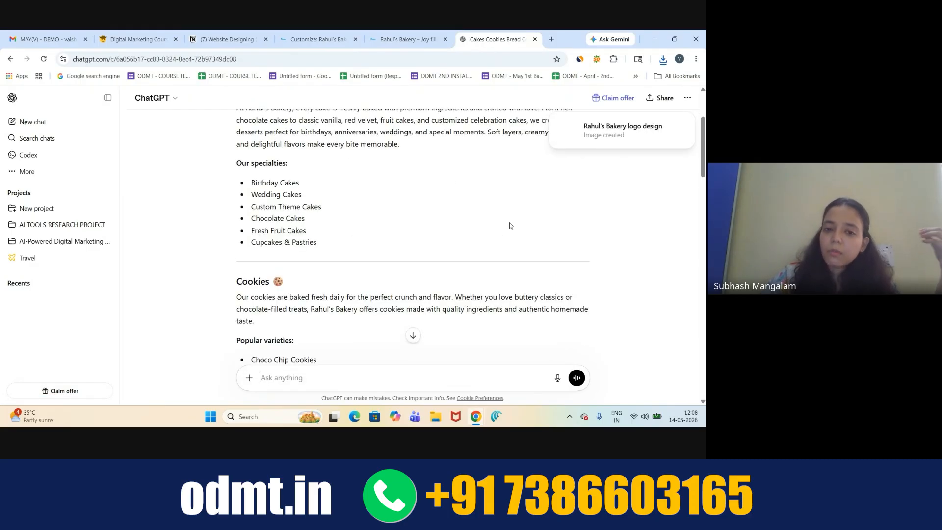
{"action": "scroll", "coordinate": [510, 225], "scroll_direction": "down", "scroll_amount": 10}
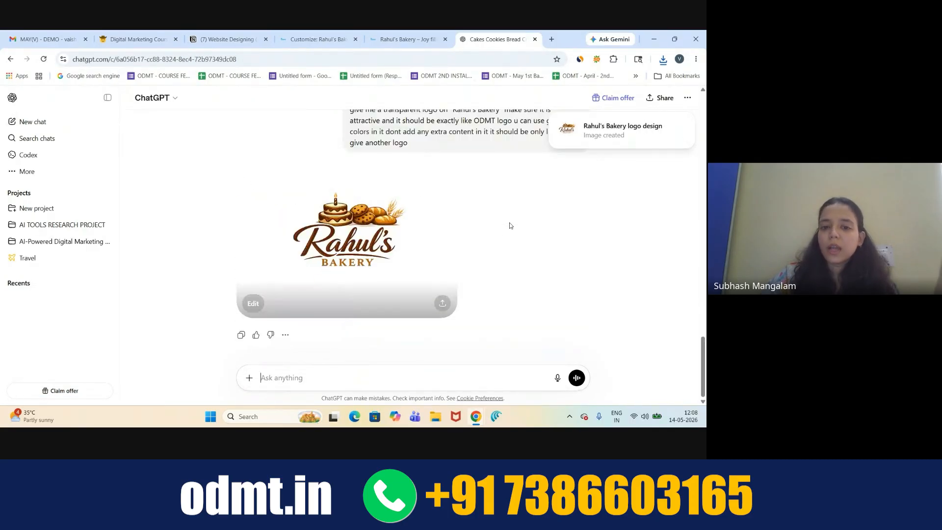
{"action": "scroll", "coordinate": [510, 226], "scroll_direction": "up", "scroll_amount": 5}
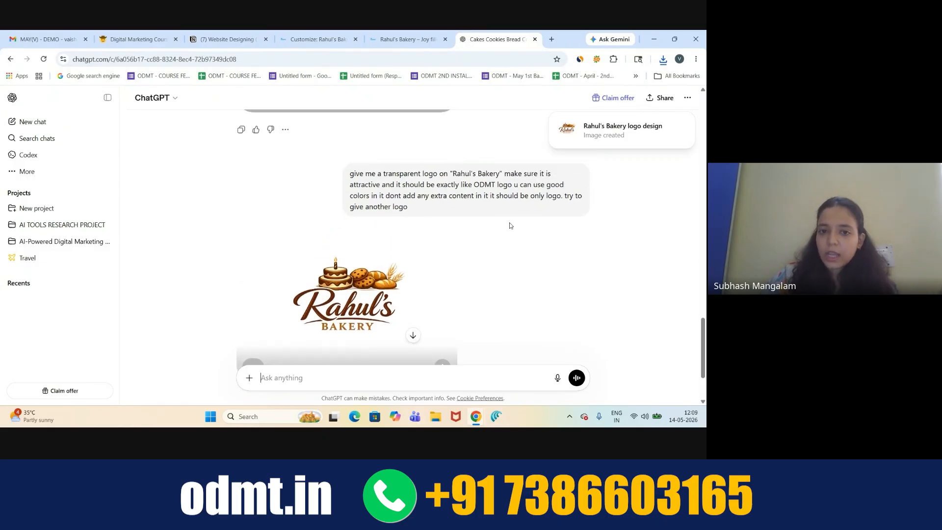
{"action": "scroll", "coordinate": [510, 225], "scroll_direction": "down", "scroll_amount": 5}
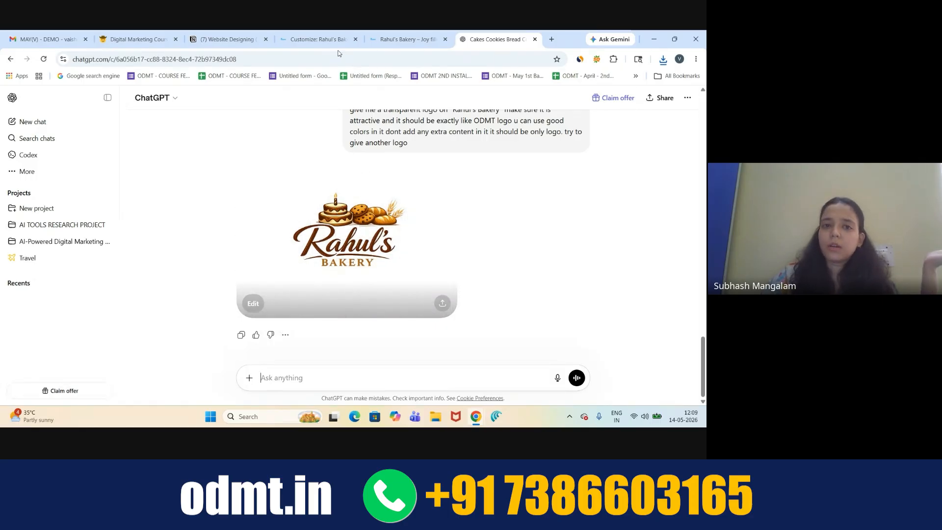
- Upload ChatGPT-Image-May-14-2026-12_08_44-PM.png from Downloads as the Site Identity logo
{"action": "left_click", "coordinate": [317, 39]}
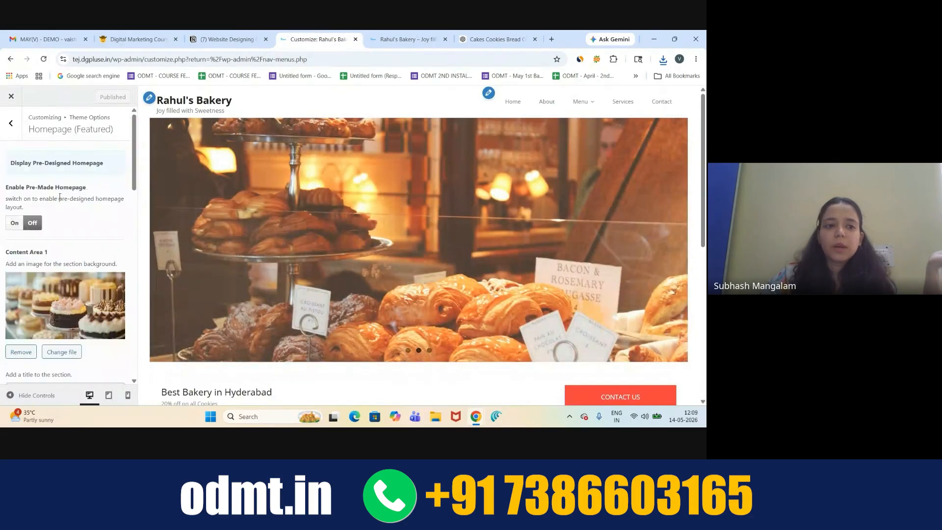
{"action": "left_click", "coordinate": [11, 125]}
{"action": "left_click", "coordinate": [11, 125]}
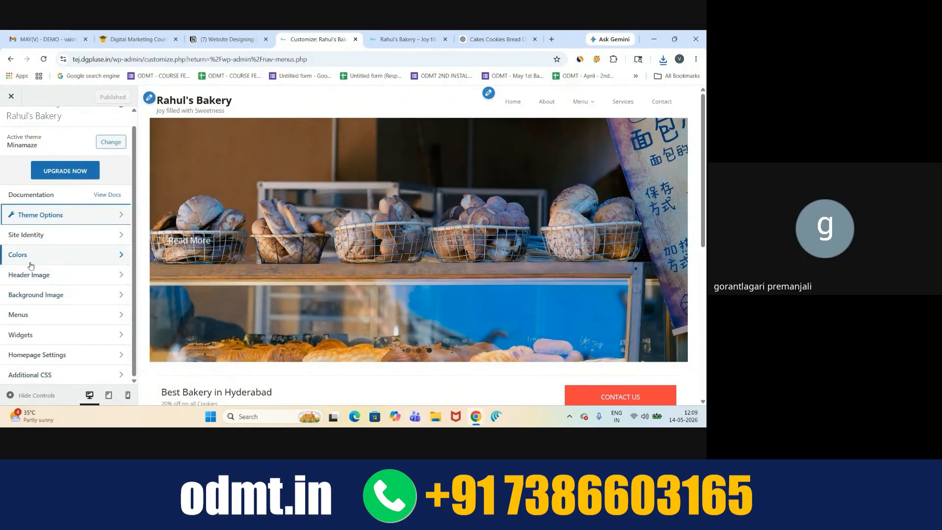
{"action": "left_click", "coordinate": [61, 231]}
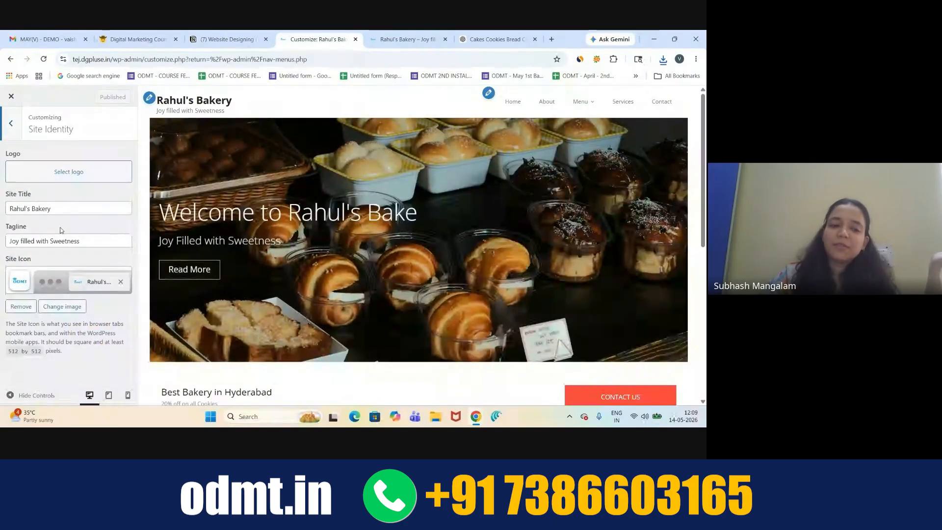
{"action": "left_click", "coordinate": [49, 176]}
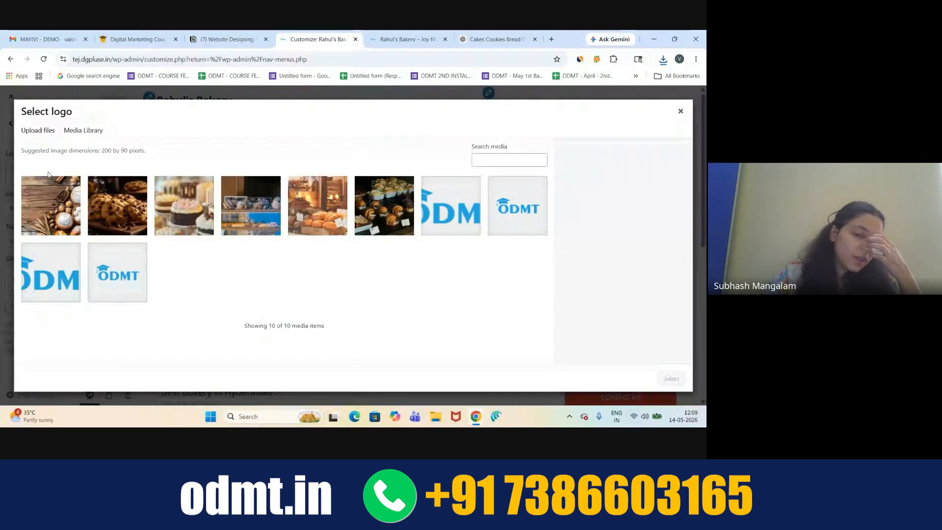
{"action": "left_click", "coordinate": [37, 137]}
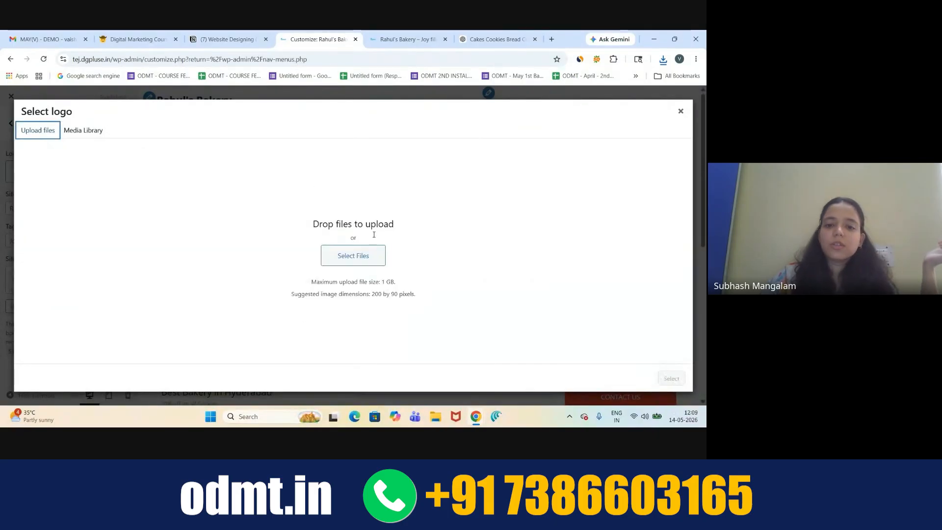
{"action": "left_click", "coordinate": [360, 256]}
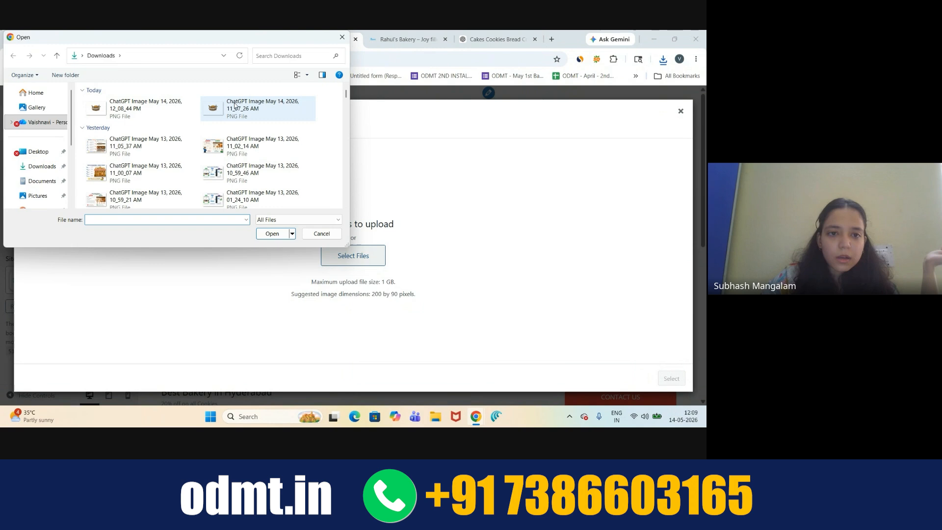
{"action": "double_click", "coordinate": [160, 104]}
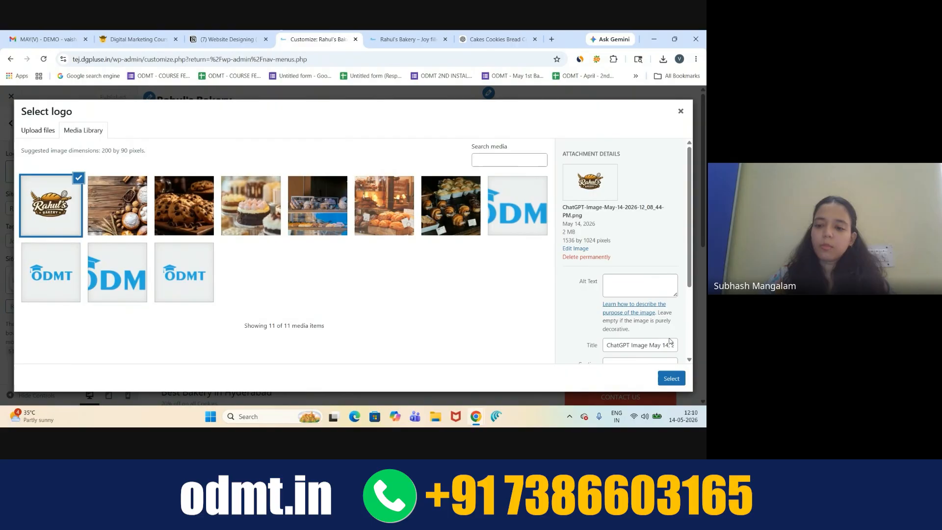
- Crop the empty space below, right of and above the Rahul's Bakery logo and apply it as the site logo
{"action": "left_click", "coordinate": [671, 379]}
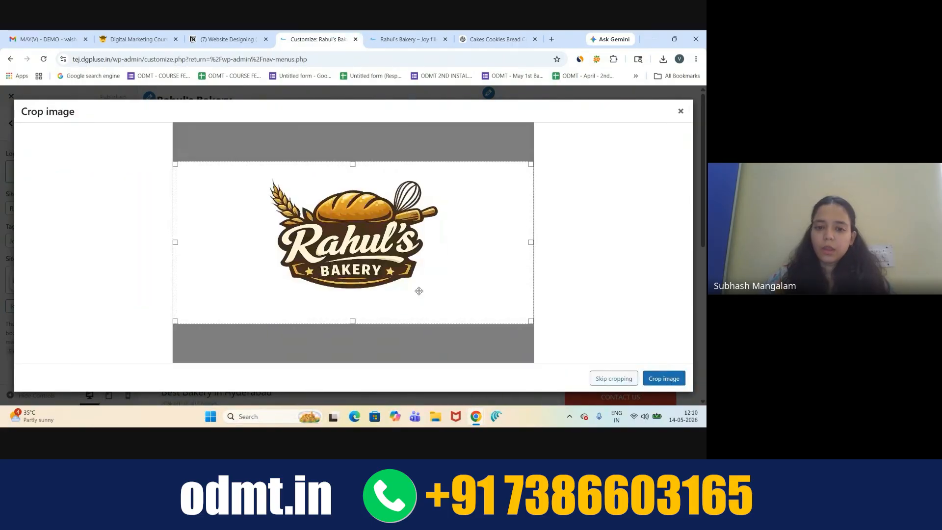
{"action": "left_click_drag", "start_coordinate": [351, 323], "coordinate": [349, 291]}
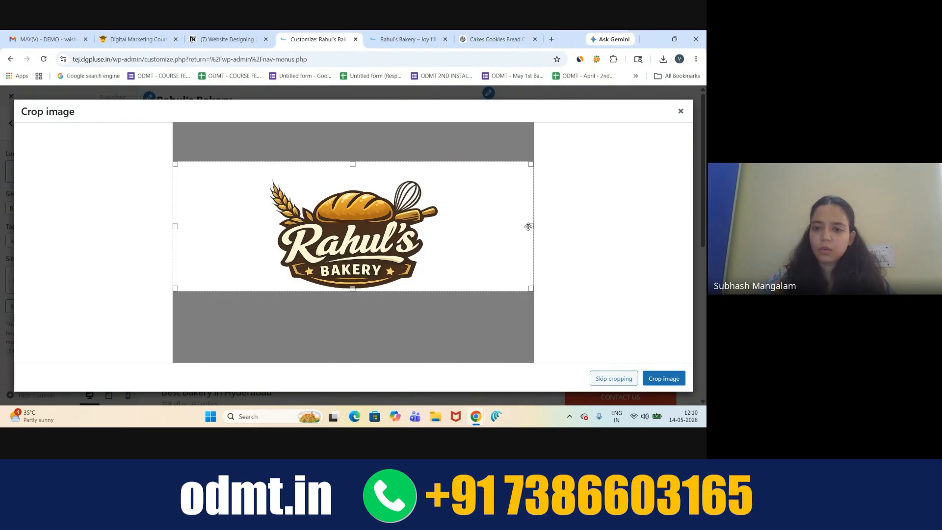
{"action": "mouse_move", "coordinate": [530, 228]}
{"action": "left_mouse_down"}
{"action": "mouse_move", "coordinate": [435, 227]}
{"action": "mouse_move", "coordinate": [533, 224]}
{"action": "left_mouse_up"}
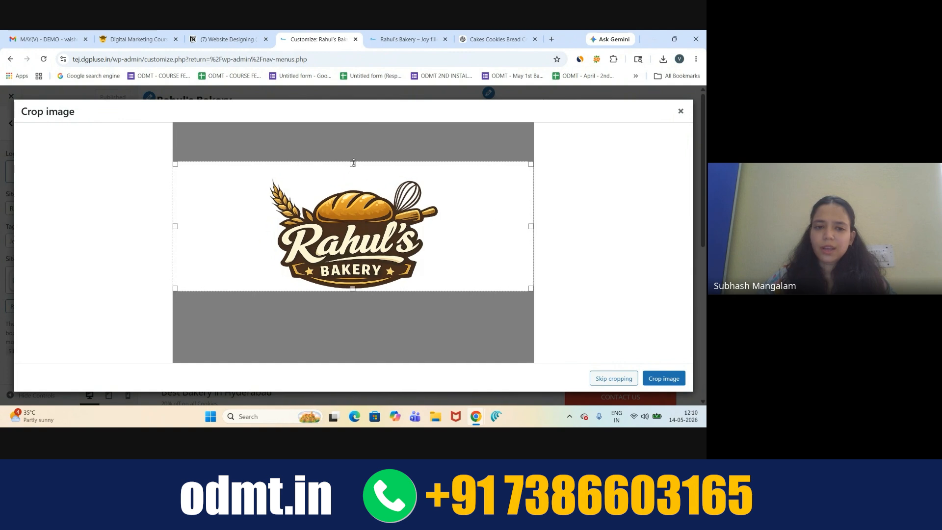
{"action": "left_click_drag", "start_coordinate": [353, 162], "coordinate": [355, 177]}
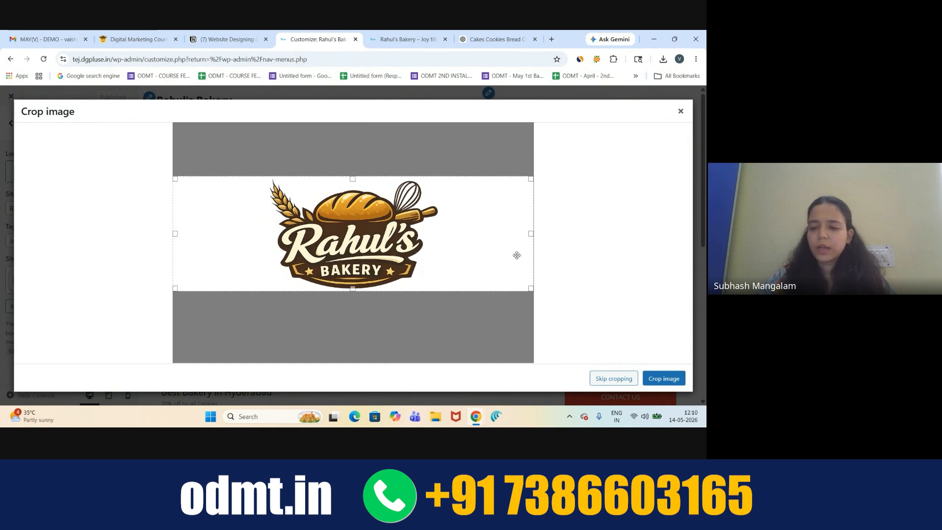
{"action": "left_click", "coordinate": [664, 380]}
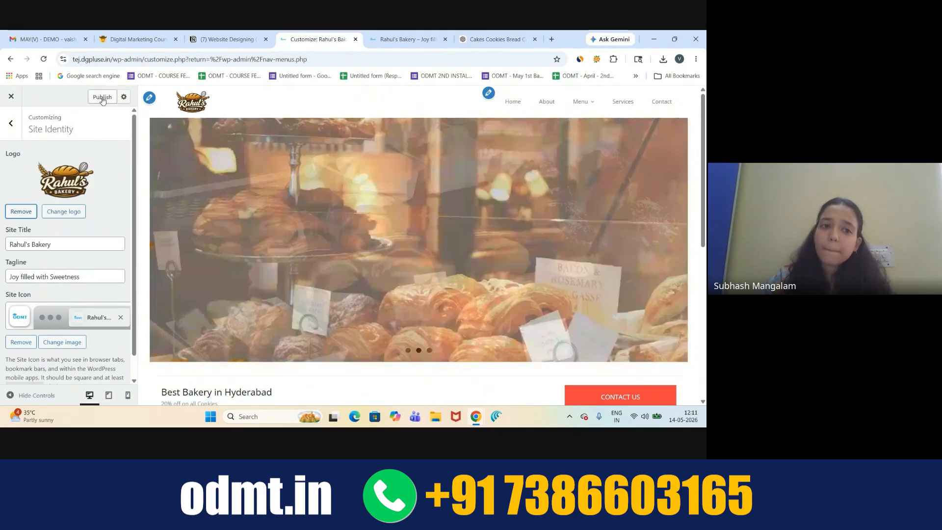
- Publish the Site Identity logo change and reload the live homepage to check the header
{"action": "left_click", "coordinate": [103, 98]}
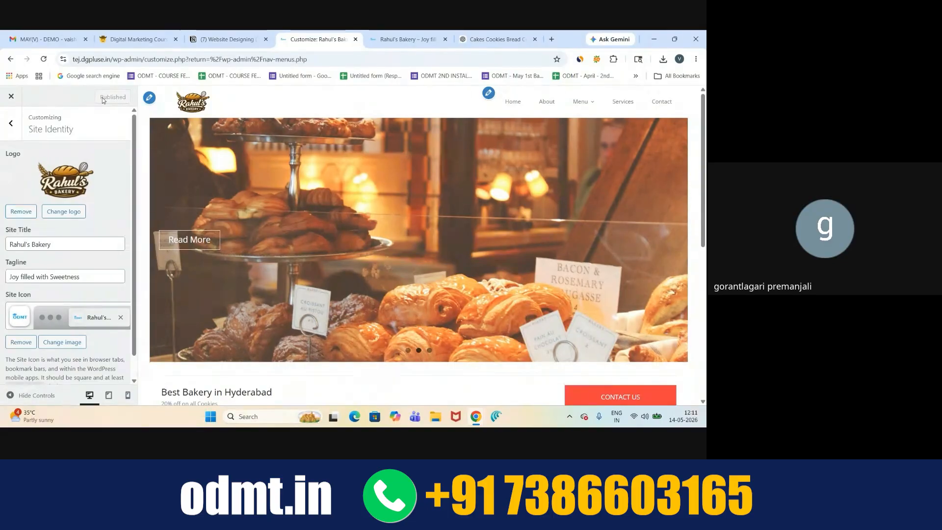
{"action": "left_click", "coordinate": [425, 37]}
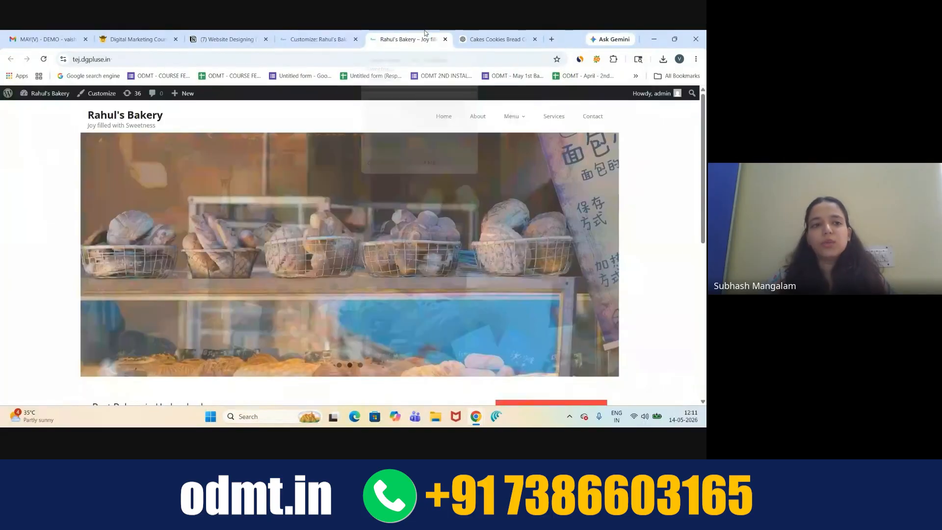
{"action": "left_click", "coordinate": [45, 59]}
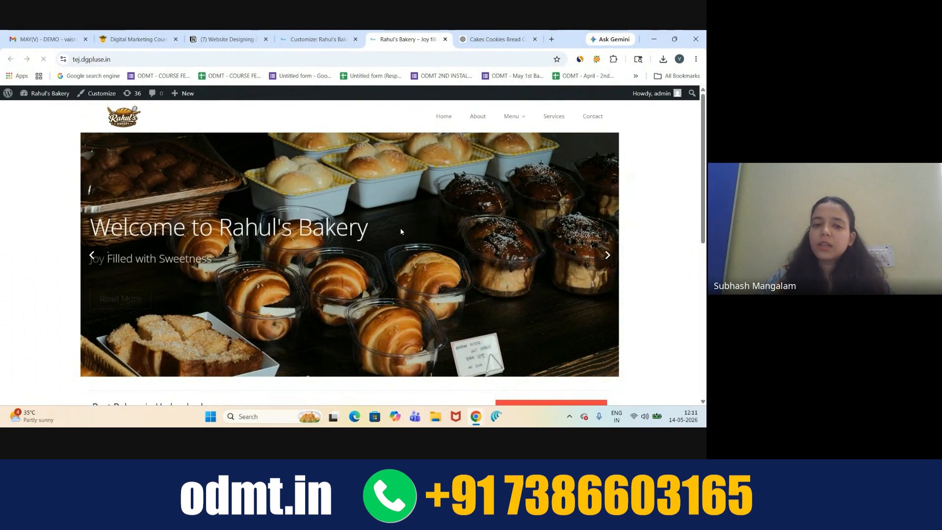
{"action": "scroll", "coordinate": [401, 231], "scroll_direction": "down", "scroll_amount": 5}
{"action": "scroll", "coordinate": [401, 231], "scroll_direction": "up", "scroll_amount": 5}
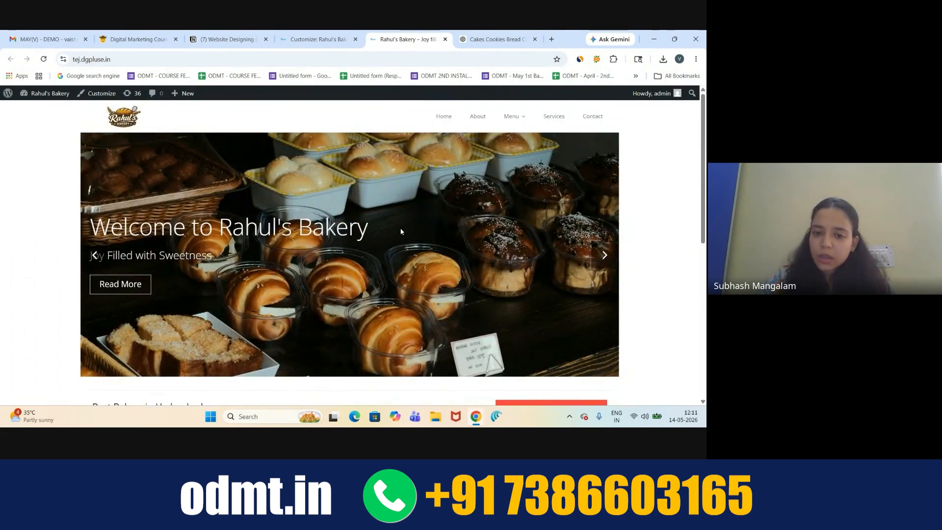
{"action": "scroll", "coordinate": [401, 232], "scroll_direction": "down", "scroll_amount": 5}
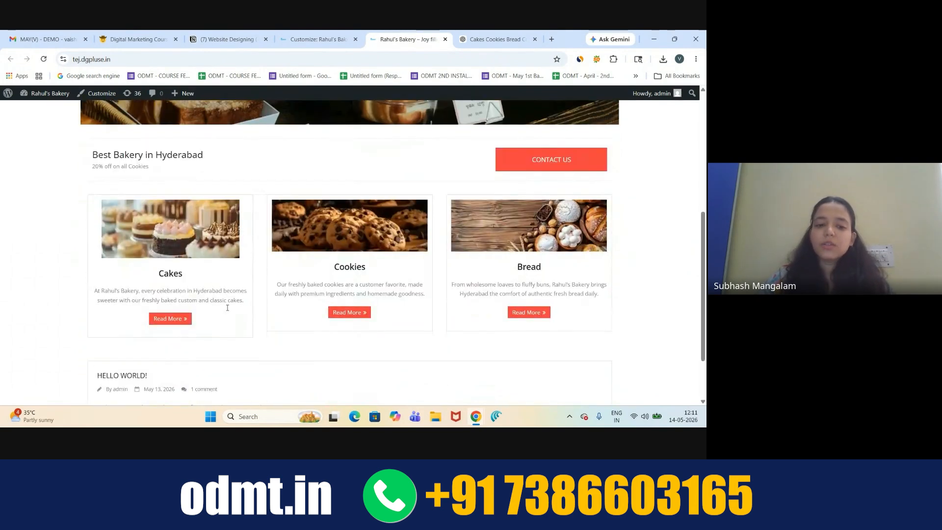
{"action": "scroll", "coordinate": [227, 308], "scroll_direction": "up", "scroll_amount": 5}
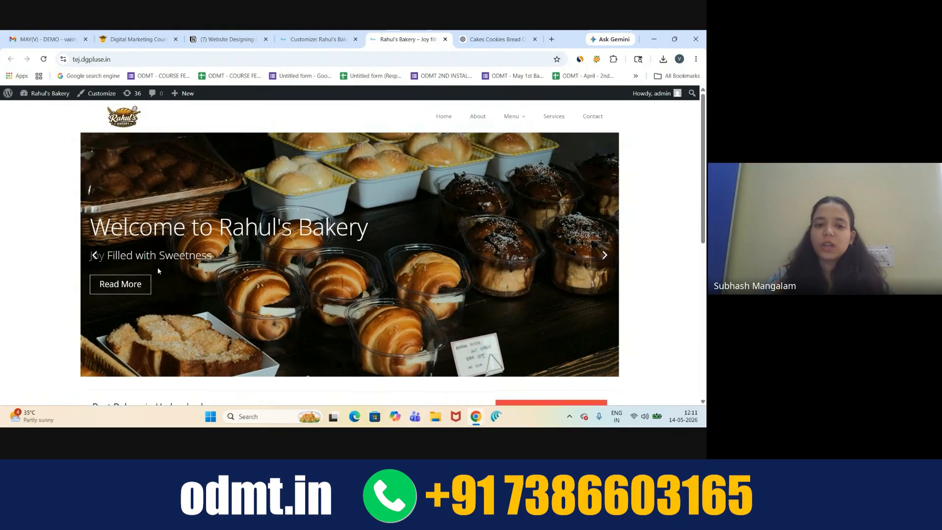
- Visit the Contact, Cookies and Breads pages from the homepage, confirming each header shows the logo
{"action": "left_click", "coordinate": [124, 288]}
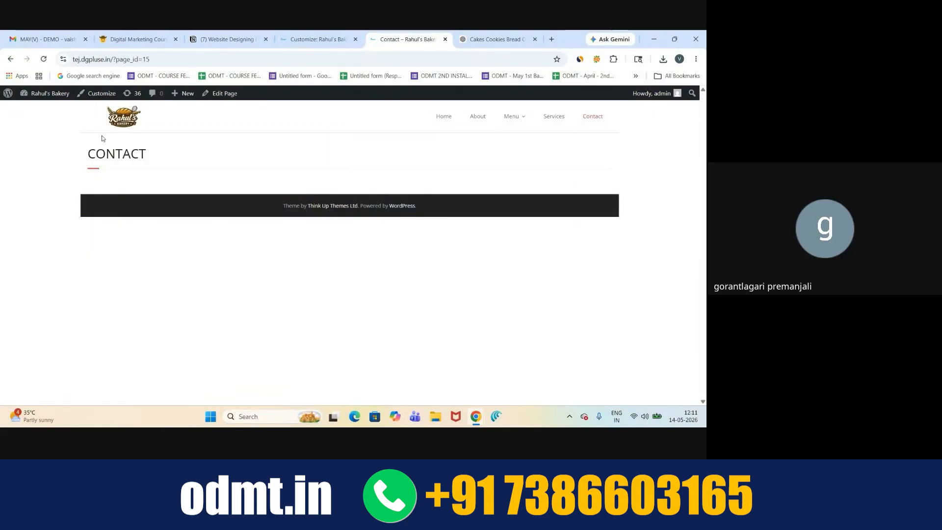
{"action": "left_click", "coordinate": [118, 129]}
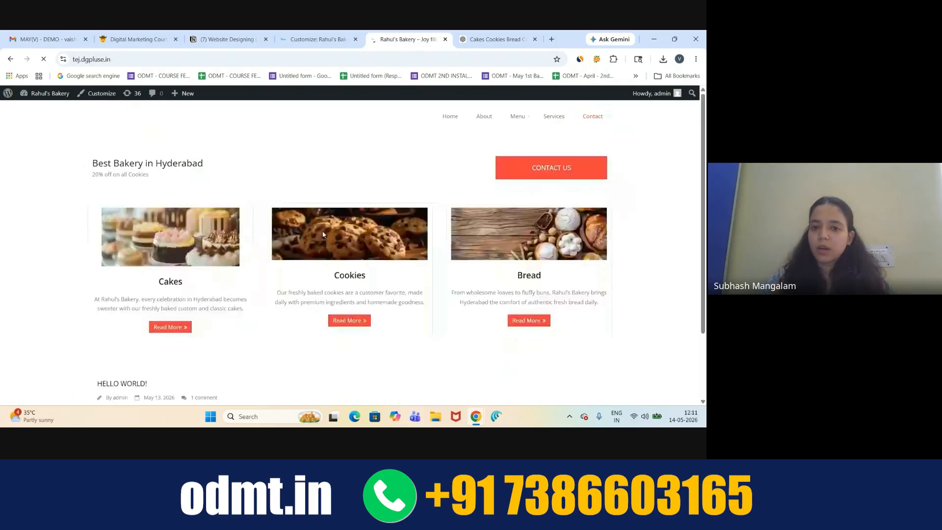
{"action": "scroll", "coordinate": [343, 294], "scroll_direction": "down", "scroll_amount": 3}
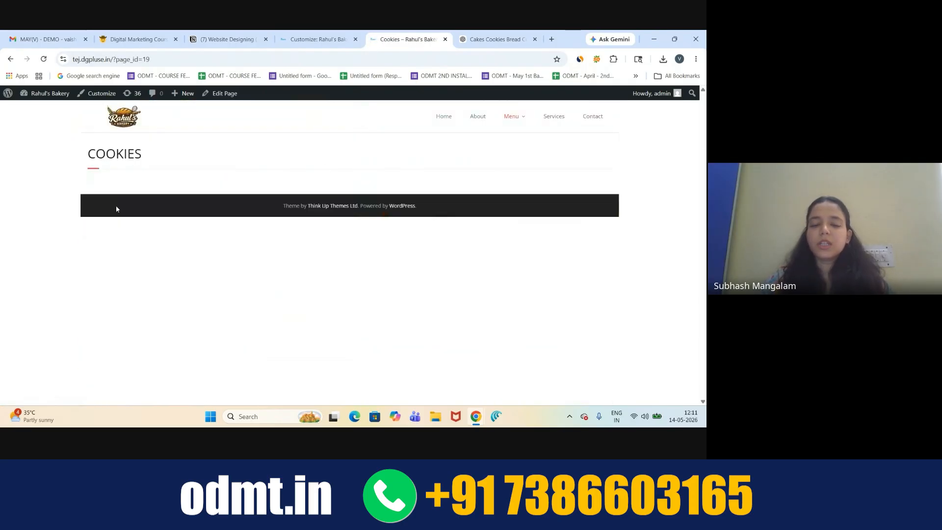
{"action": "left_click", "coordinate": [126, 120]}
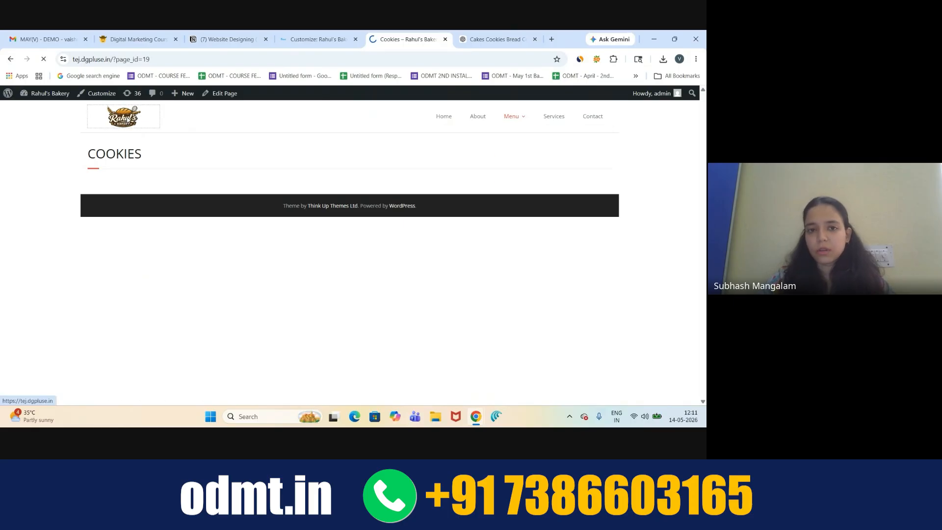
{"action": "scroll", "coordinate": [538, 304], "scroll_direction": "down", "scroll_amount": 5}
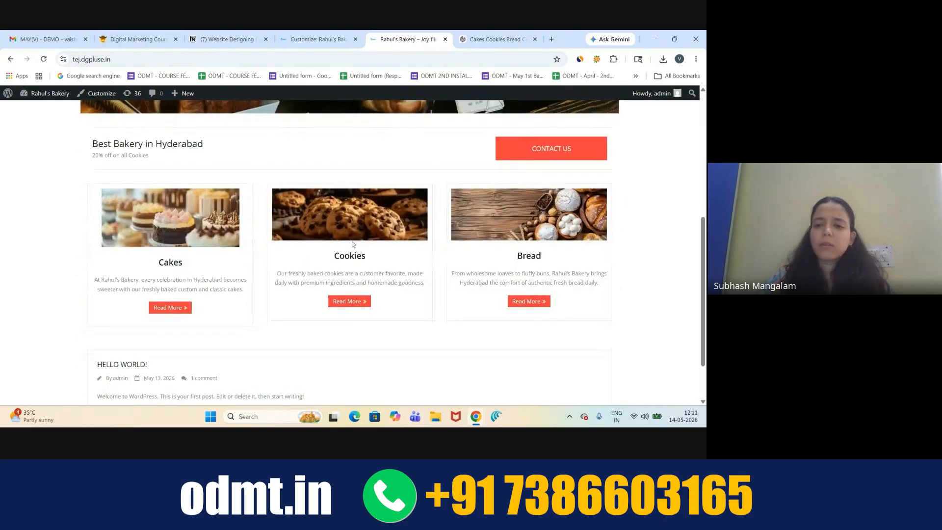
{"action": "left_click", "coordinate": [539, 304]}
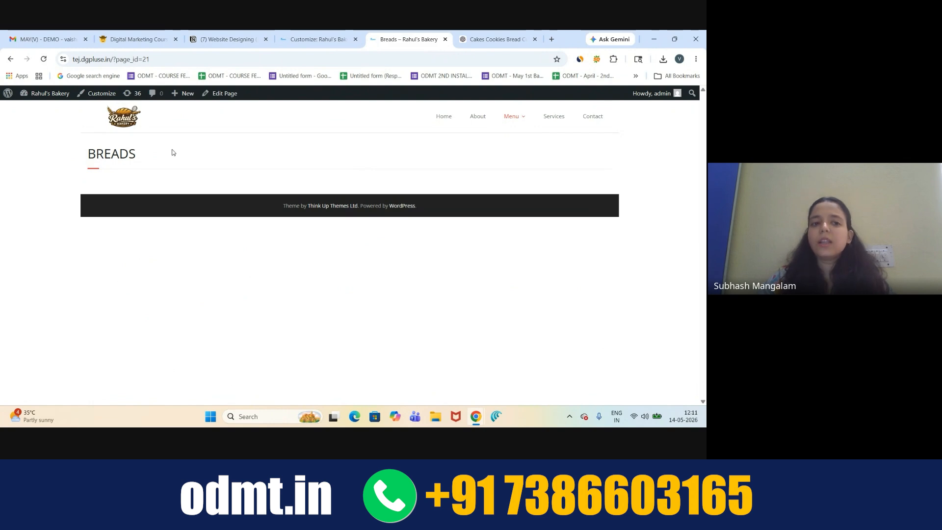
{"action": "left_click", "coordinate": [124, 117]}
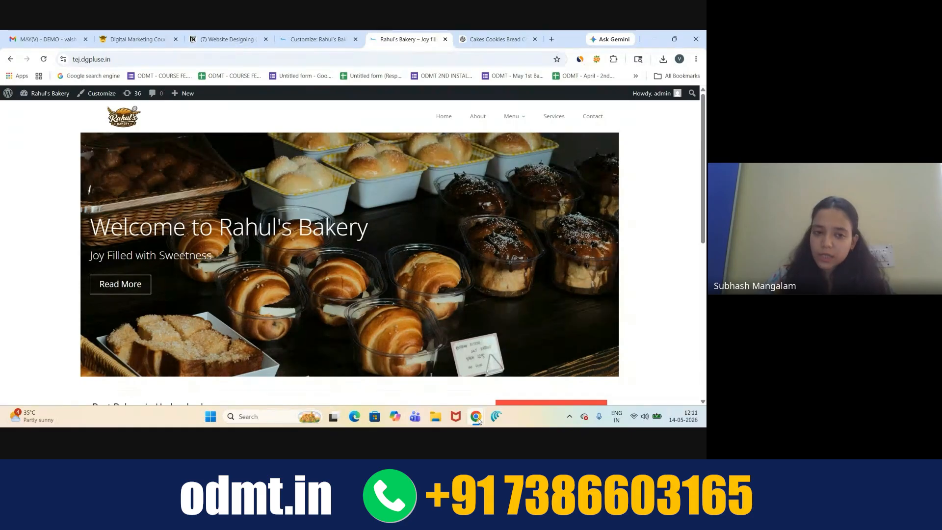
{"action": "mouse_move", "coordinate": [479, 420]}
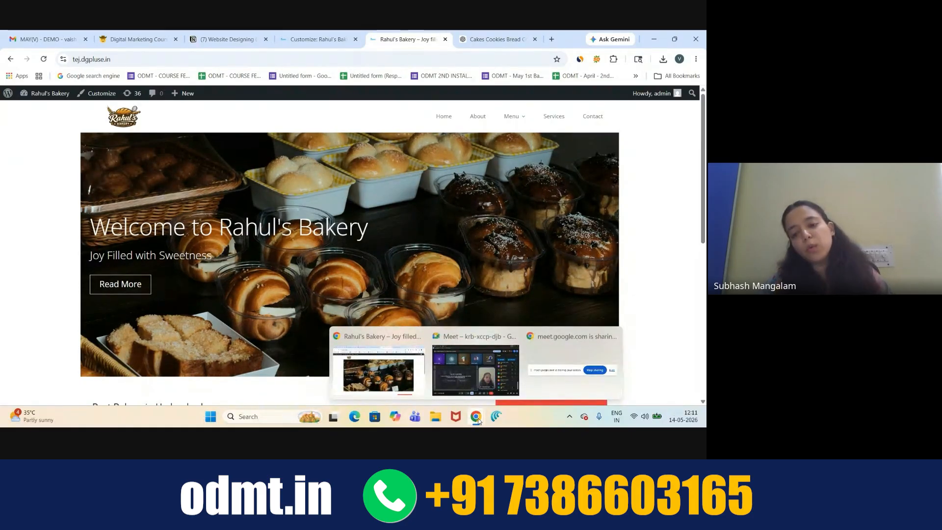
{"action": "left_click", "coordinate": [475, 370]}
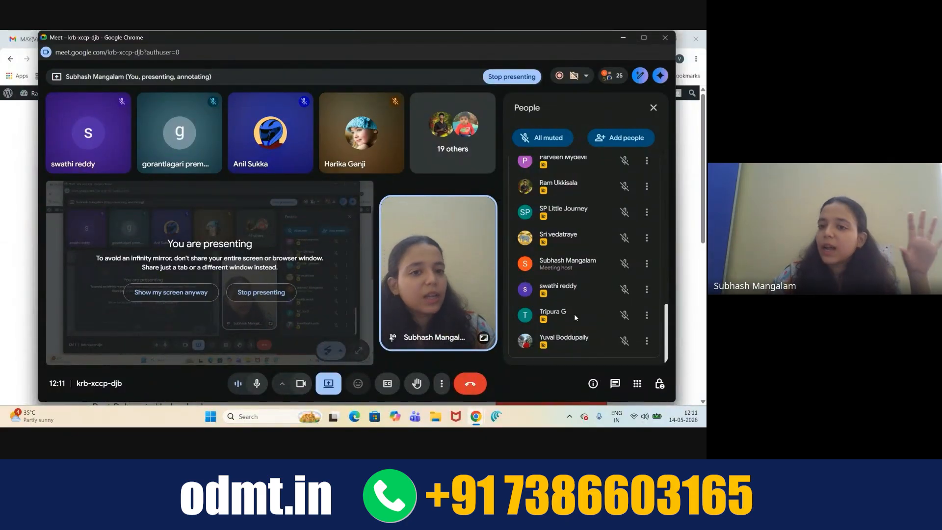
{"action": "scroll", "coordinate": [565, 338], "scroll_direction": "up", "scroll_amount": 3}
{"action": "scroll", "coordinate": [584, 301], "scroll_direction": "up", "scroll_amount": 4}
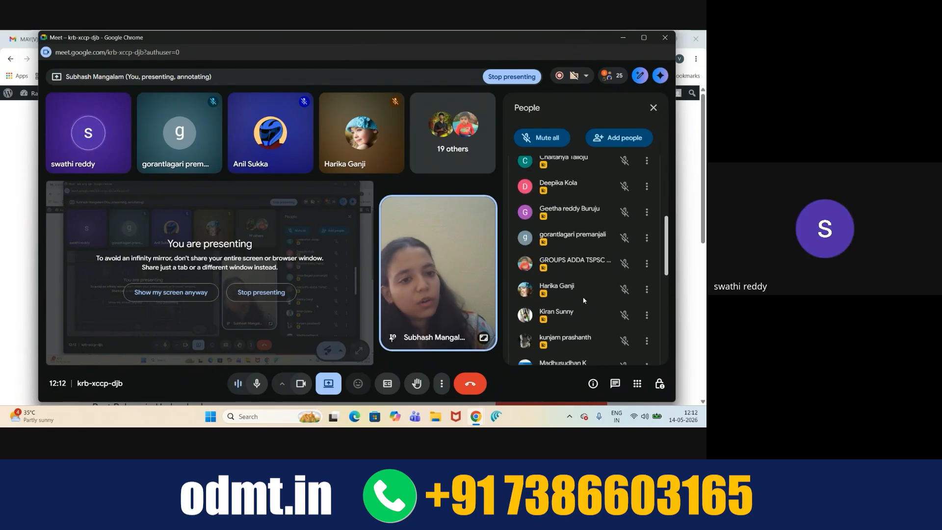
{"action": "scroll", "coordinate": [584, 301], "scroll_direction": "up", "scroll_amount": 4}
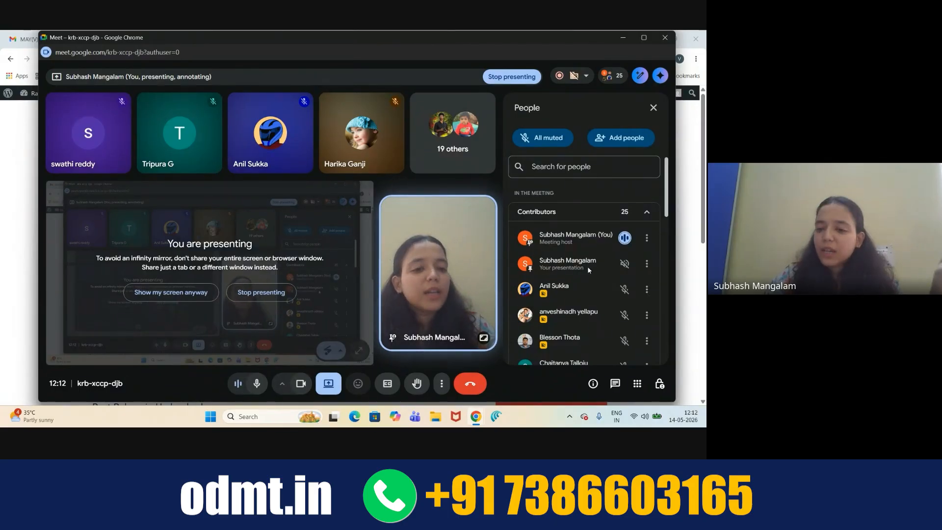
{"action": "scroll", "coordinate": [588, 266], "scroll_direction": "down", "scroll_amount": 10}
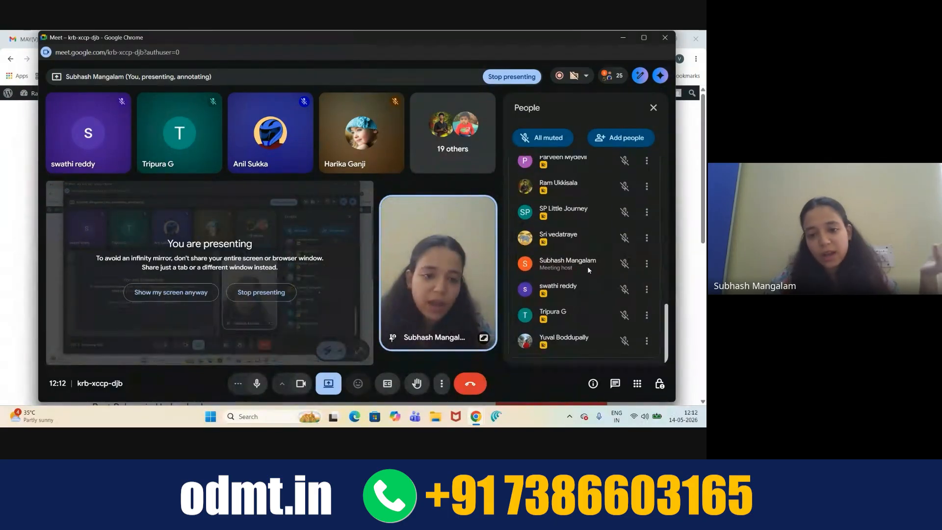
{"action": "left_click", "coordinate": [624, 37]}
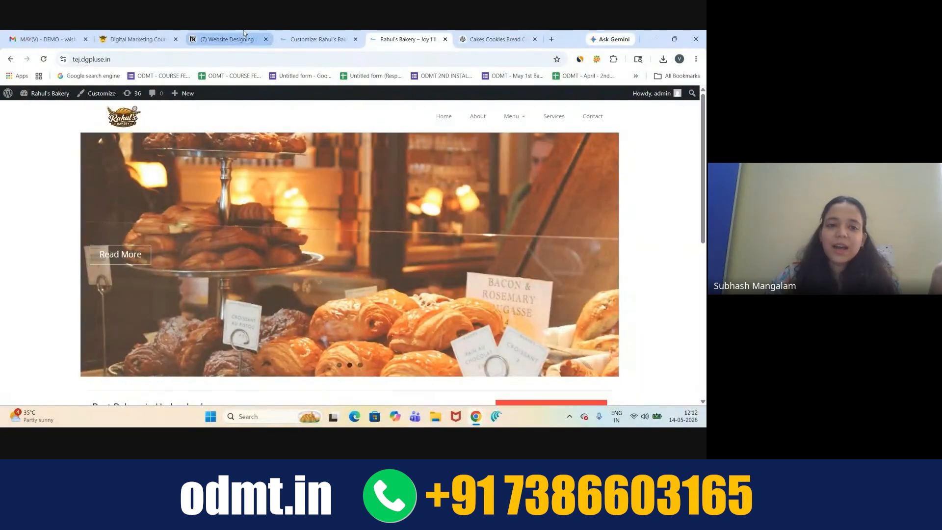
- In the Website Designing notes, type 'TASK' below Advanced customization and begin the next line with 'C'
{"action": "left_click", "coordinate": [244, 33]}
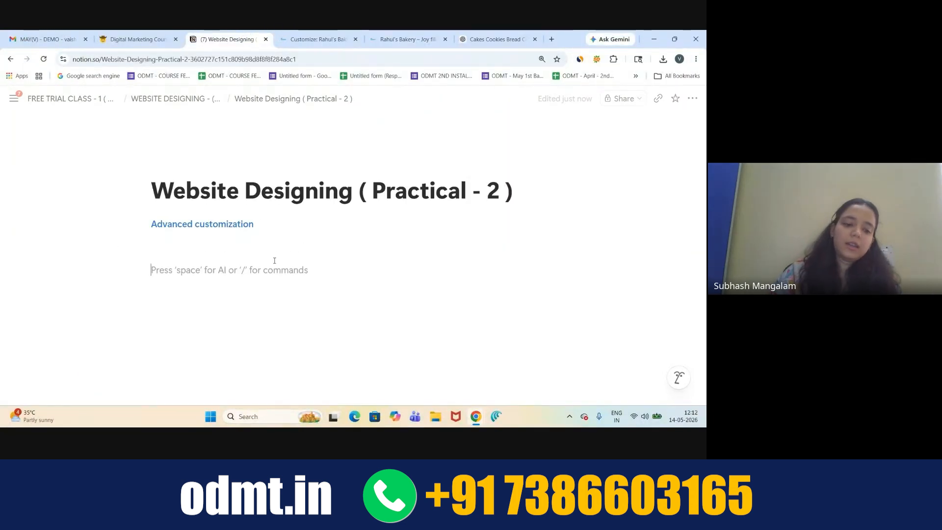
{"action": "type", "text": "TASK"}
{"action": "key", "text": "Return"}
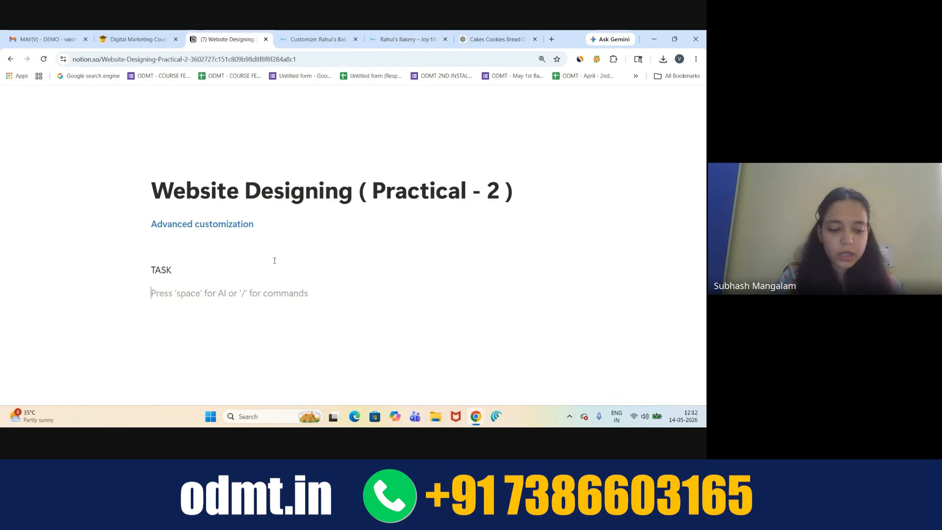
{"action": "type", "text": "Con"}
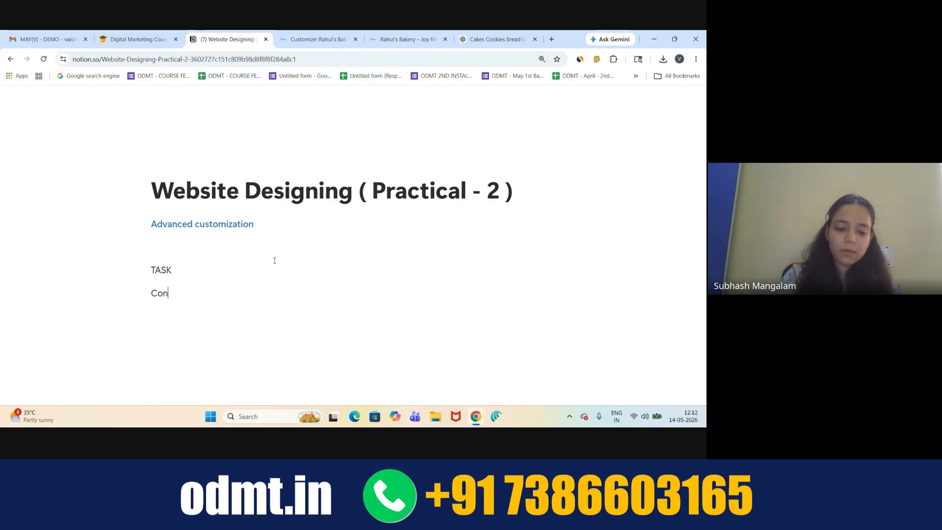